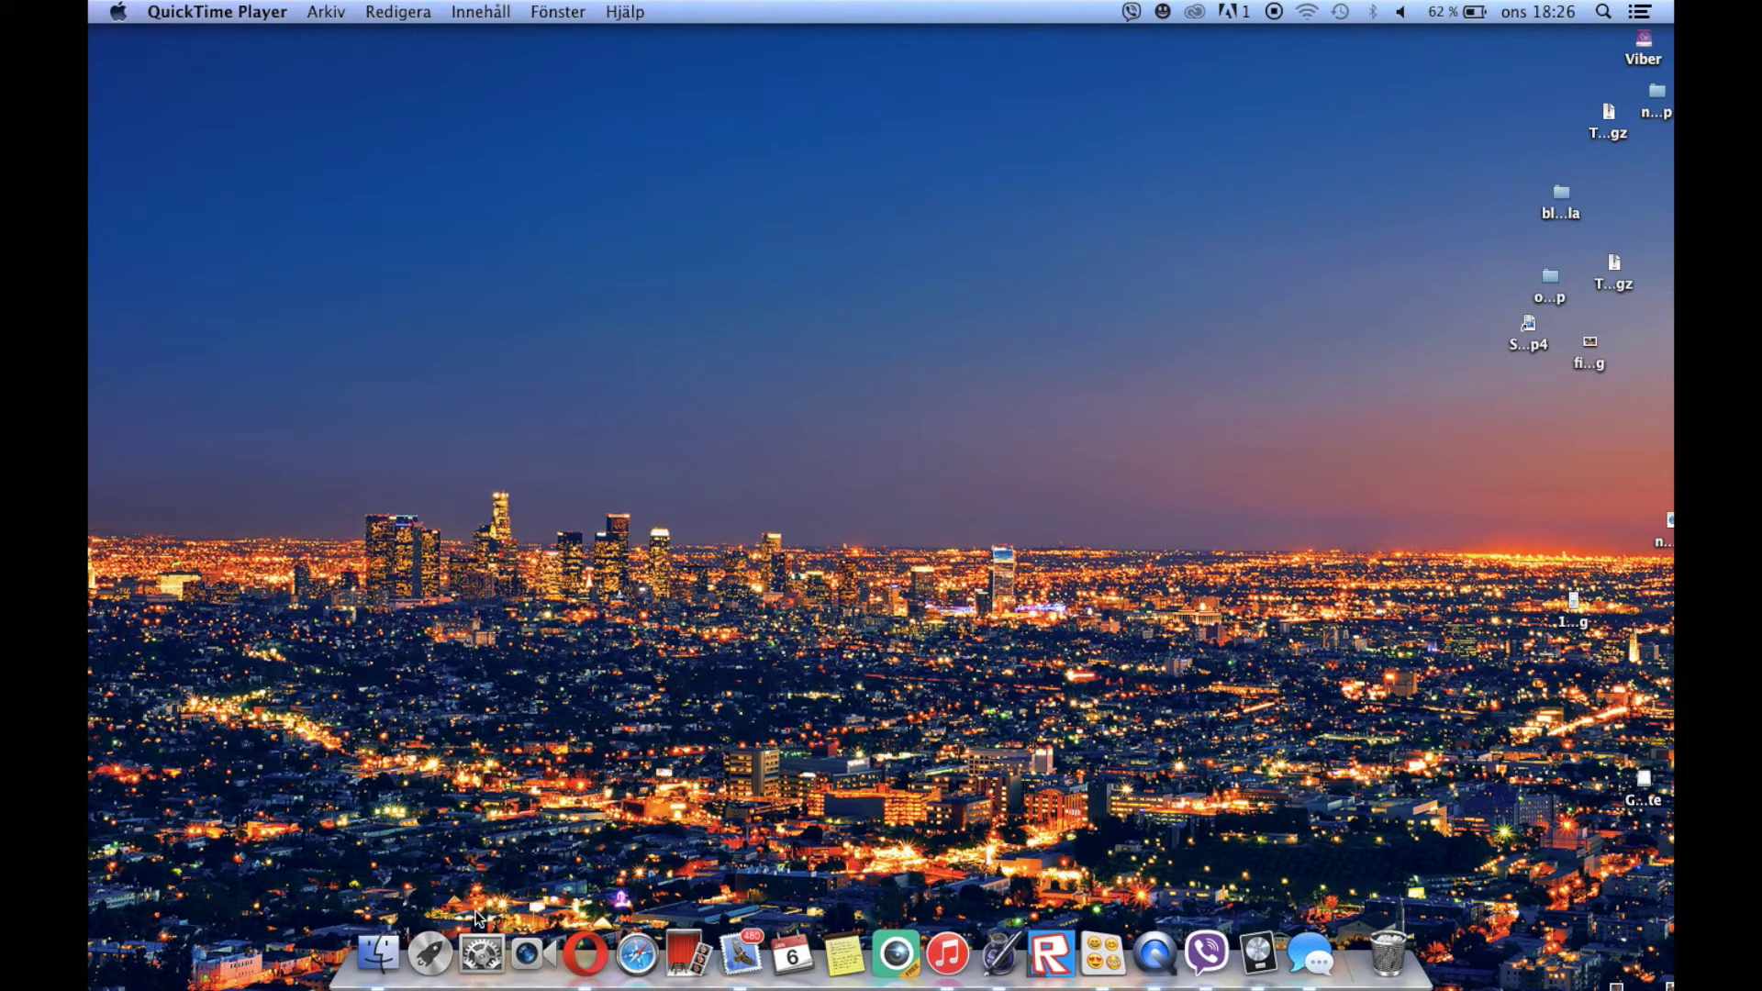
Open a Finder window and show the contents of the Gimp 2.8.14 Mavericks Yosemite disk image
left_click(426, 945)
left_click(427, 945)
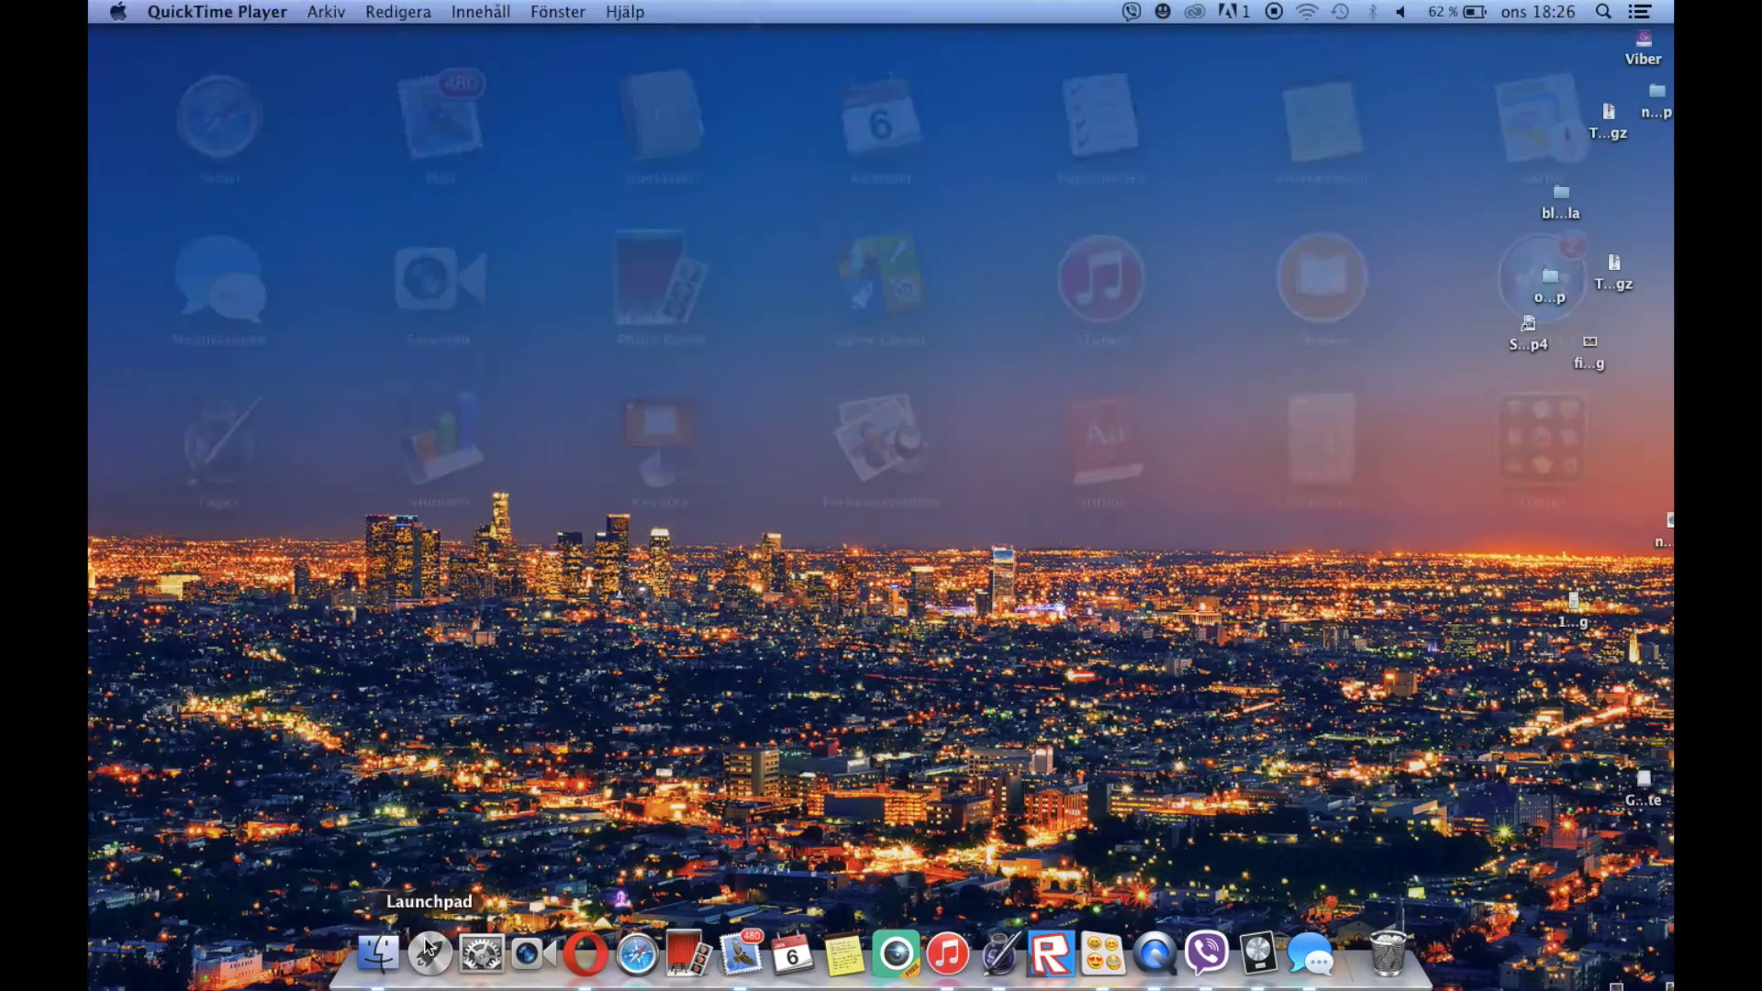
left_click(392, 961)
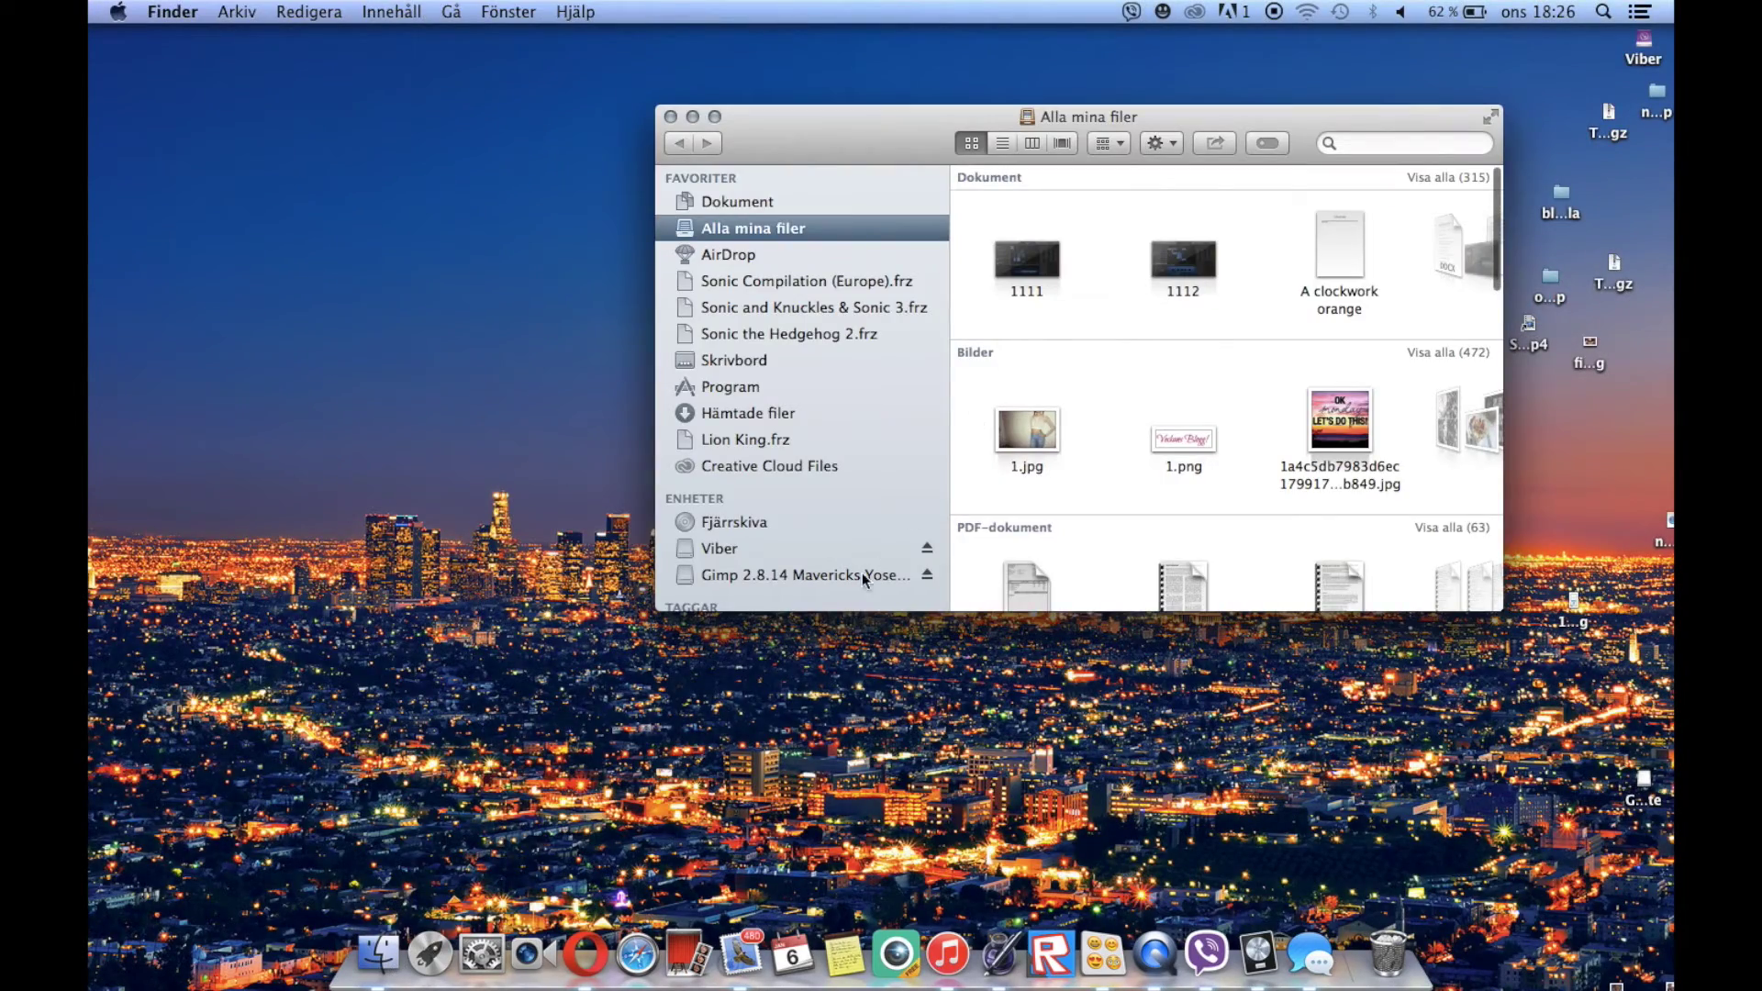
scroll(862, 573, "down", 2)
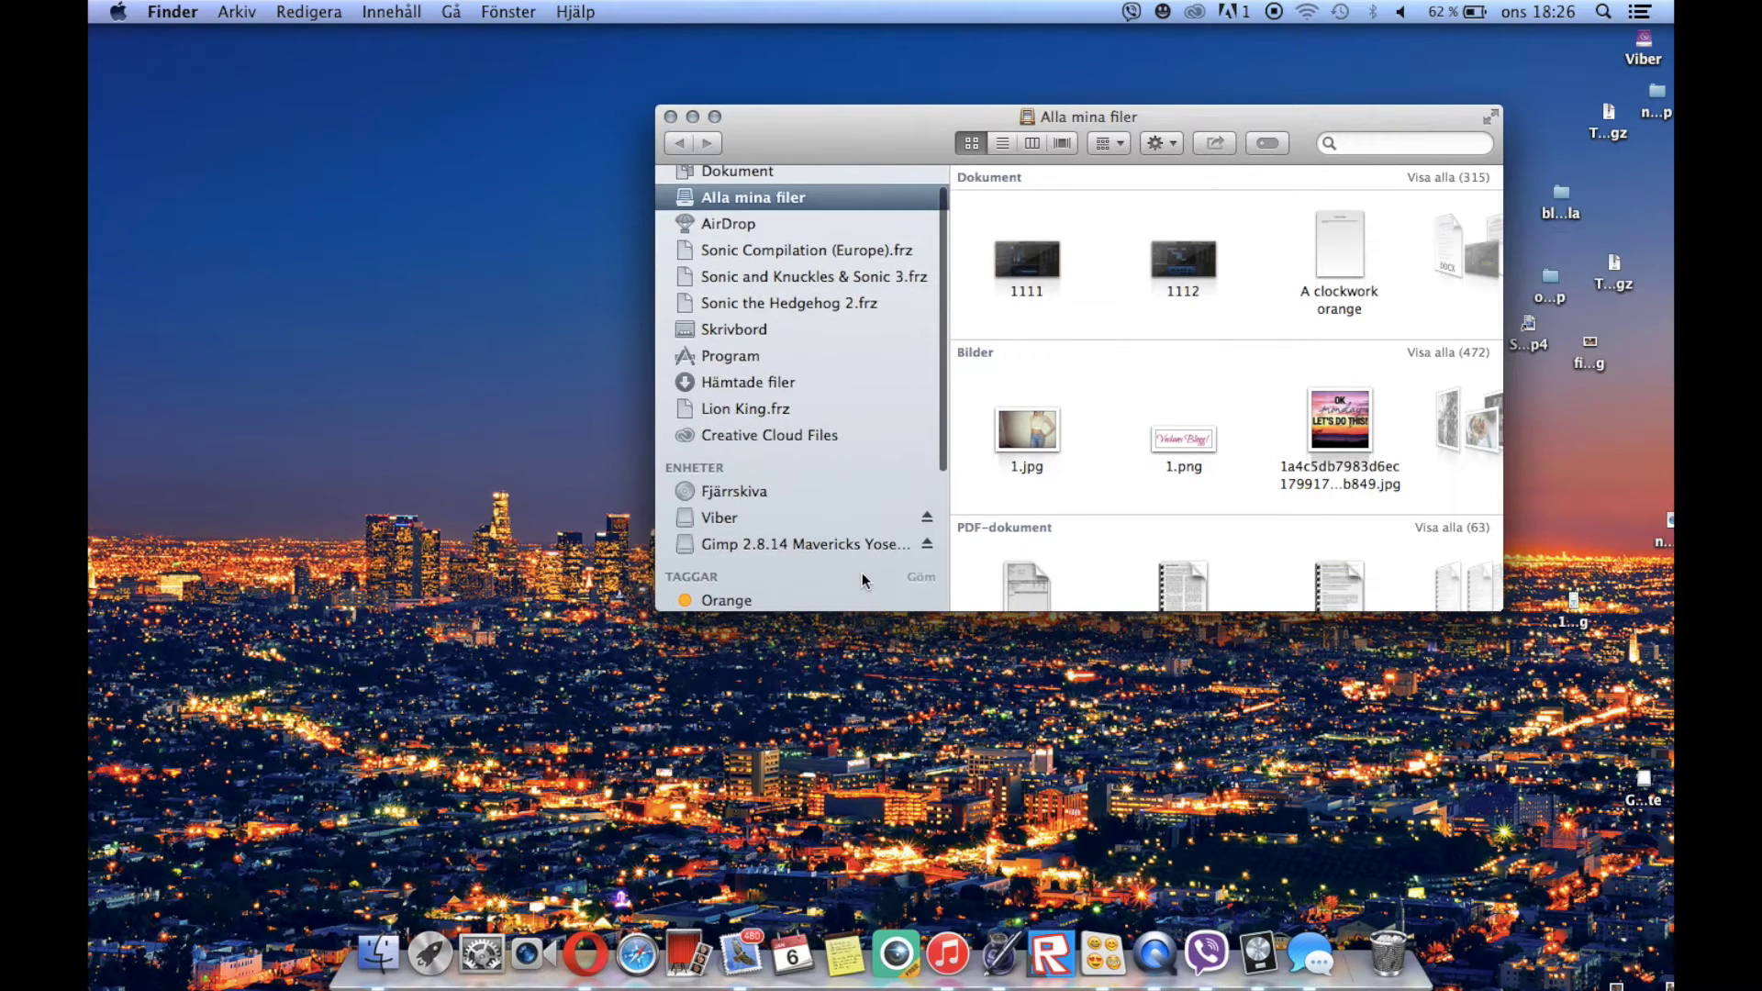
left_click(784, 549)
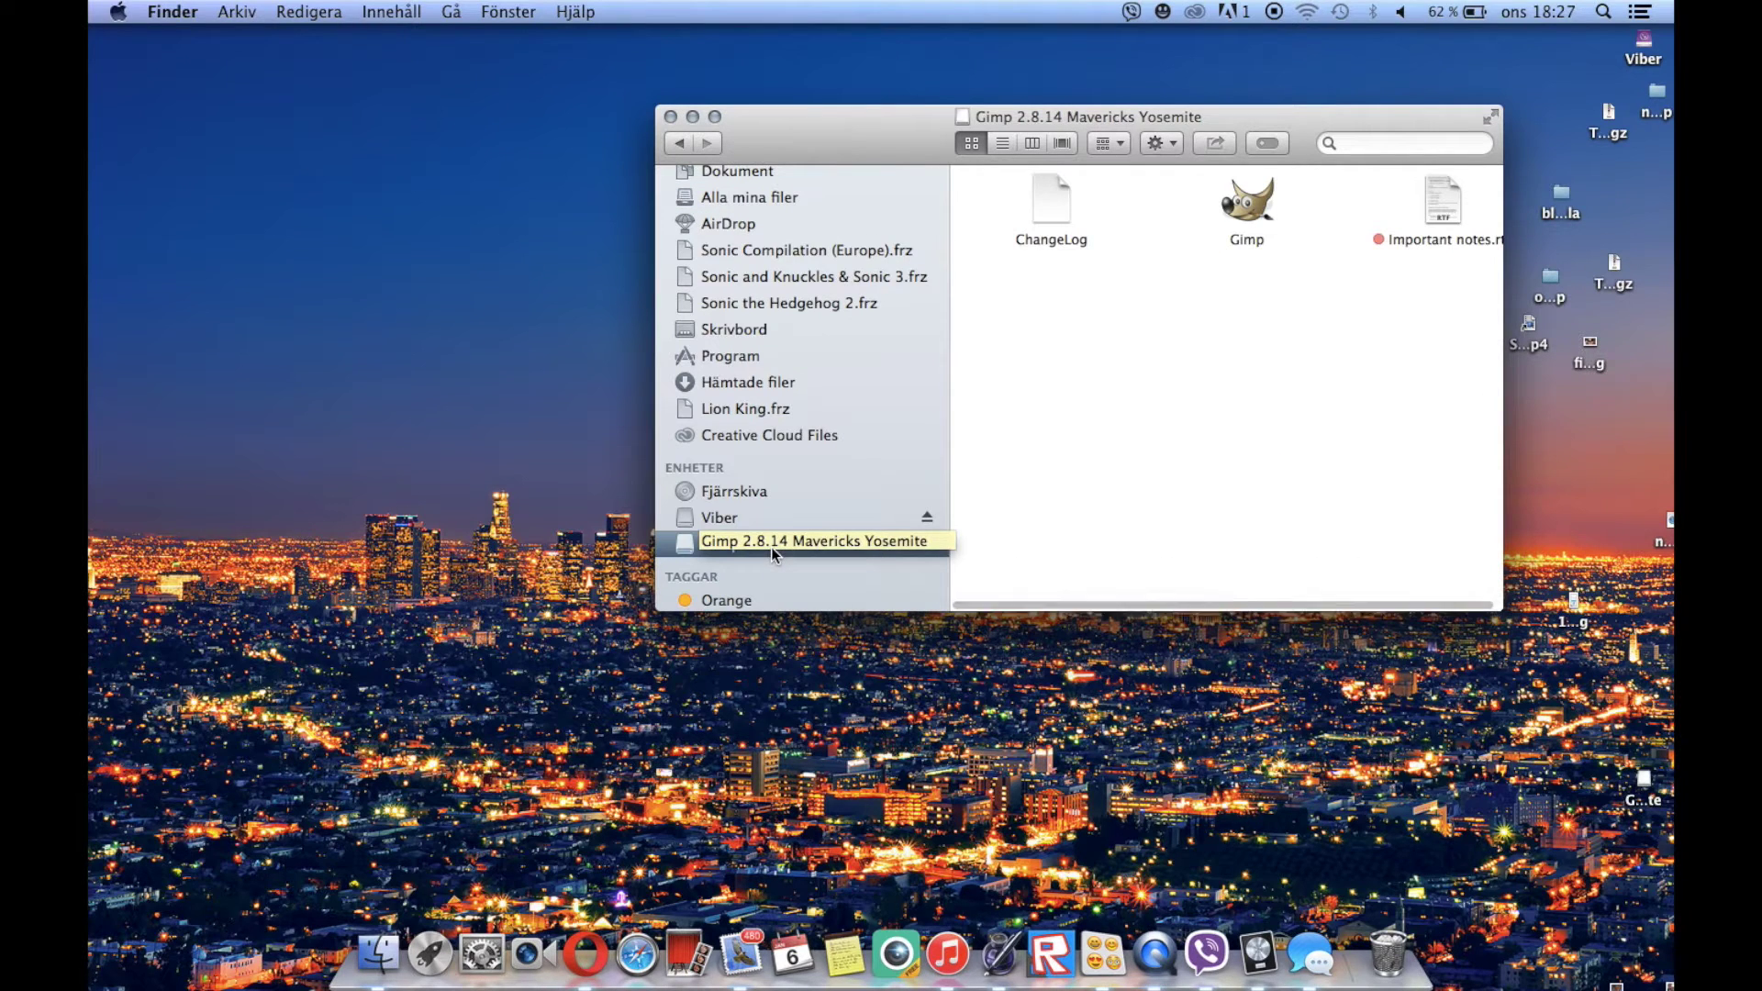
Launch GIMP from the disk image and place the Finder window, back on Alla mina filer, beside it
double_click(1248, 207)
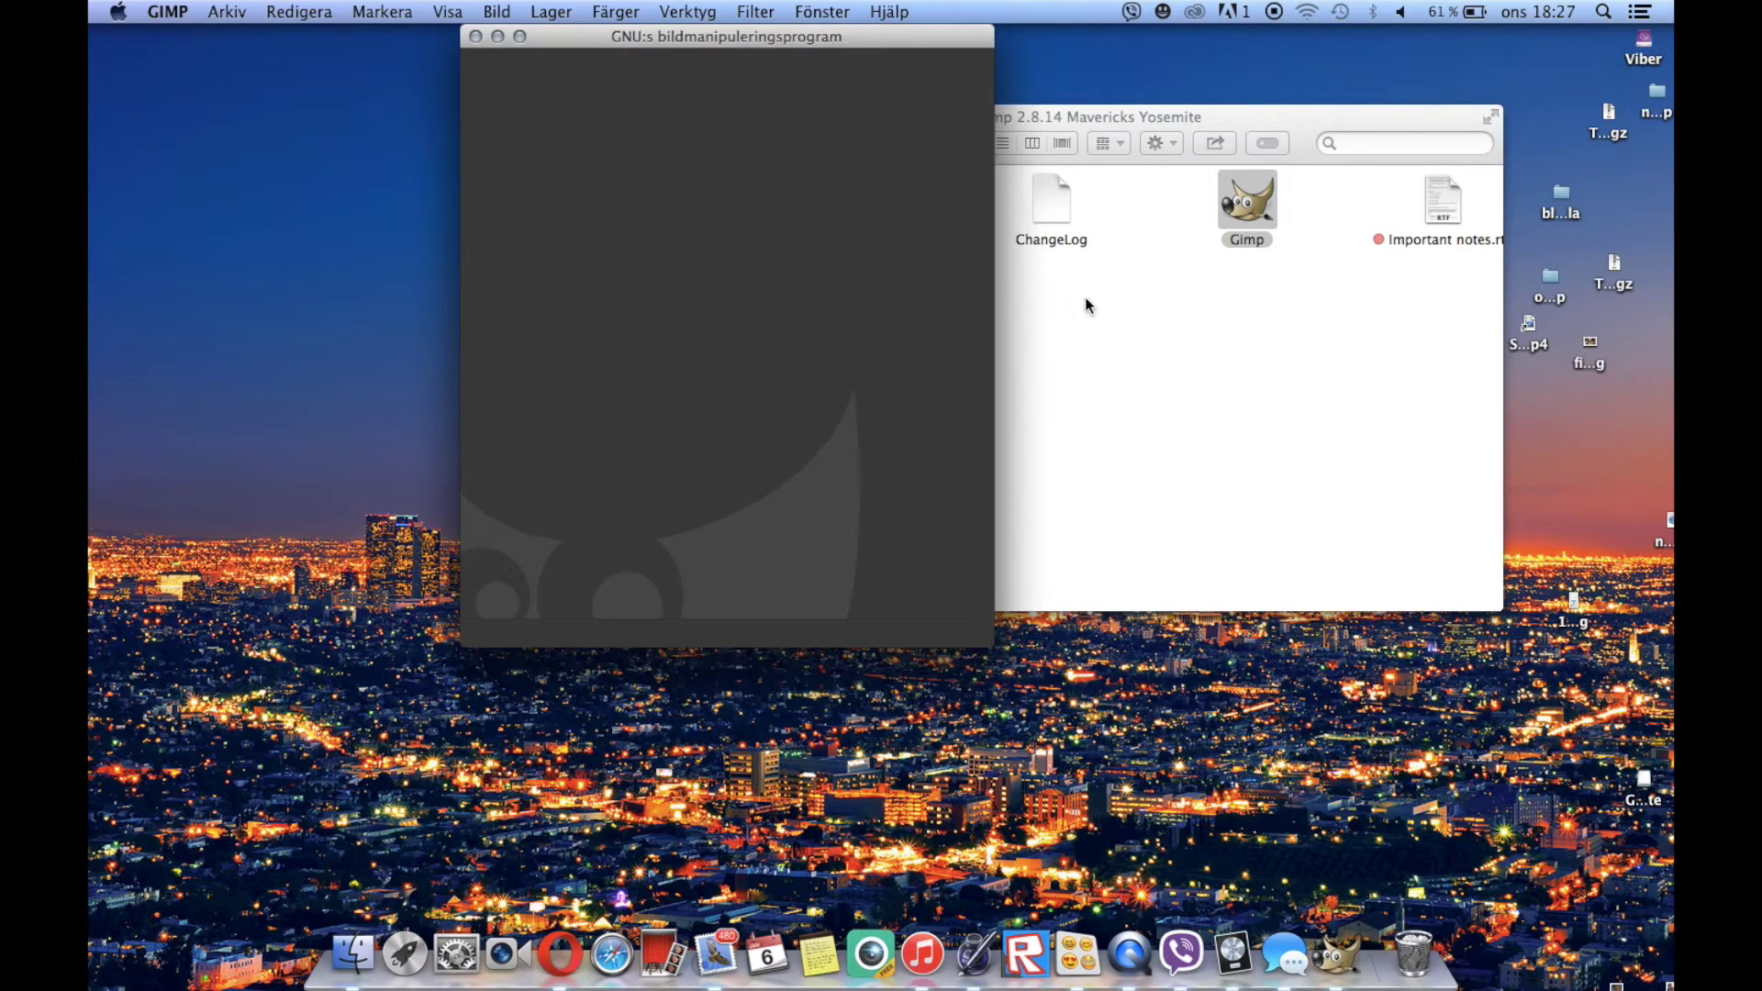
left_click(1085, 295)
left_click_drag(818, 143, 1203, 209)
left_click(675, 202)
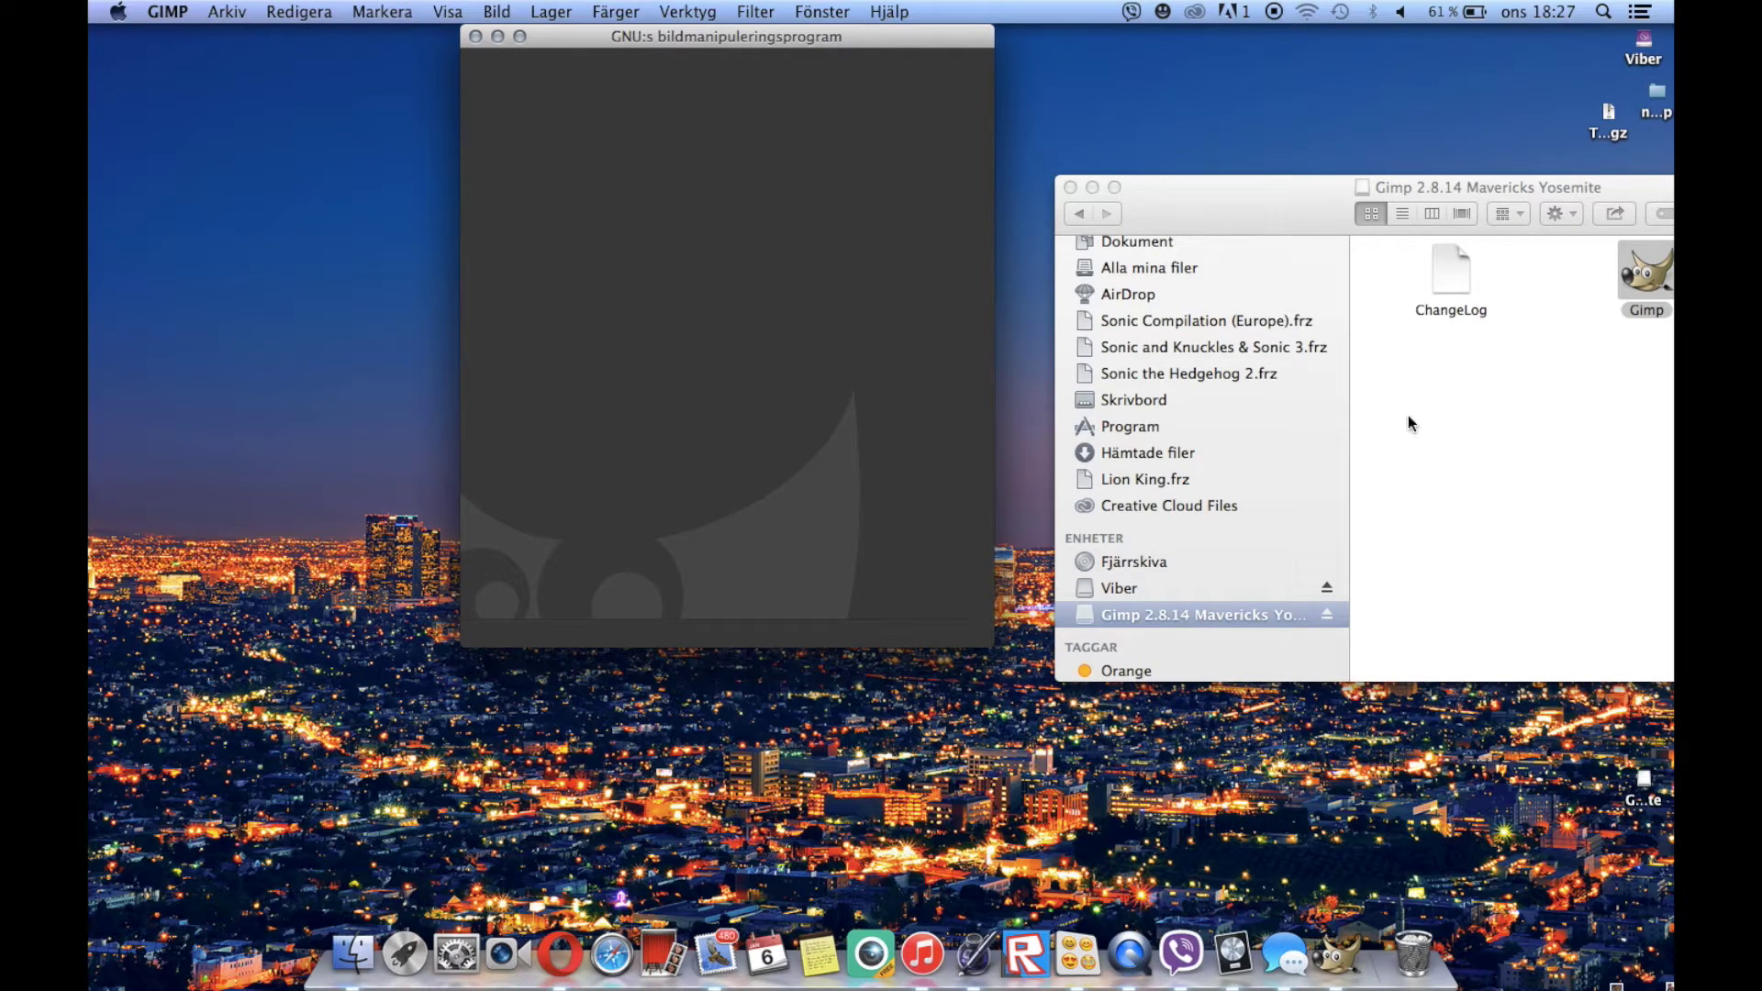
left_click(1159, 267)
left_click(1161, 273)
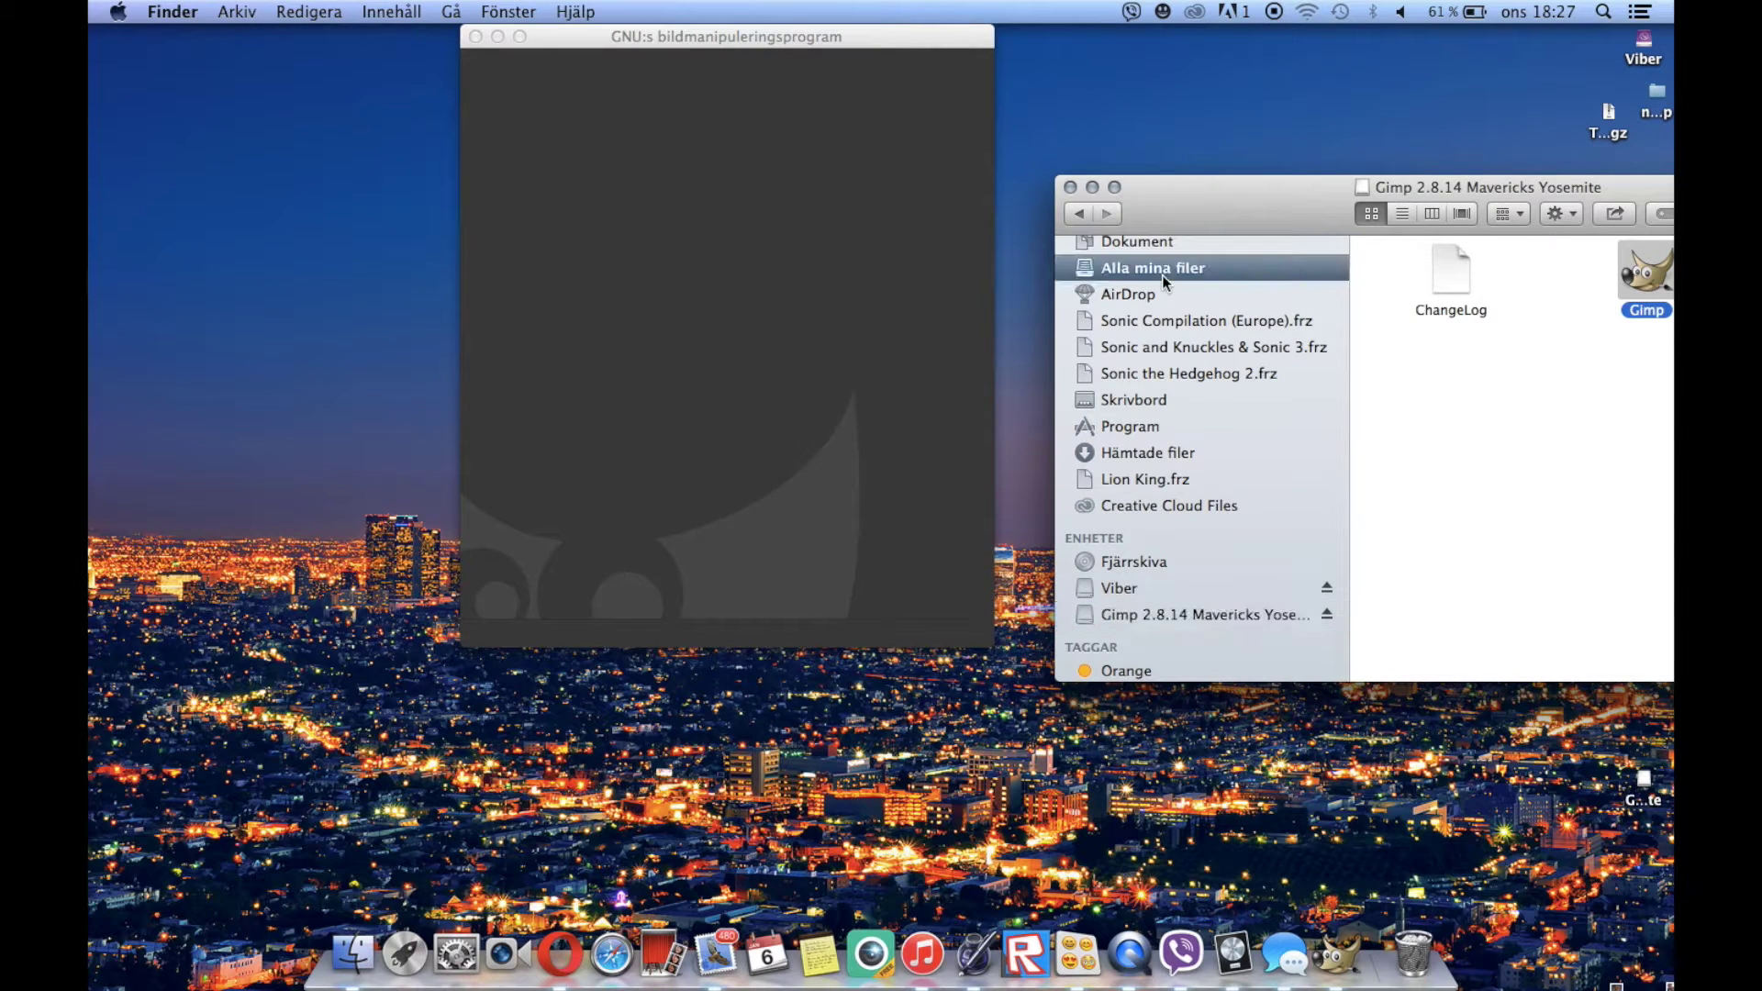
left_click_drag(1280, 209, 1179, 7)
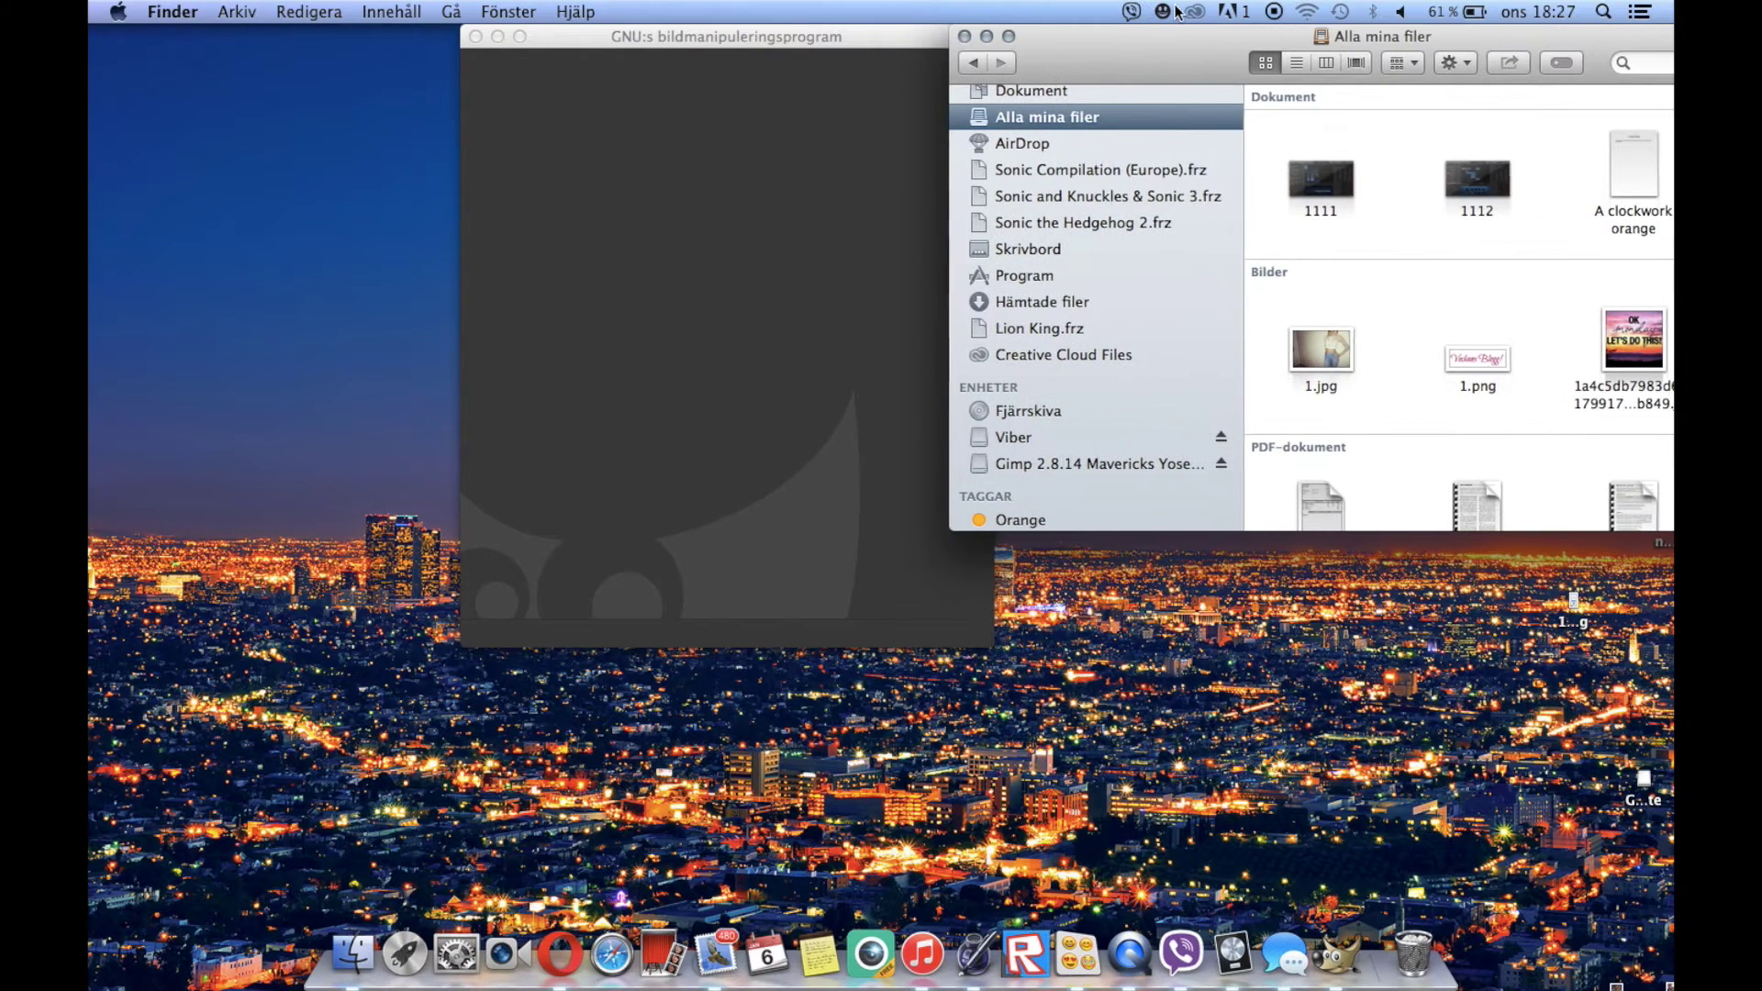
scroll(1580, 358, "right", 3)
scroll(1580, 358, "right", 2)
left_click_drag(1190, 47, 862, 48)
Show every picture under Bilder, scroll the grid, and drag IMG_0135.JPG into GIMP
left_click(1434, 274)
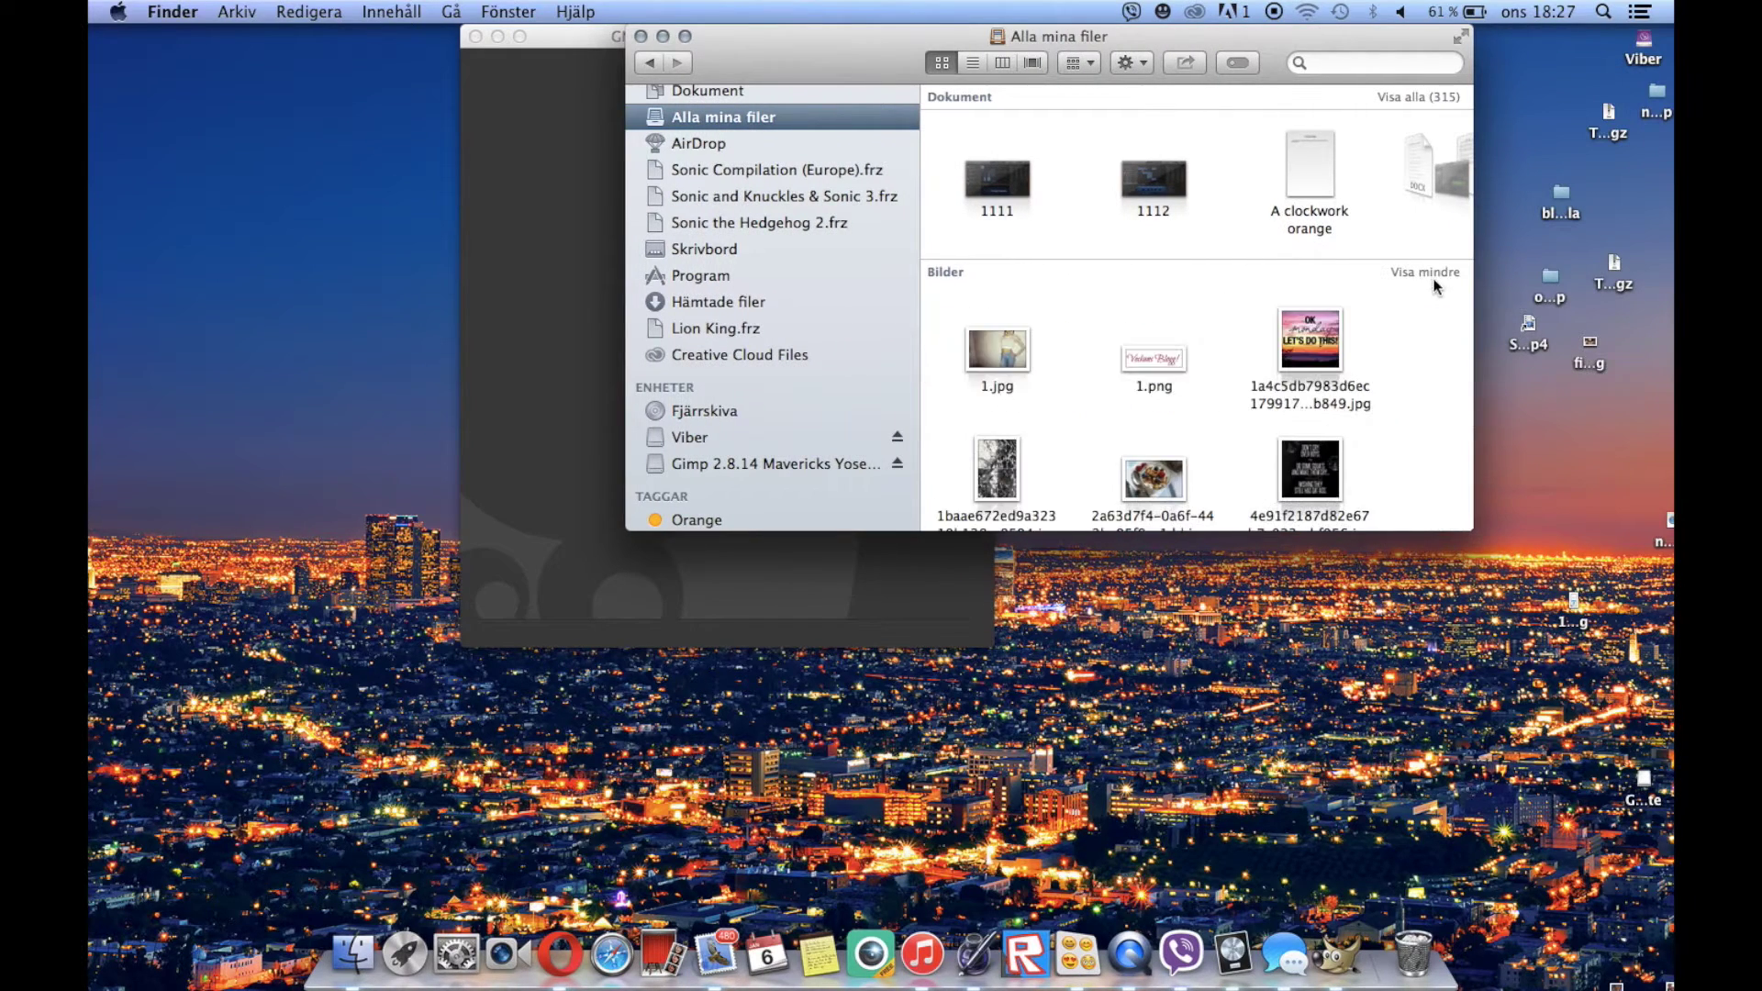
scroll(1351, 437, "down", 10)
scroll(1352, 437, "down", 3)
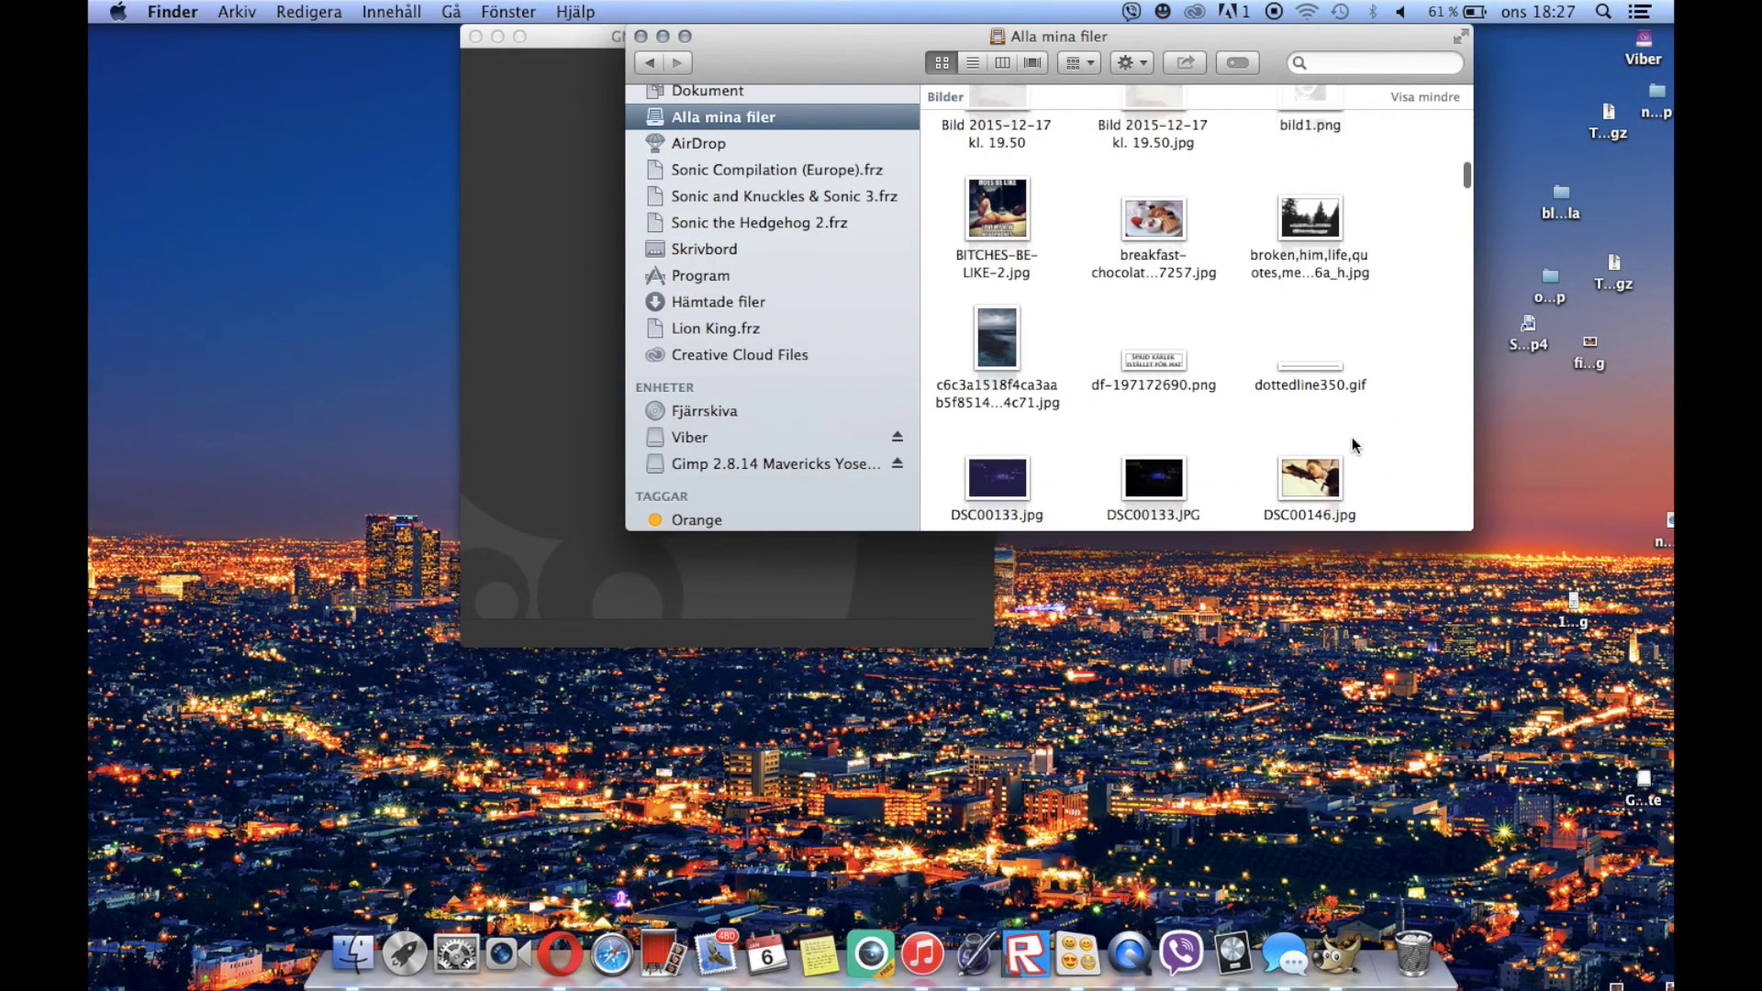
left_click_drag(814, 64, 1103, 62)
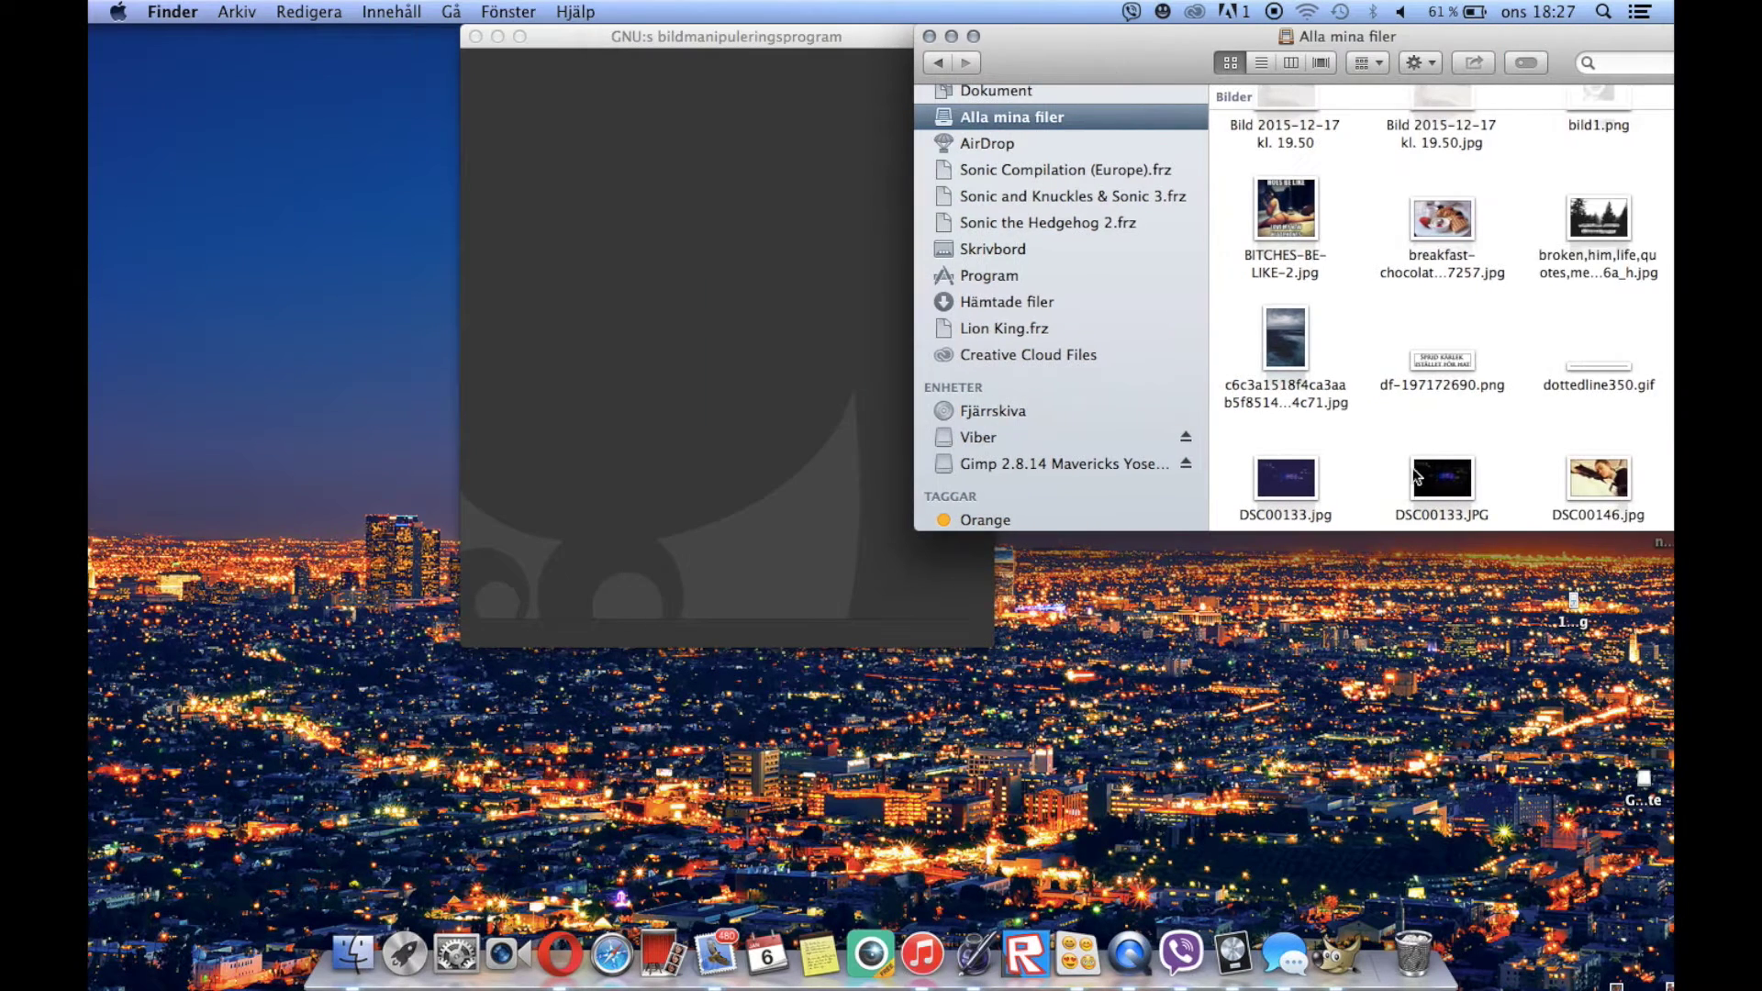
scroll(1452, 503, "down", 10)
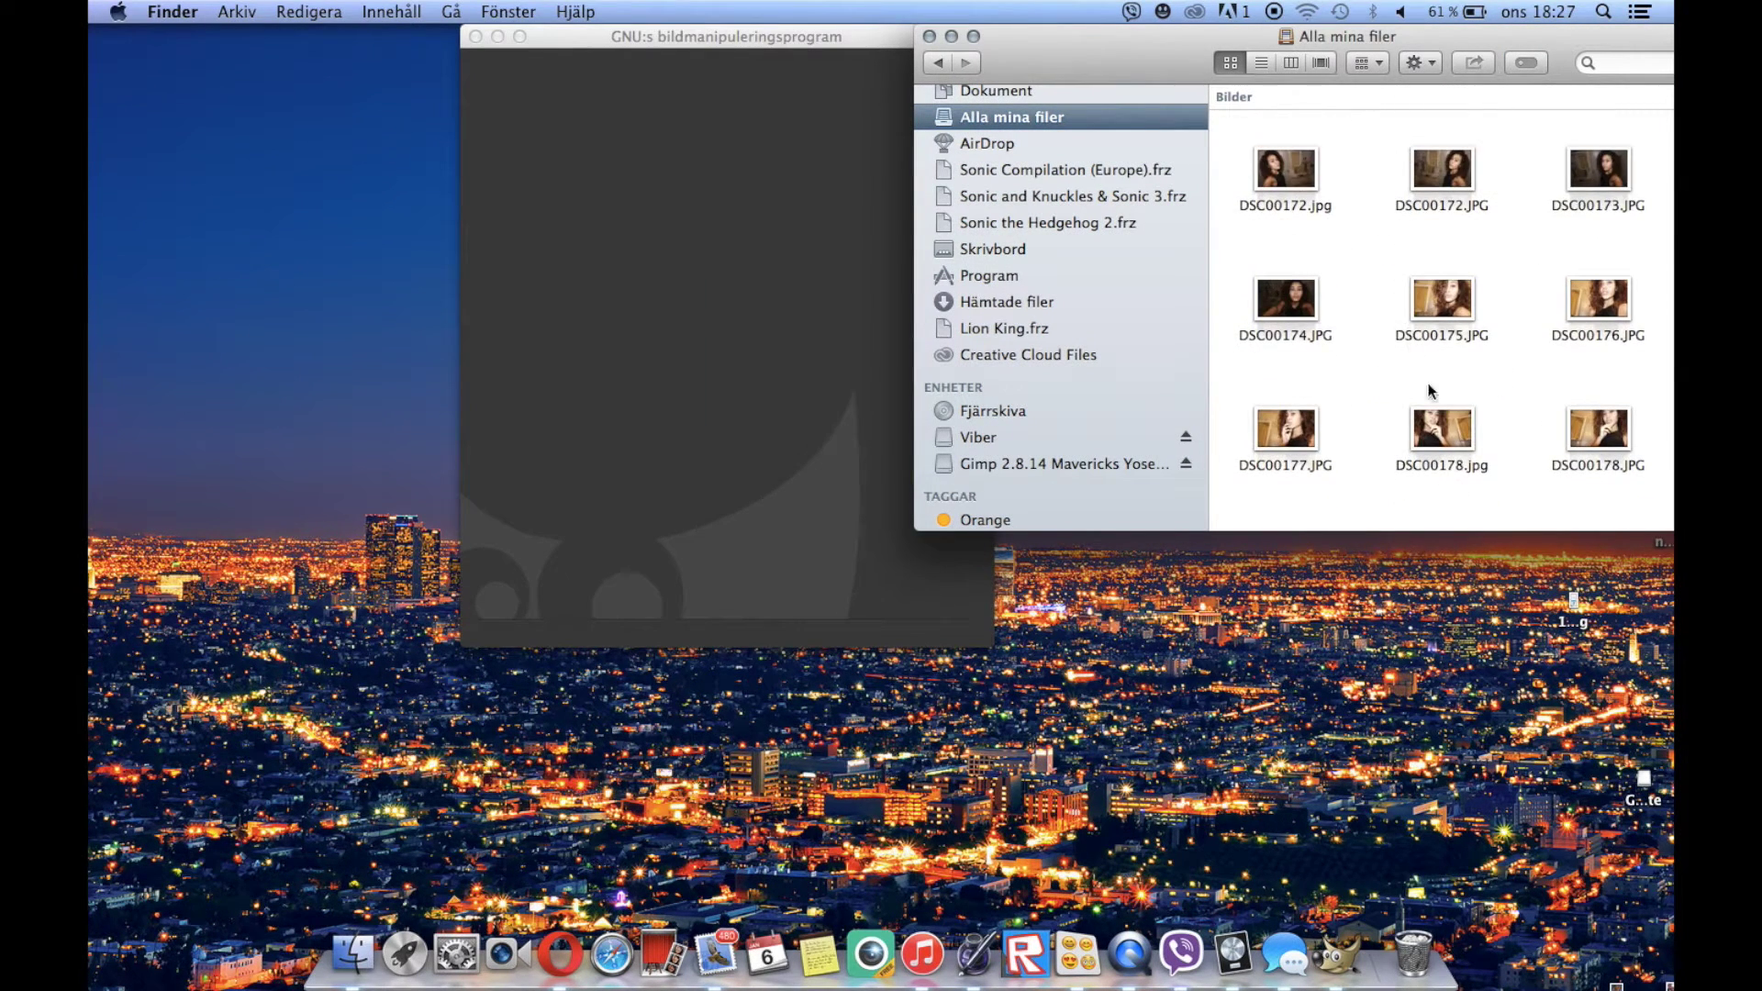
scroll(1432, 395, "down", 5)
left_click_drag(1127, 35, 1063, 33)
scroll(1371, 353, "down", 15)
scroll(1374, 357, "down", 15)
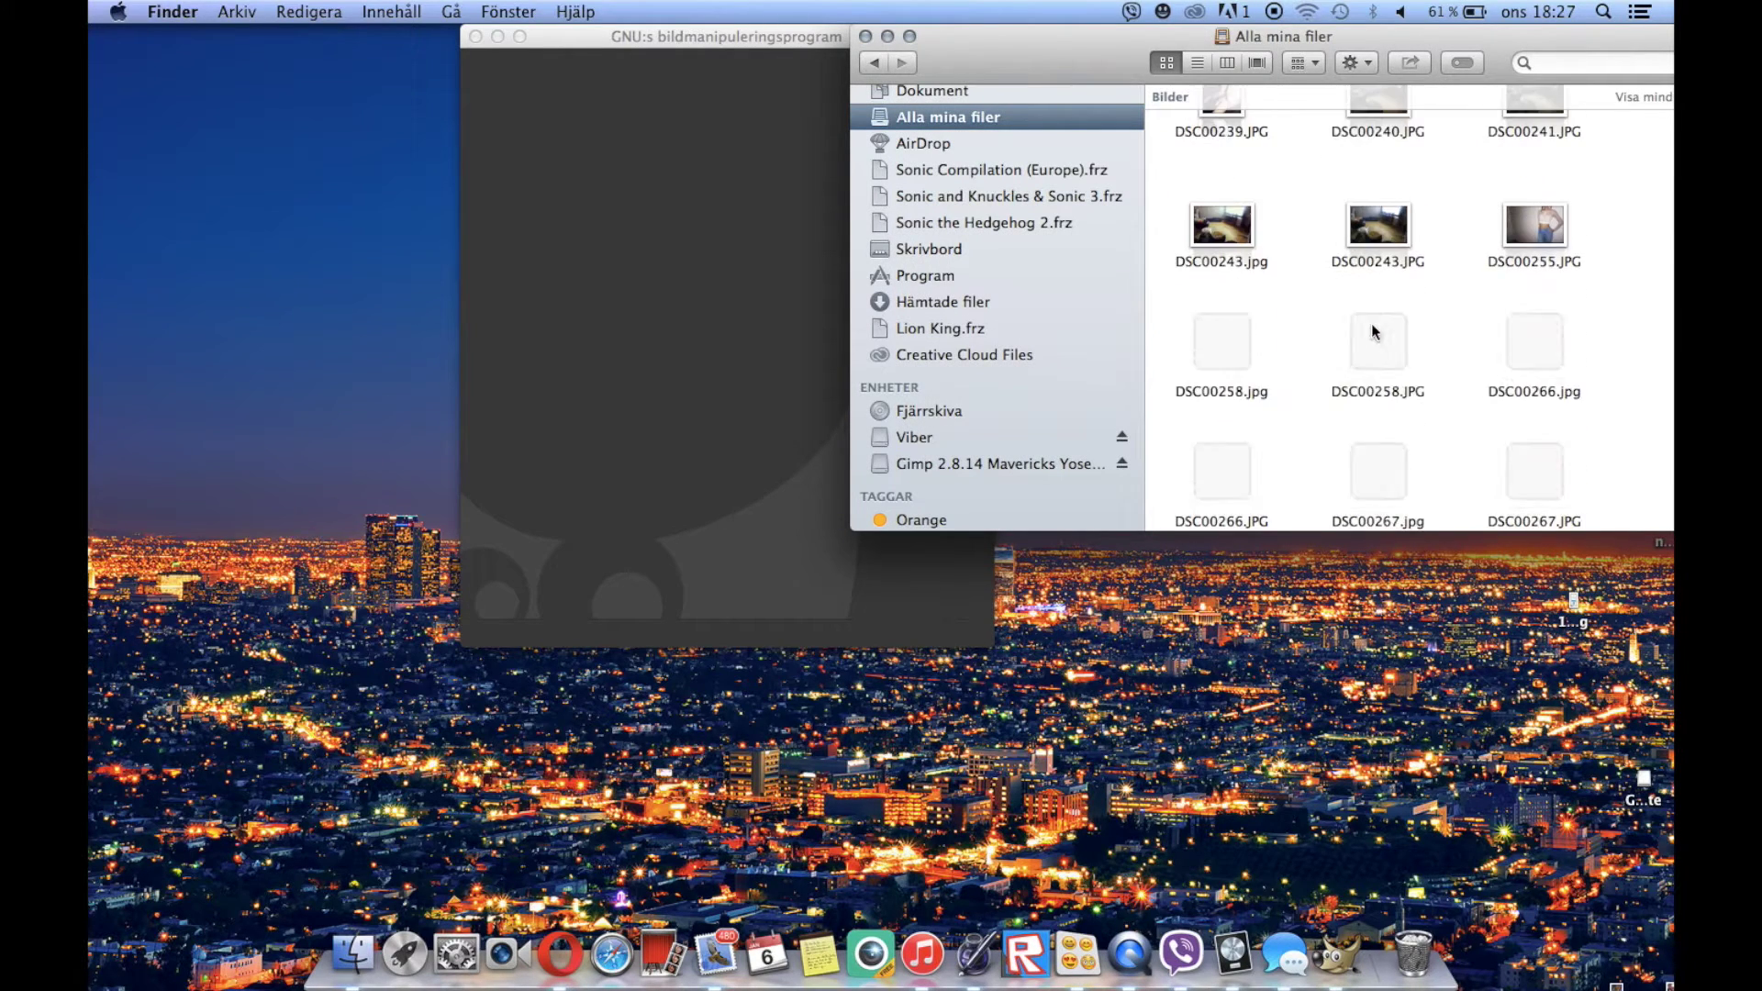
scroll(1373, 316, "down", 10)
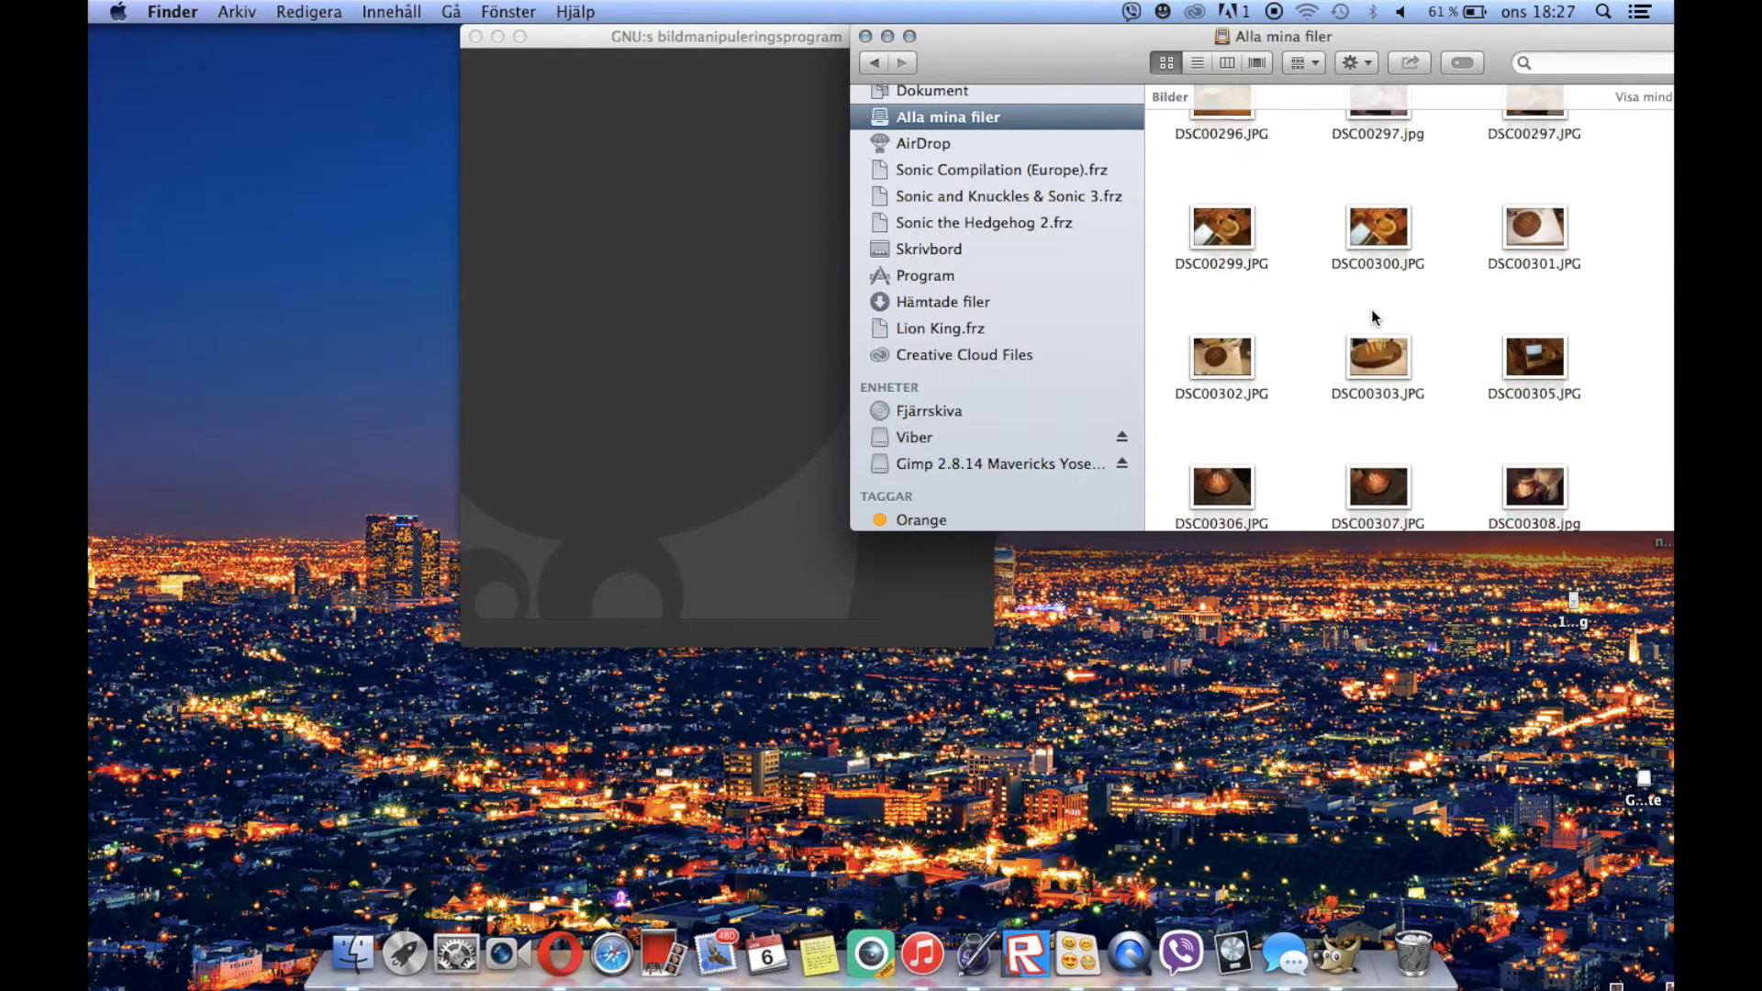
scroll(1371, 310, "down", 15)
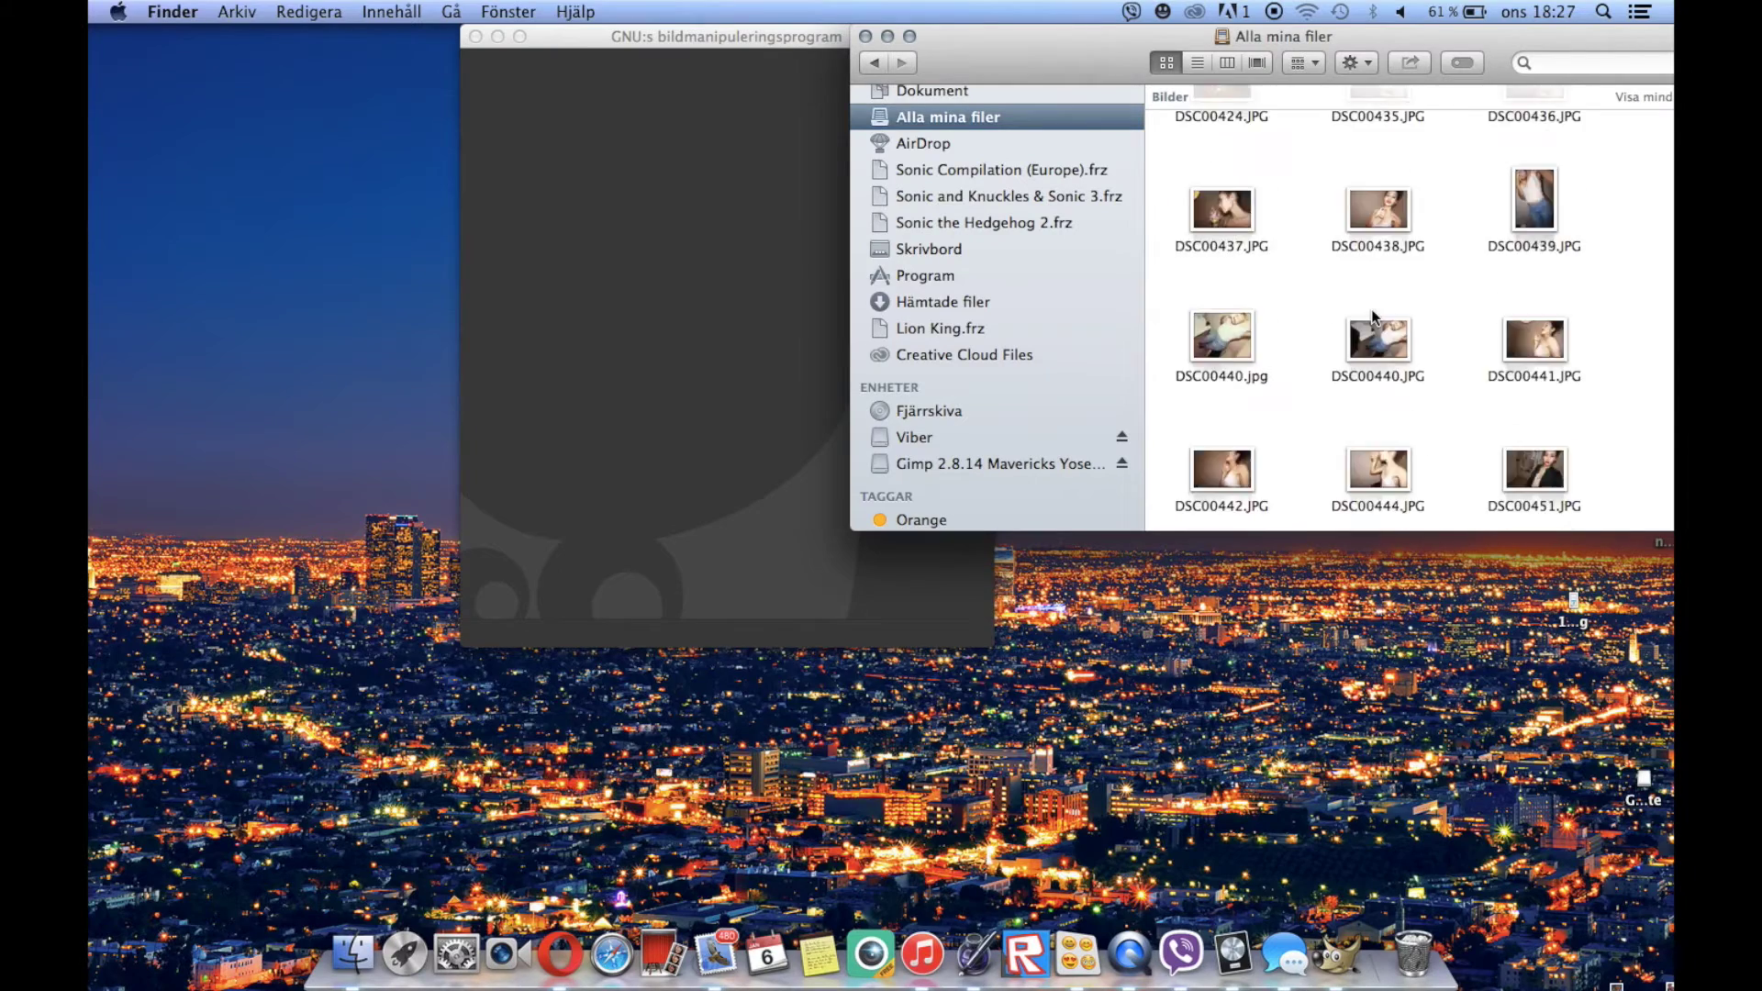
left_click_drag(1371, 307, 997, 359)
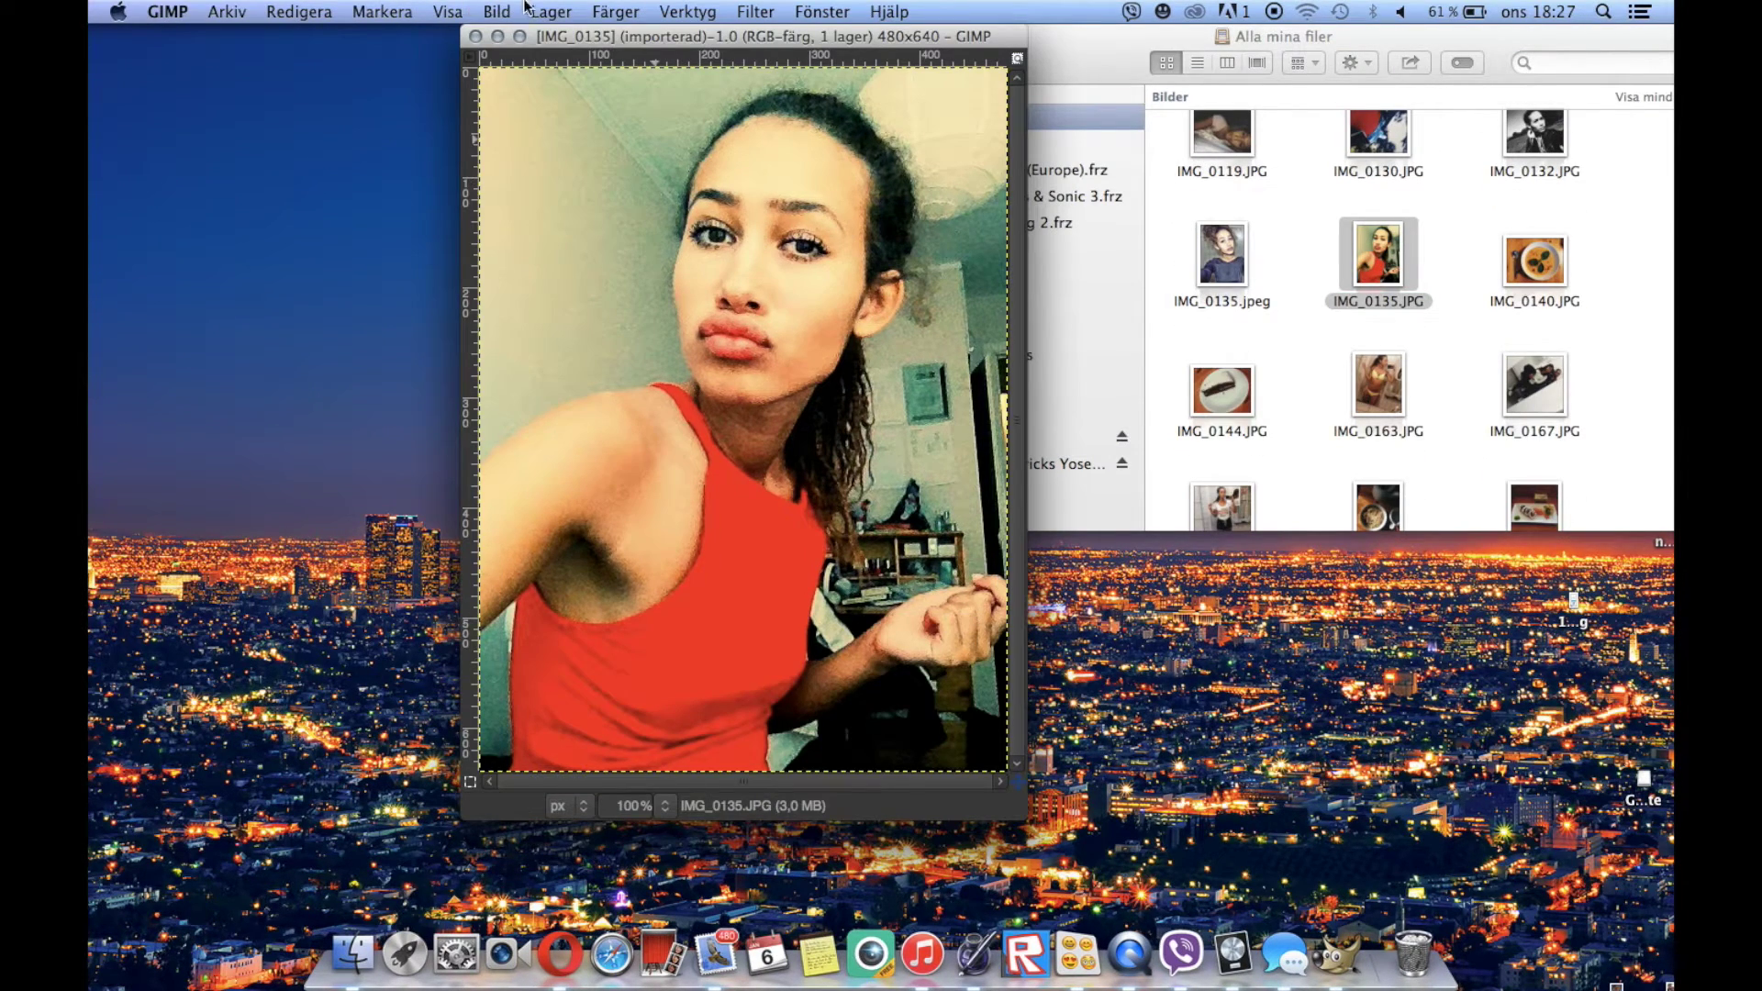
Close IMG_0135 and open IMG_0541.JPG in GIMP, cancelling the stray free selection
left_click(475, 37)
scroll(1490, 377, "down", 4)
scroll(1489, 377, "down", 10)
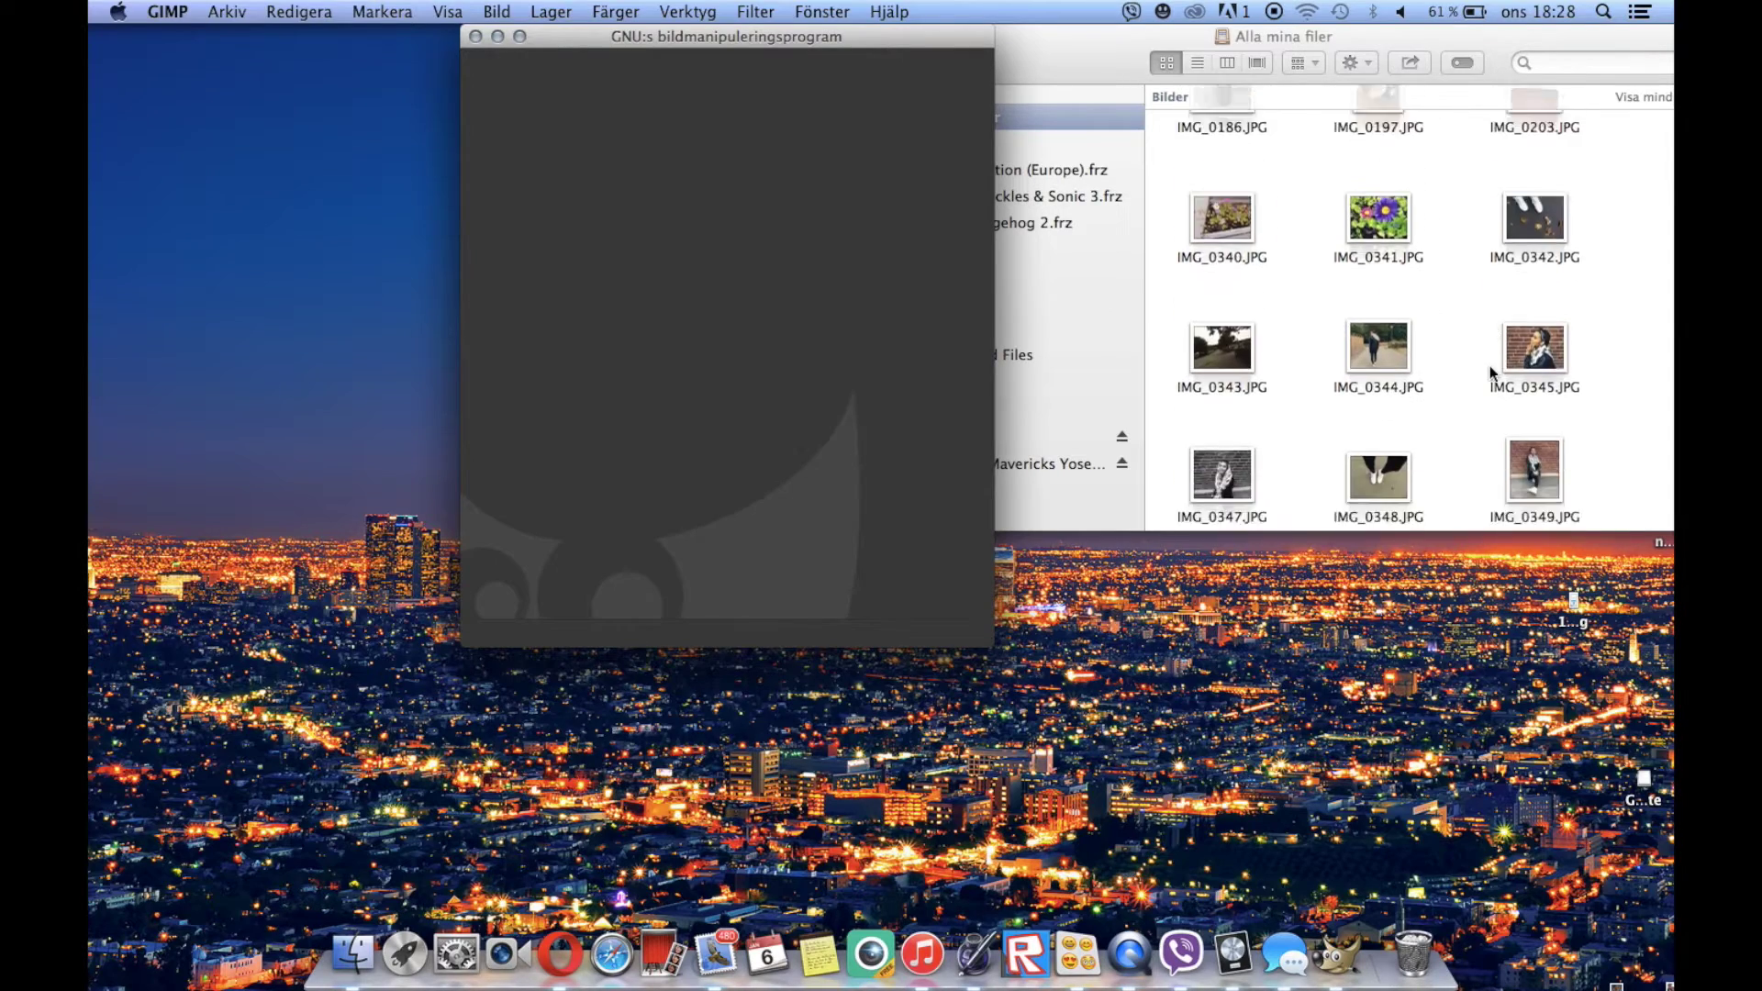
left_click_drag(1534, 268, 780, 168)
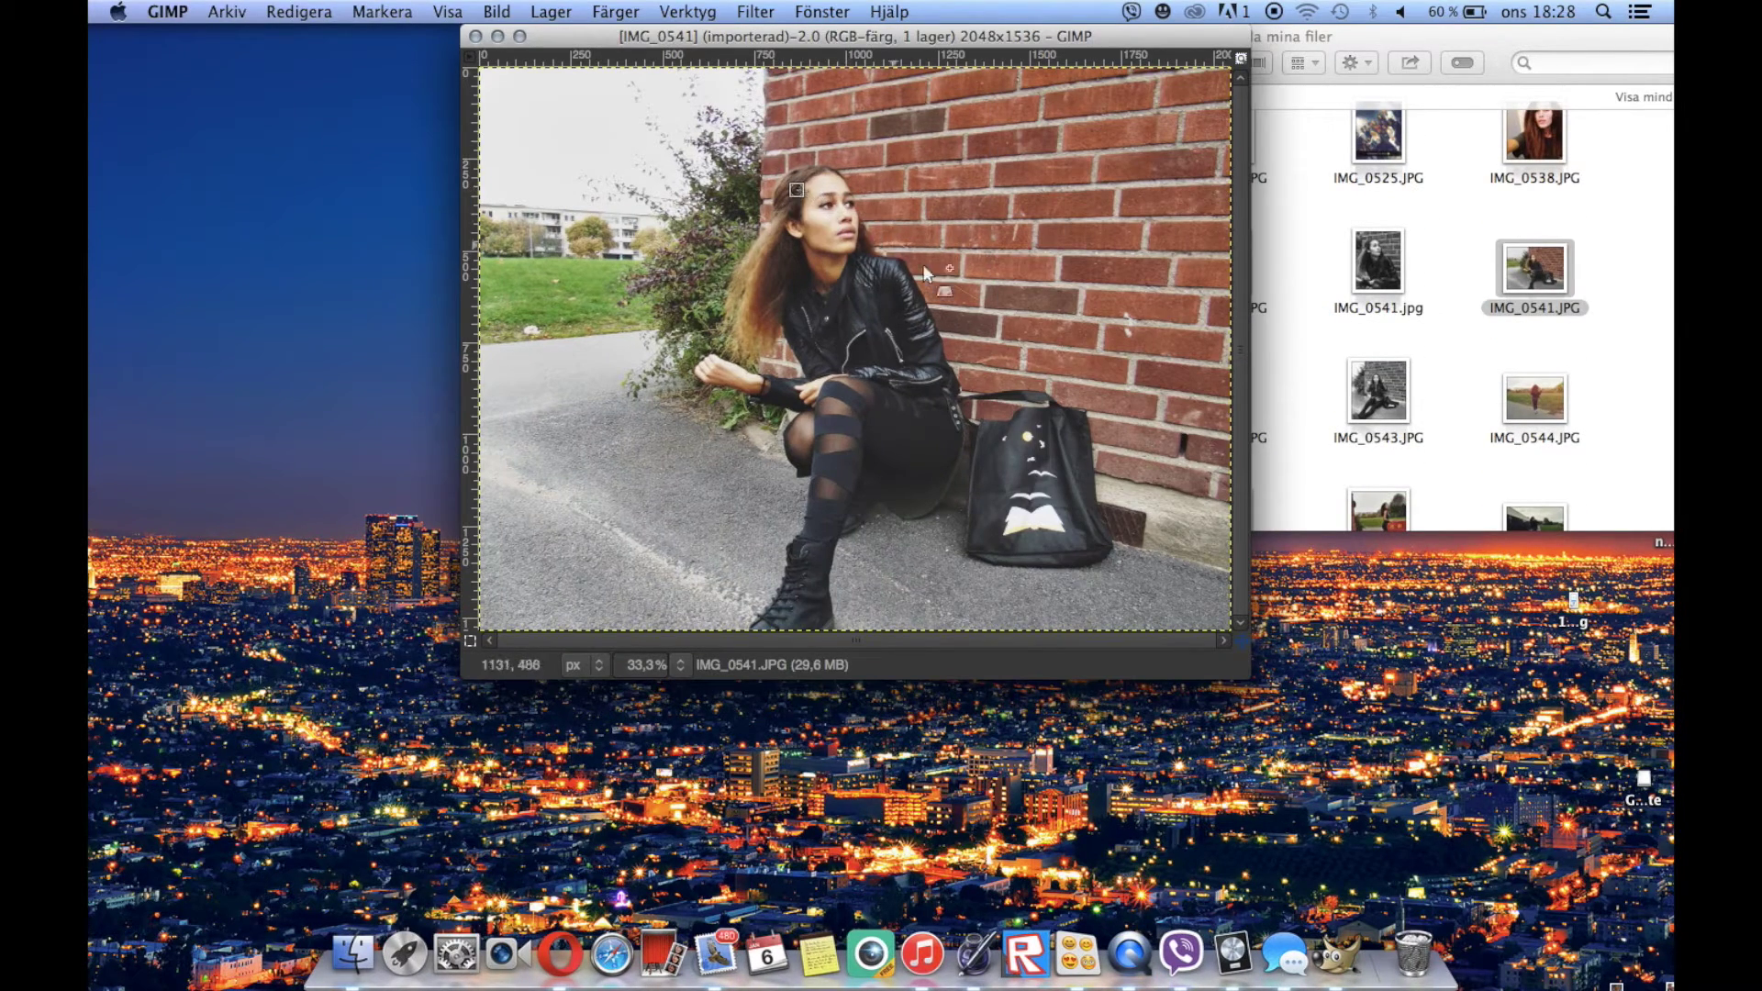
key("Escape")
Create a new toolbox via Verktyg > Ny verktygslåda, place it beside the image, and enlarge the window
left_click(757, 12)
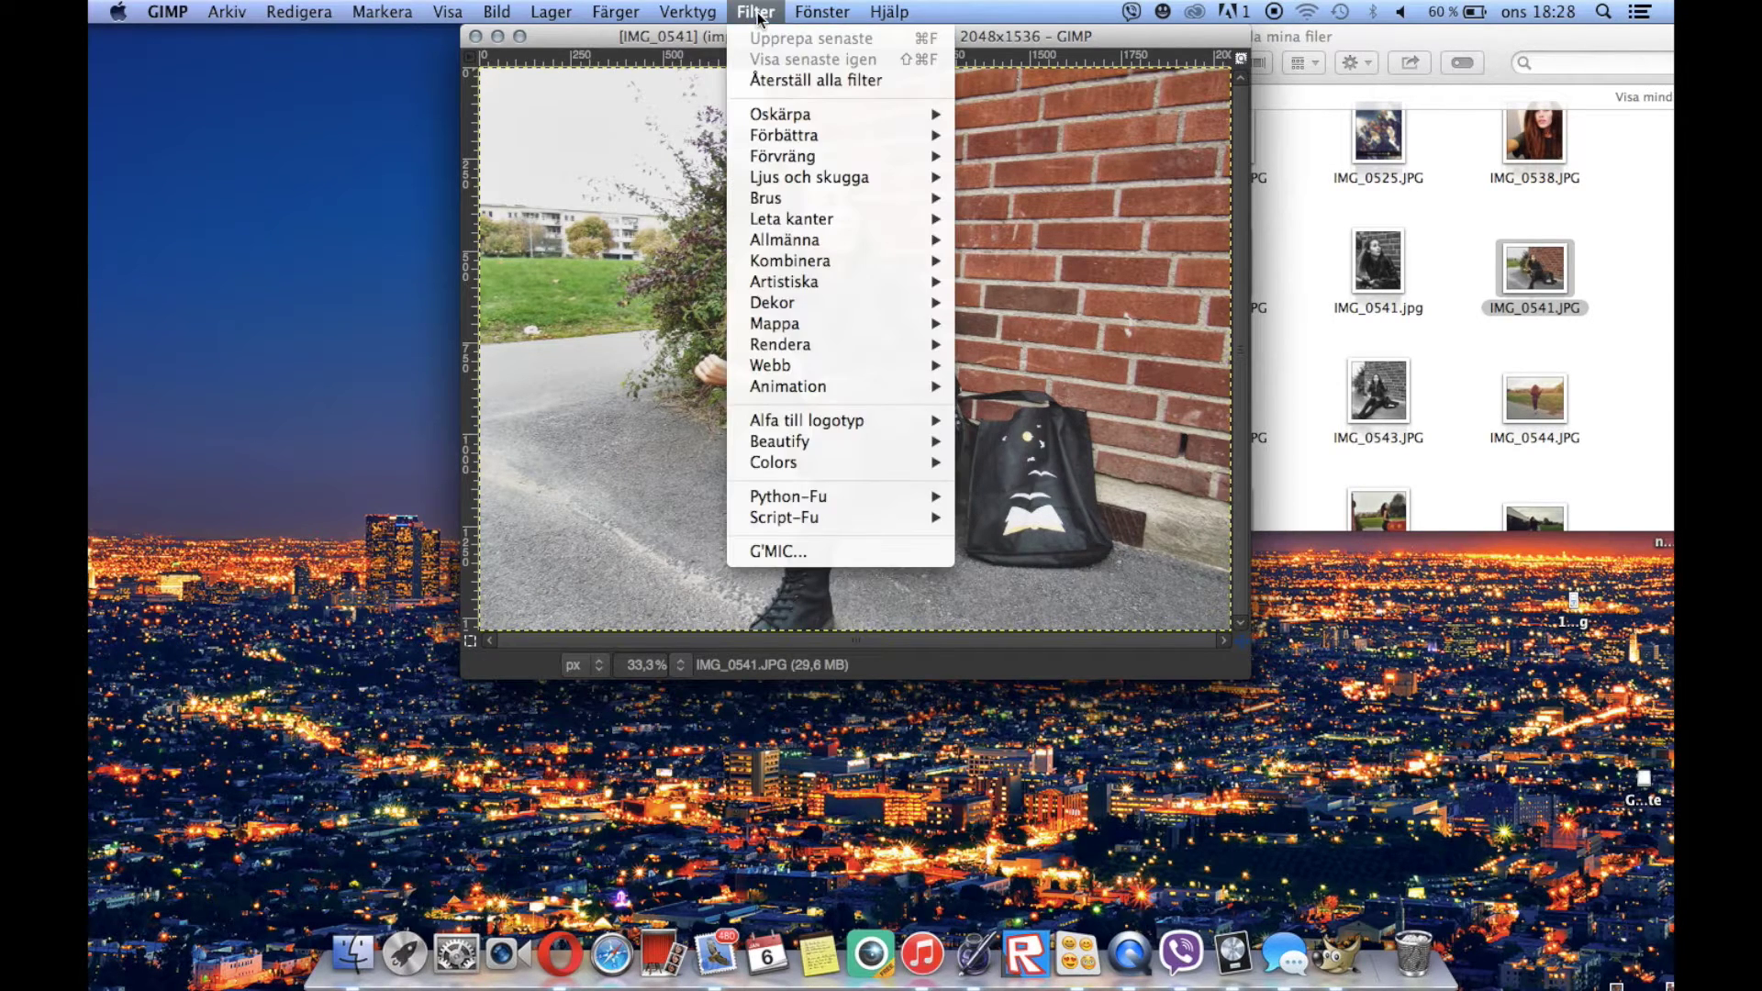
mouse_move(676, 9)
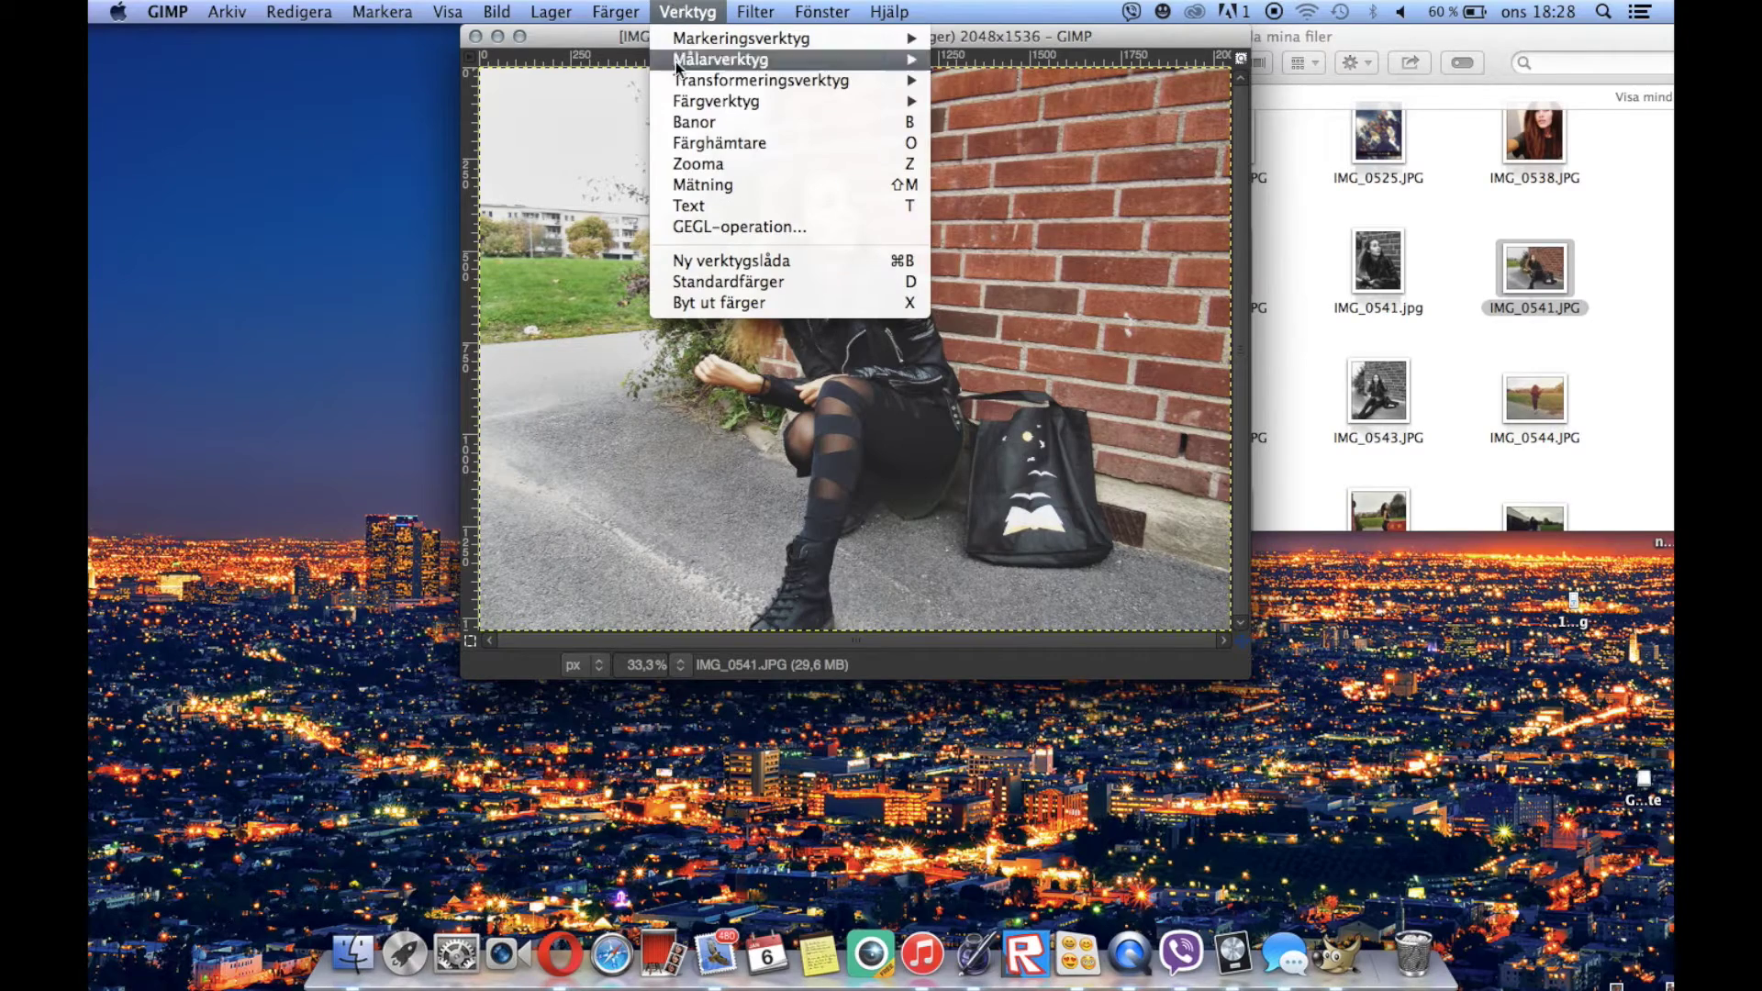
left_click(719, 261)
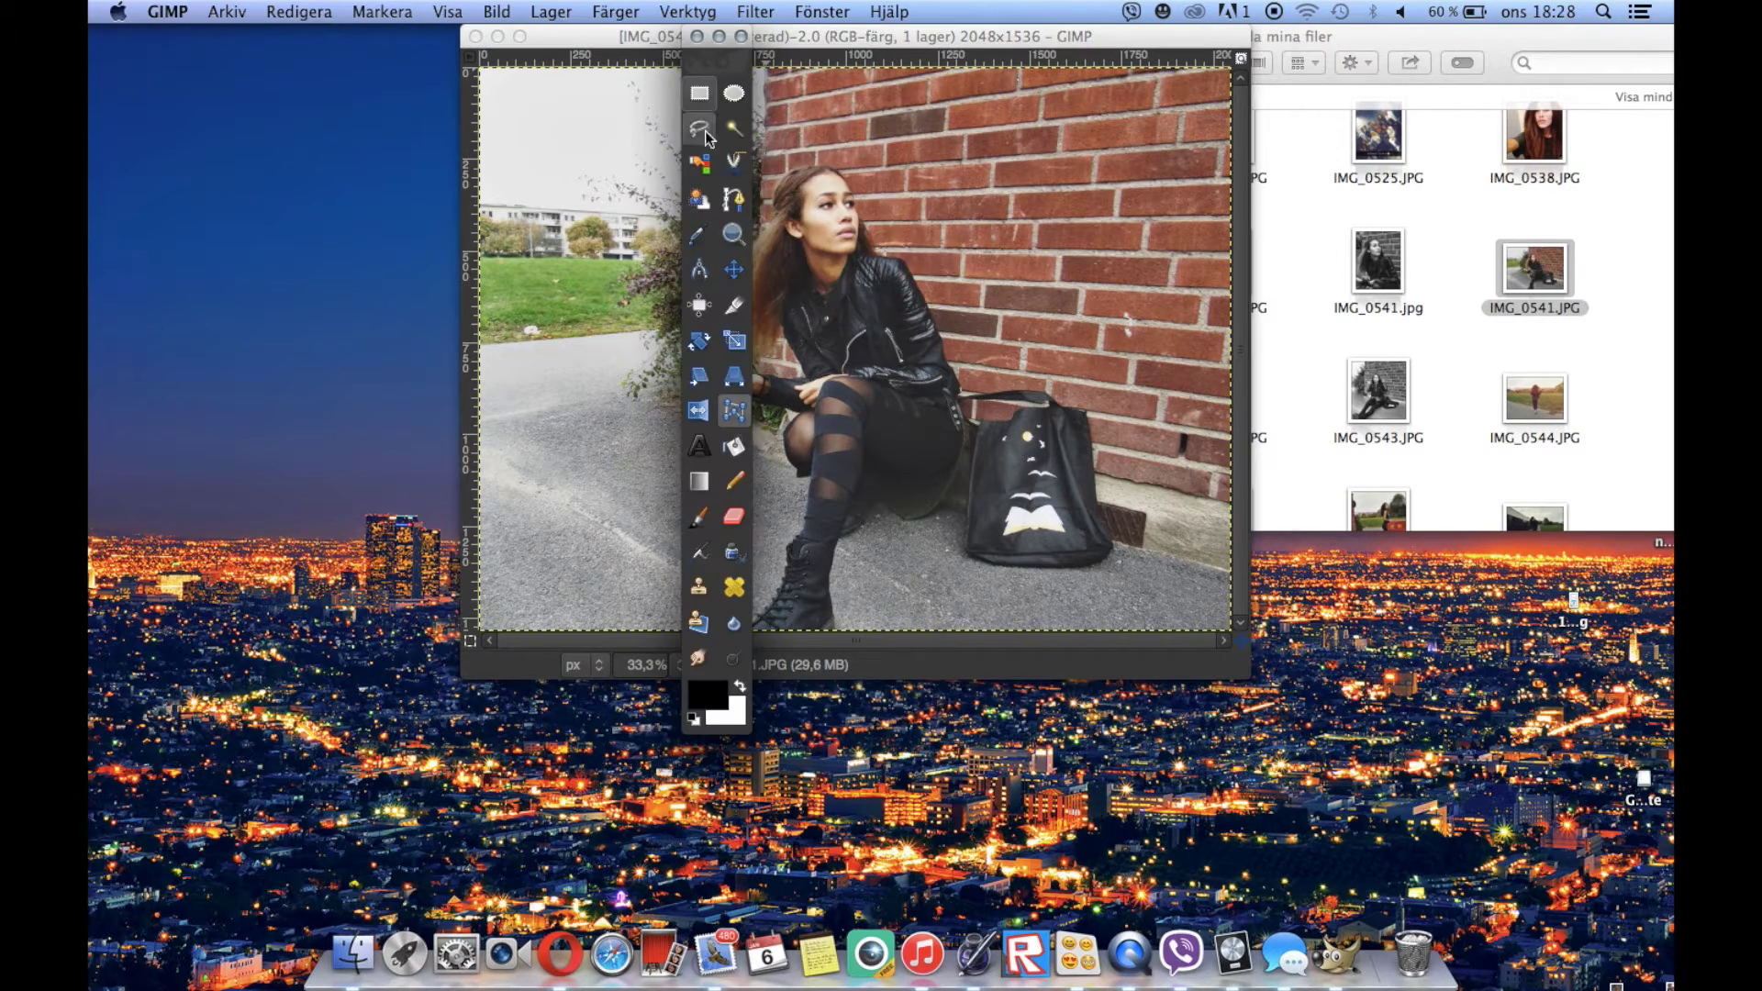
left_click_drag(727, 55, 417, 55)
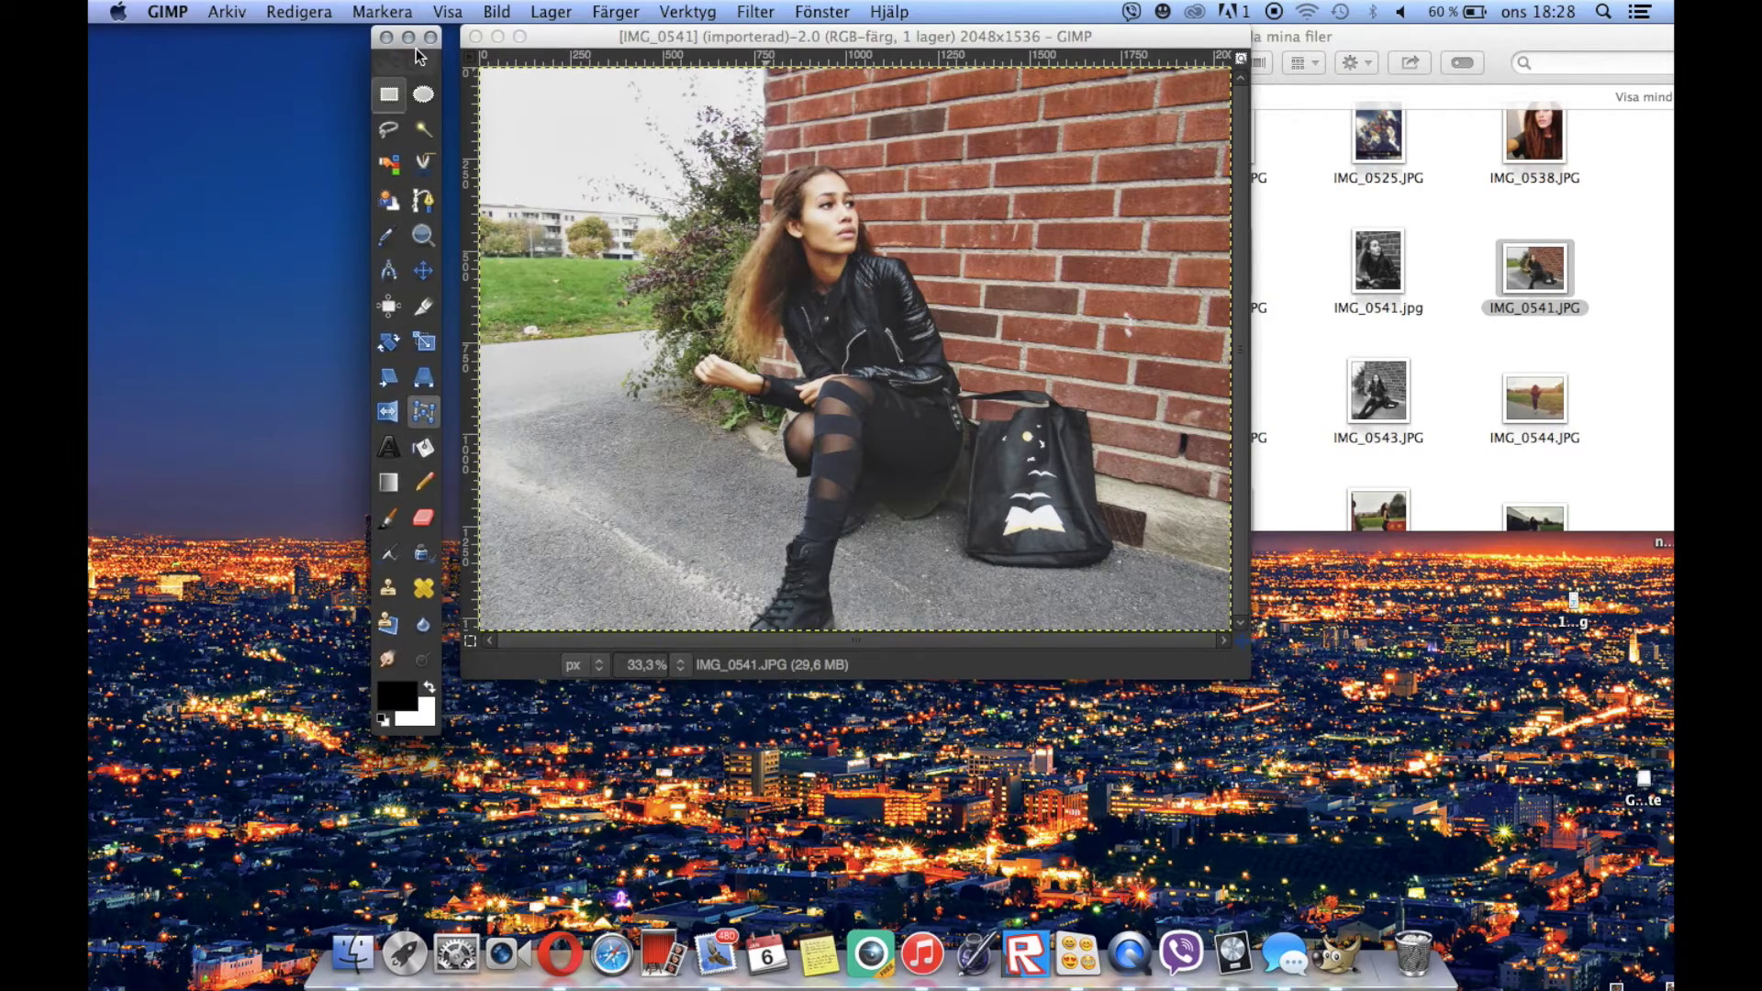
left_click(757, 12)
left_click(528, 45)
left_click(521, 37)
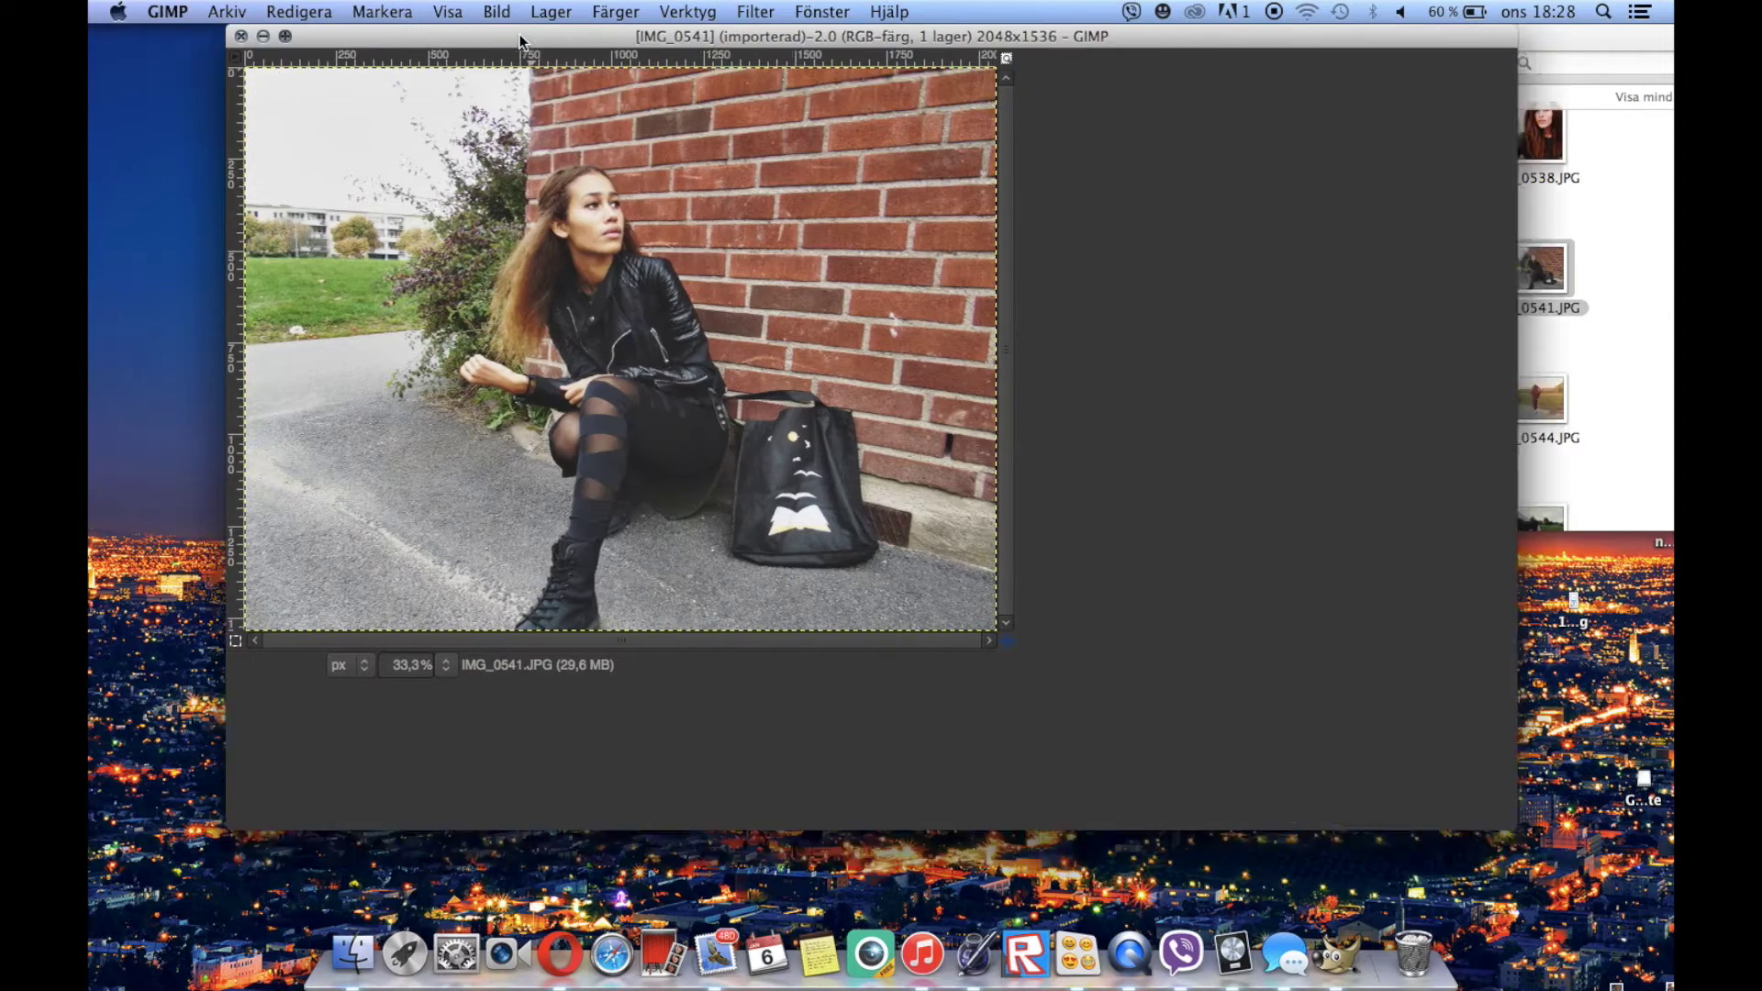
Bring up the toolbox from the Fönster menu and dock it at the screen's left edge
left_click(687, 11)
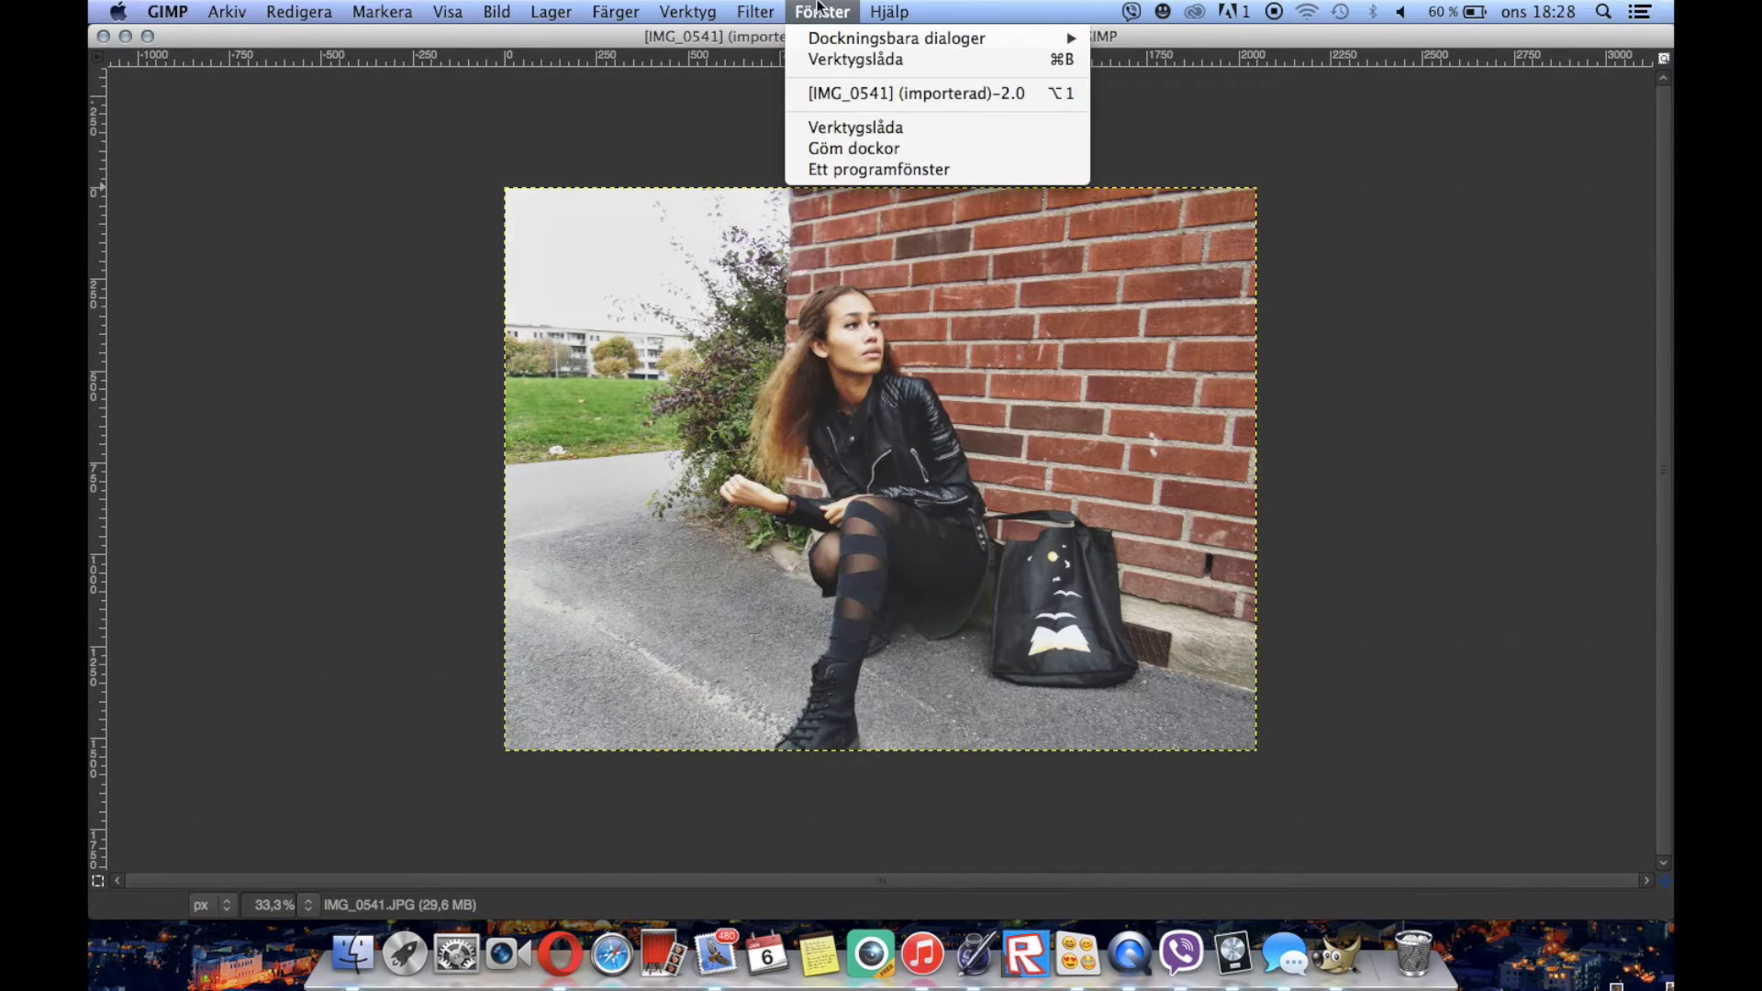
left_click(851, 124)
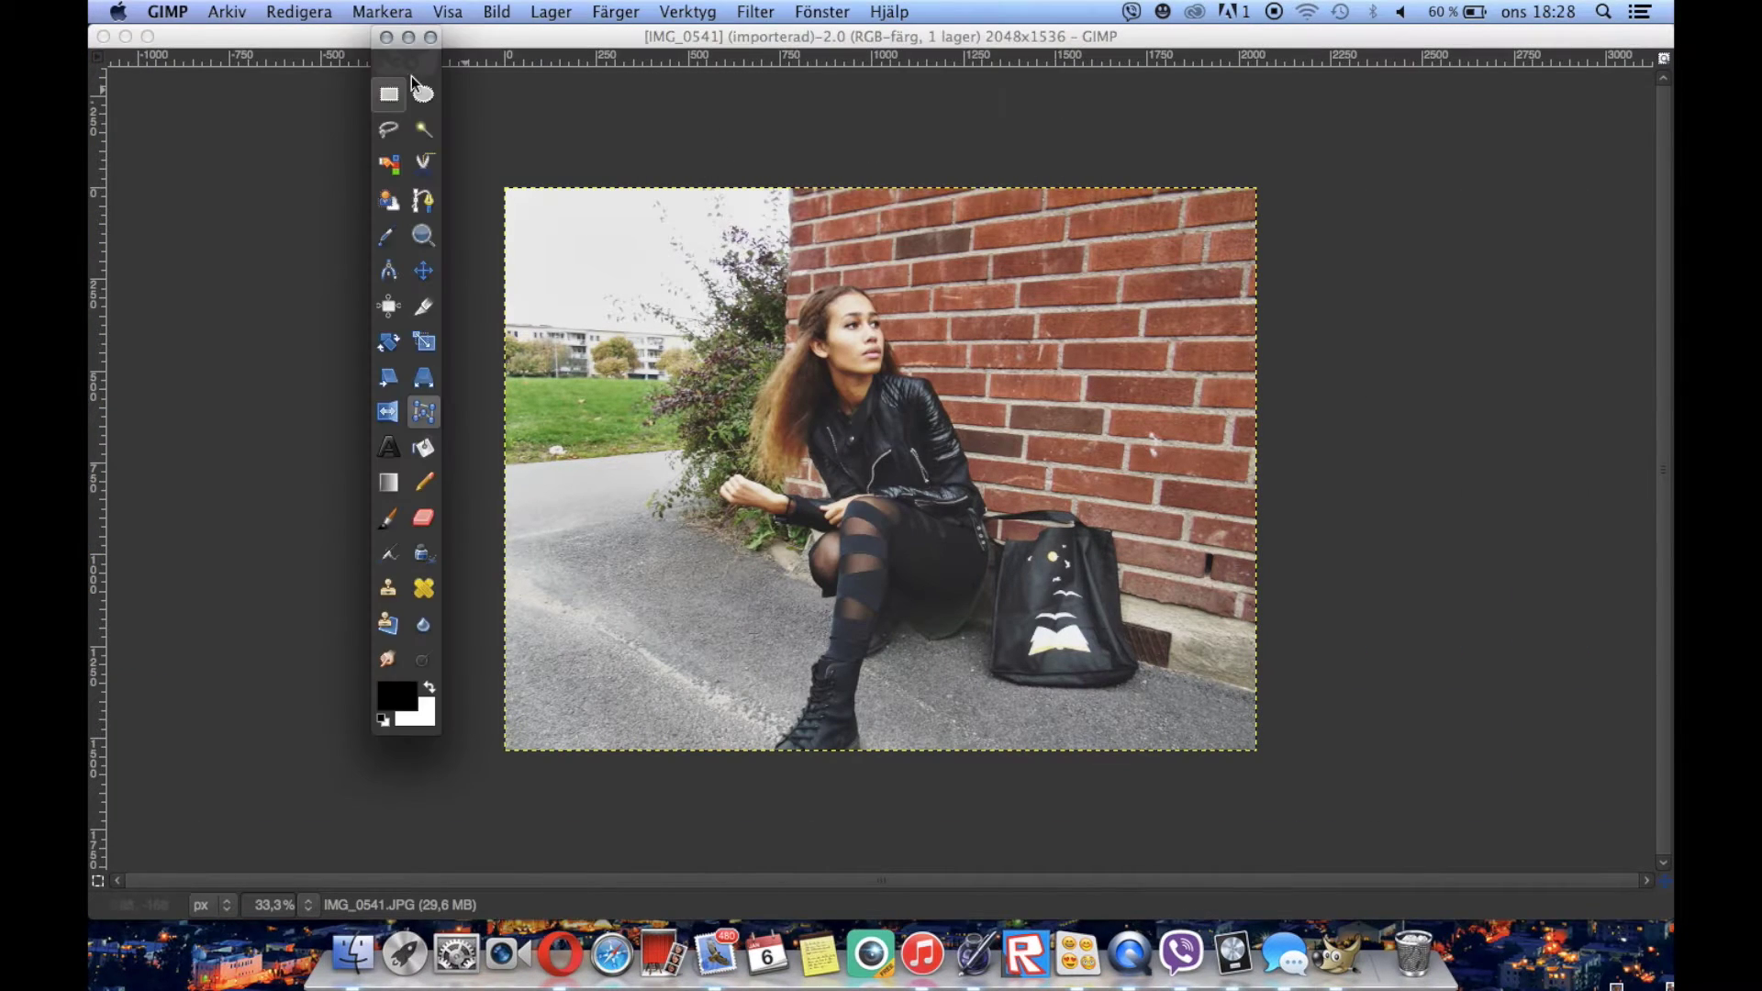
left_click_drag(405, 84, 152, 84)
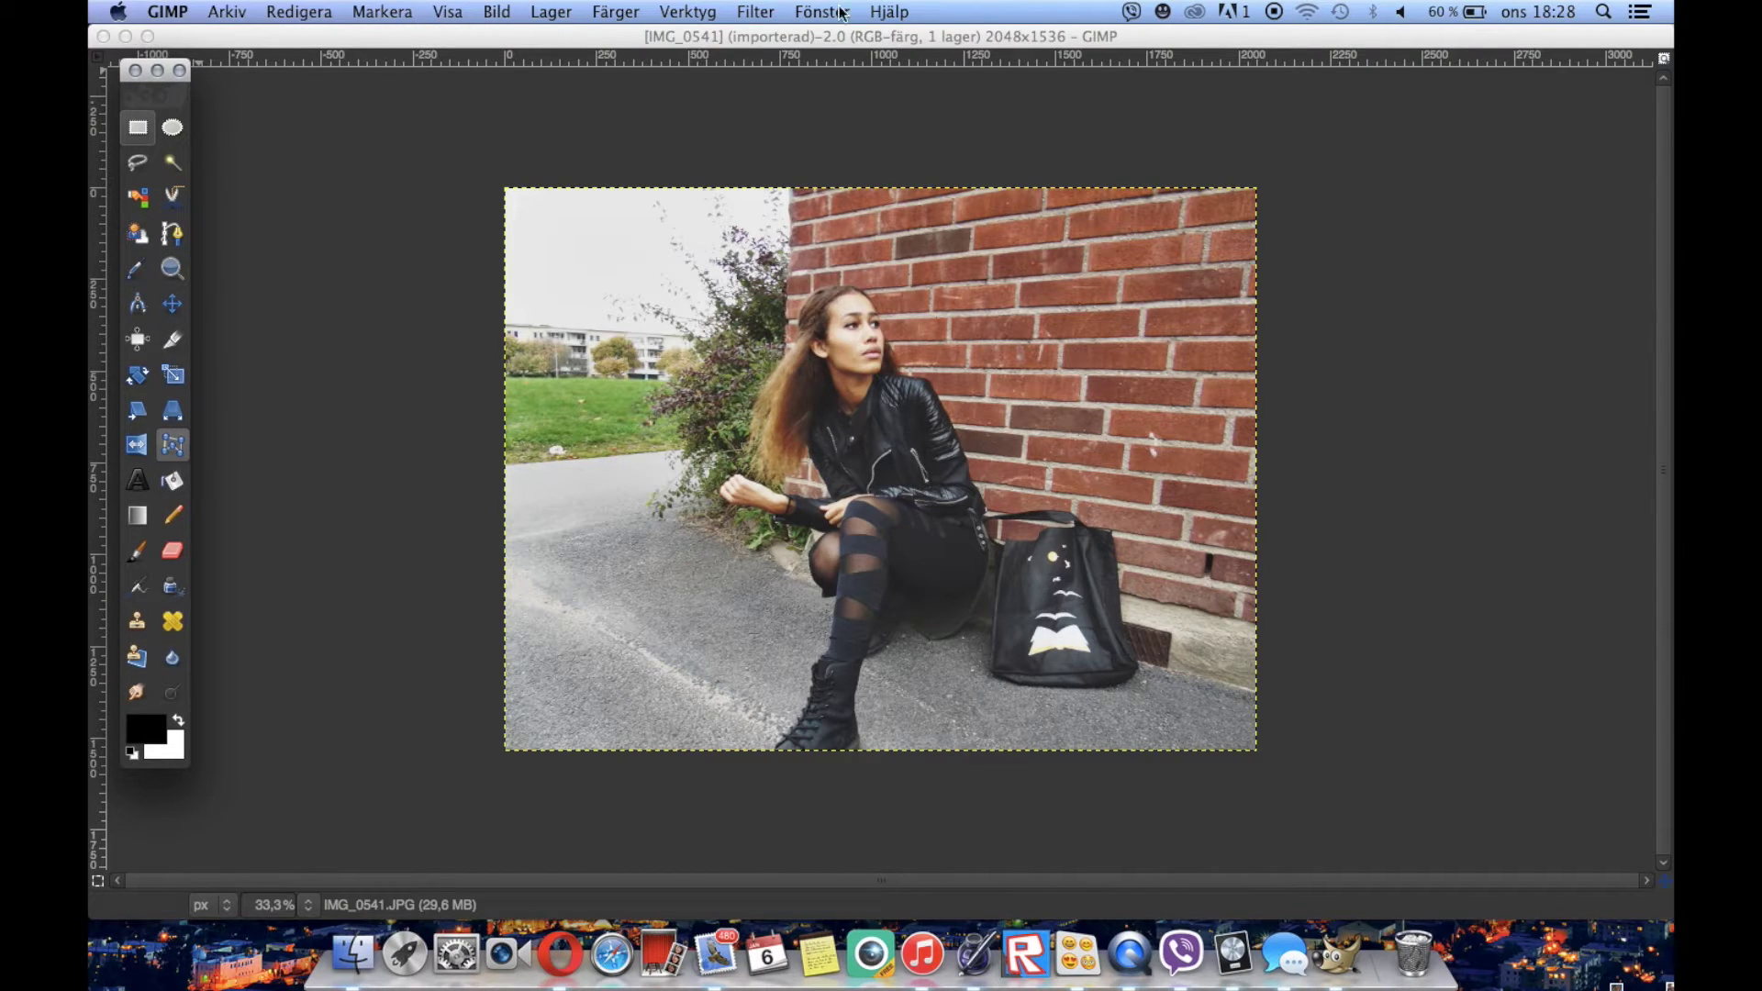
left_click(755, 11)
mouse_move(687, 11)
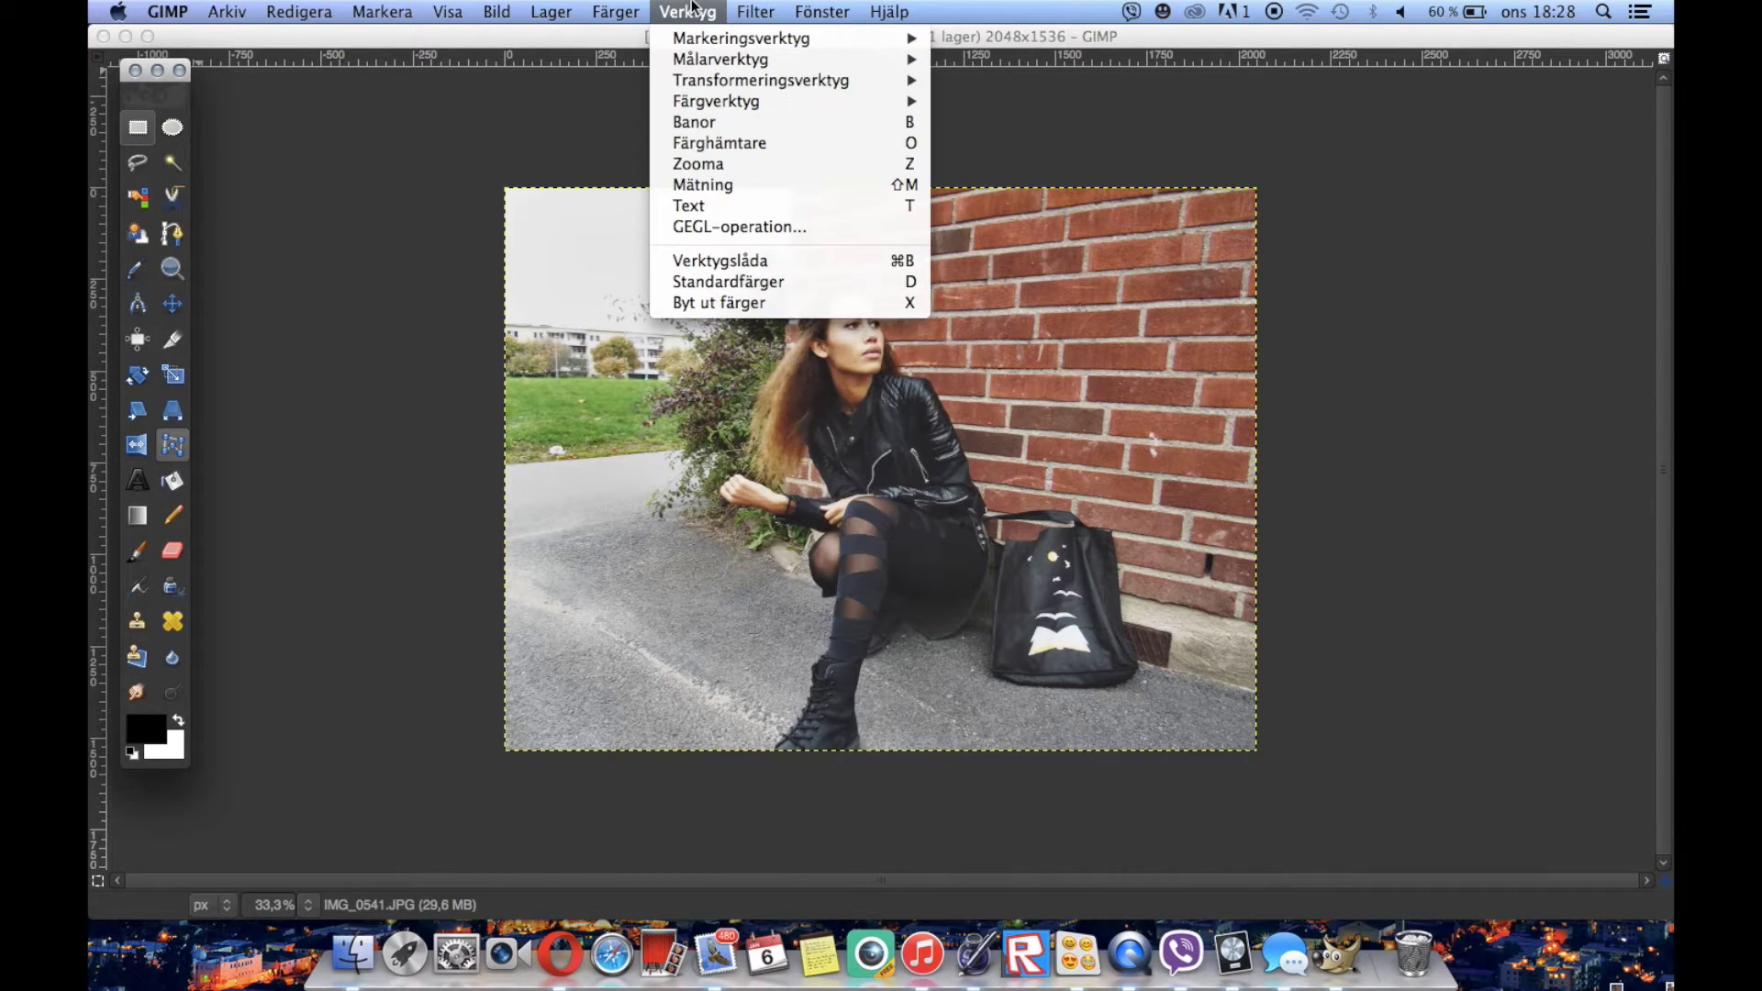
left_click(234, 290)
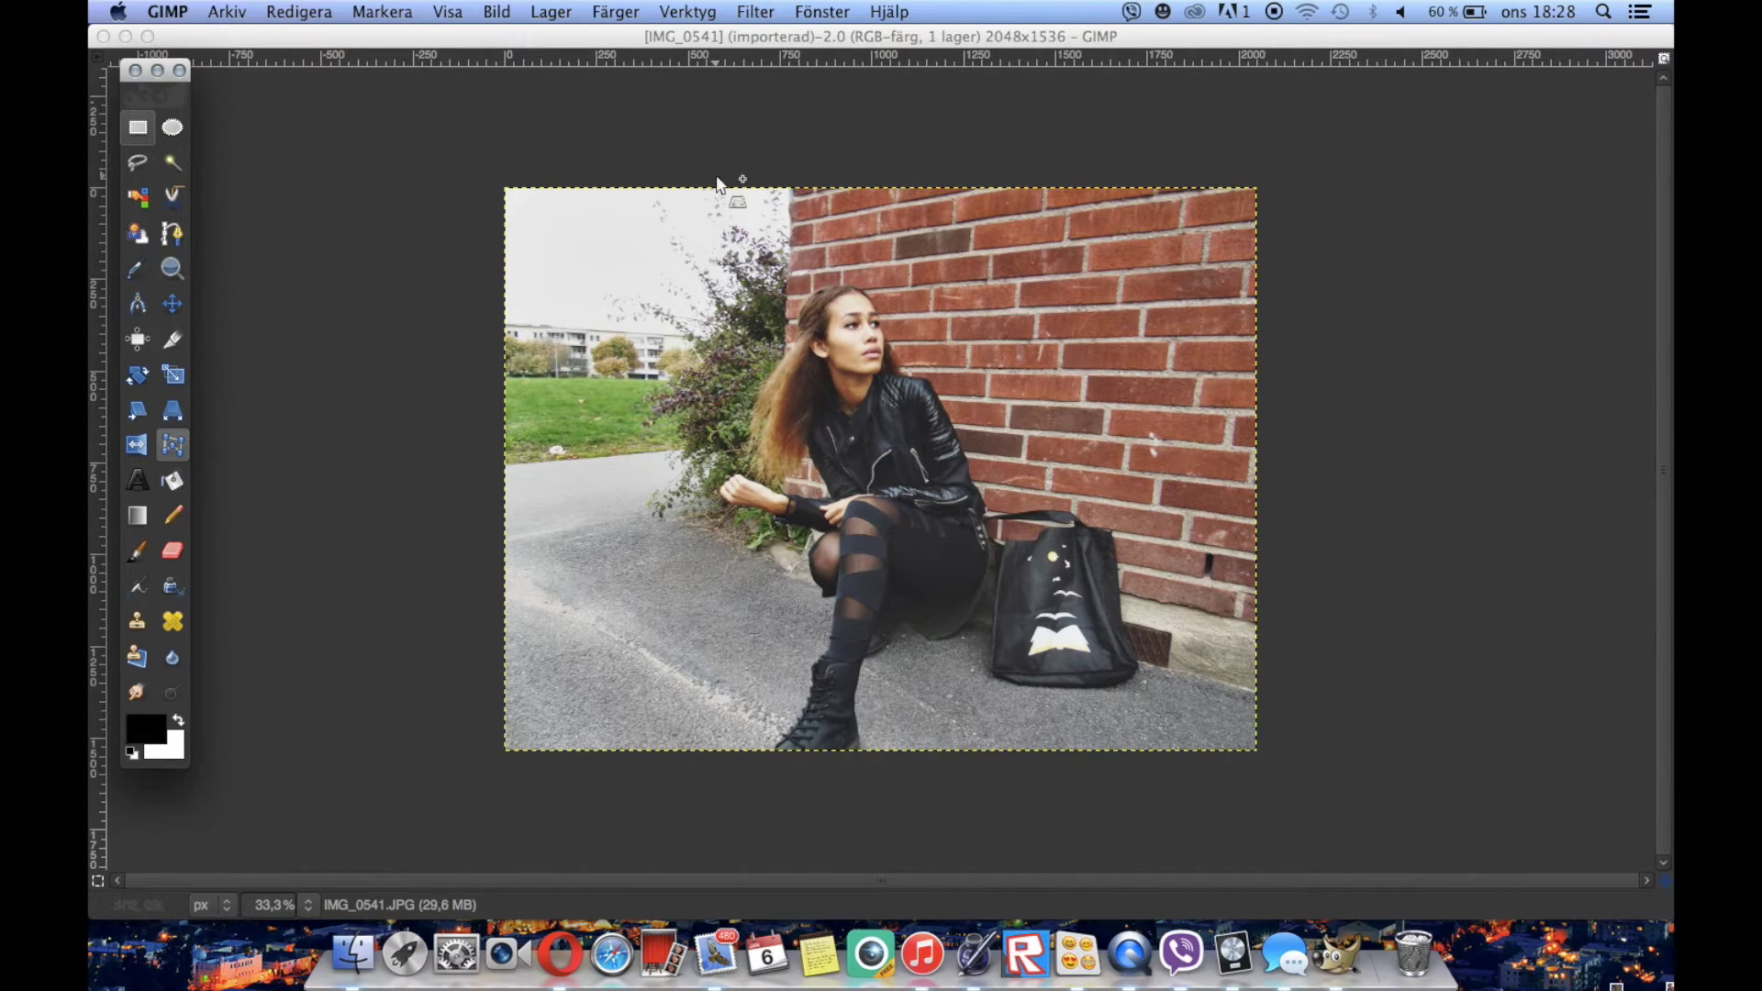
left_click(689, 12)
Apply Färgbalans to the midtones: Cyan–Red 10, Magenta–Green 5, Yellow–Blue 6
mouse_move(632, 18)
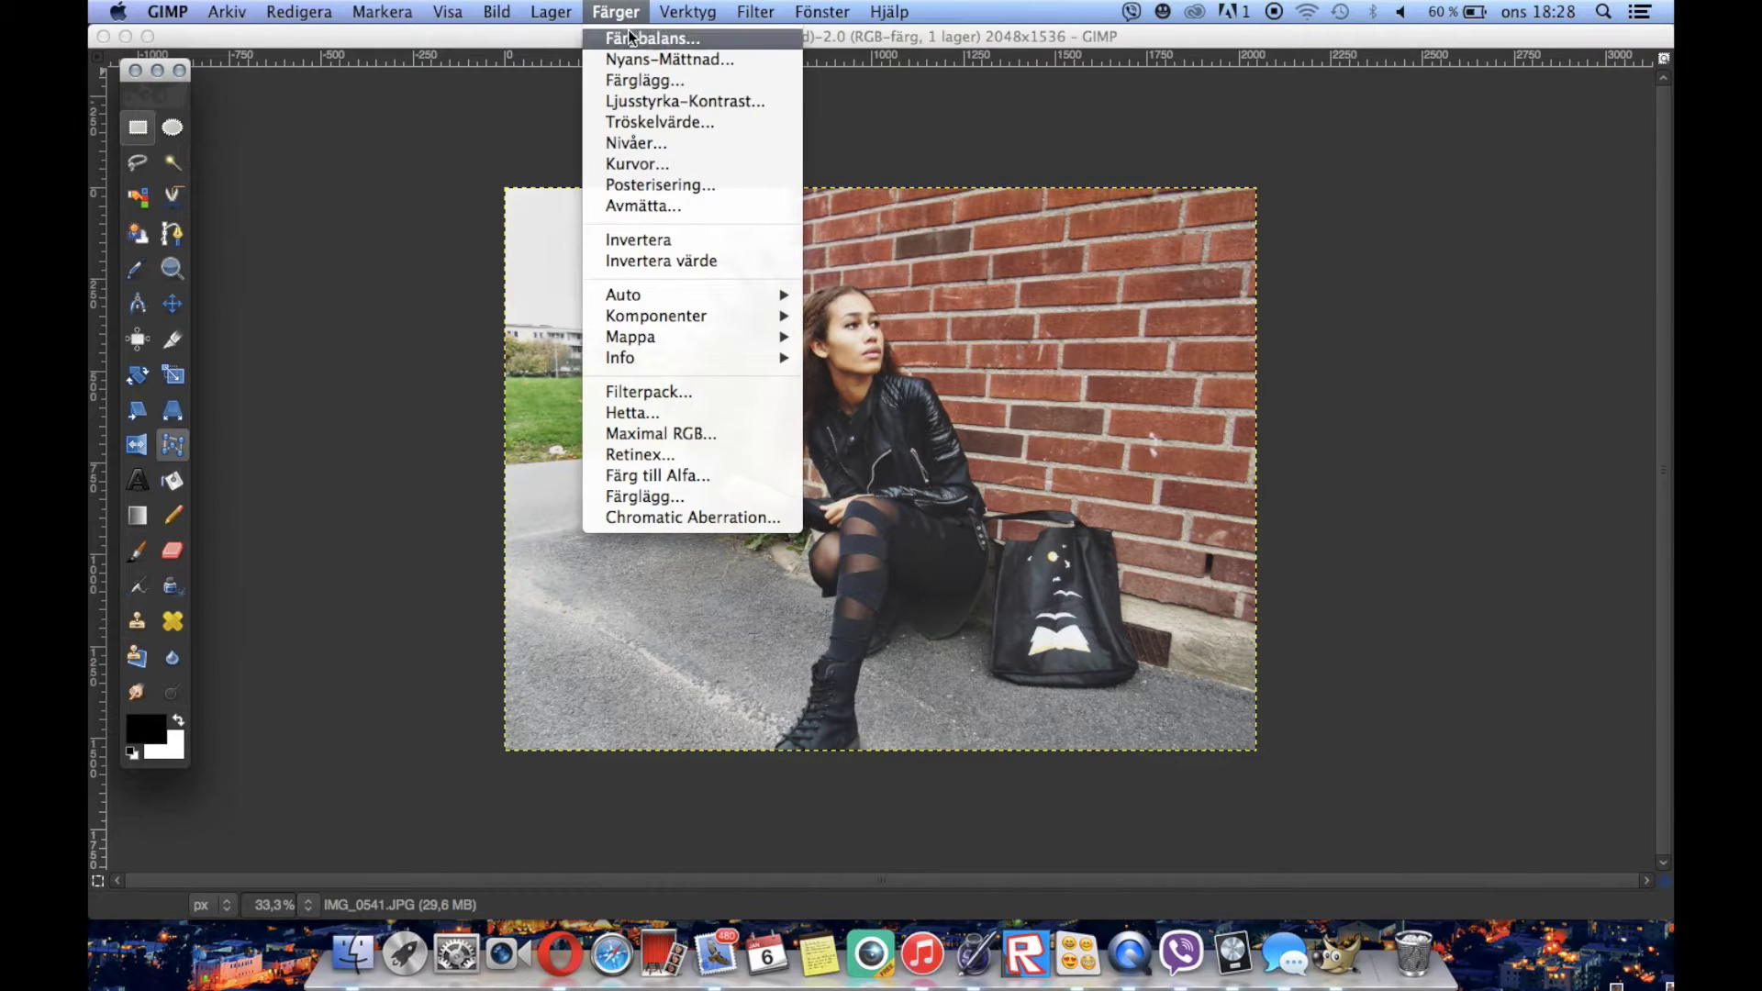
left_click(631, 38)
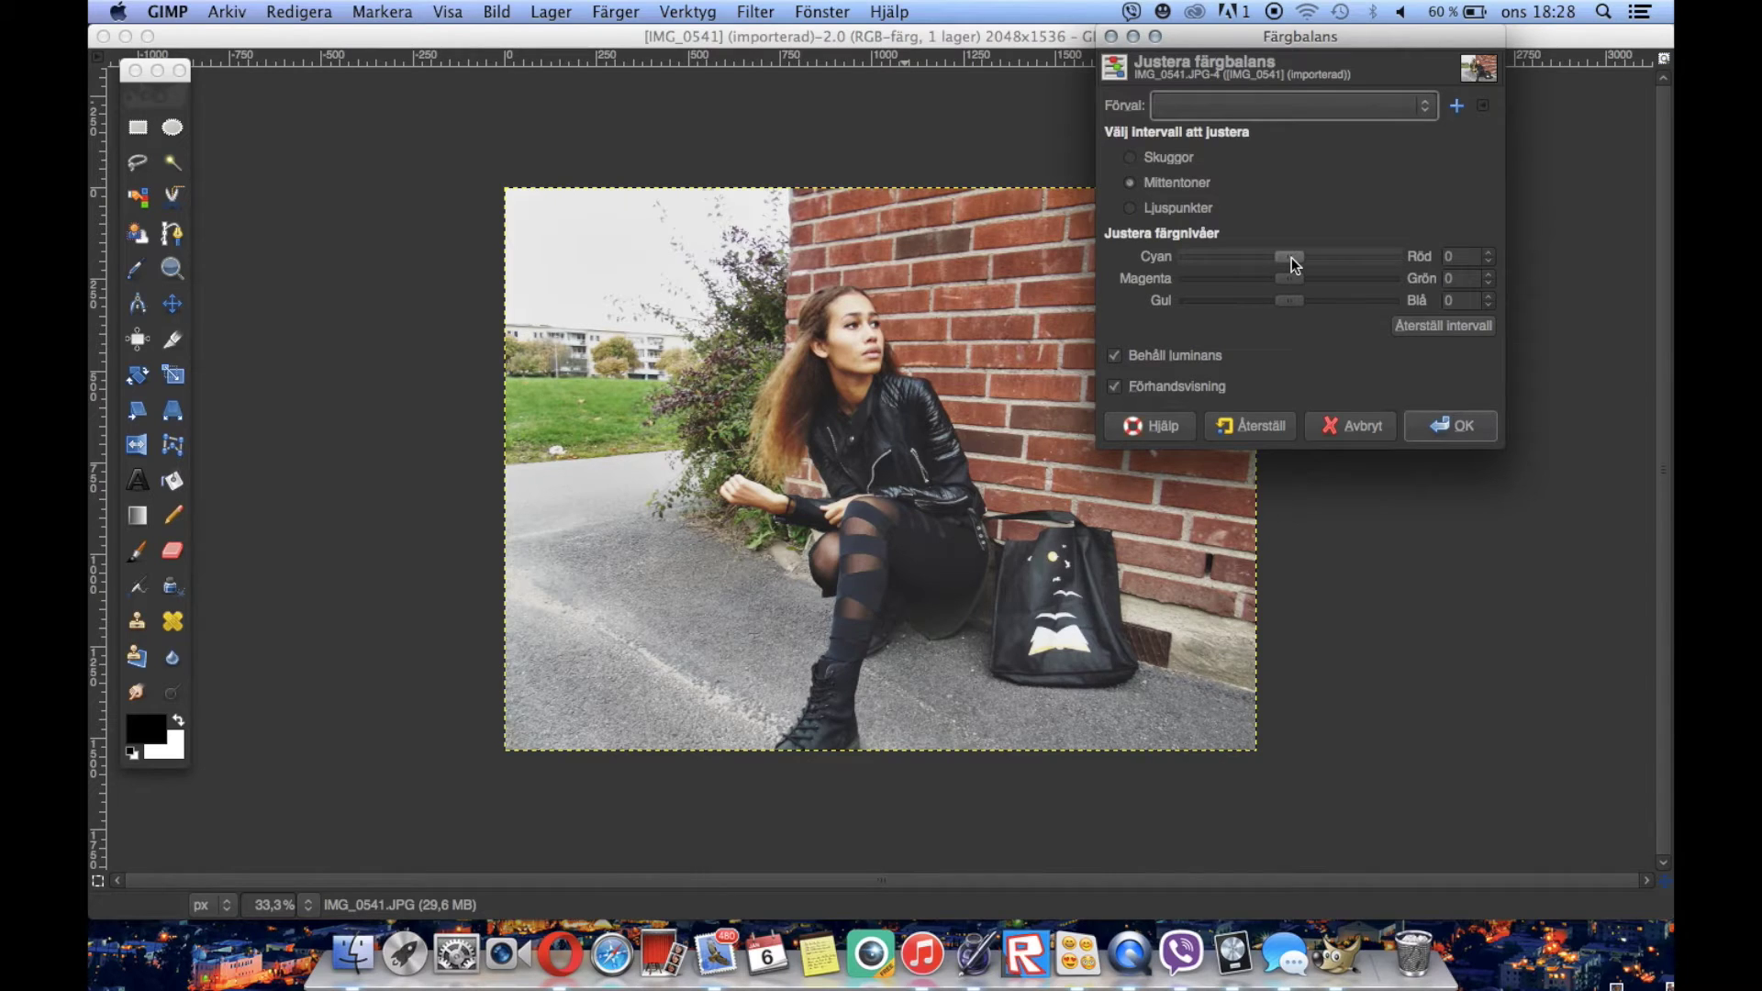
left_click_drag(1294, 257, 1301, 257)
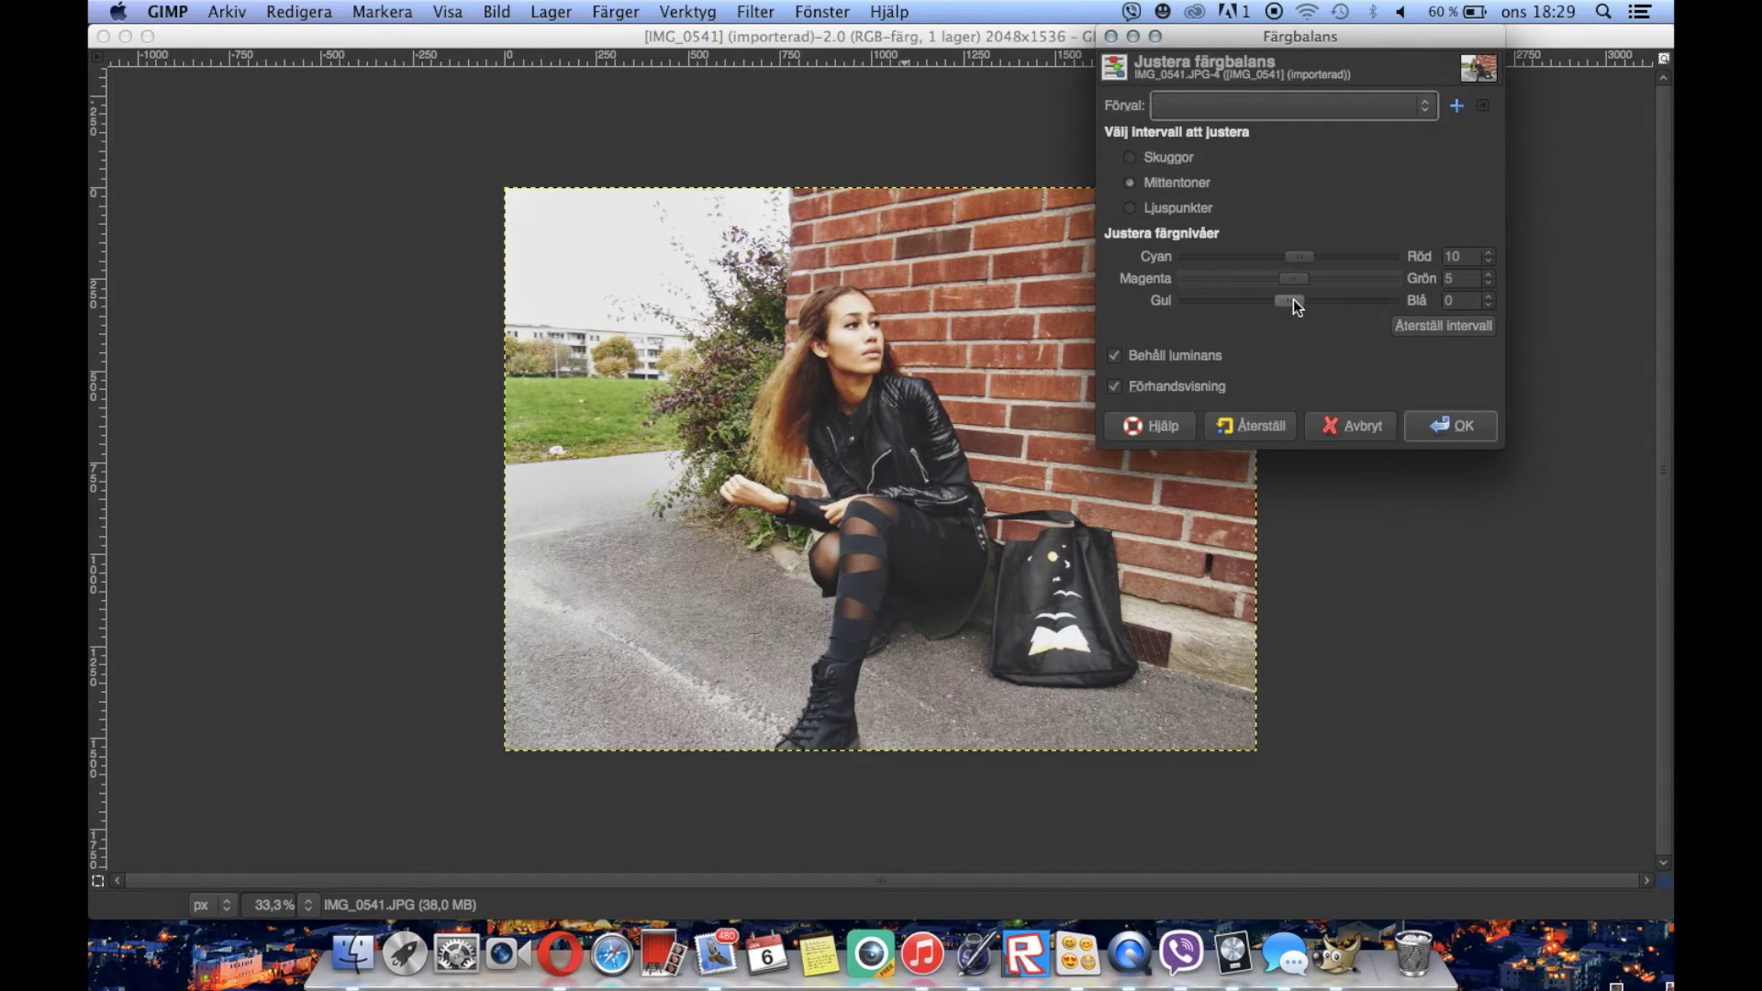
left_click_drag(1294, 301, 1296, 301)
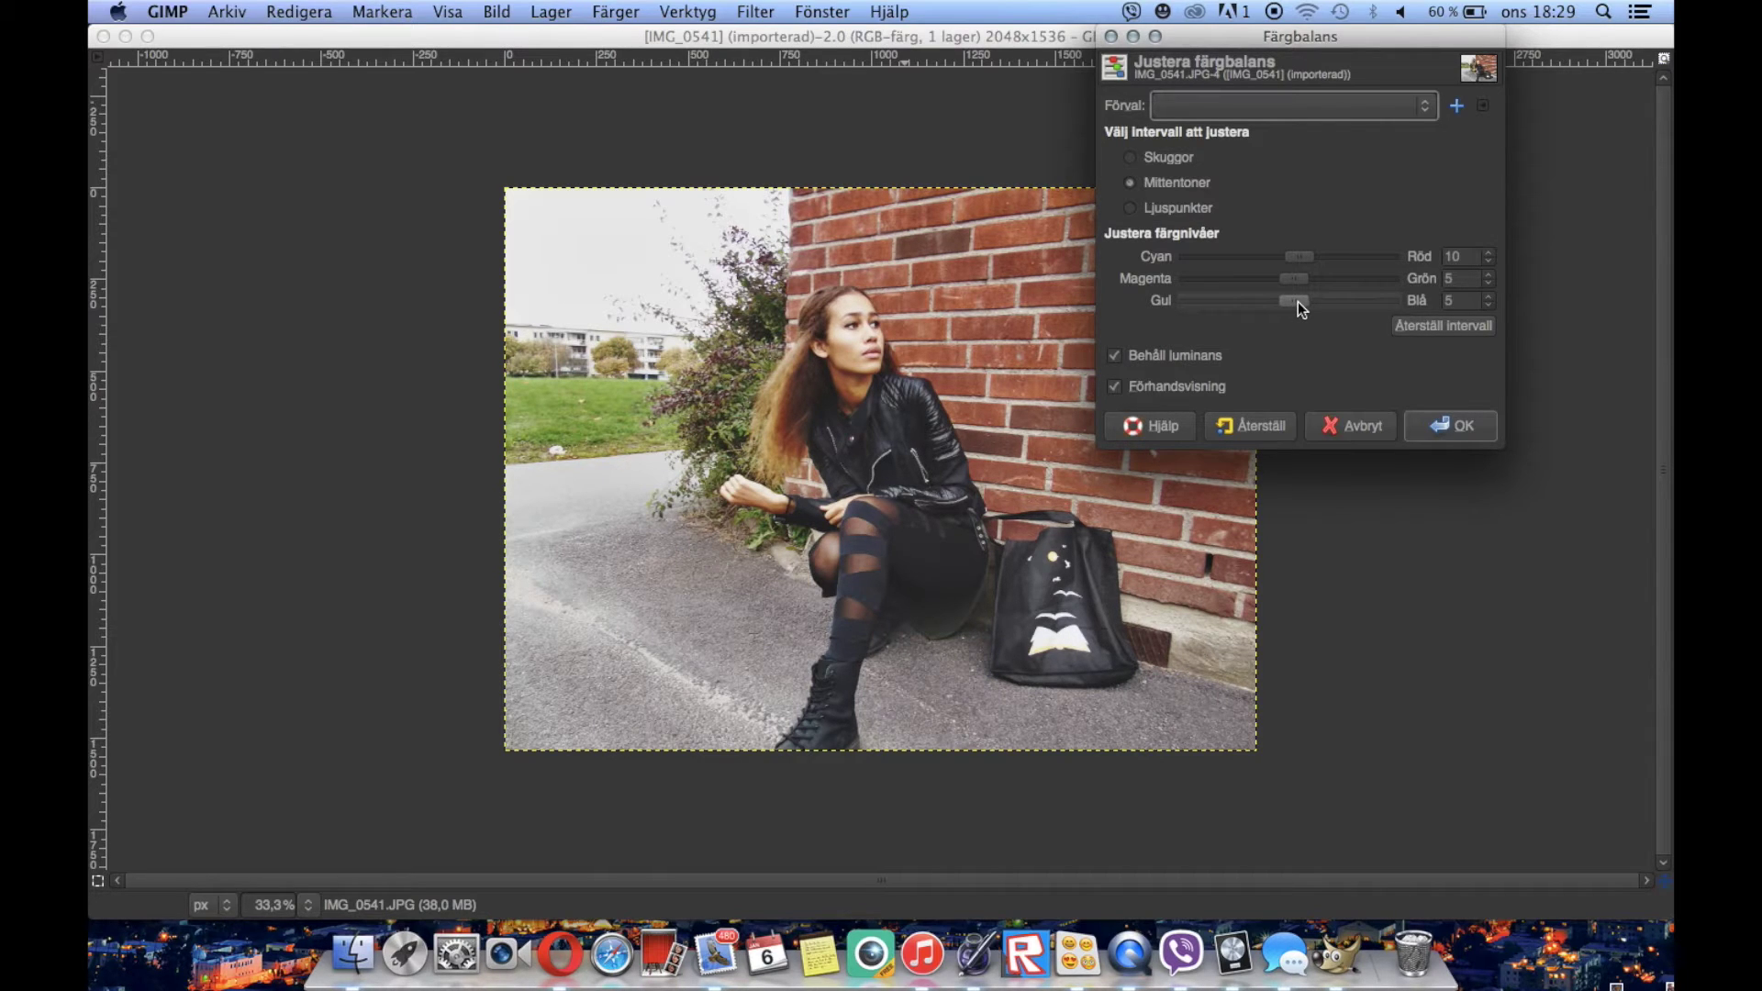
left_click_drag(1298, 301, 1299, 301)
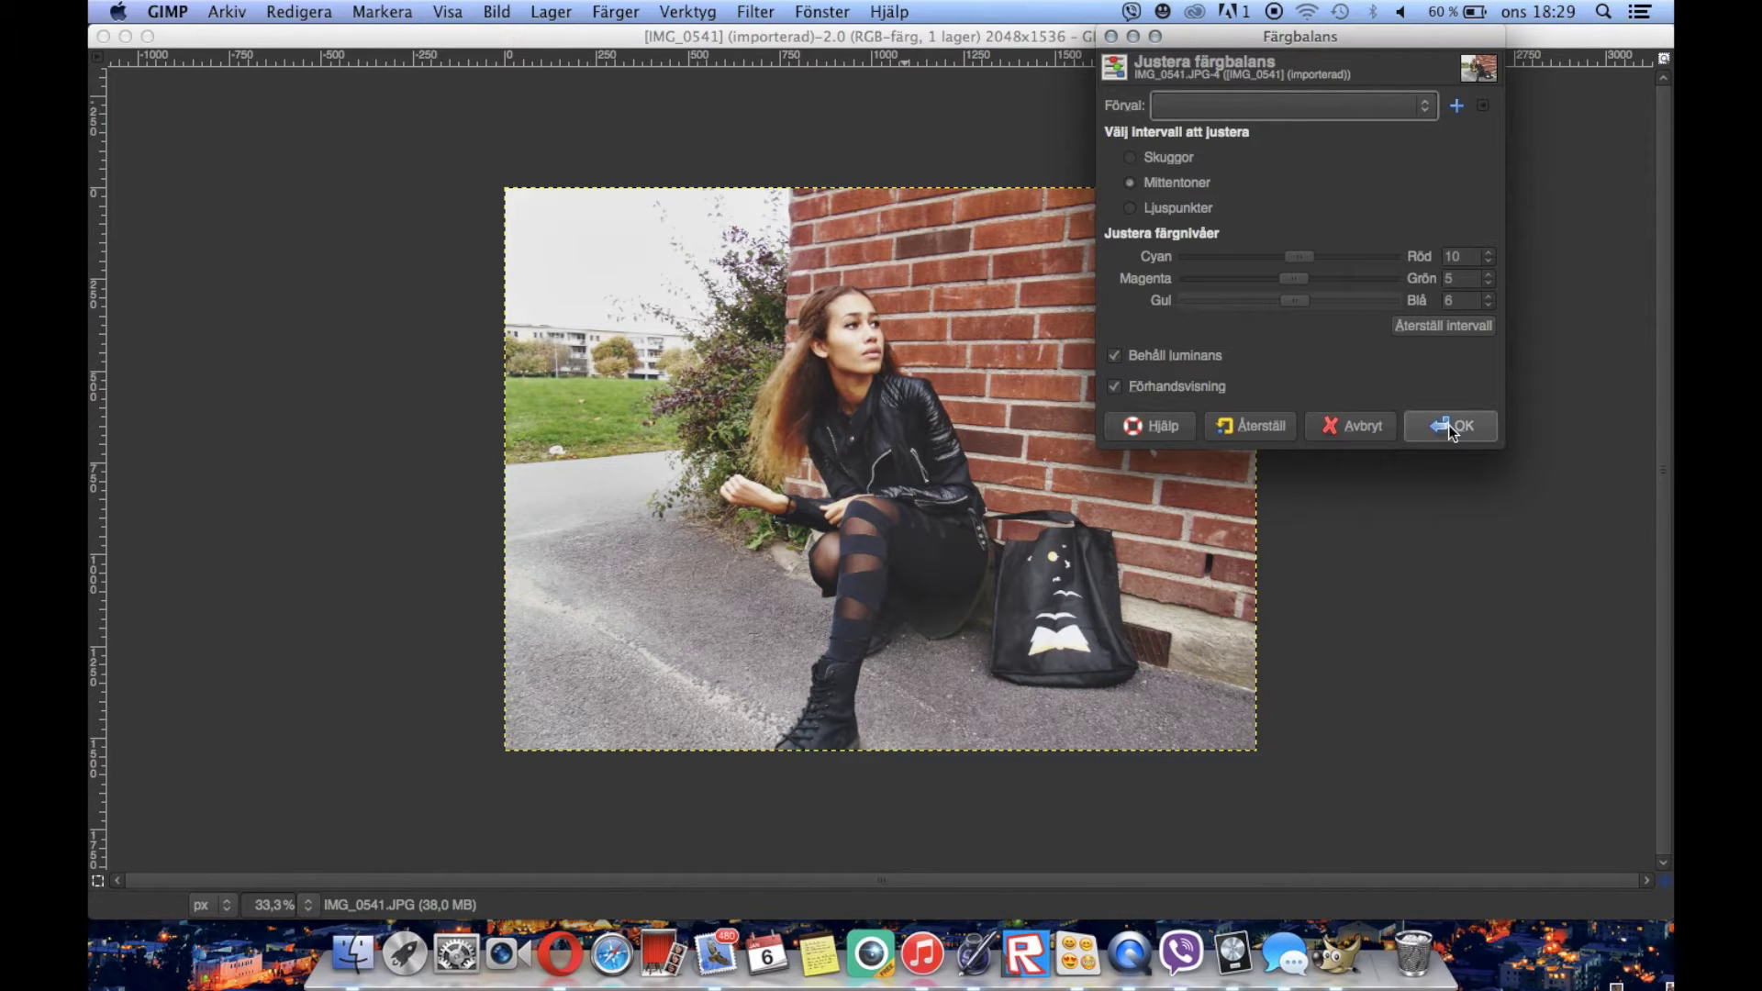
left_click(1452, 428)
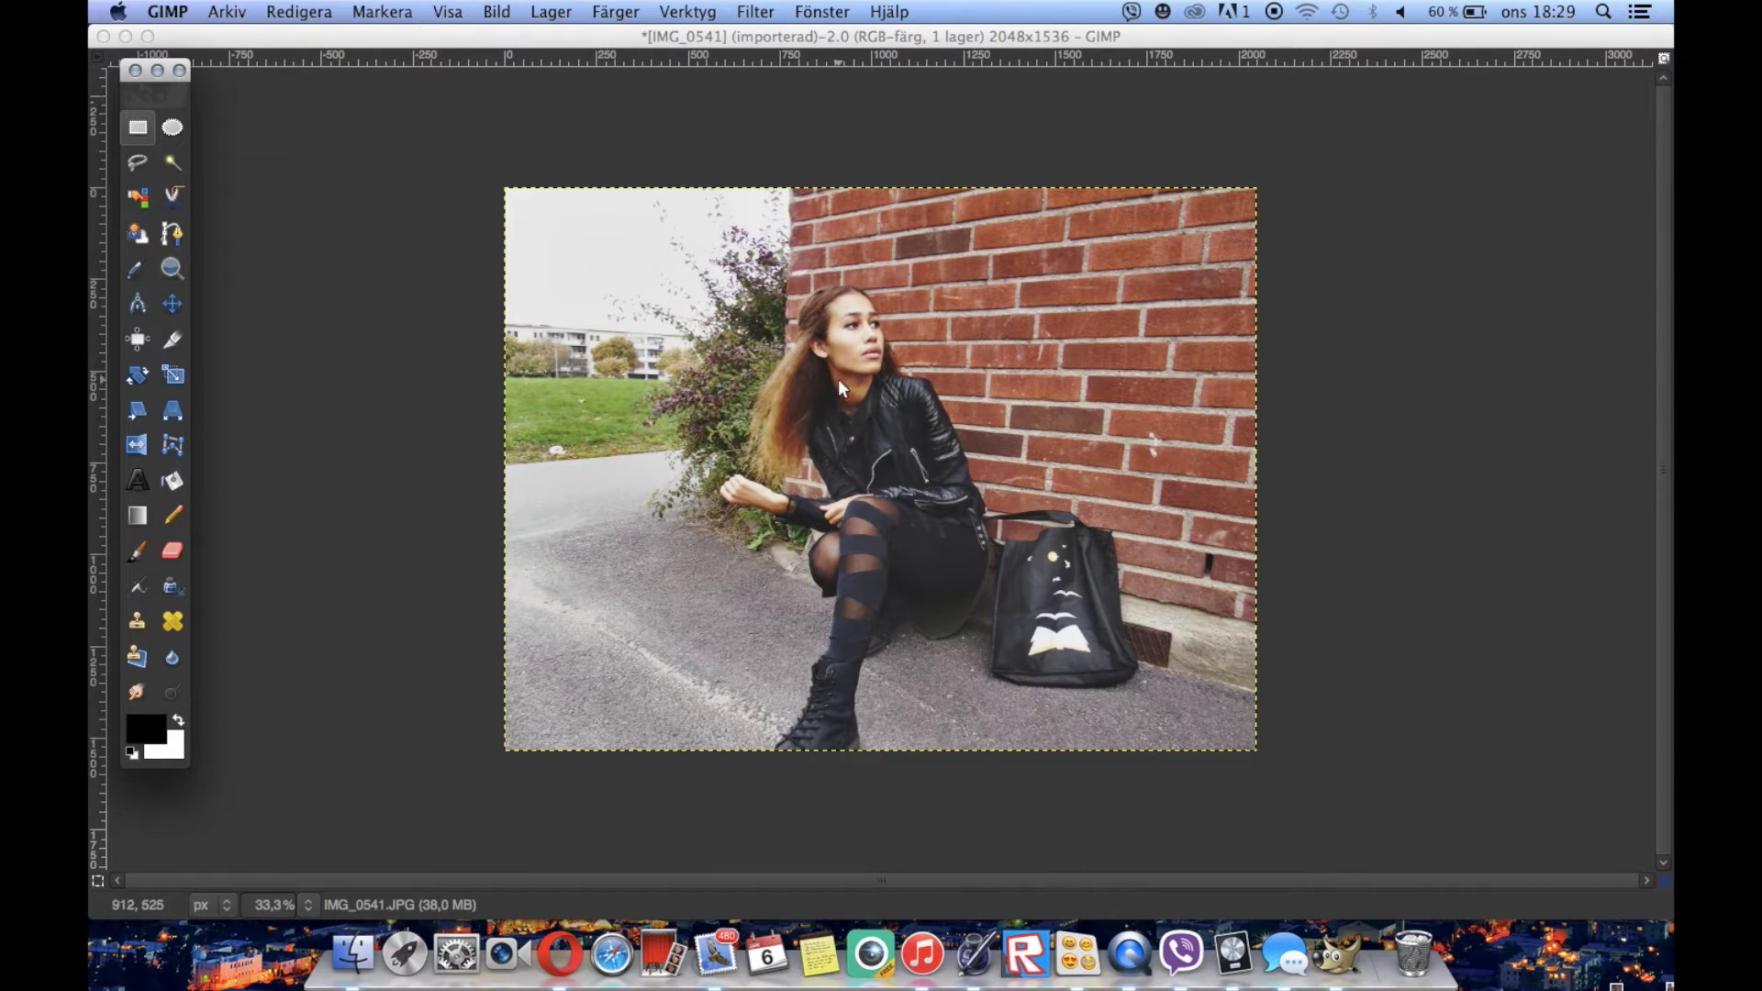
Apply Ljusstyrka-Kontrast with contrast 4 and brightness left at 0
left_click(614, 11)
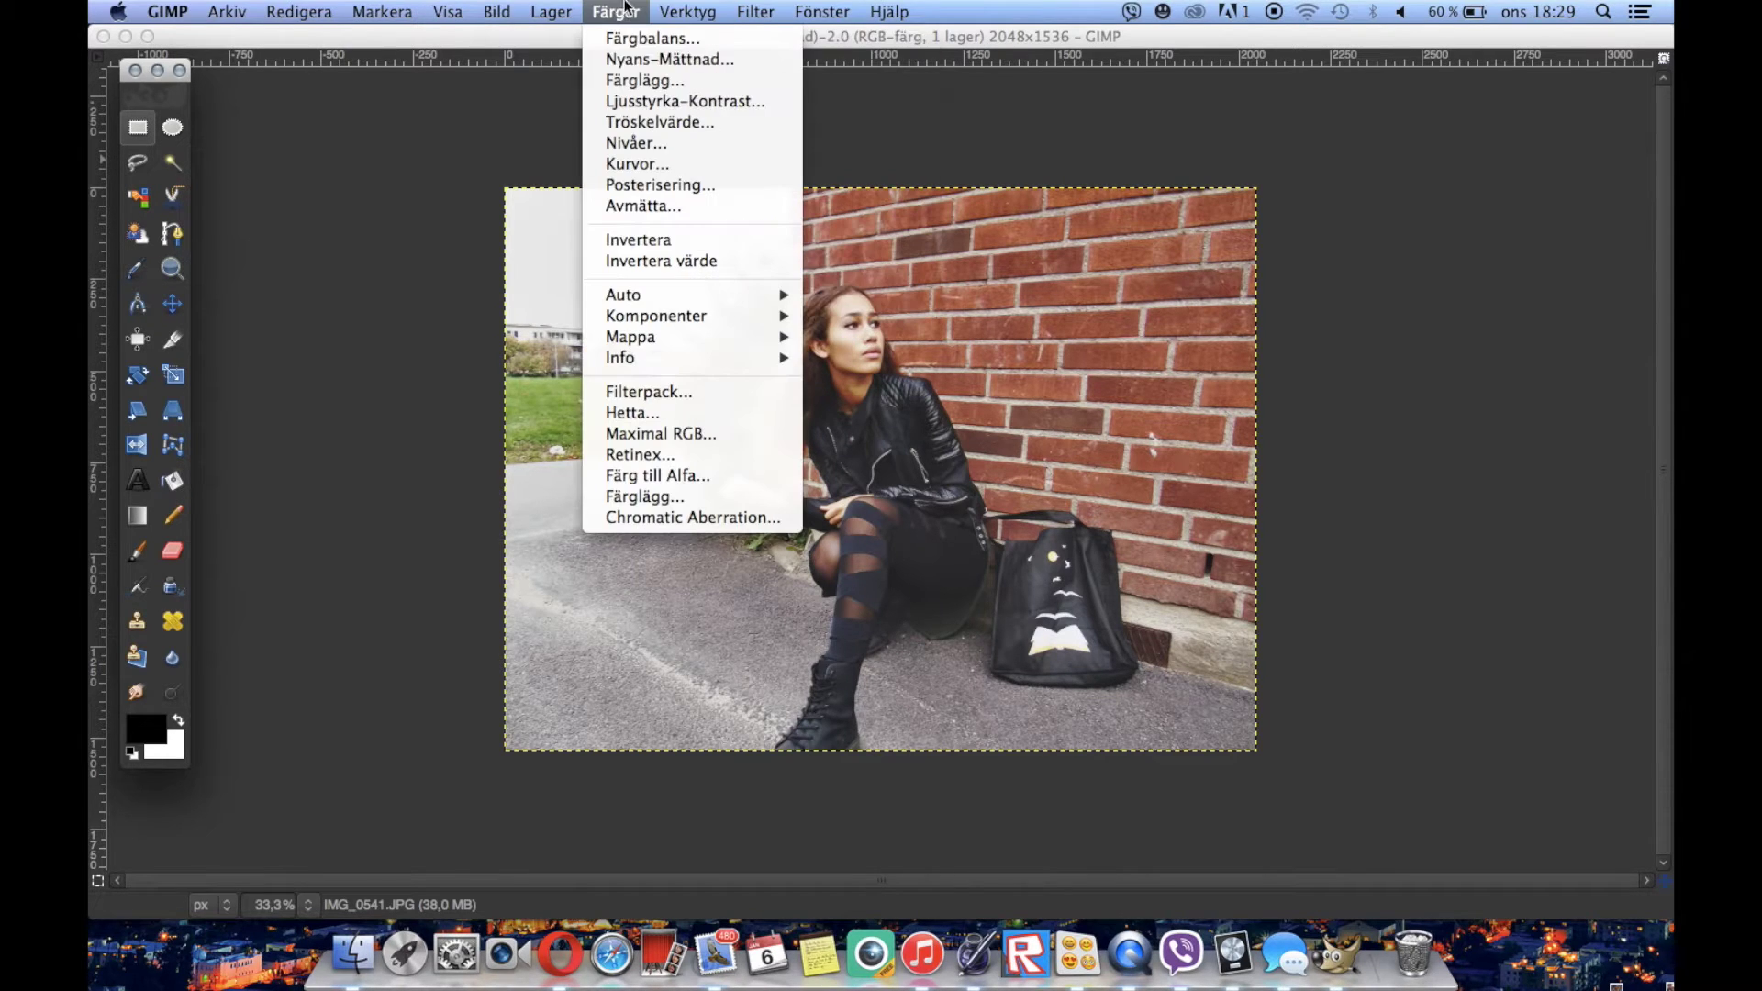
left_click(639, 102)
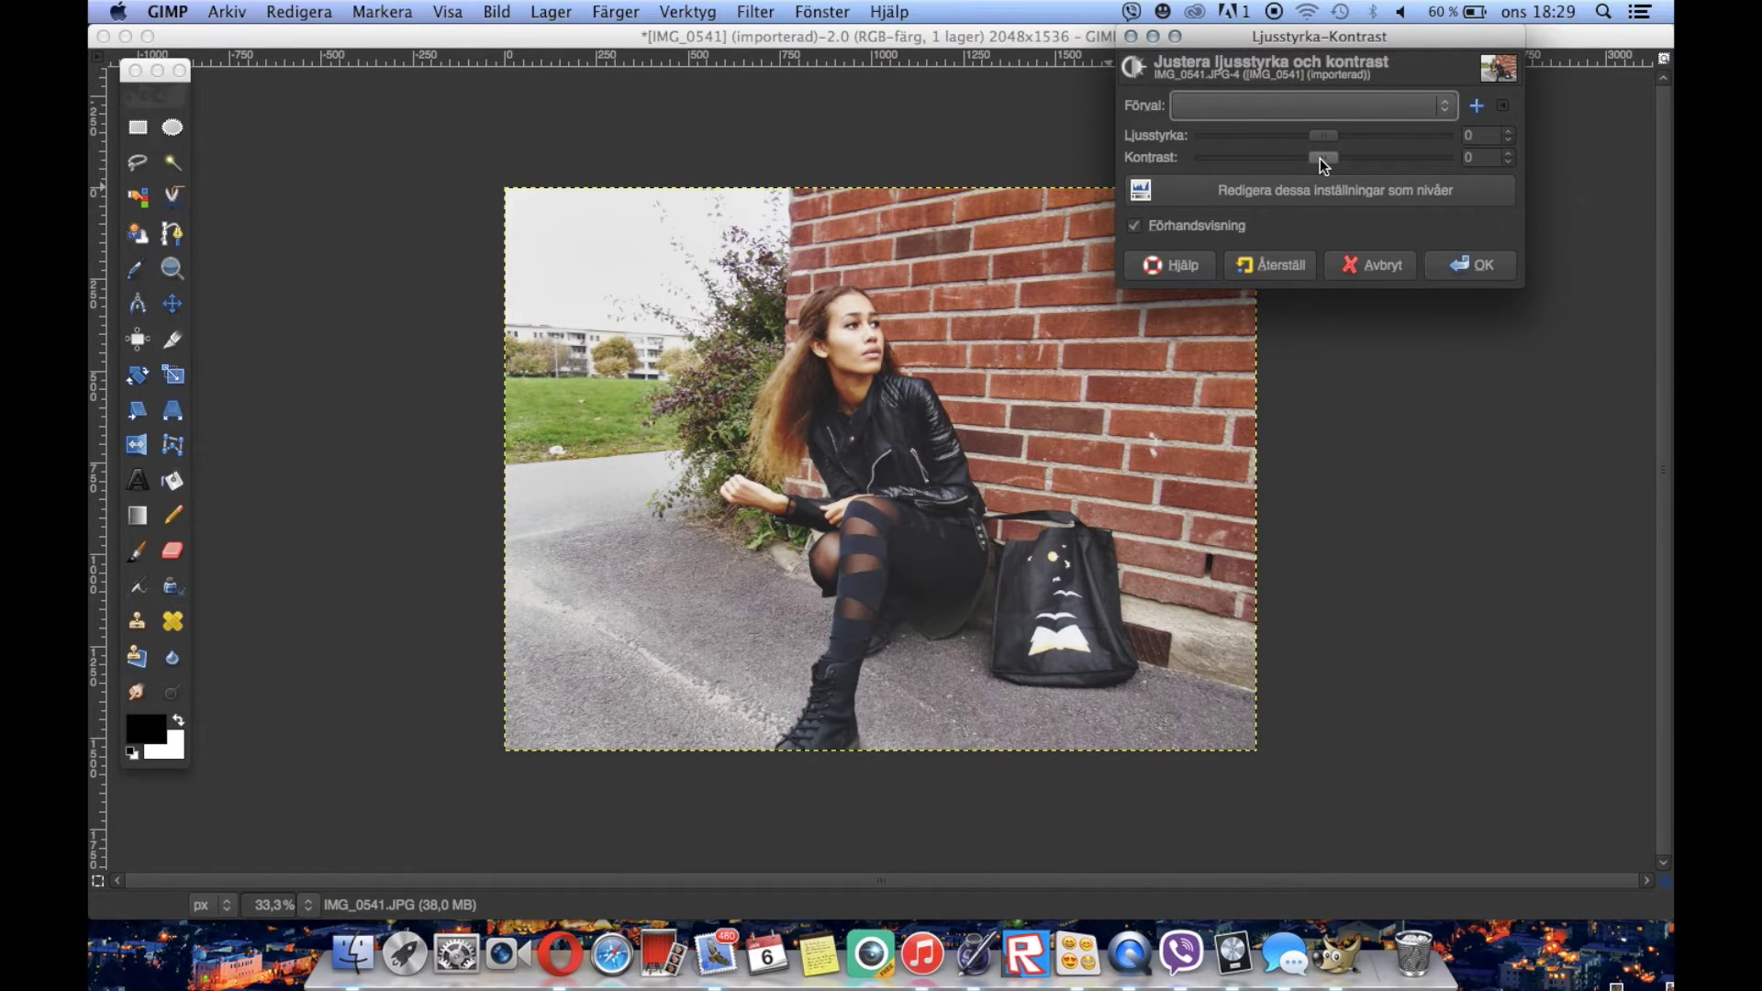
left_click_drag(1320, 157, 1323, 158)
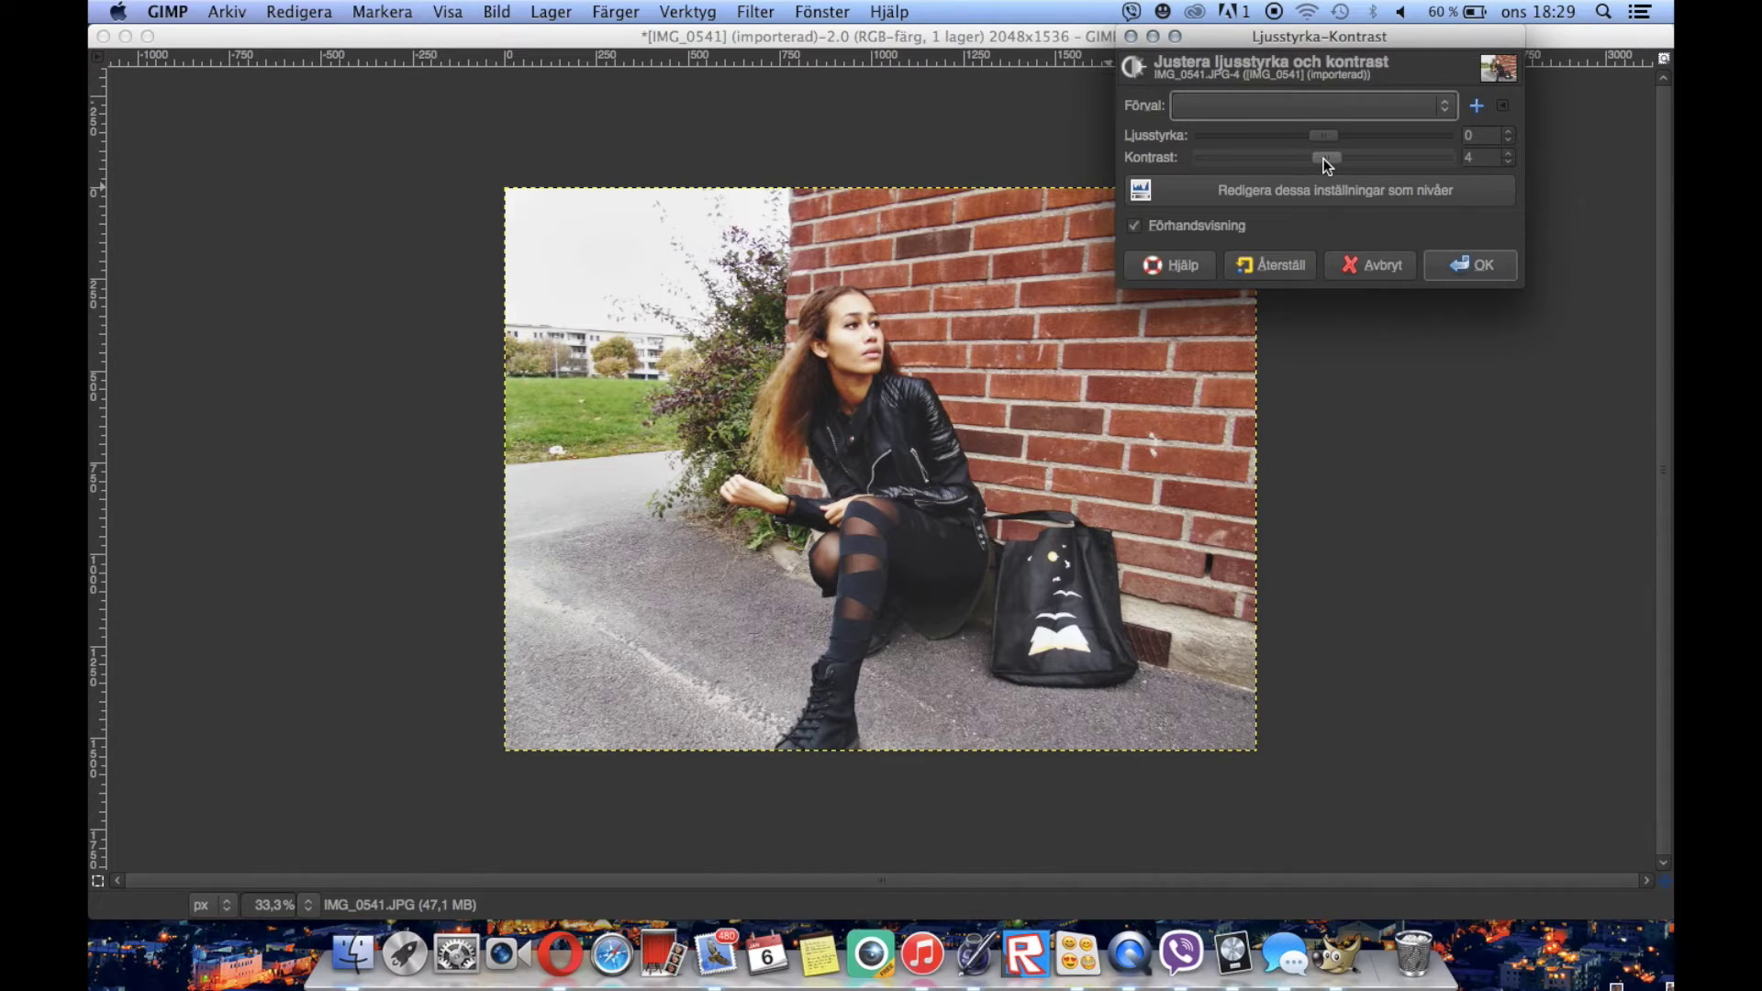
left_click(1472, 265)
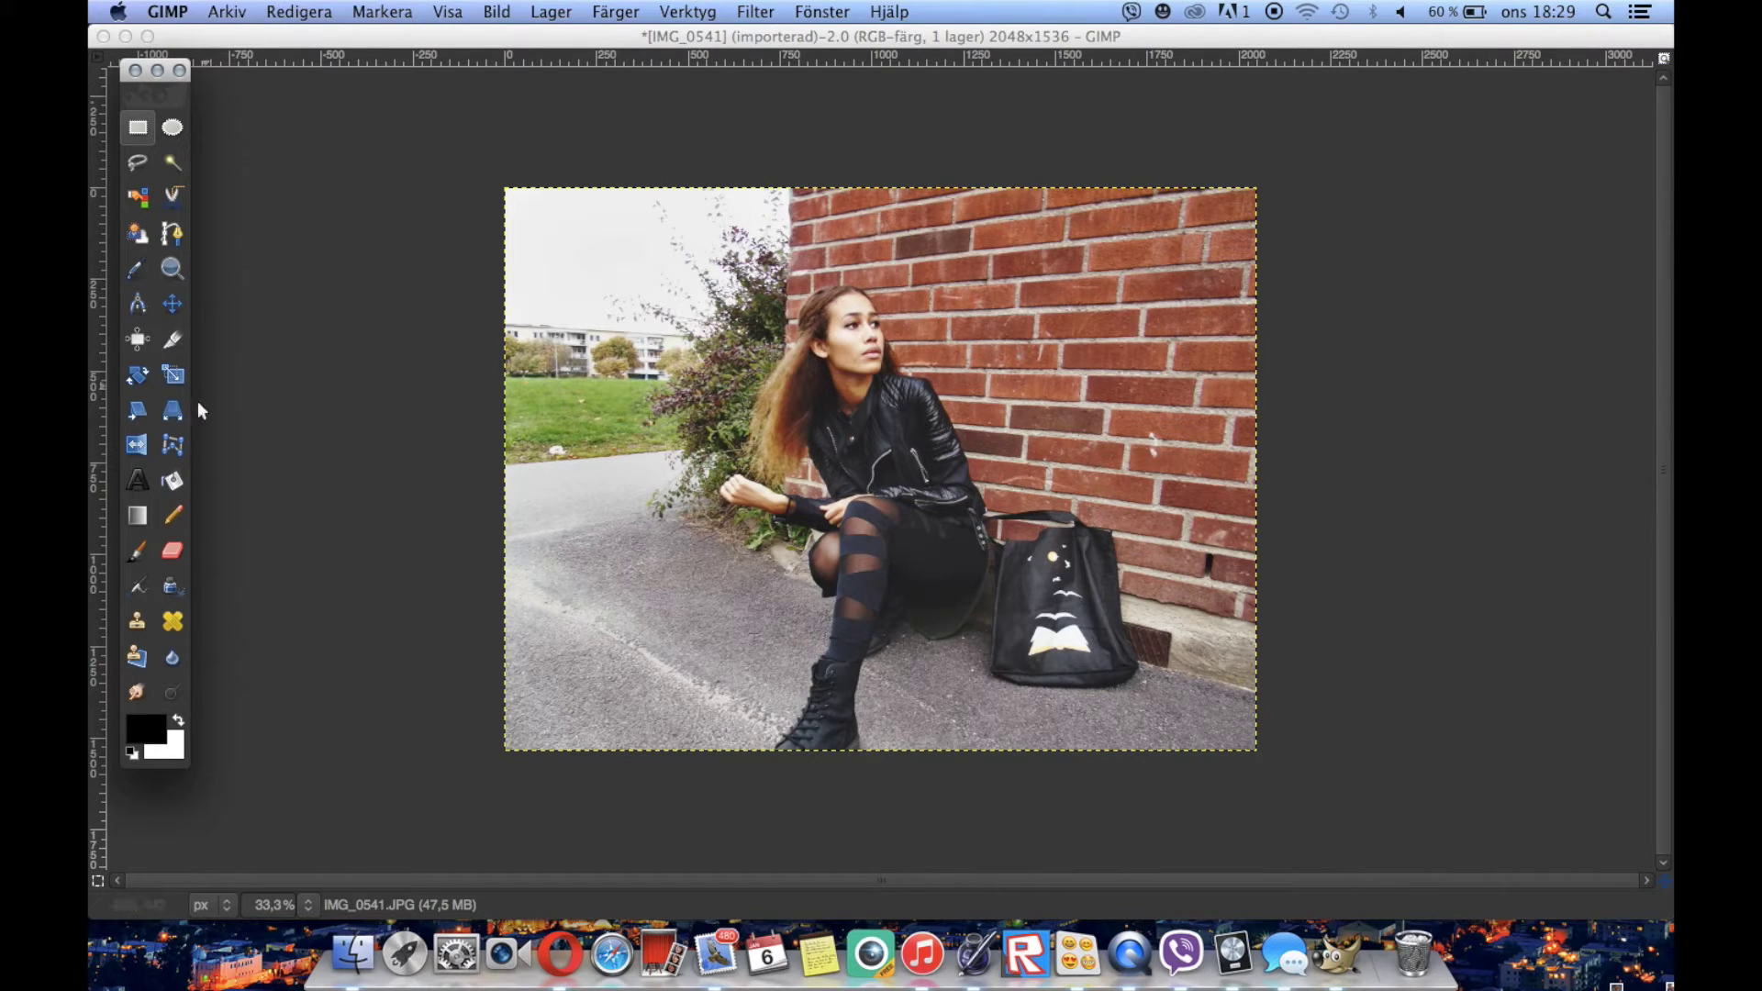
left_click(141, 520)
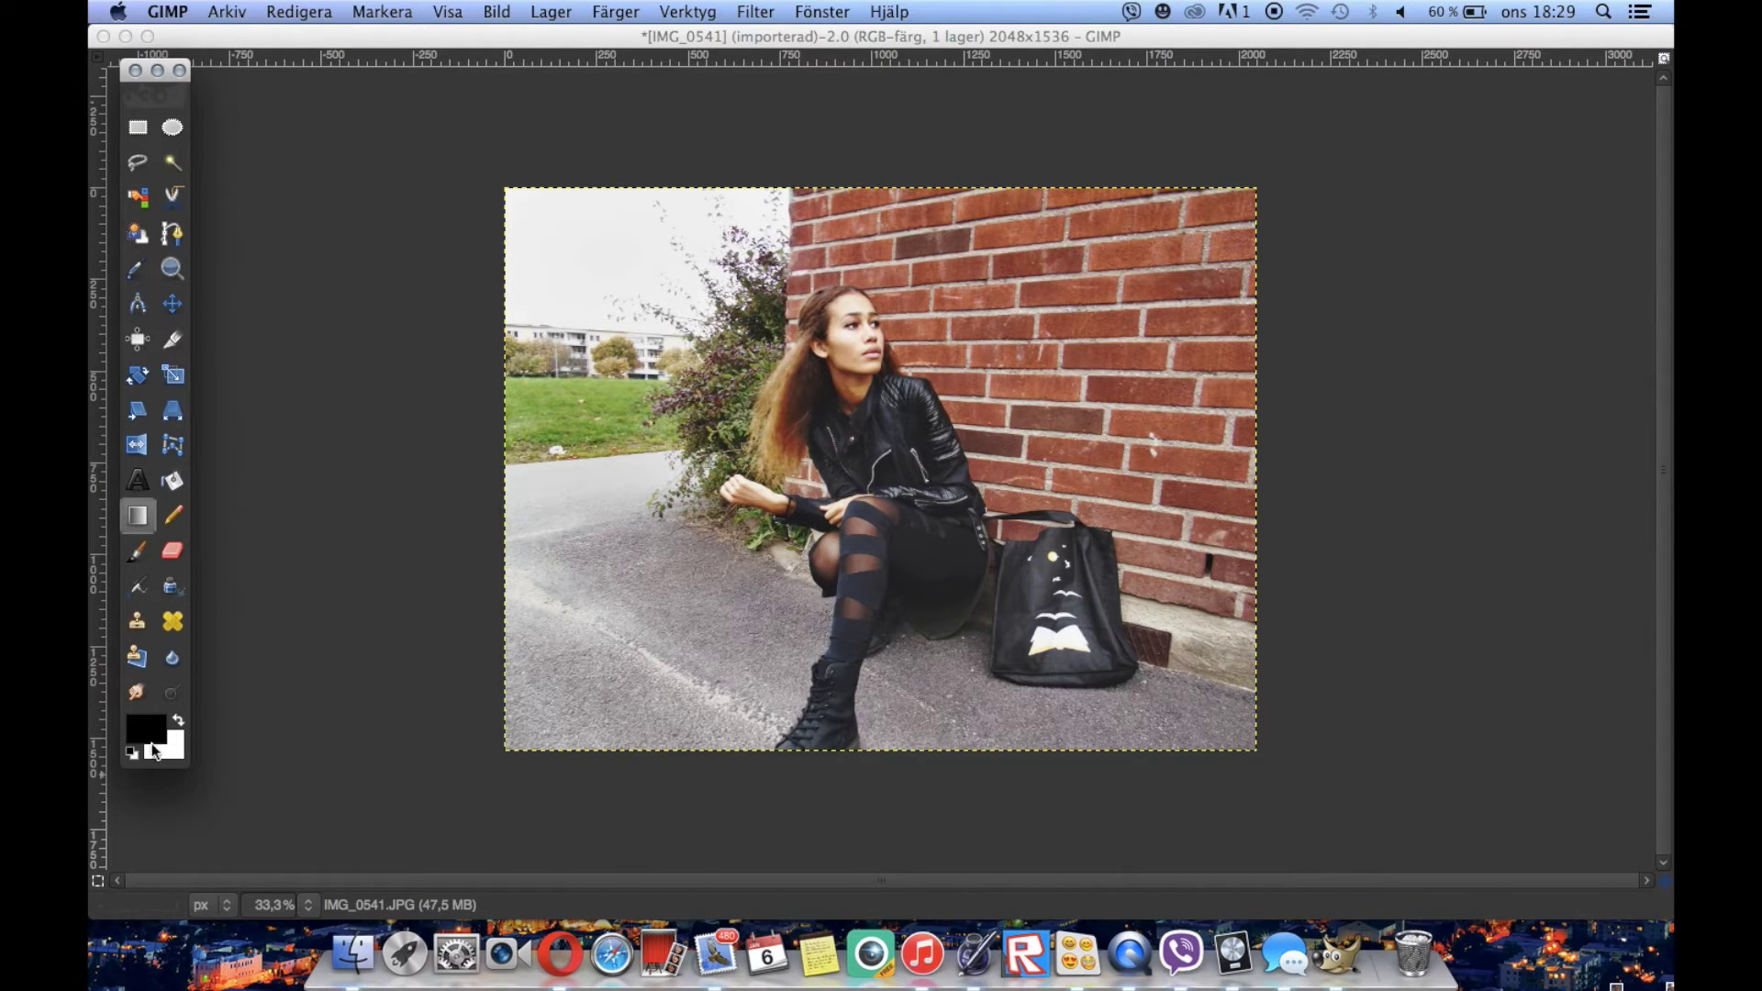
Restore the toolbox via Fönster > Verktygslåda after hiding the panels with Tab
key("Tab")
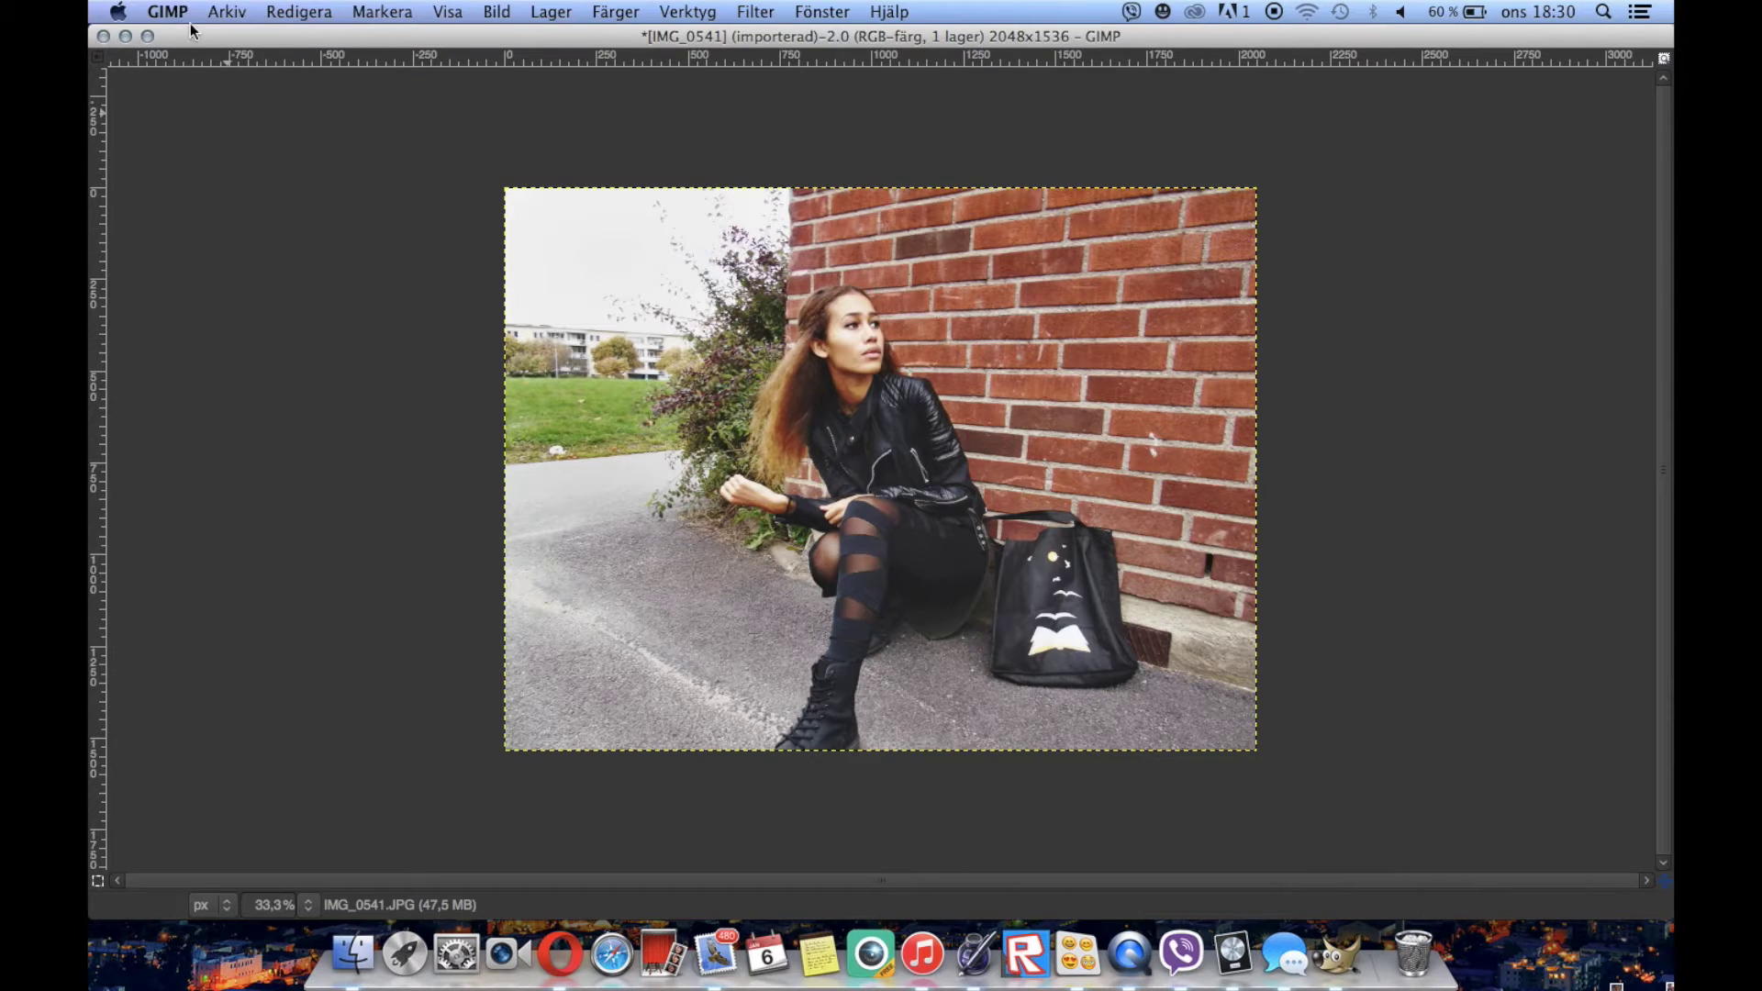
left_click(782, 11)
mouse_move(821, 11)
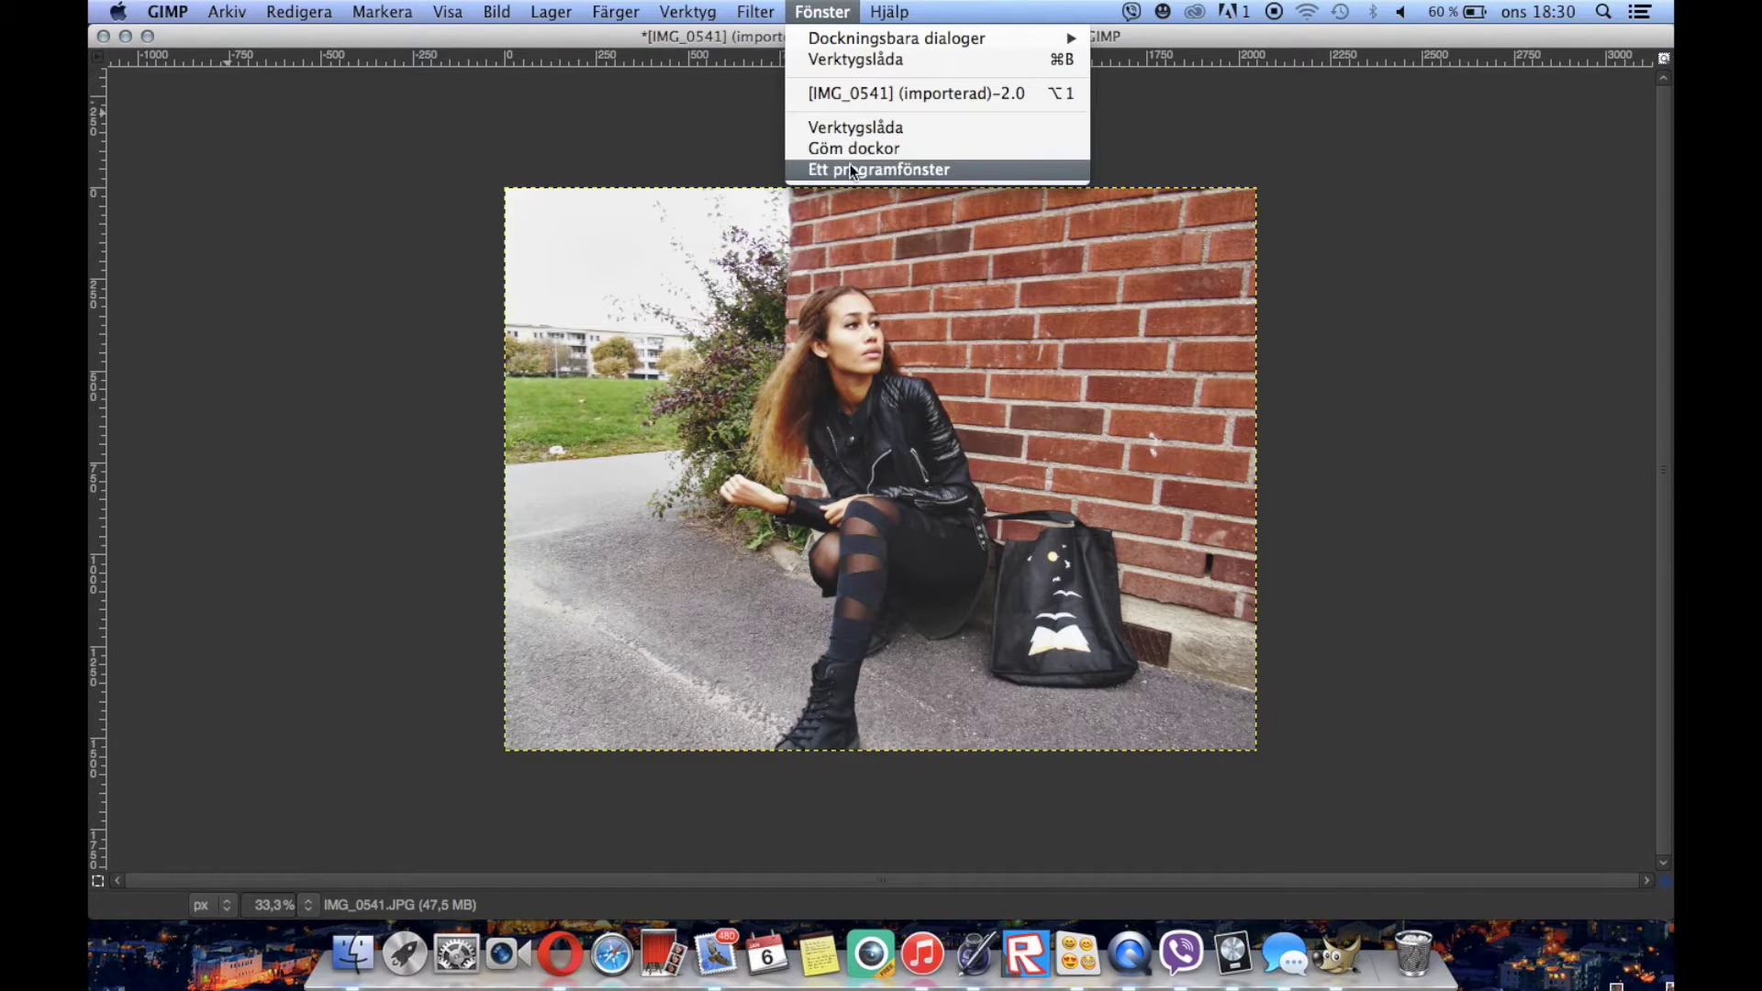
left_click(862, 135)
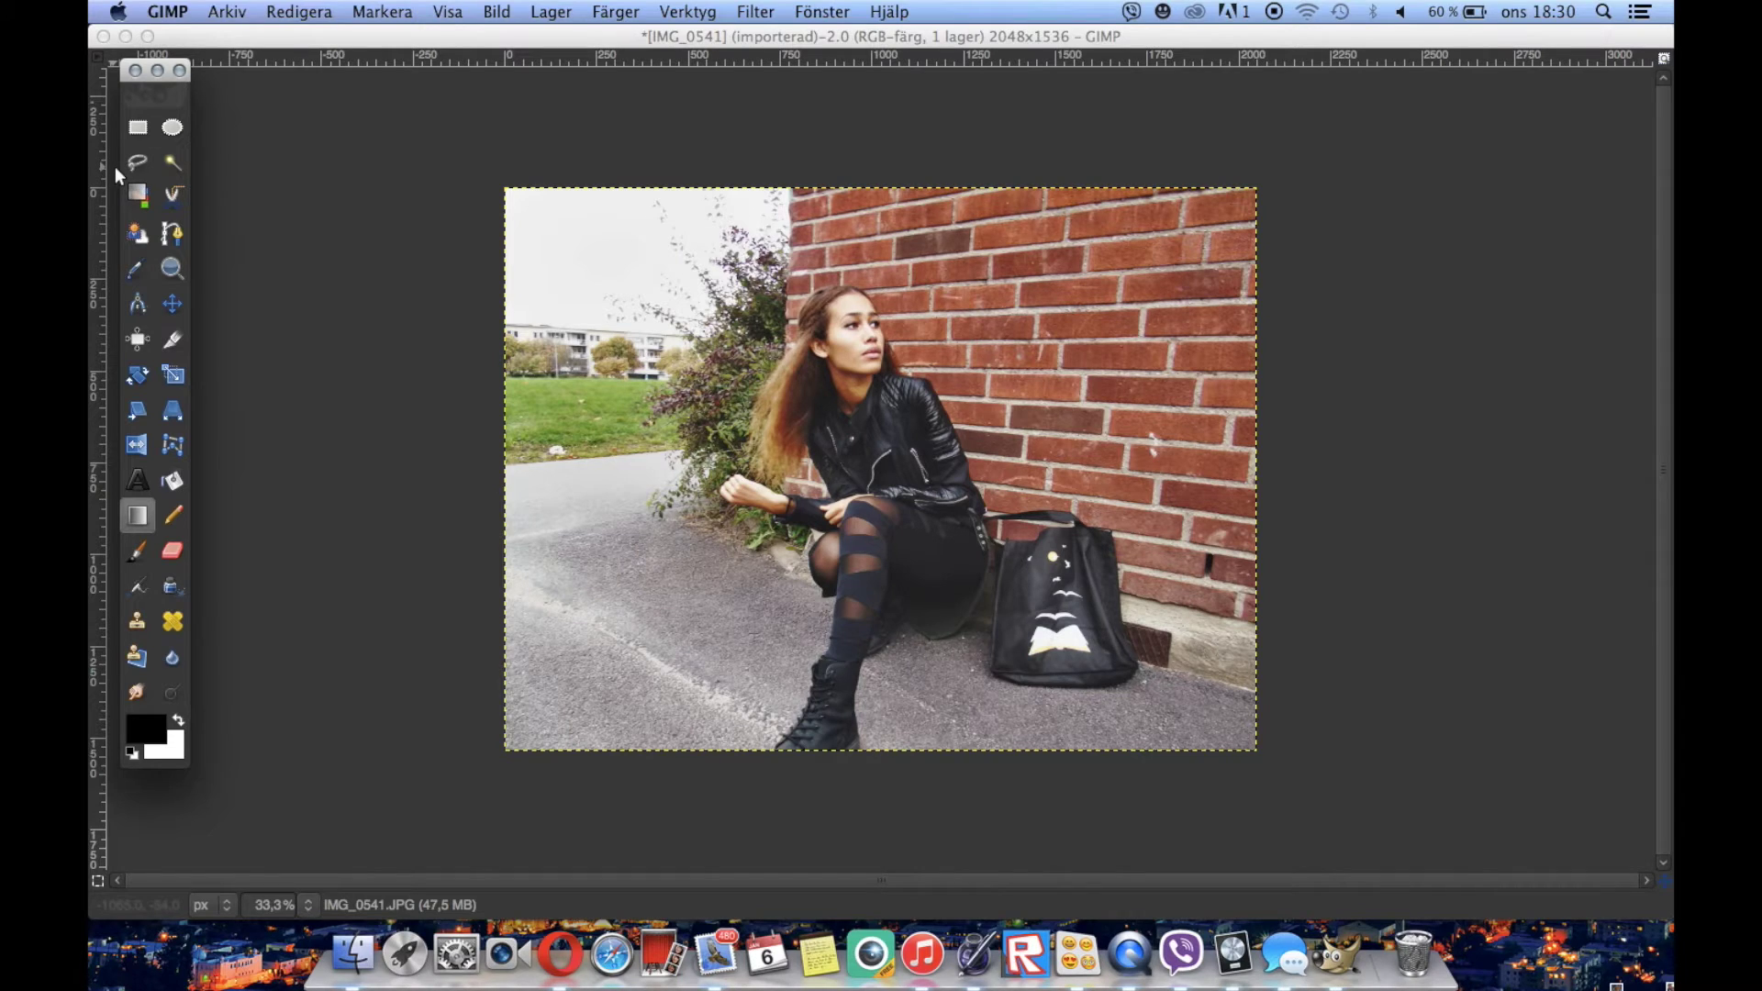
left_click(136, 725)
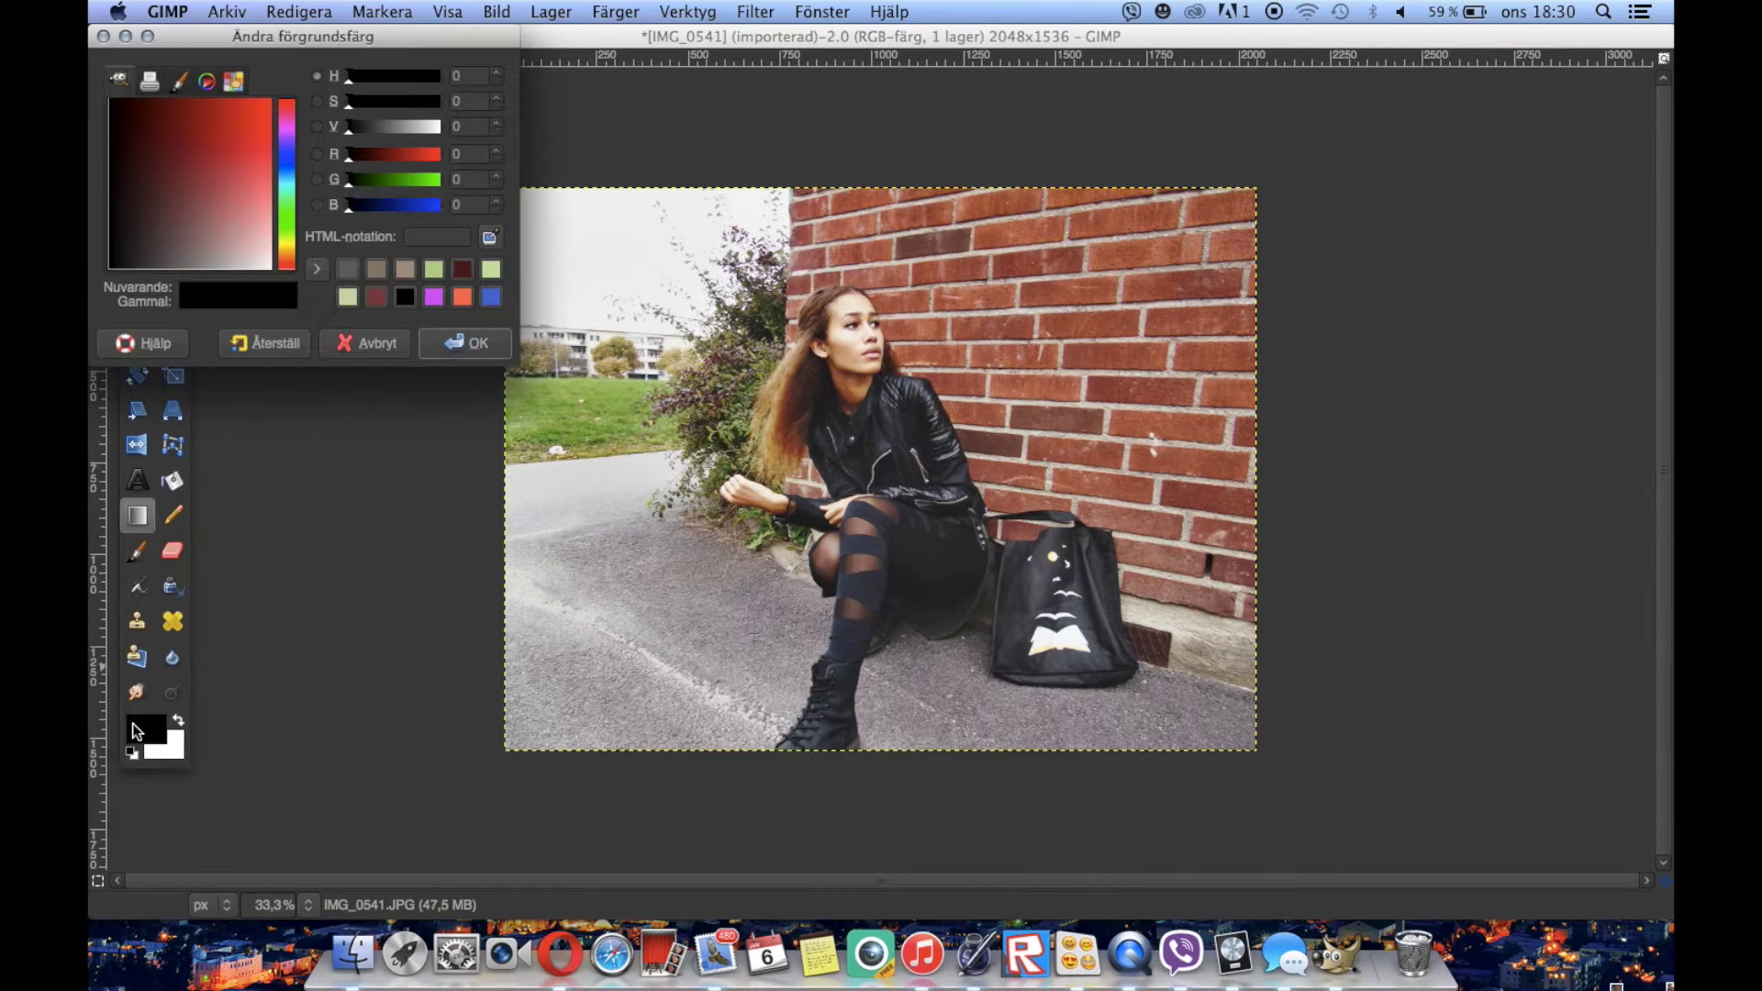
Make orange f37655 the foreground colour and blue 4c6fd4 the background colour
left_click(461, 295)
left_click(466, 343)
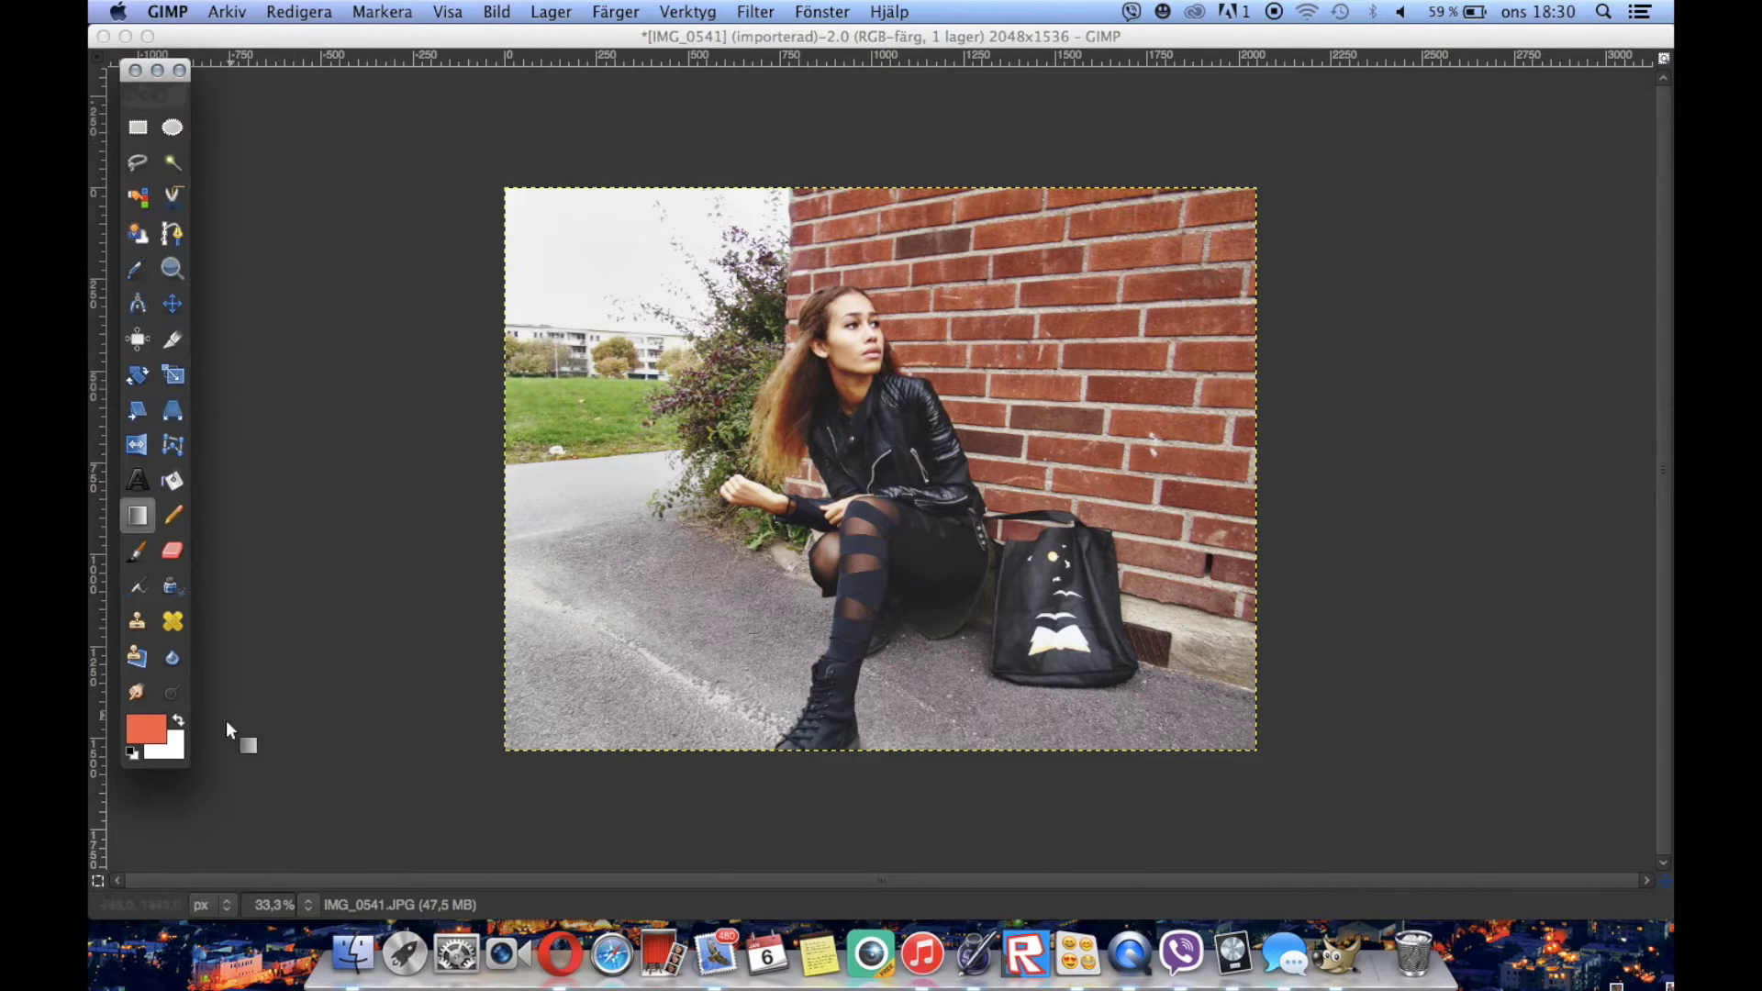
left_click(142, 728)
left_click(491, 296)
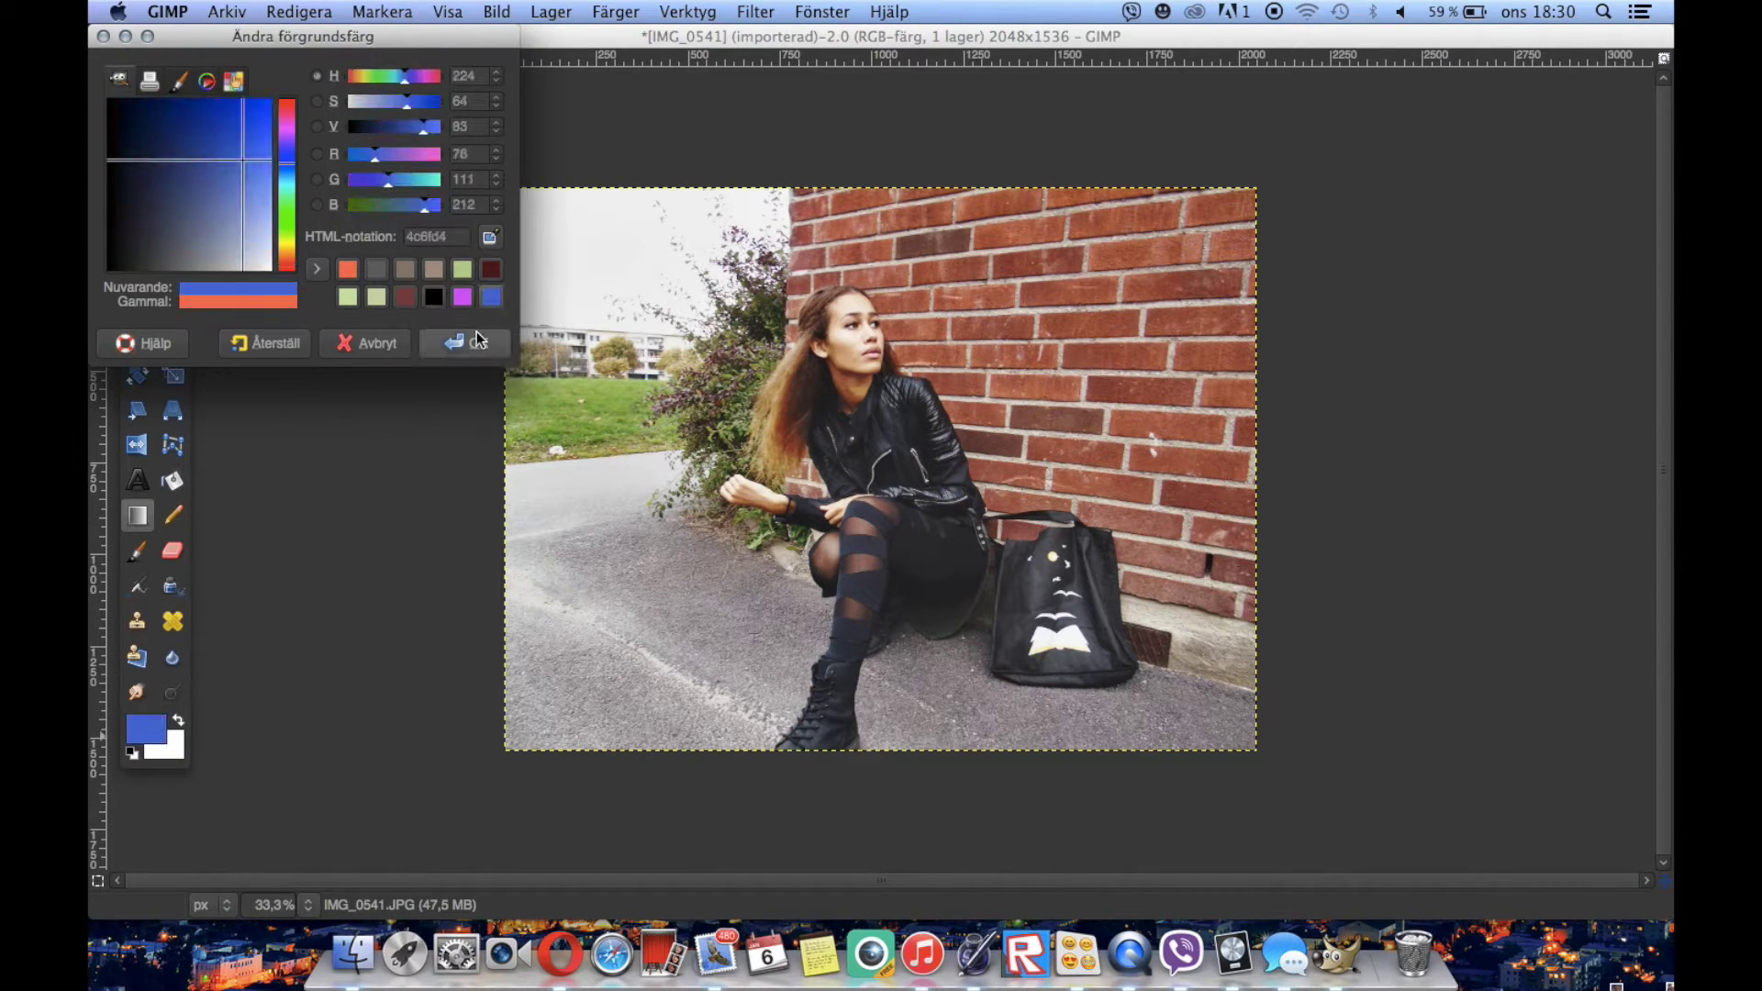
left_click(465, 342)
left_click(178, 746)
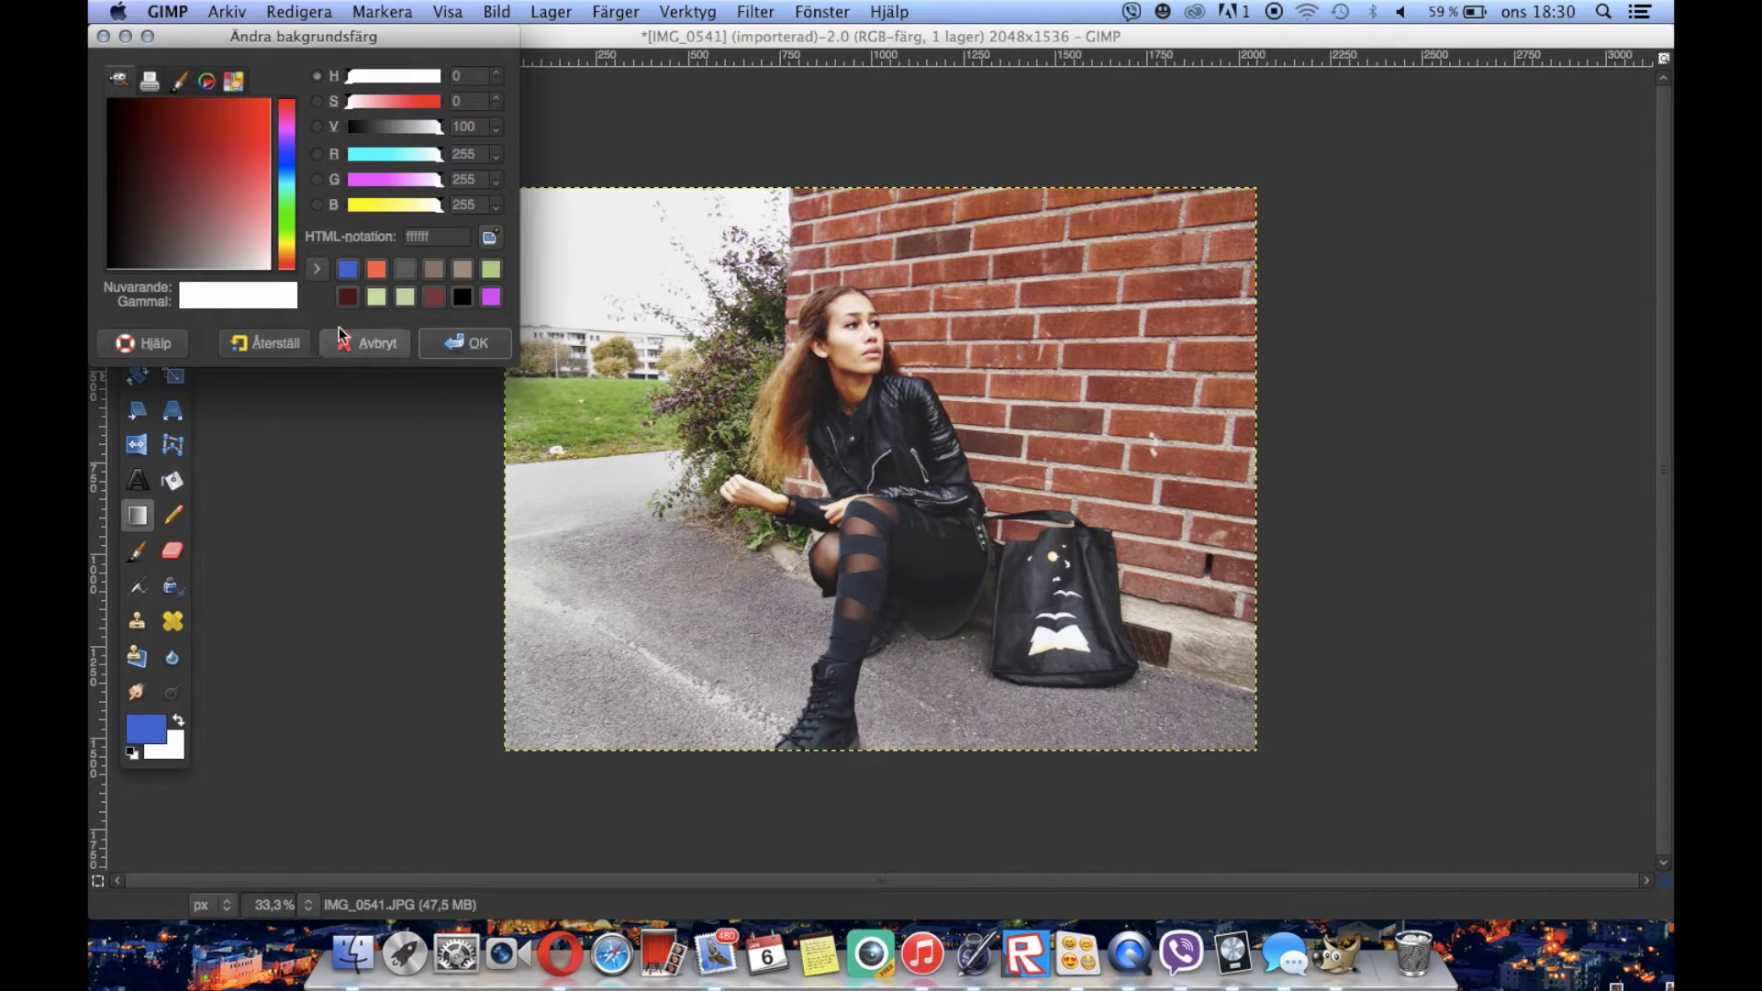
left_click(376, 271)
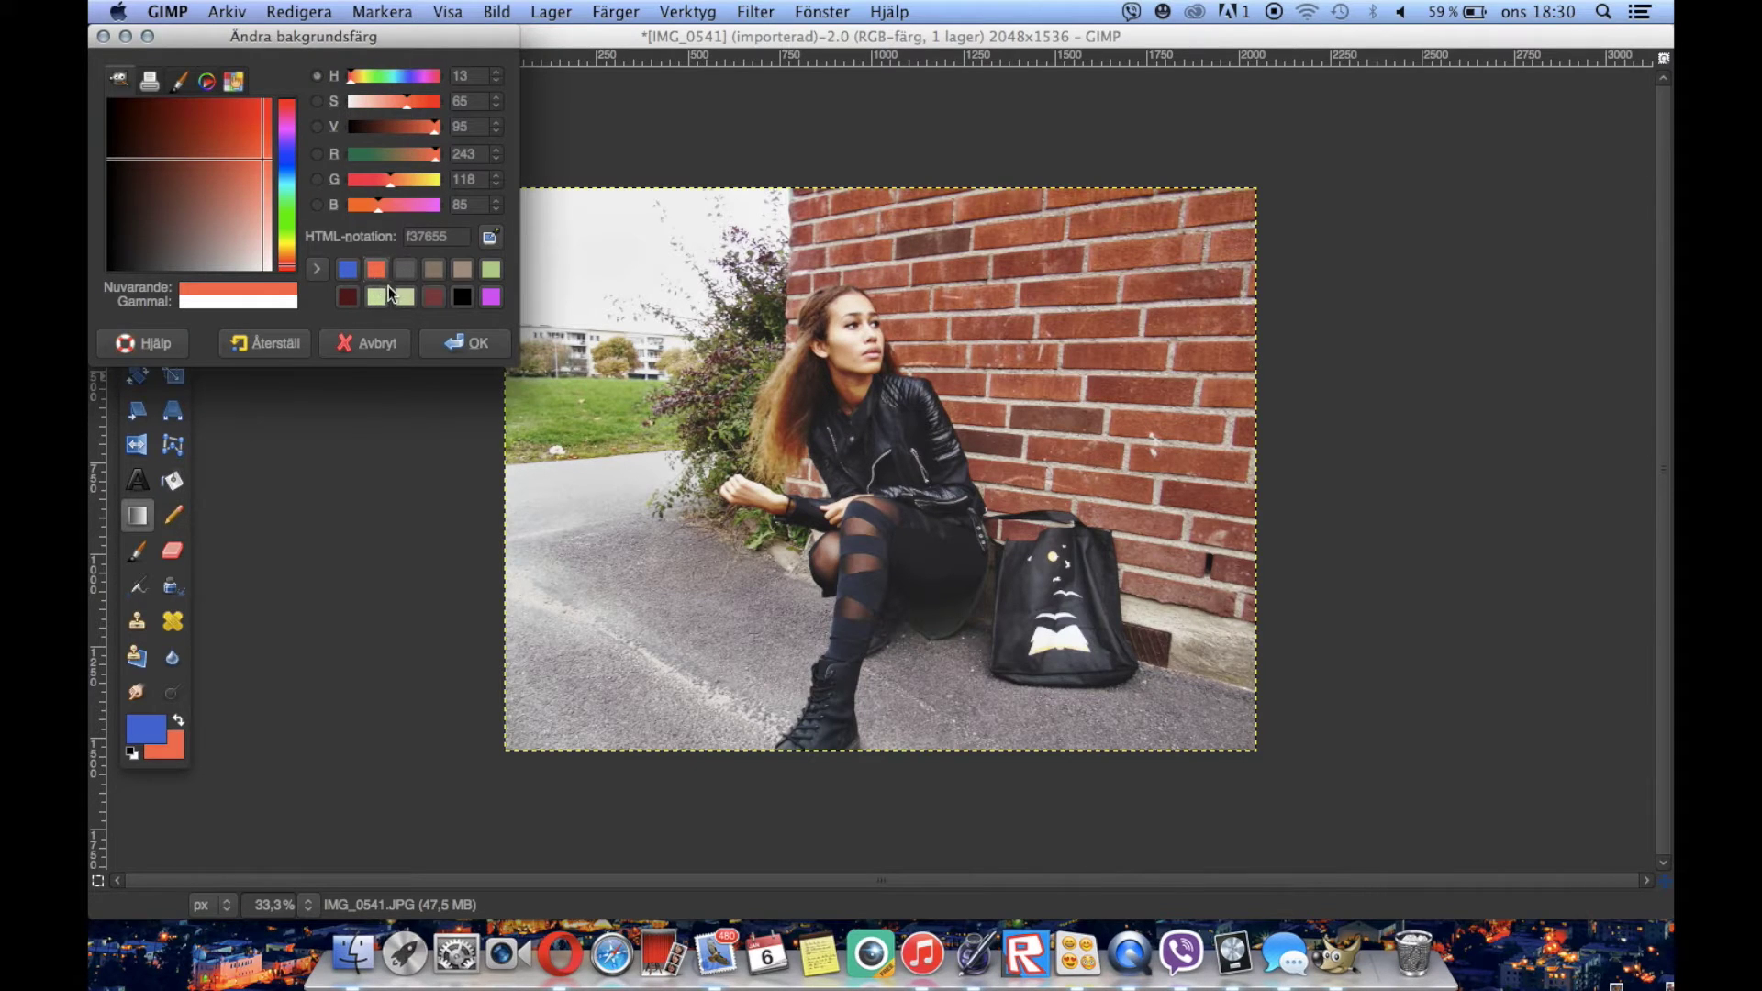
left_click(452, 339)
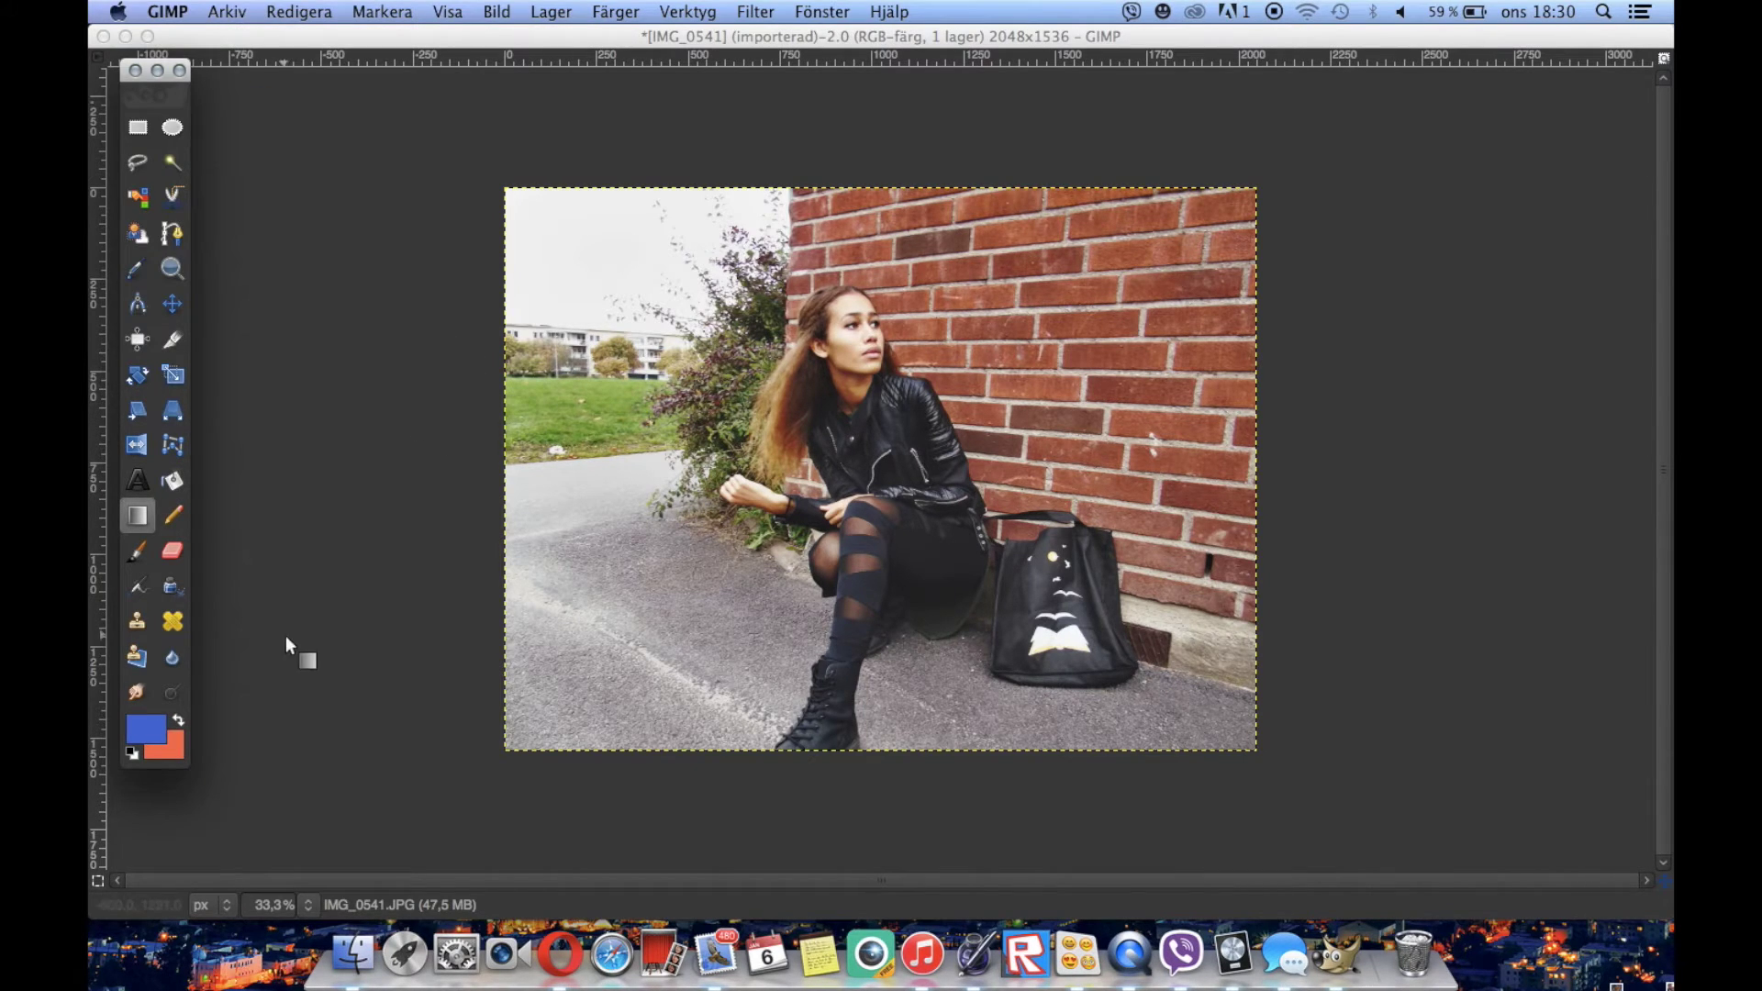
left_click(179, 719)
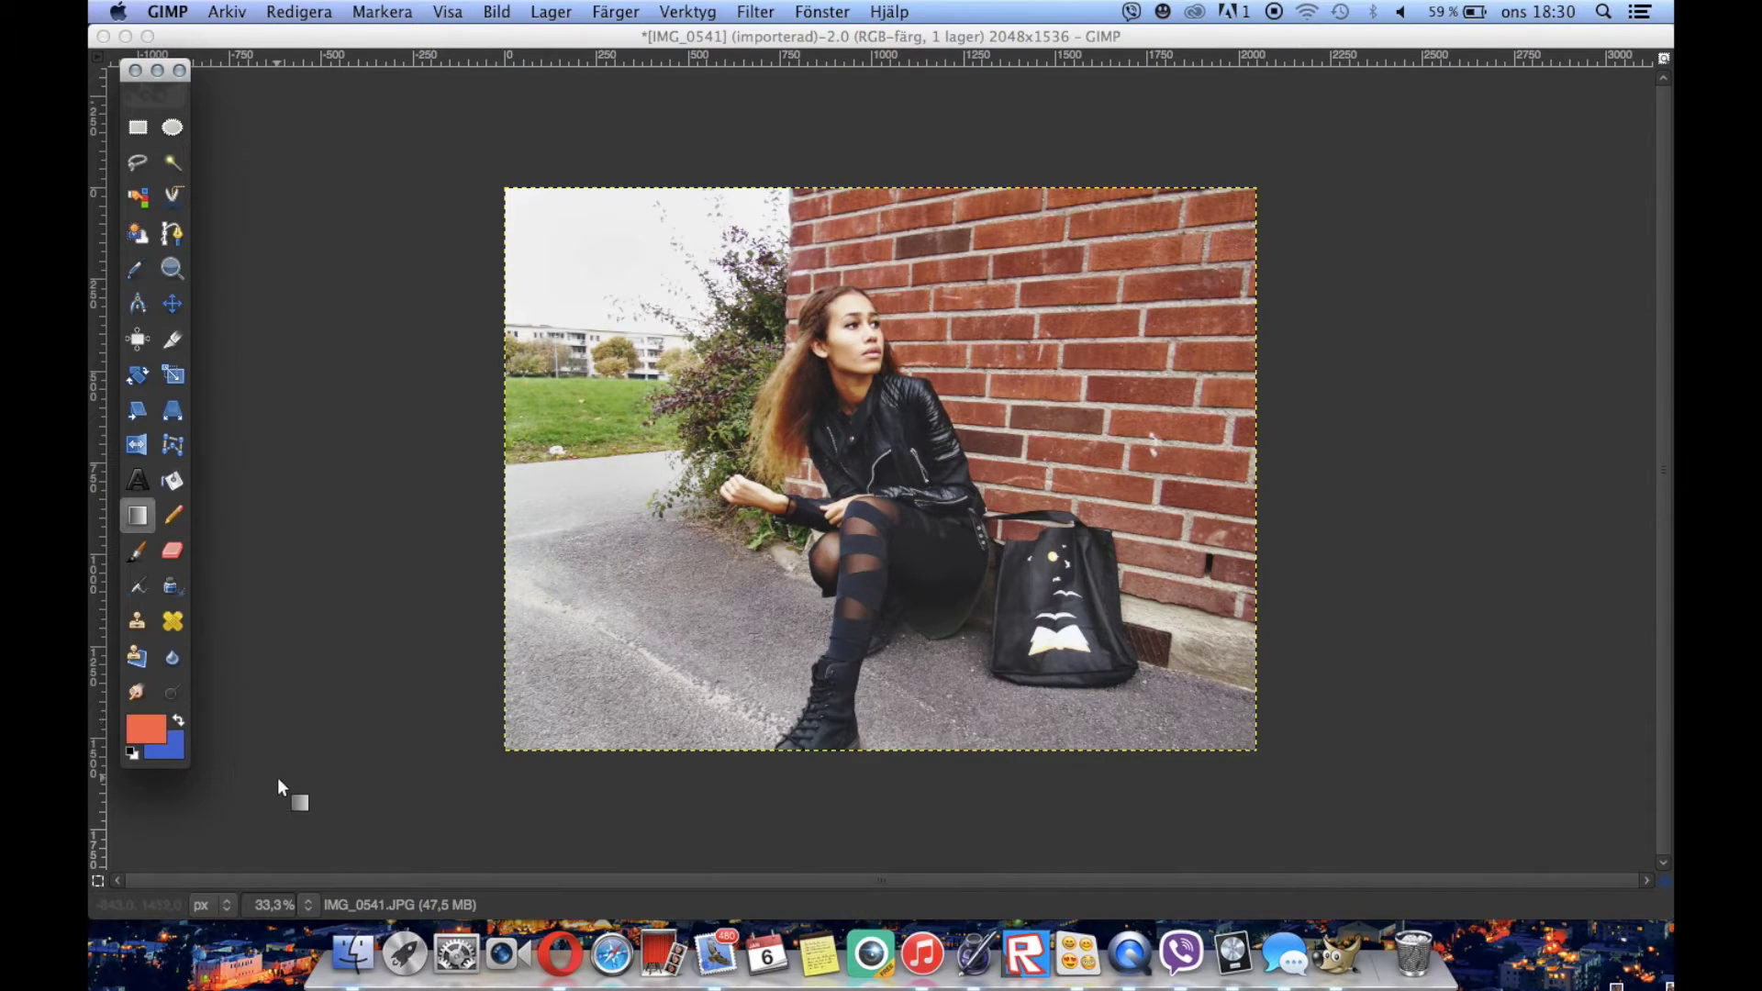
left_click_drag(510, 192, 1250, 745)
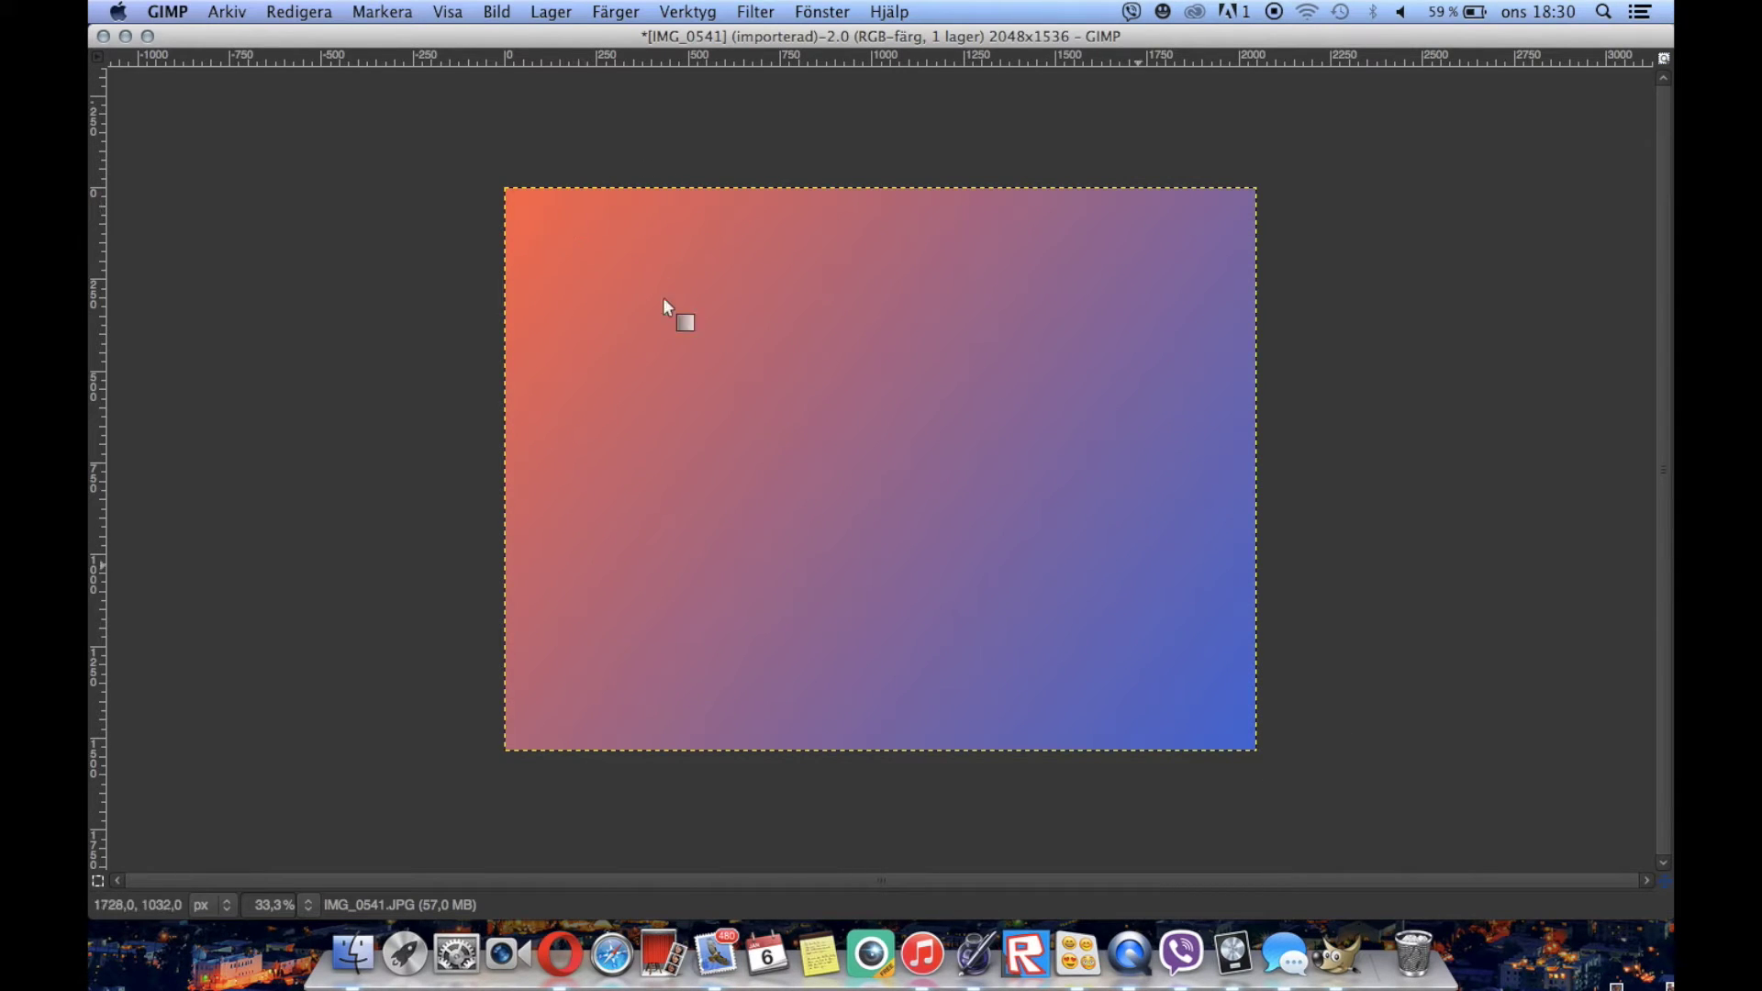
key("super+z")
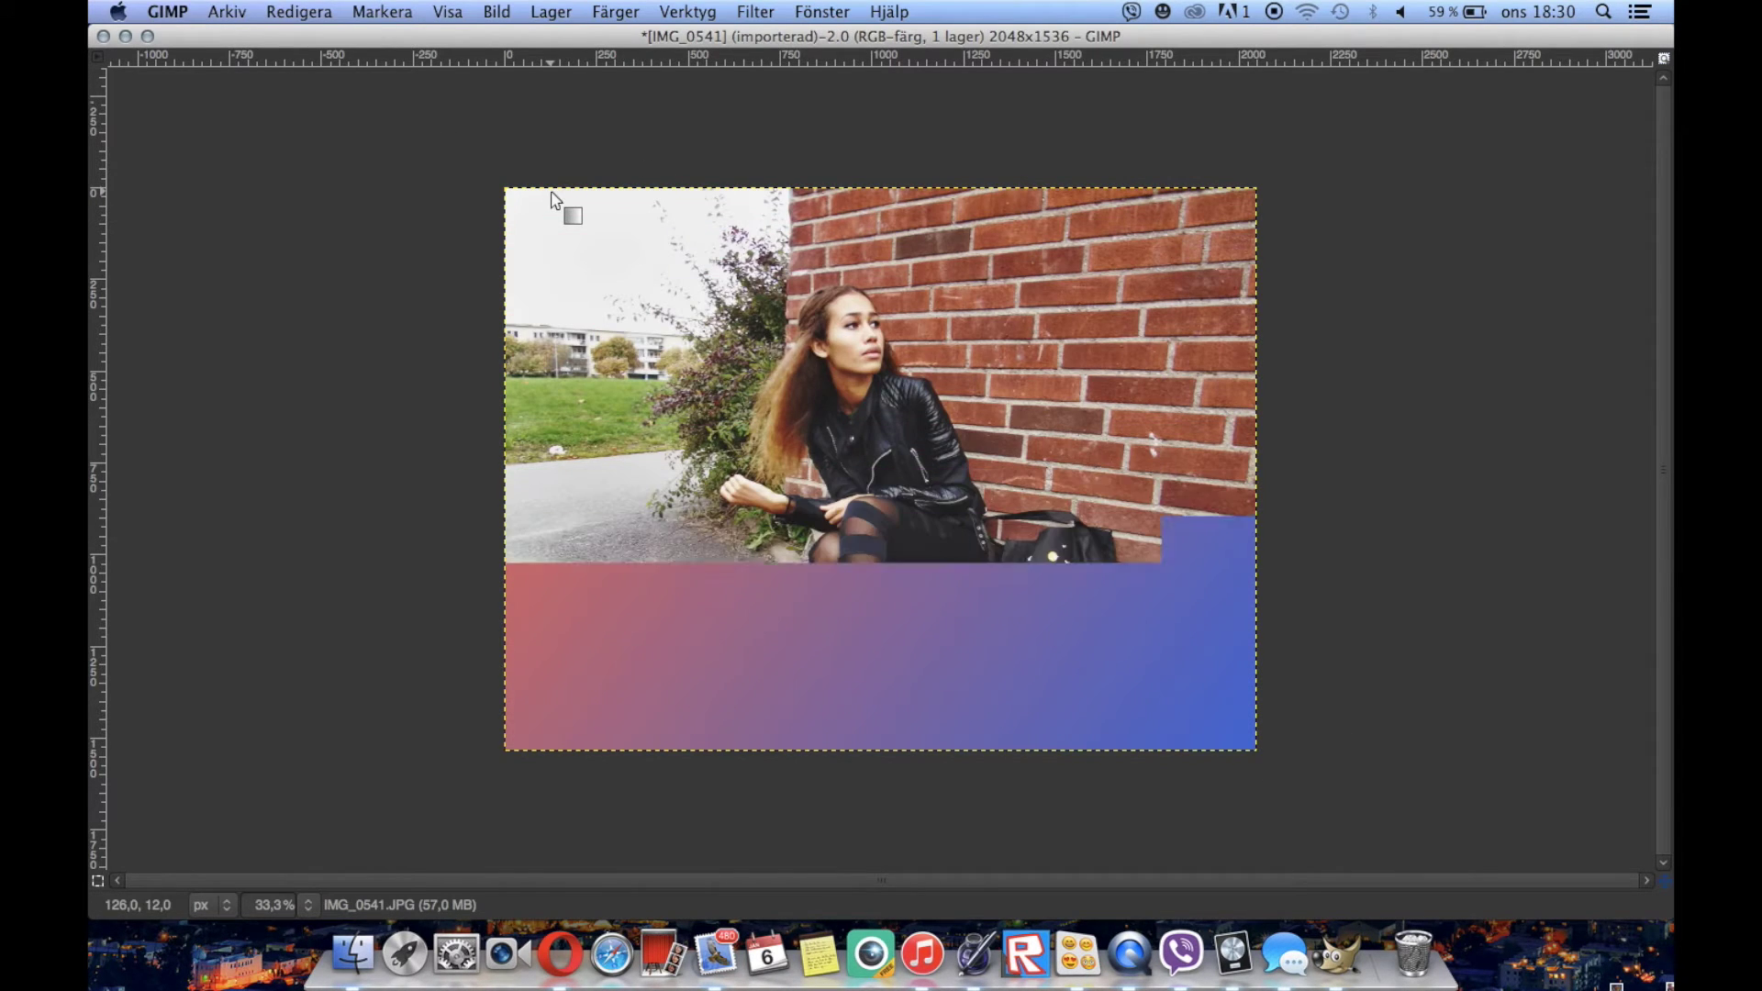
left_click(755, 11)
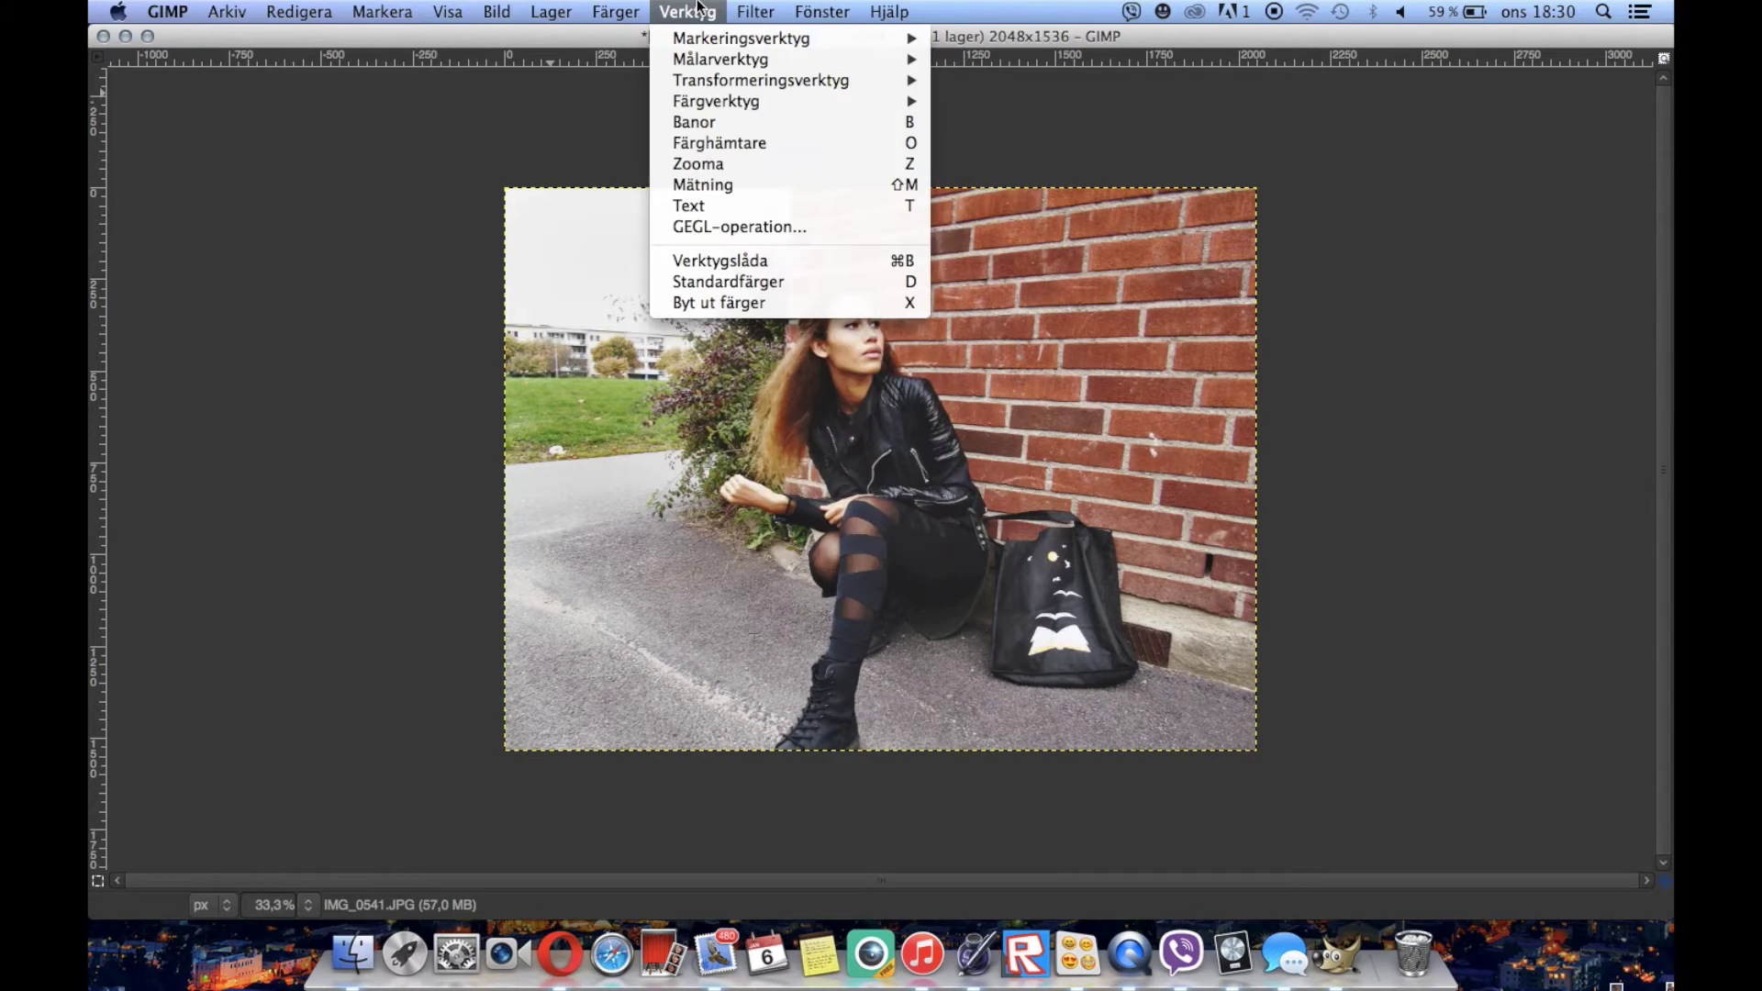
left_click(835, 129)
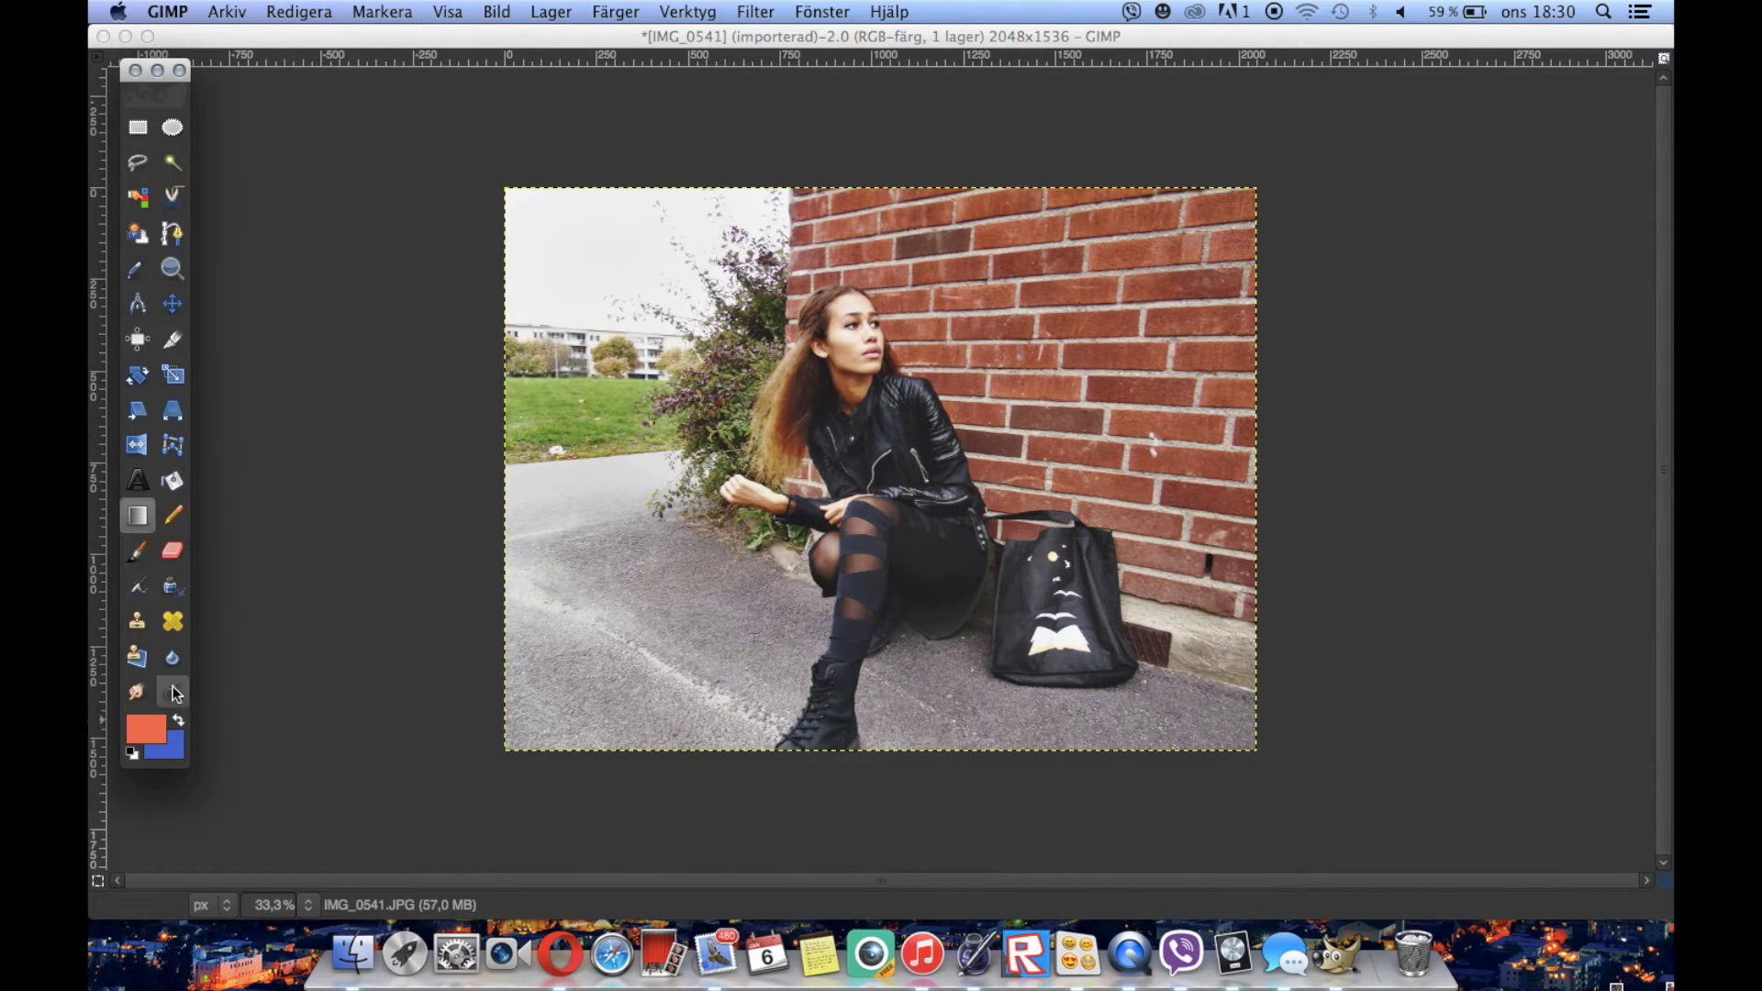
Set the Blend tool options to Mjukt ljus mode, opacity 37 and Linjär shape
double_click(139, 519)
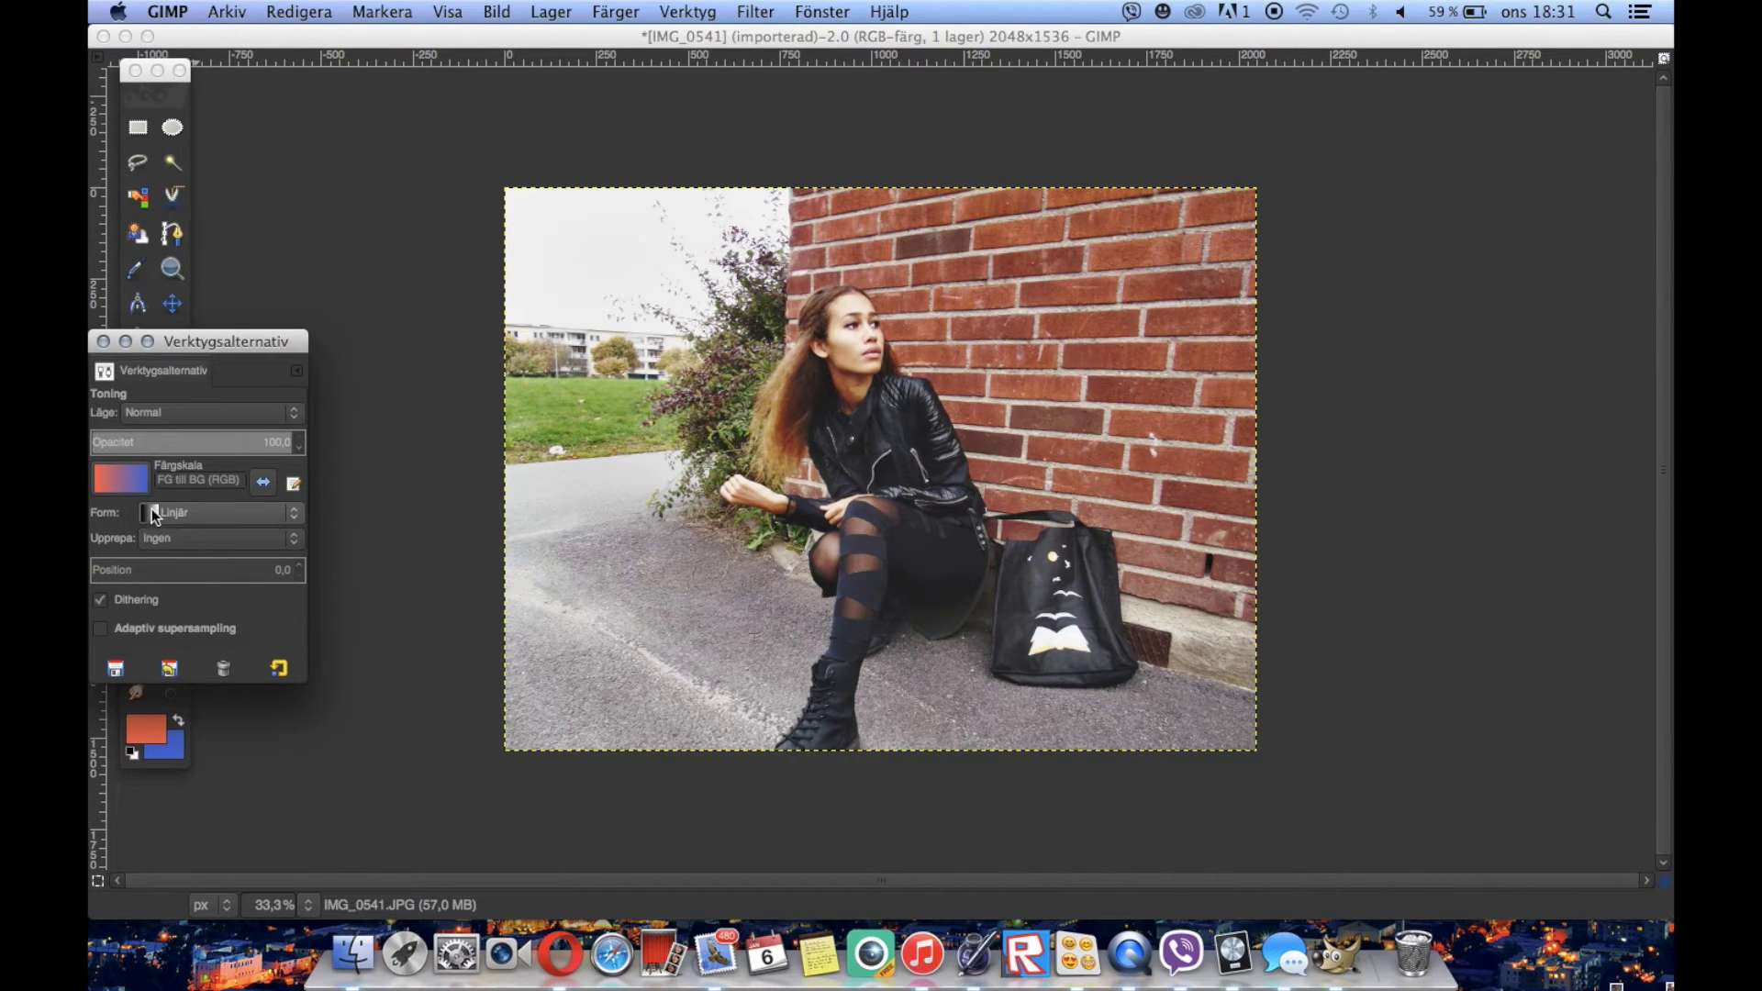
left_click(214, 415)
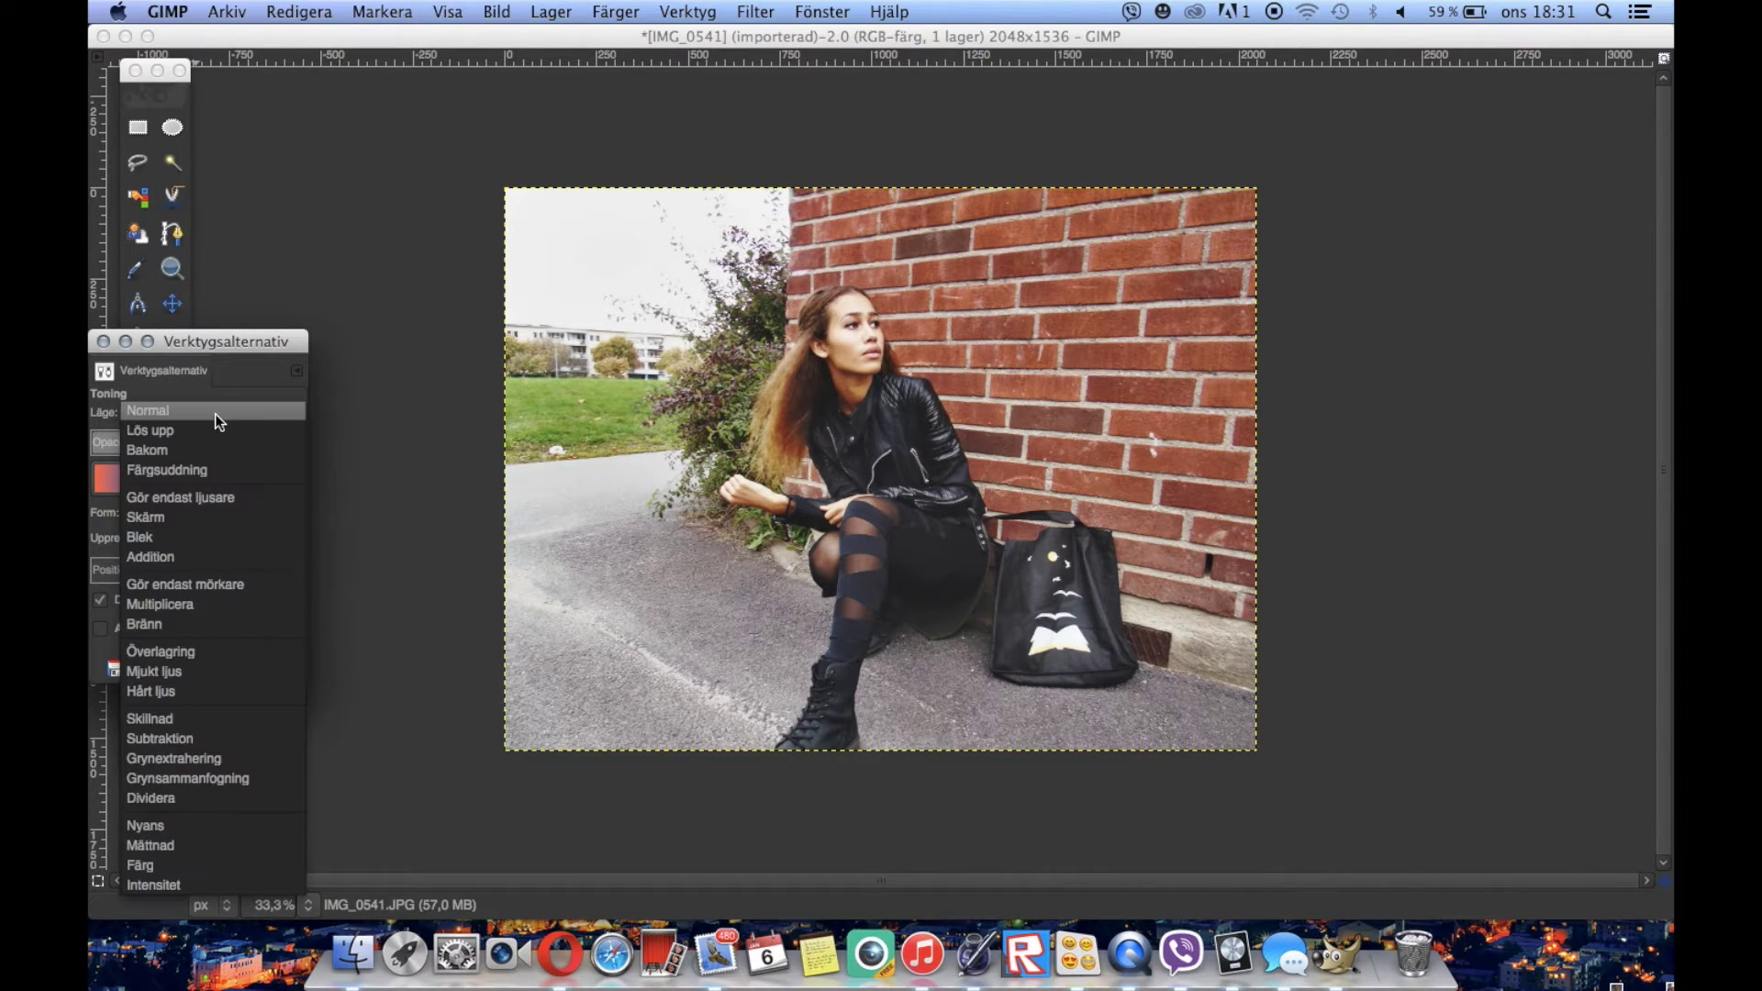
left_click(191, 671)
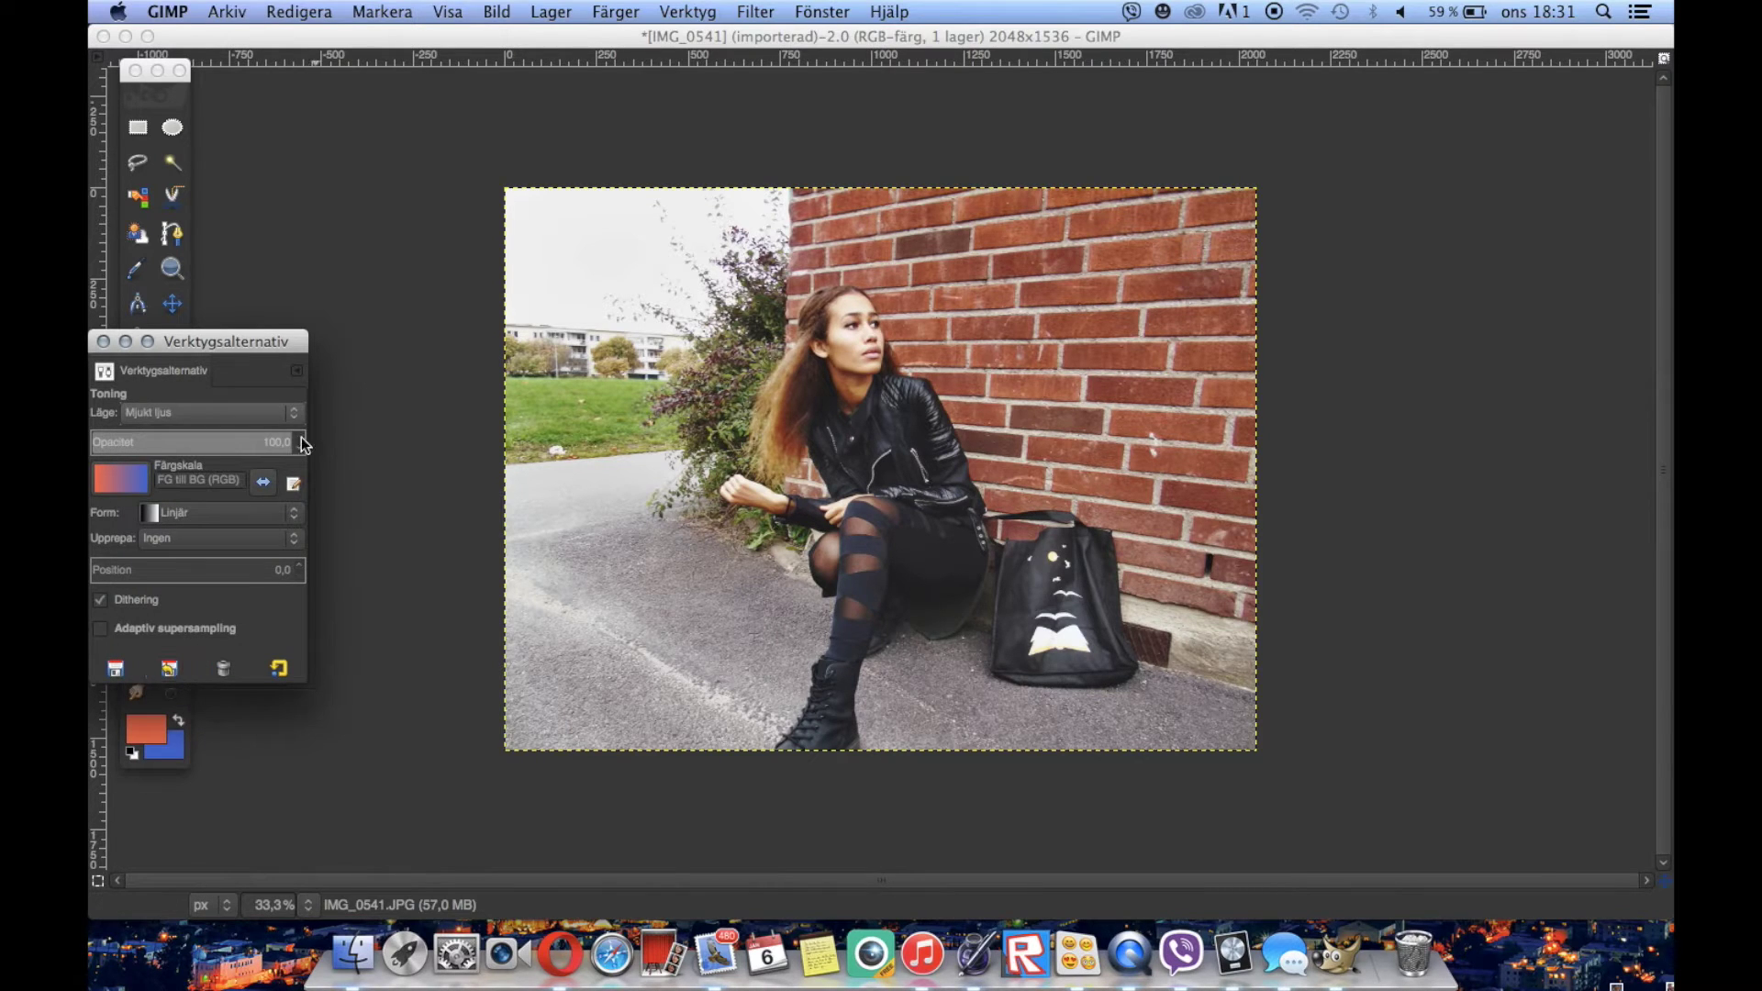
scroll(297, 448, "down", 20)
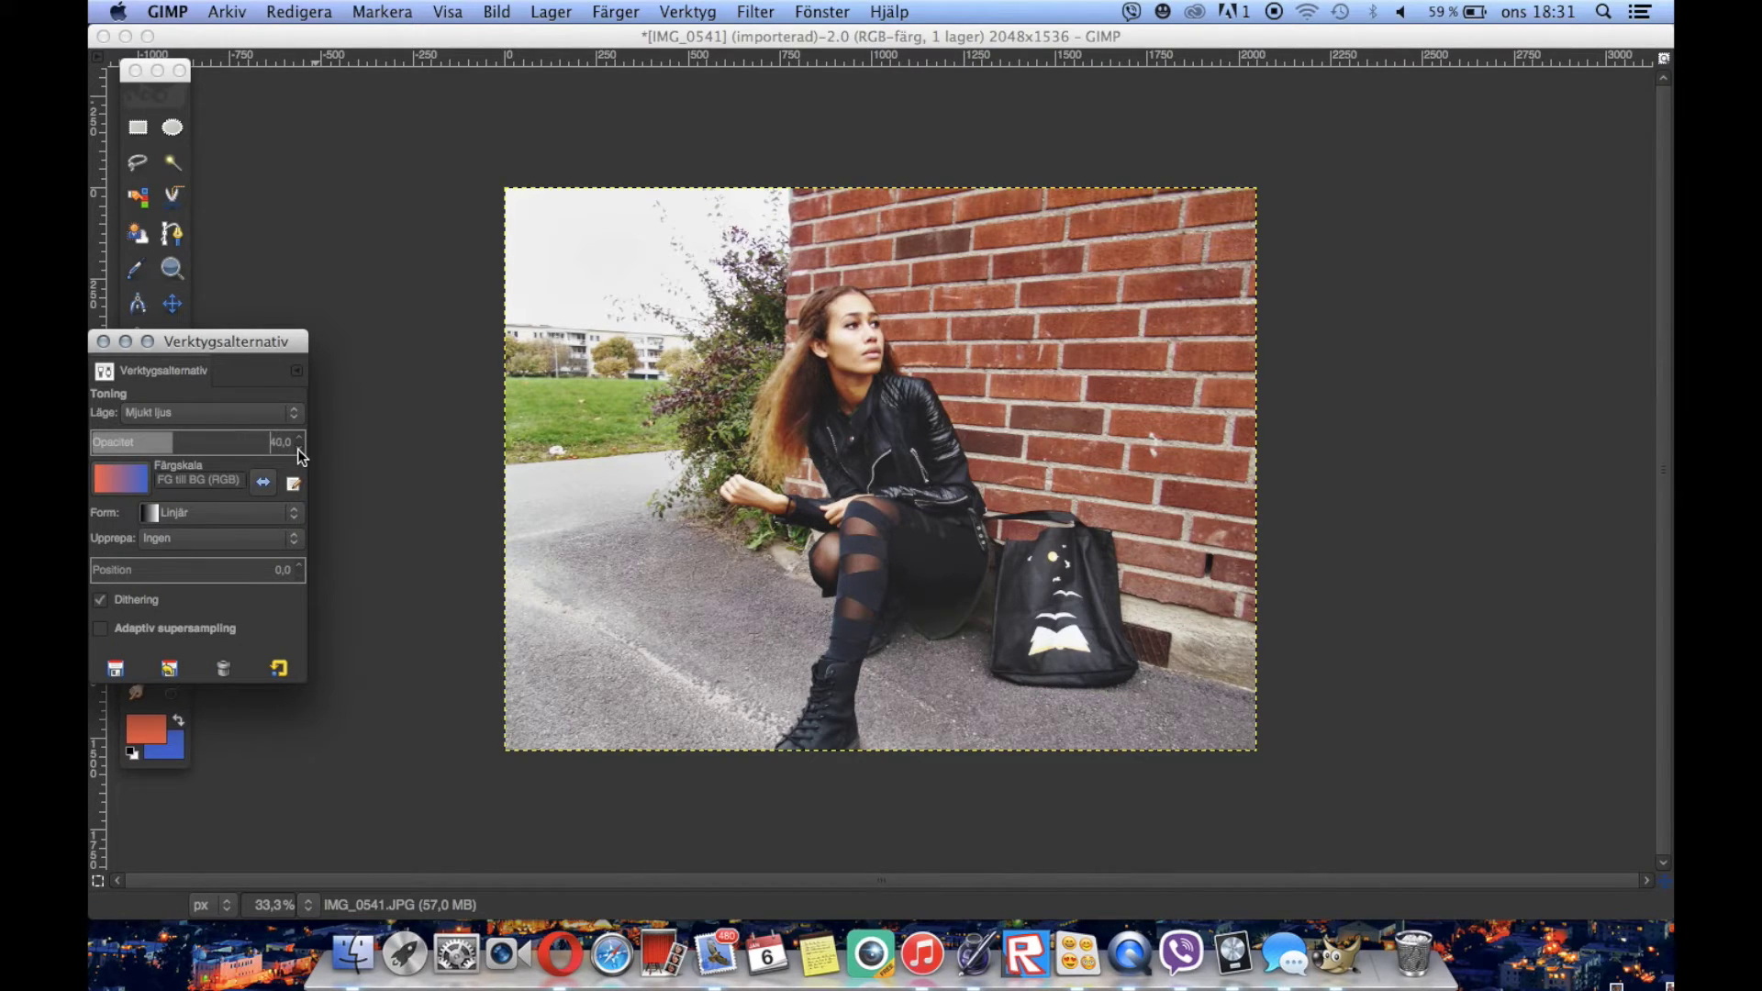
left_click(292, 512)
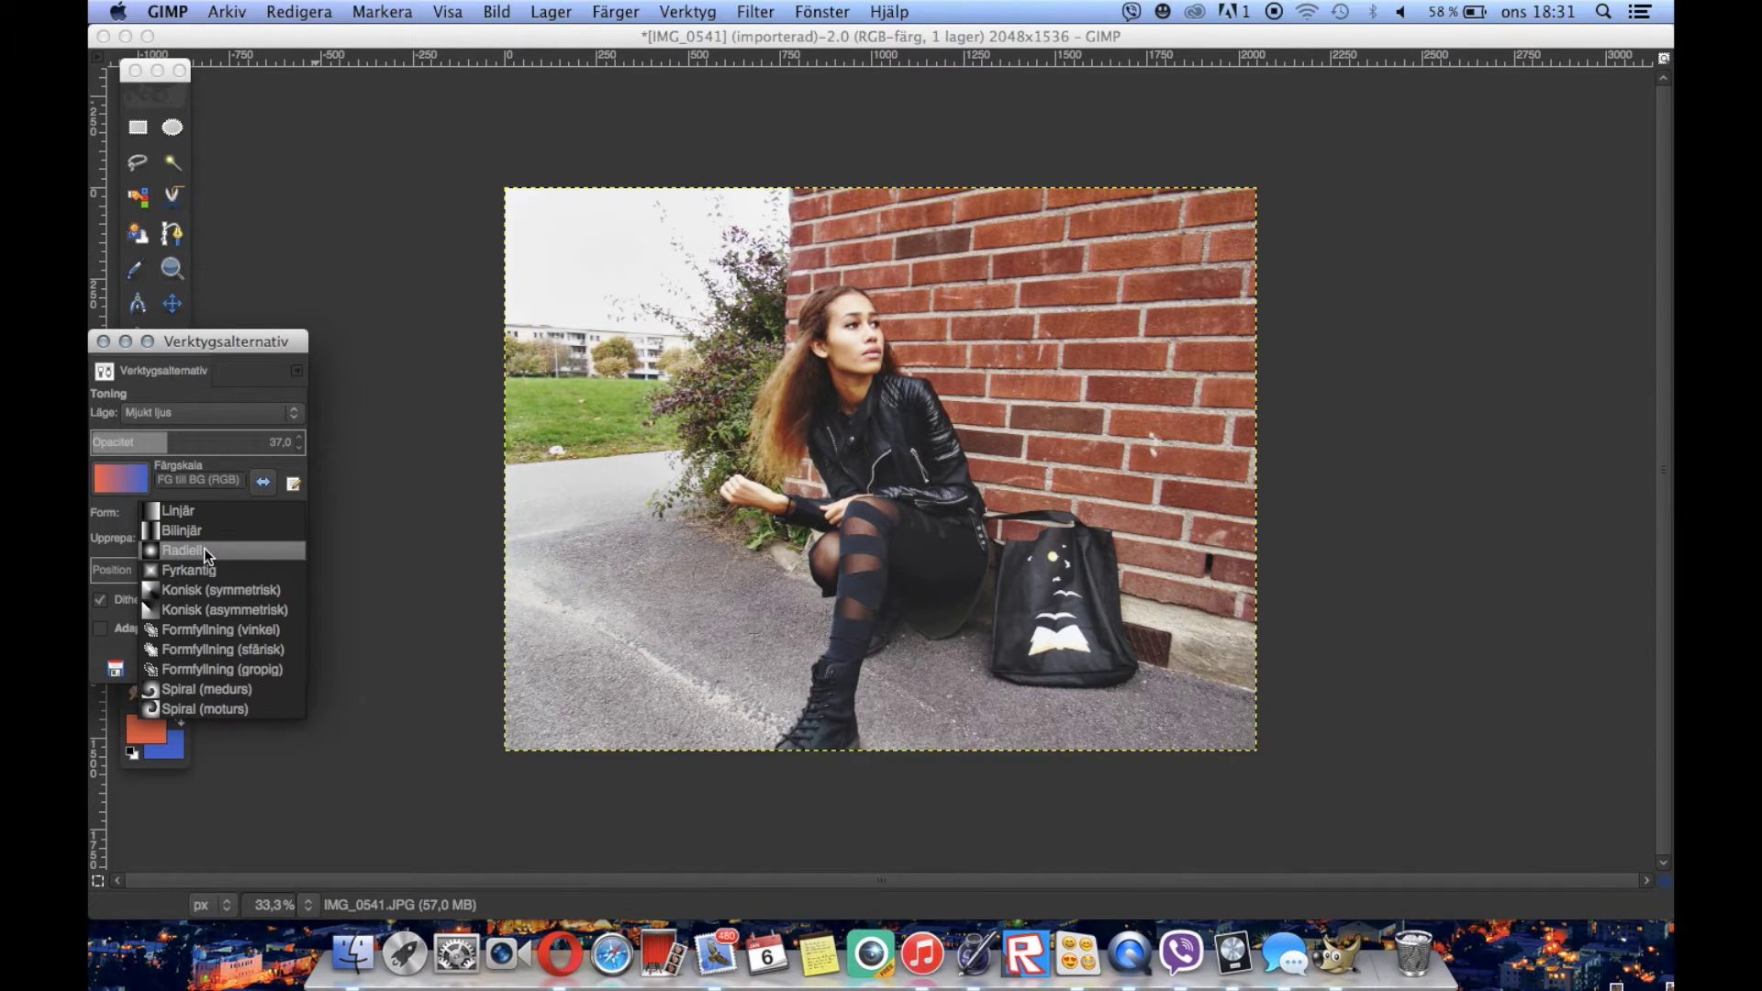
left_click(162, 102)
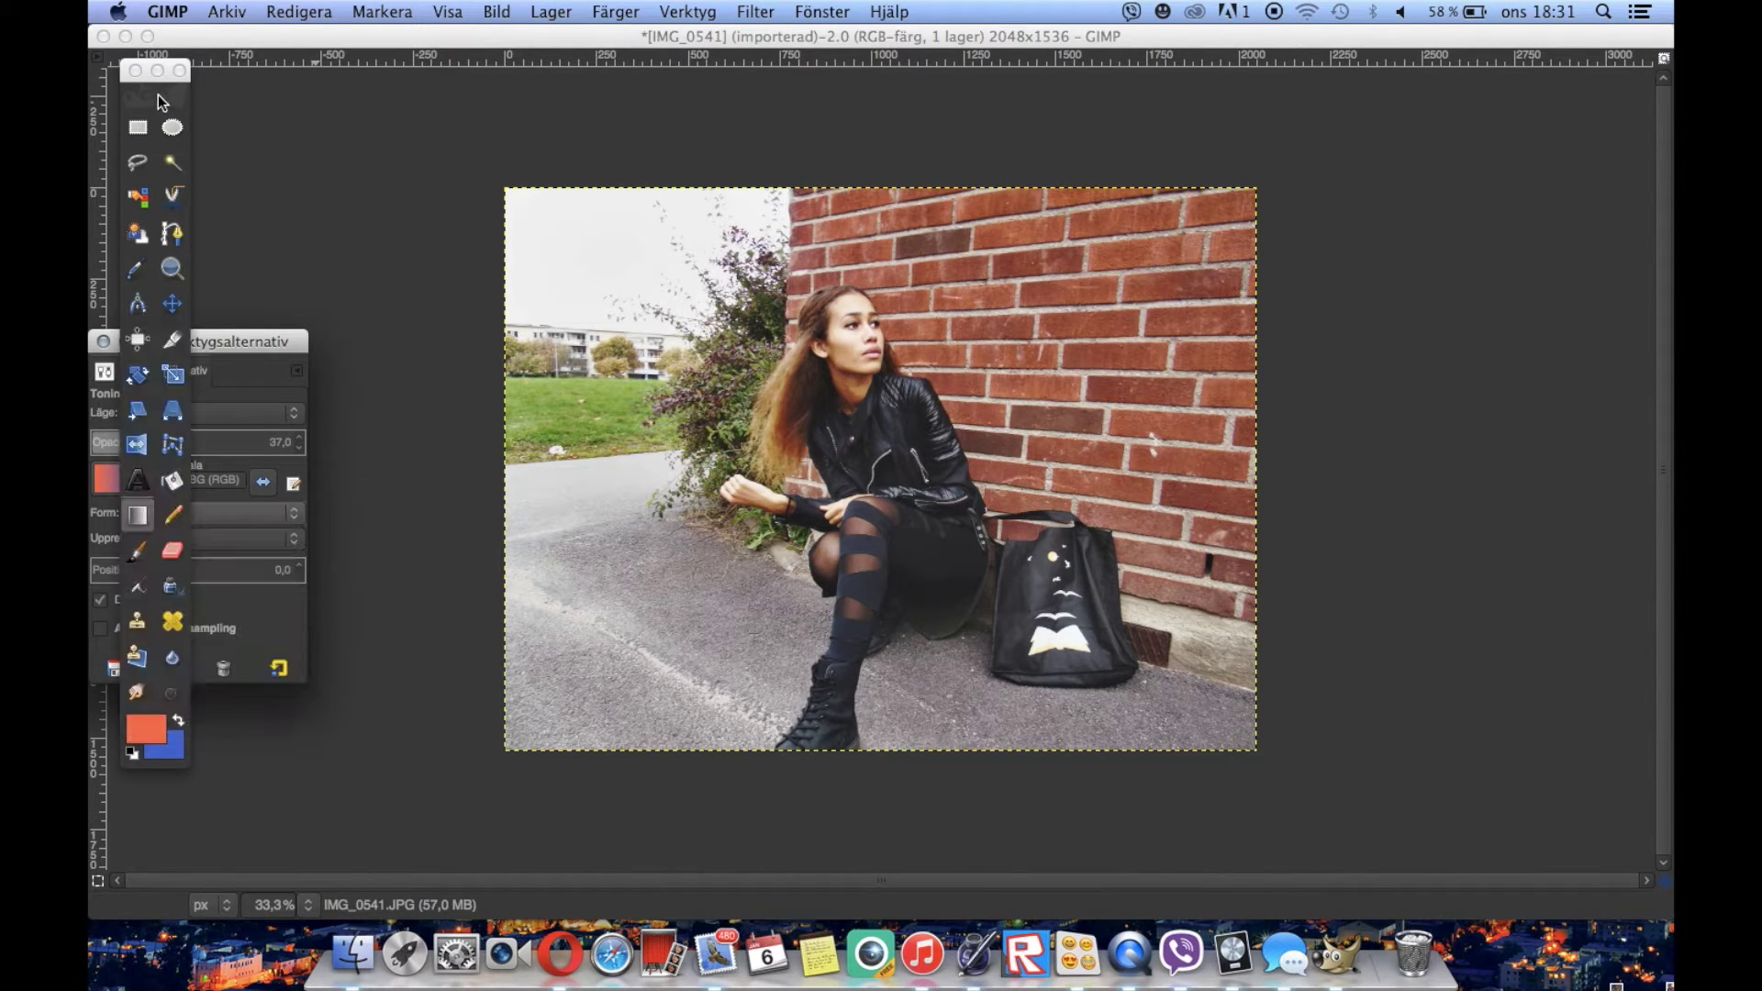
left_click(234, 342)
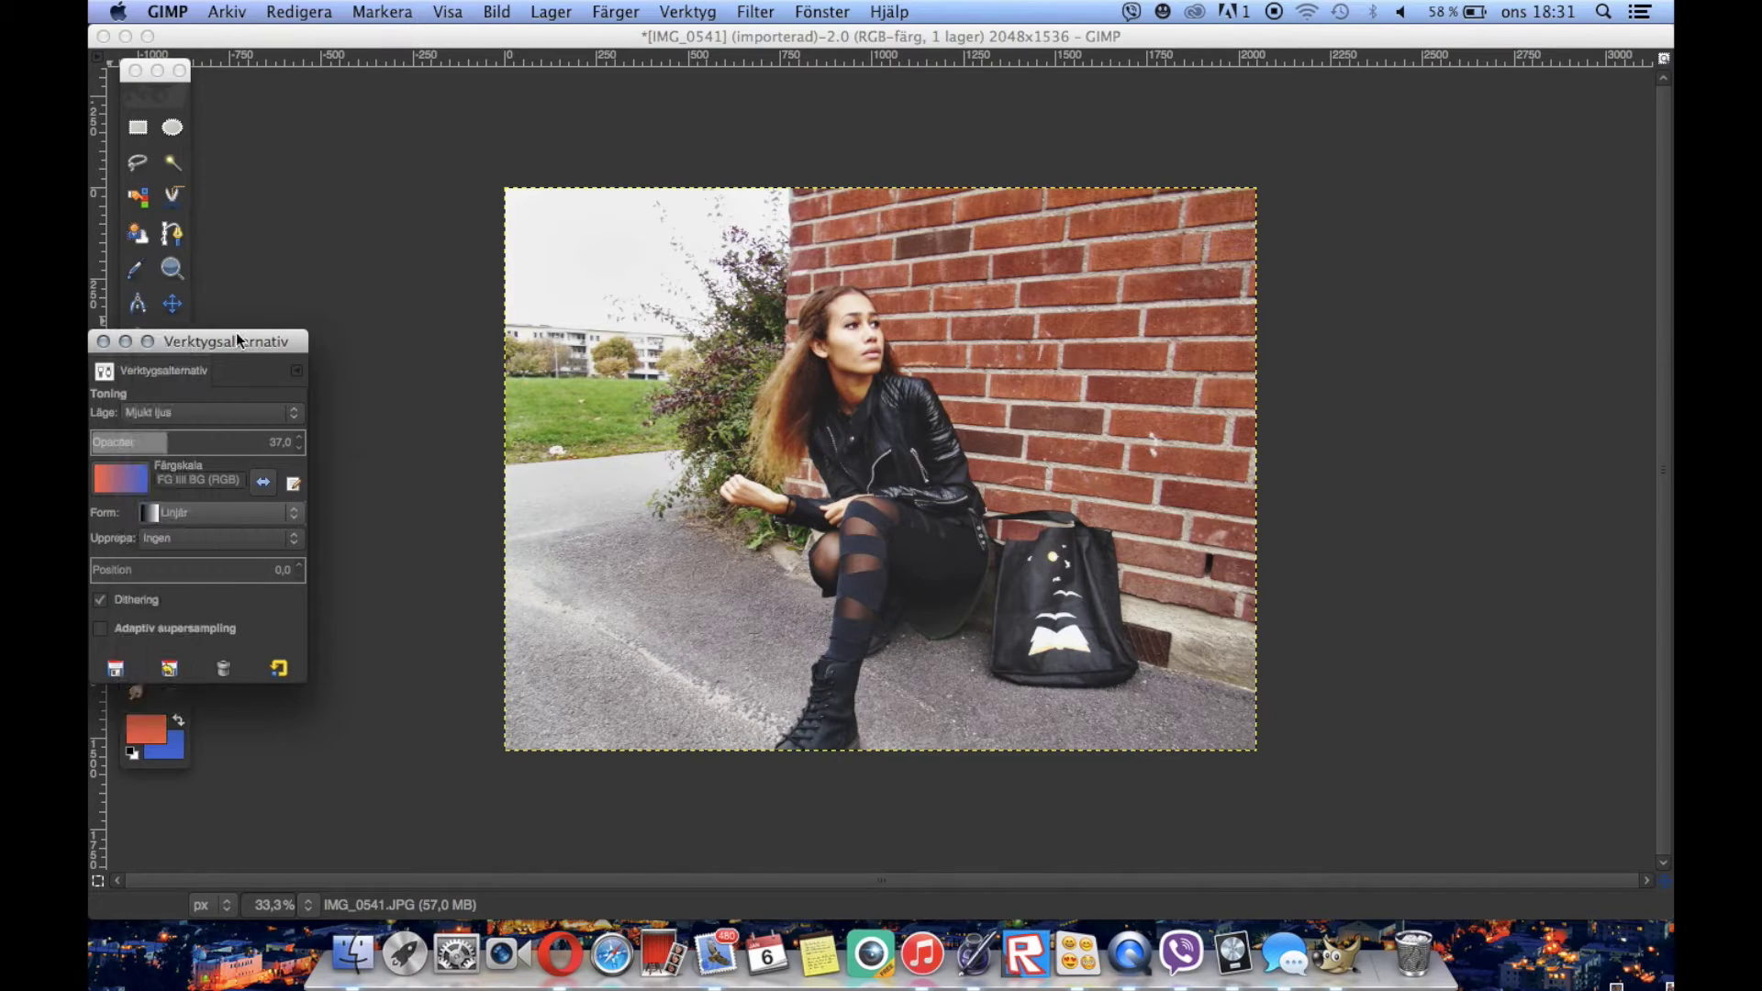
left_click(104, 343)
Drag the gradient from the photo's top-left corner diagonally down toward the bag
left_click_drag(511, 194, 1250, 745)
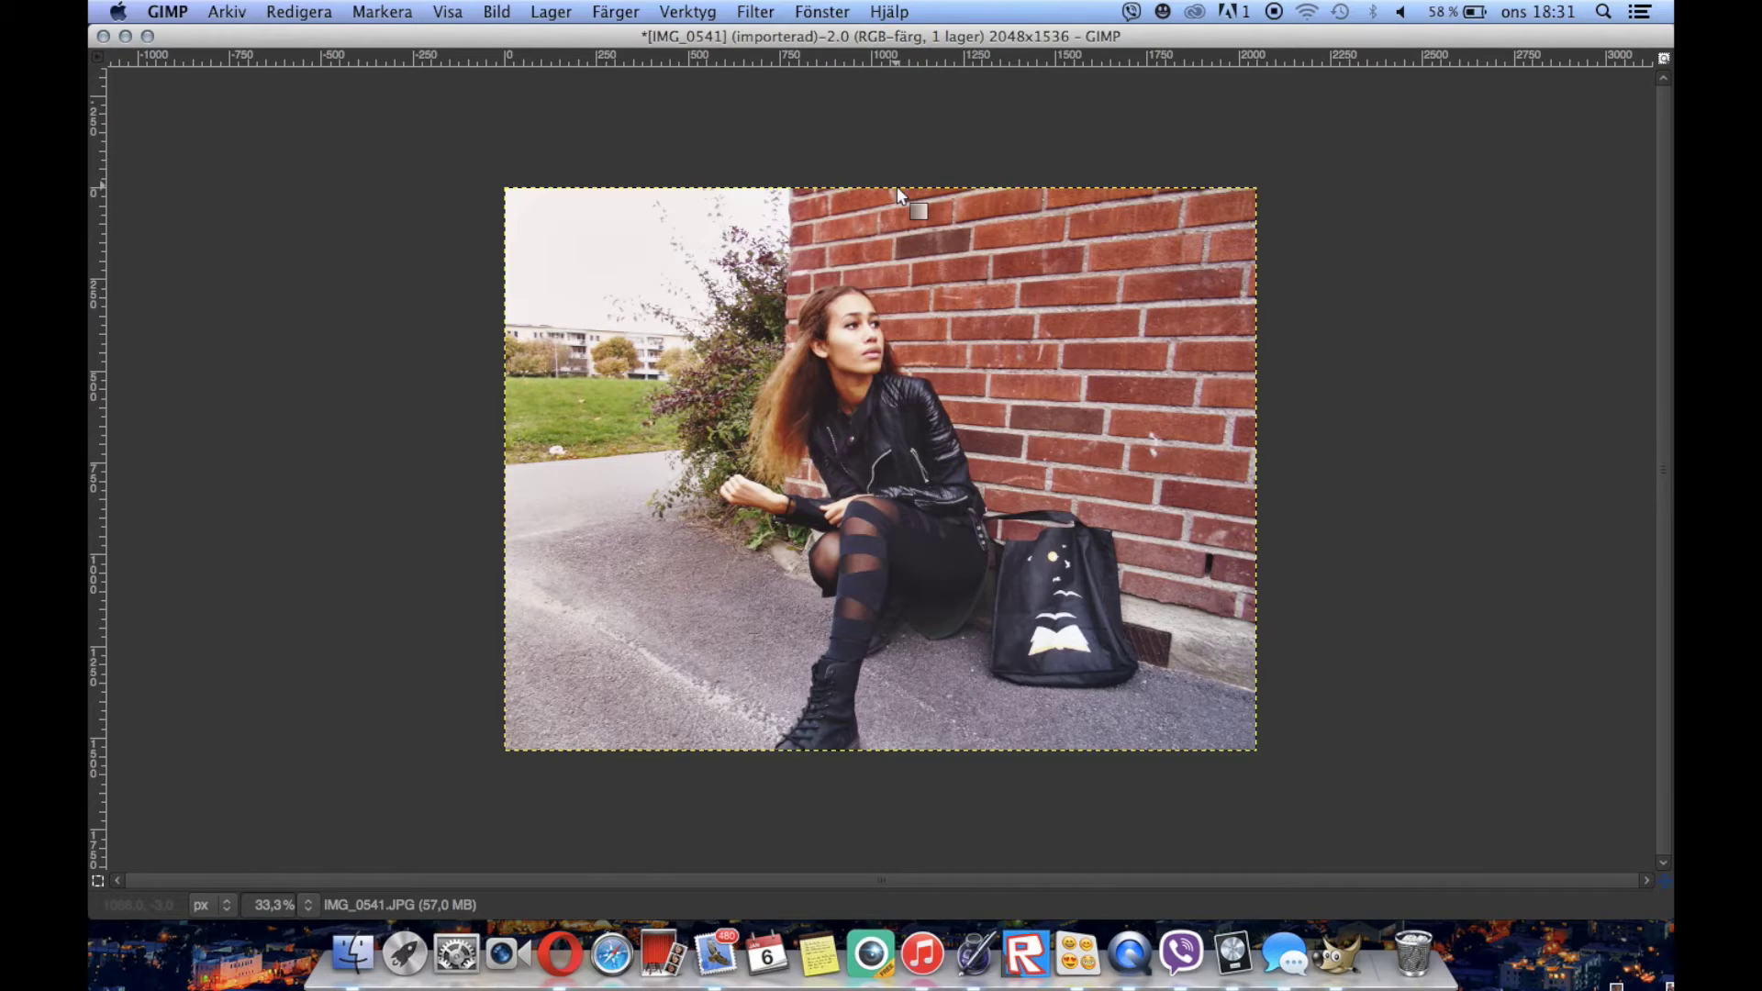
left_click_drag(512, 195, 1250, 741)
left_click(699, 11)
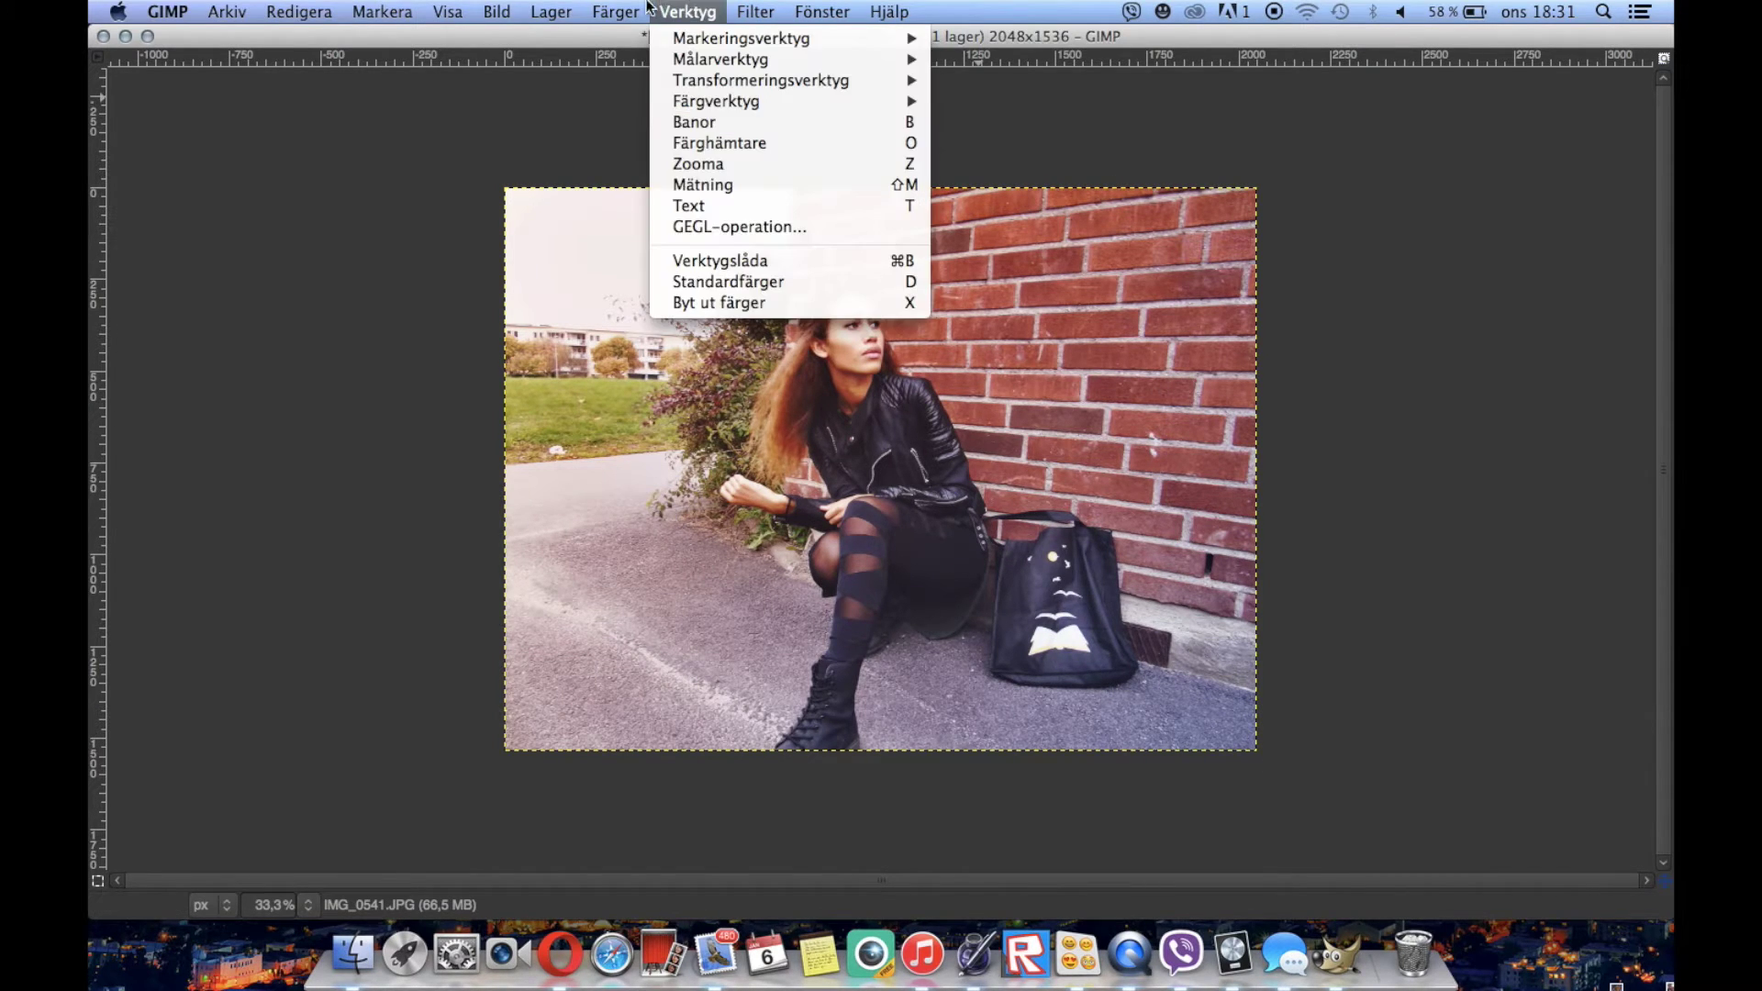
Lower the photo's saturation to -10 in Hue-Saturation, then open the original IMG_0541.JPG in Preview
mouse_move(614, 11)
left_click(646, 52)
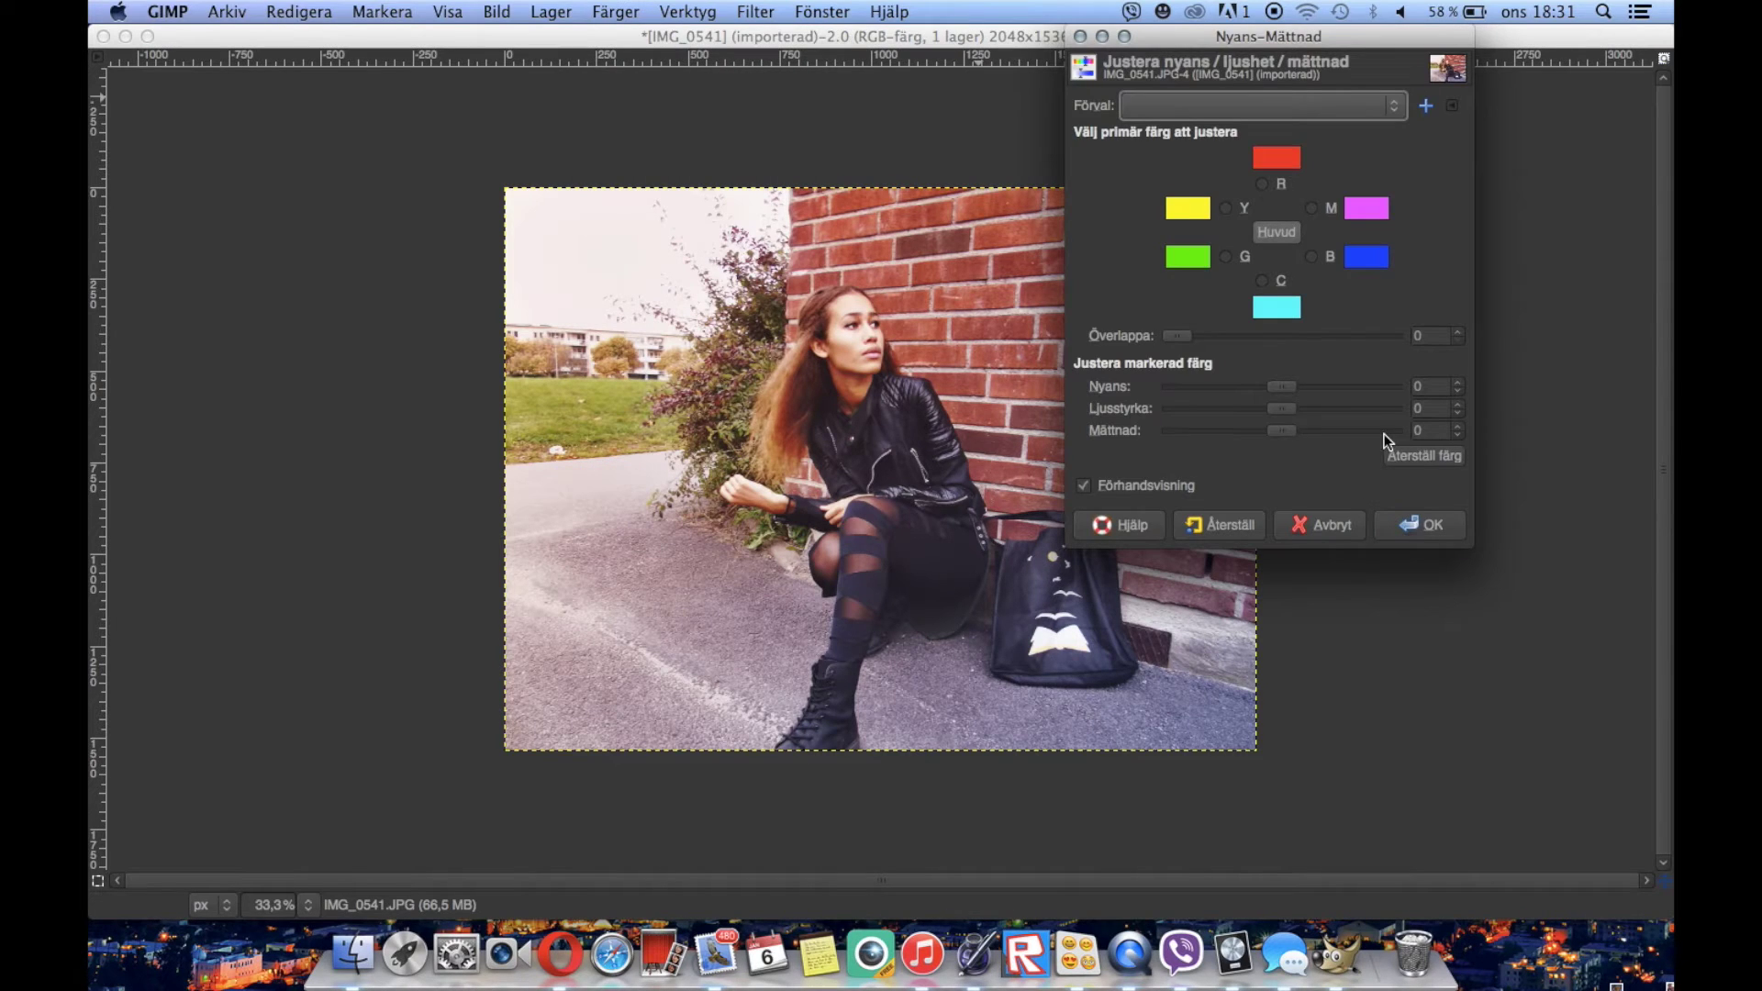
left_click_drag(1281, 431, 1277, 432)
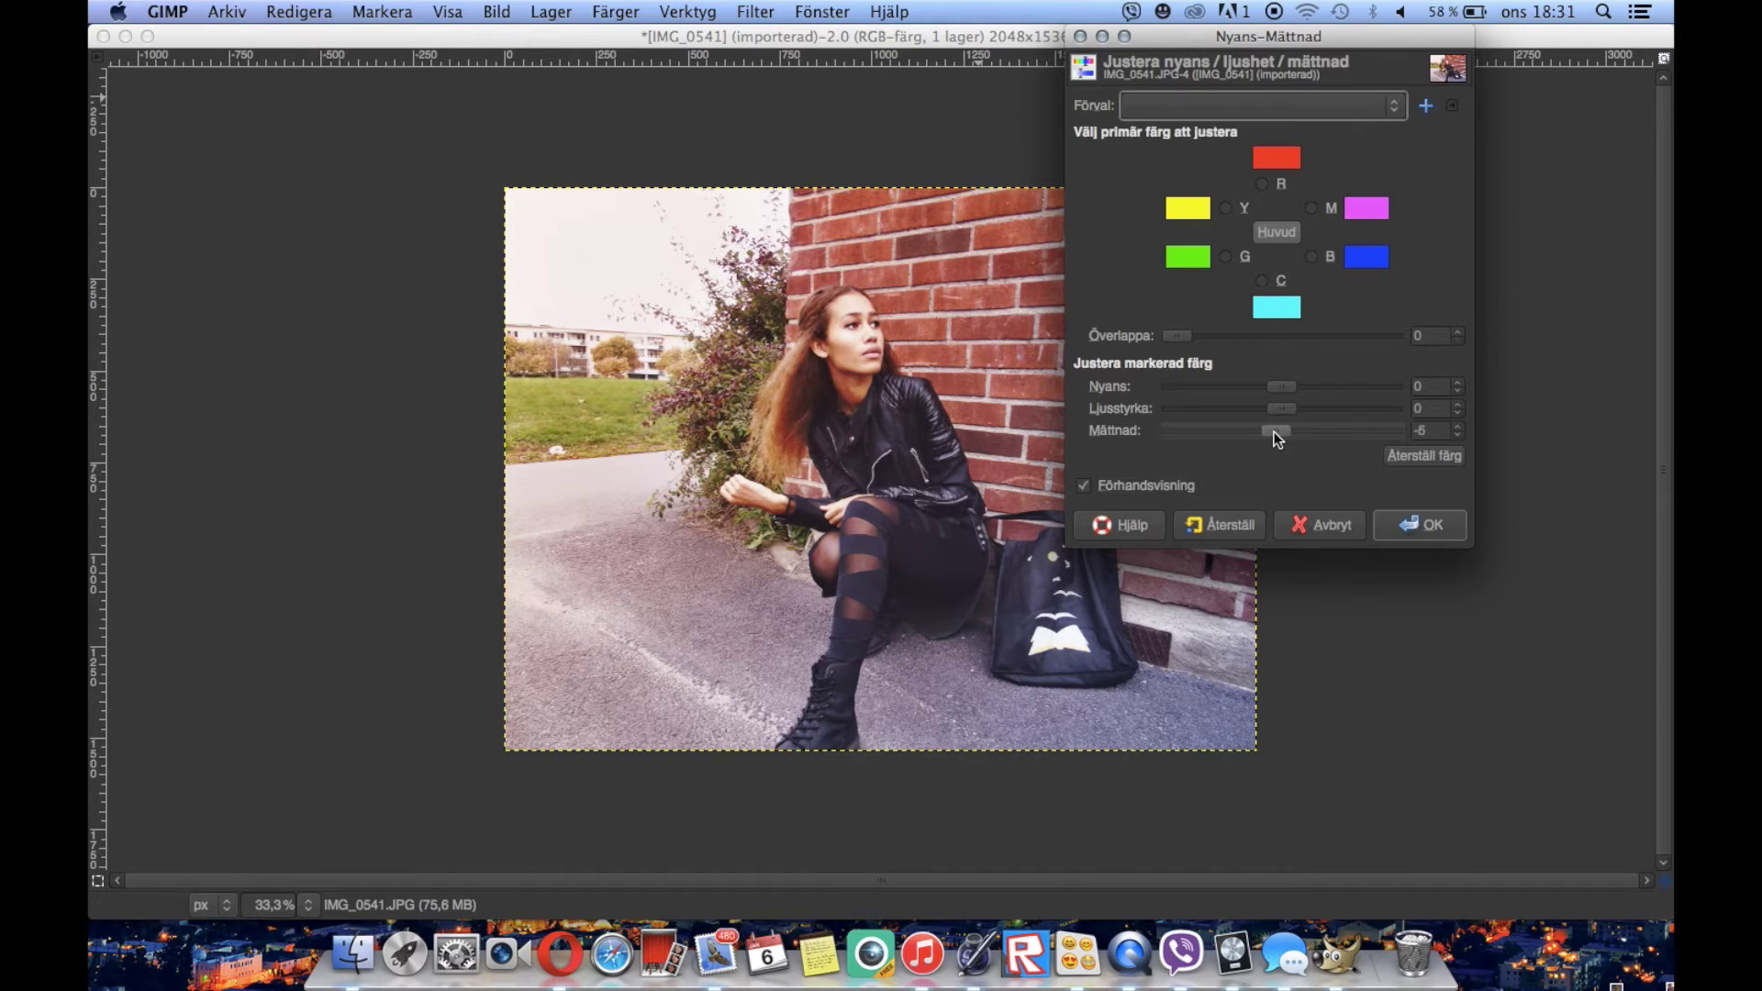
left_click_drag(1272, 431, 1270, 431)
left_click(1407, 520)
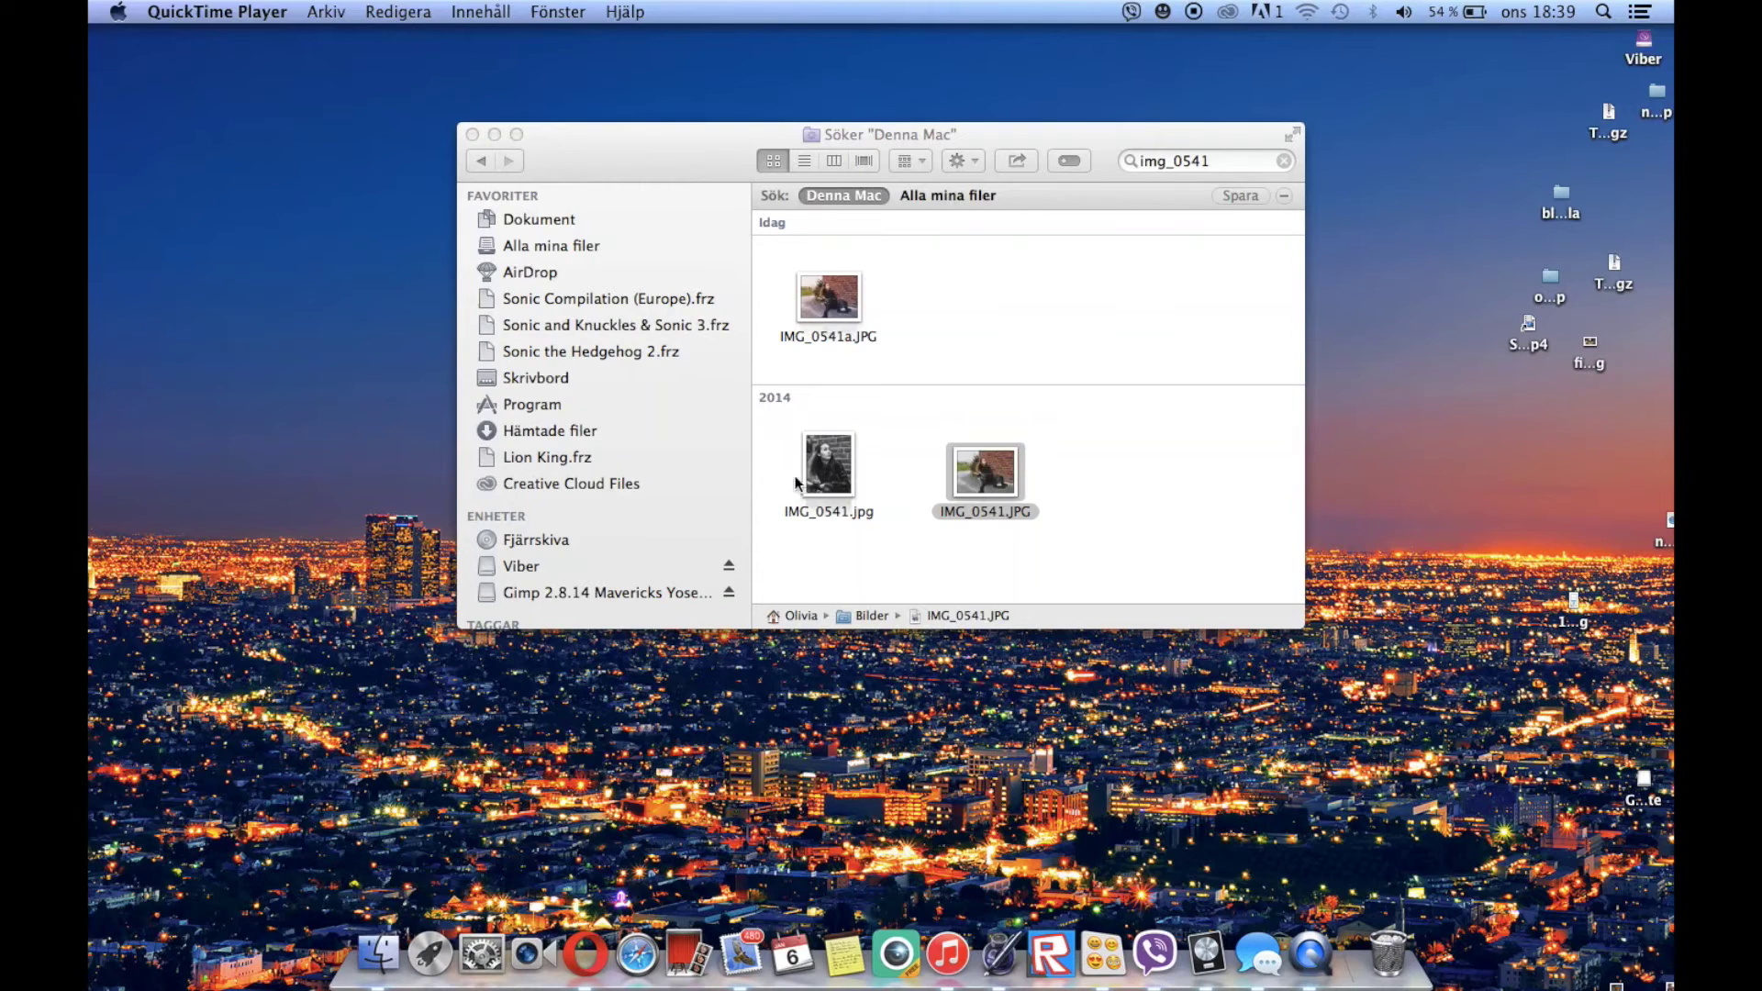
double_click(970, 474)
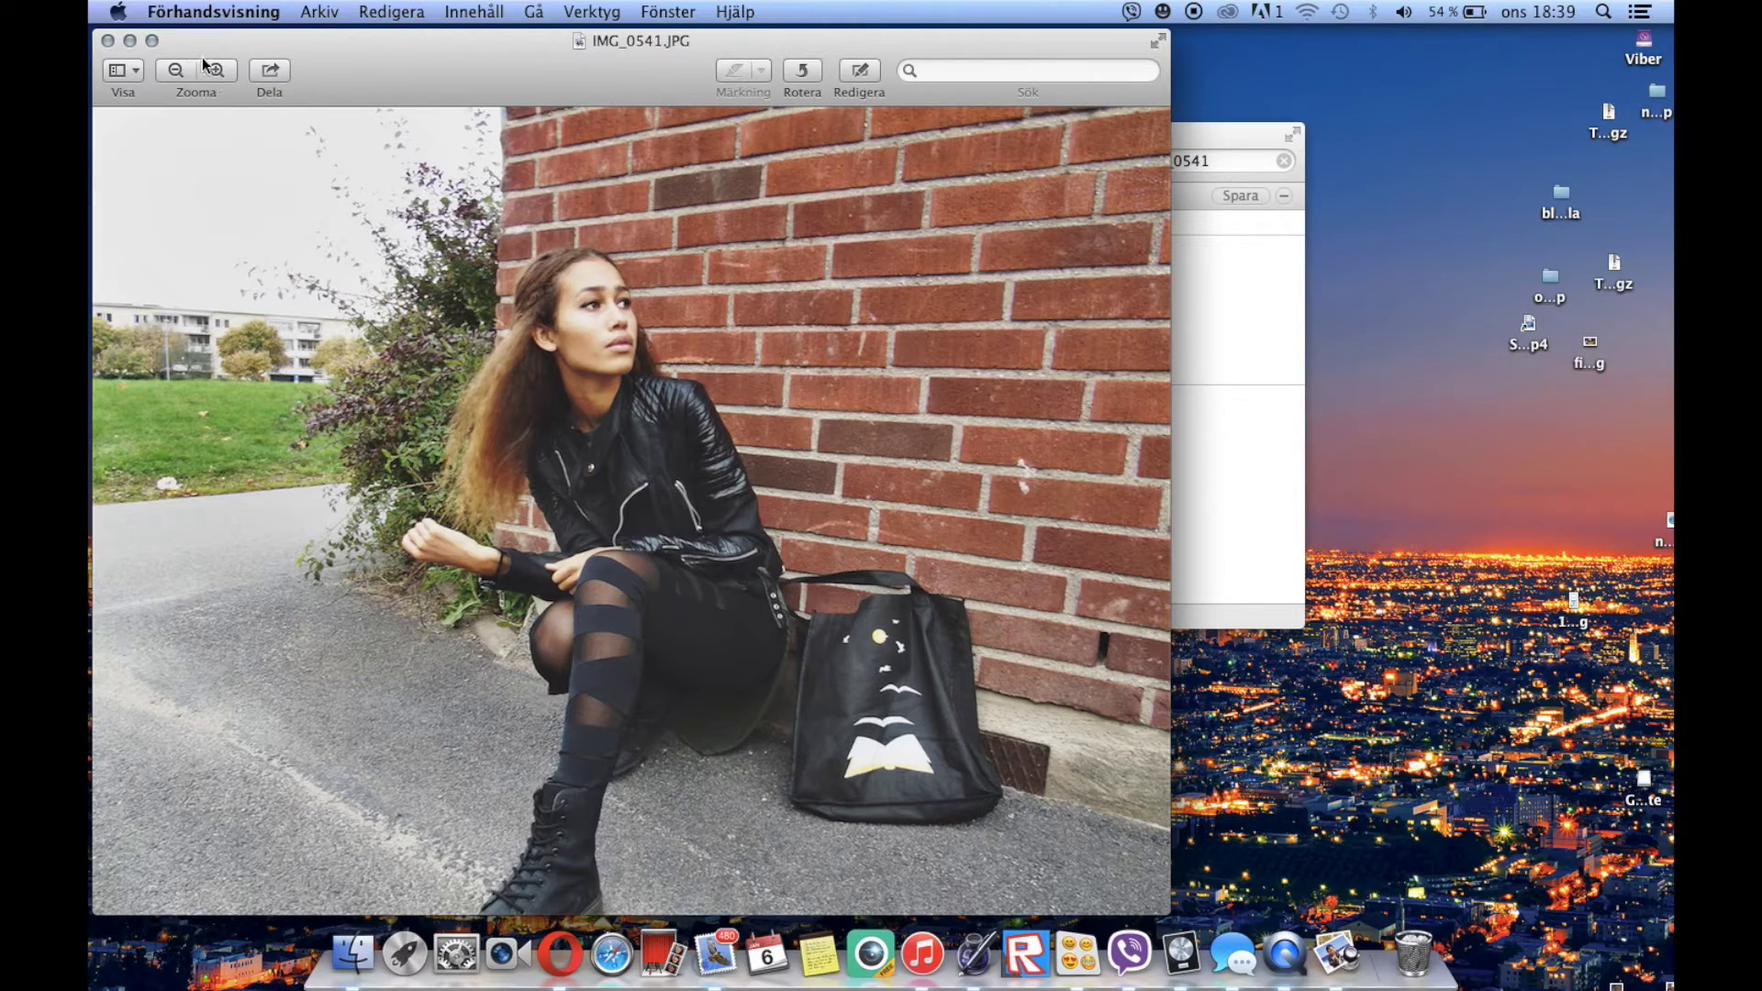
View the original IMG_0541.JPG, then the edited IMG_0541a.JPG, closing each Preview window
left_click_drag(89, 37, 106, 46)
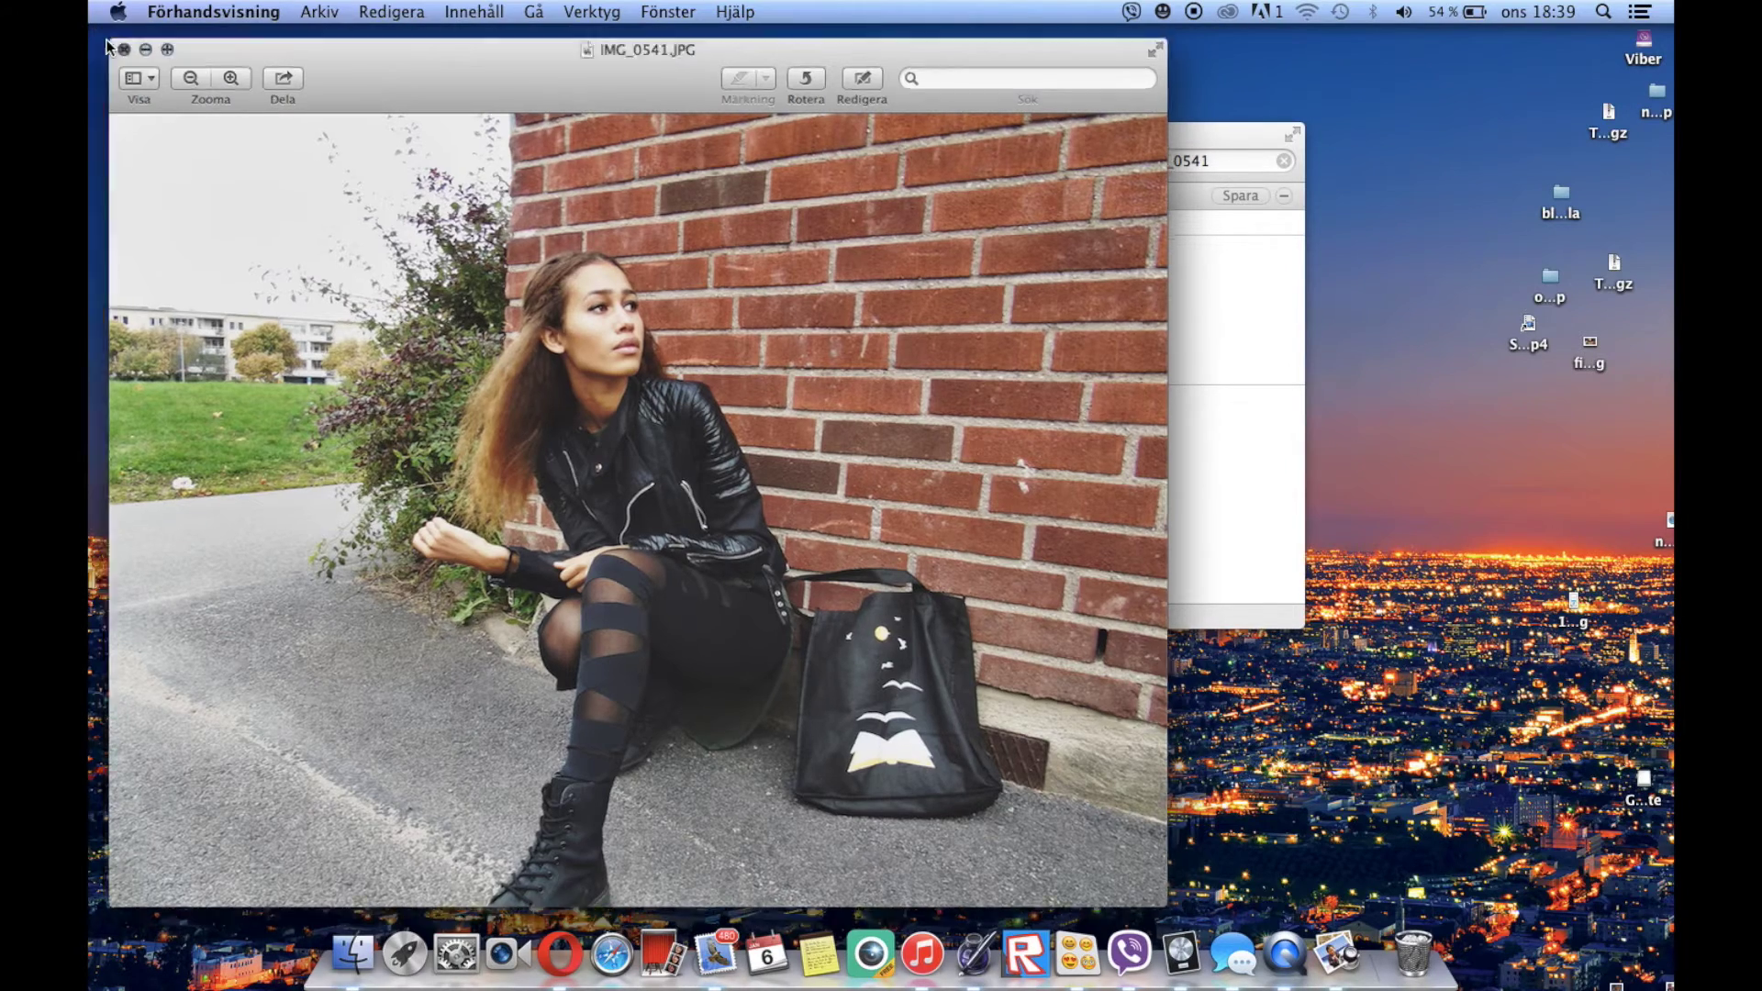
left_click(124, 49)
double_click(815, 306)
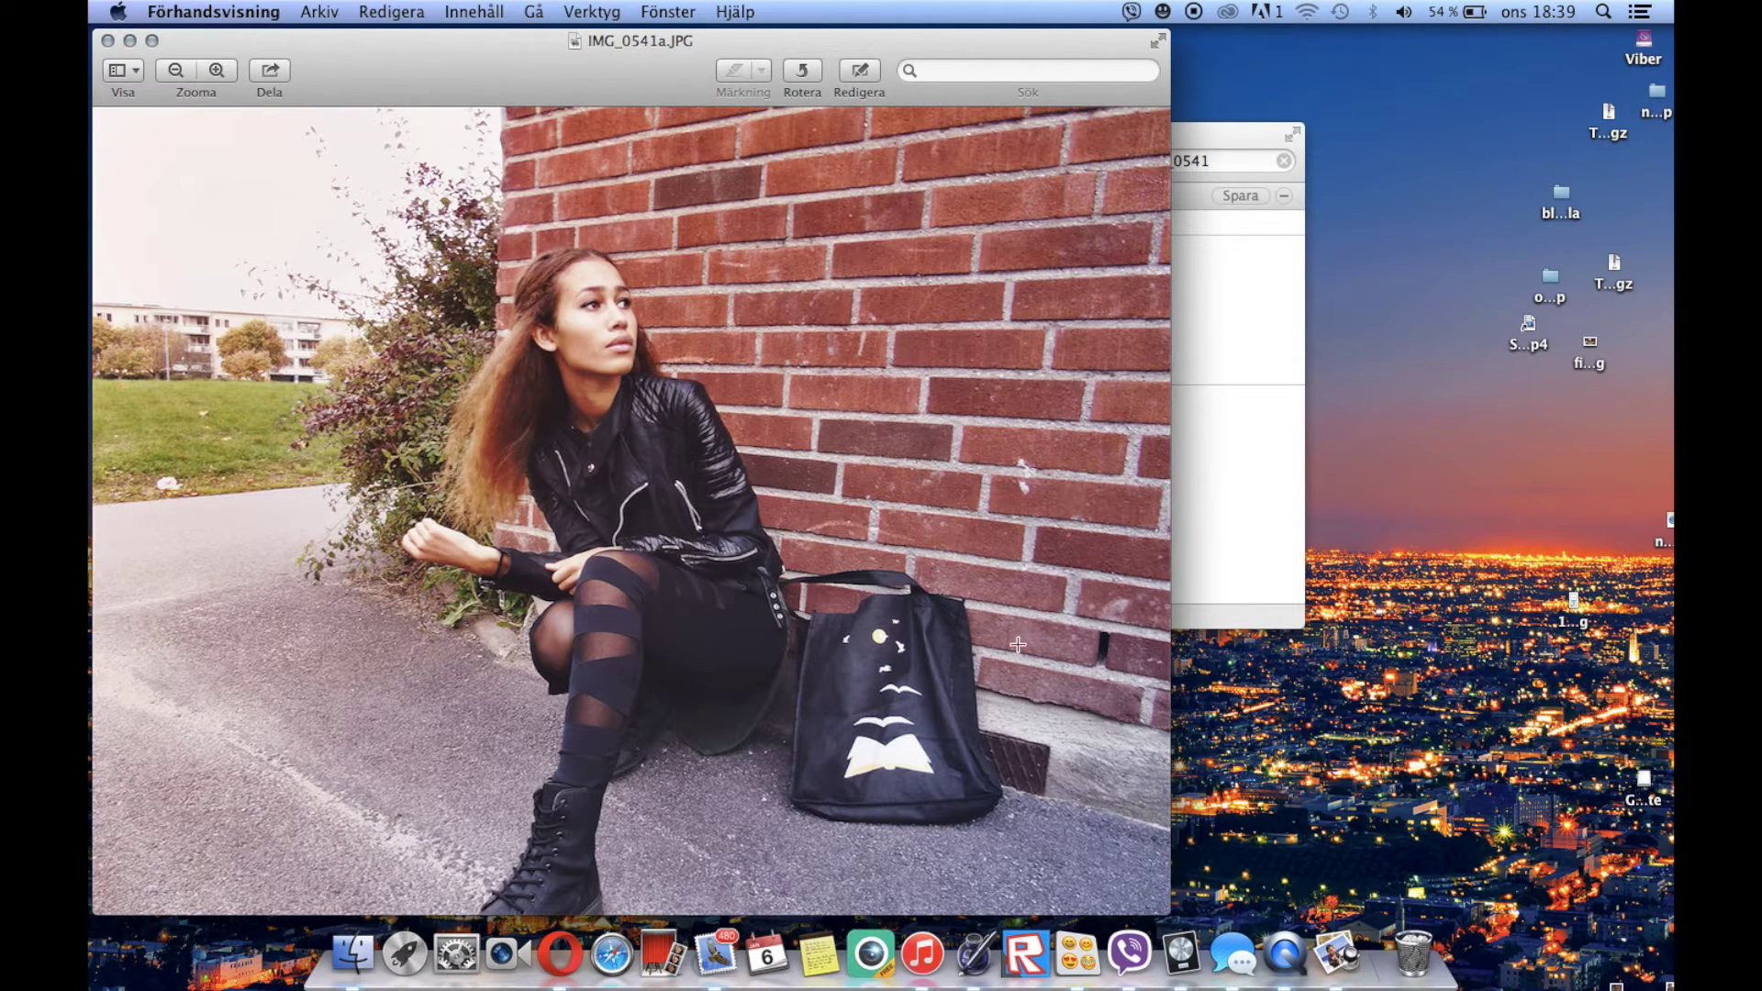
left_click(107, 40)
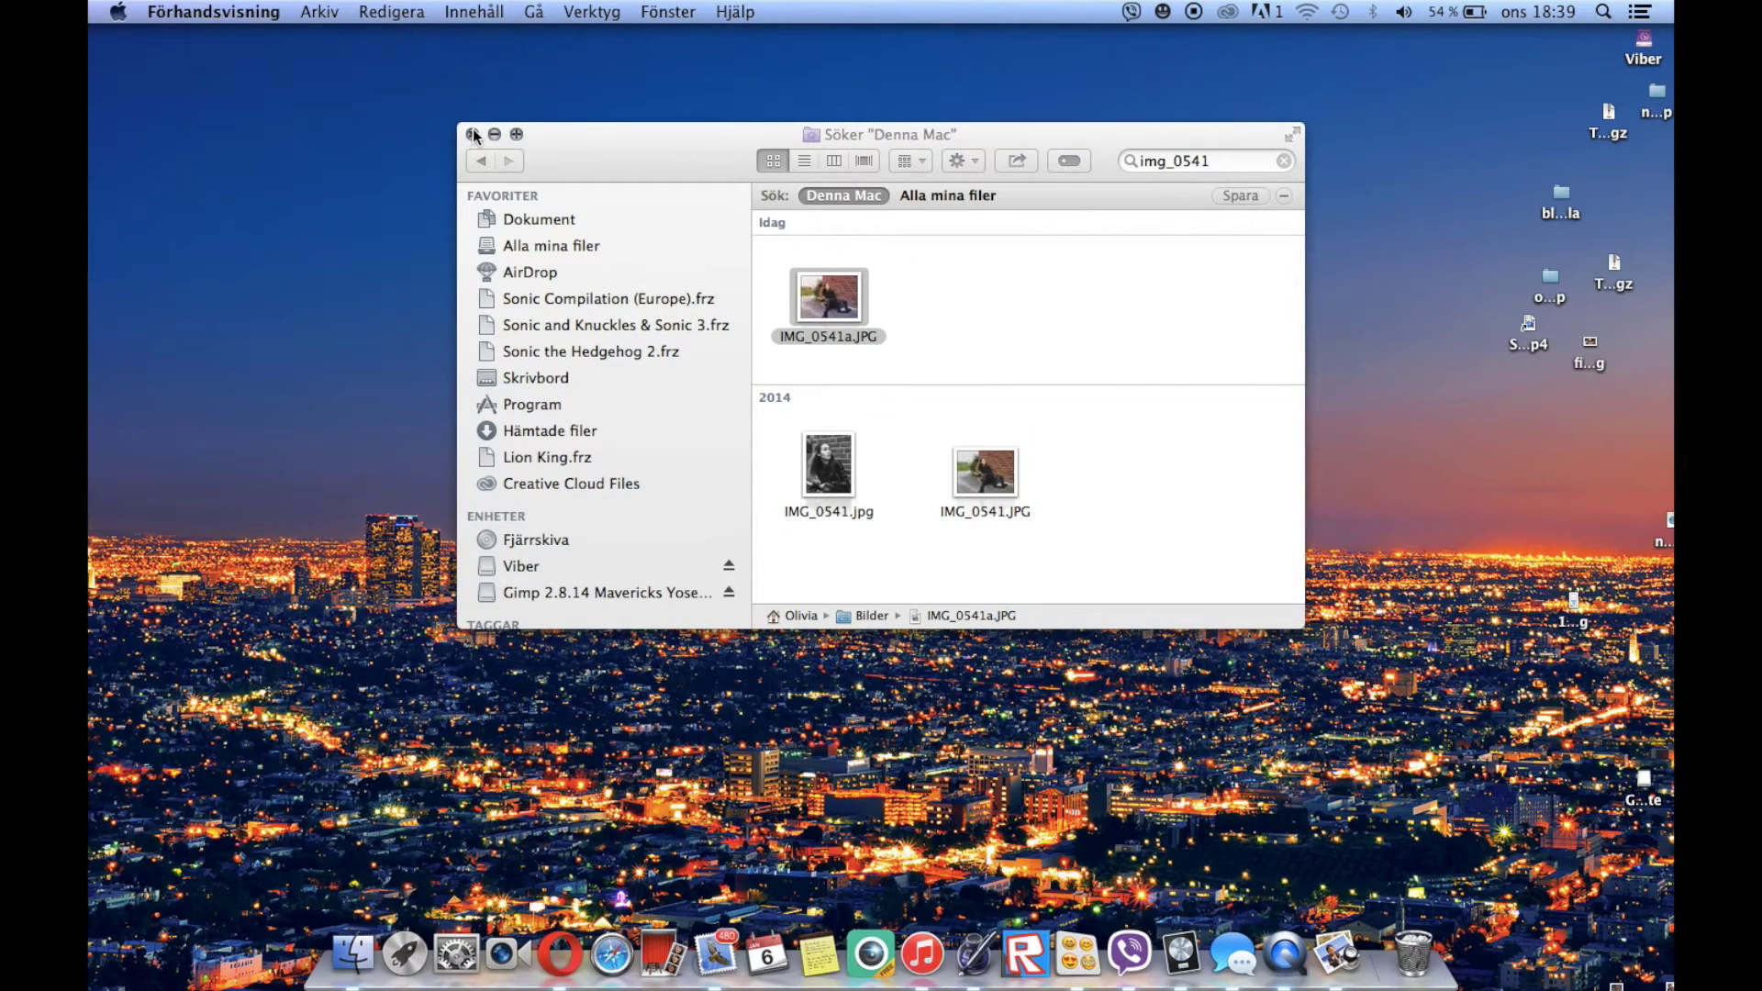
Close the img_0541 search results, launch GIMP from its disk, and show All My Files
left_click(472, 134)
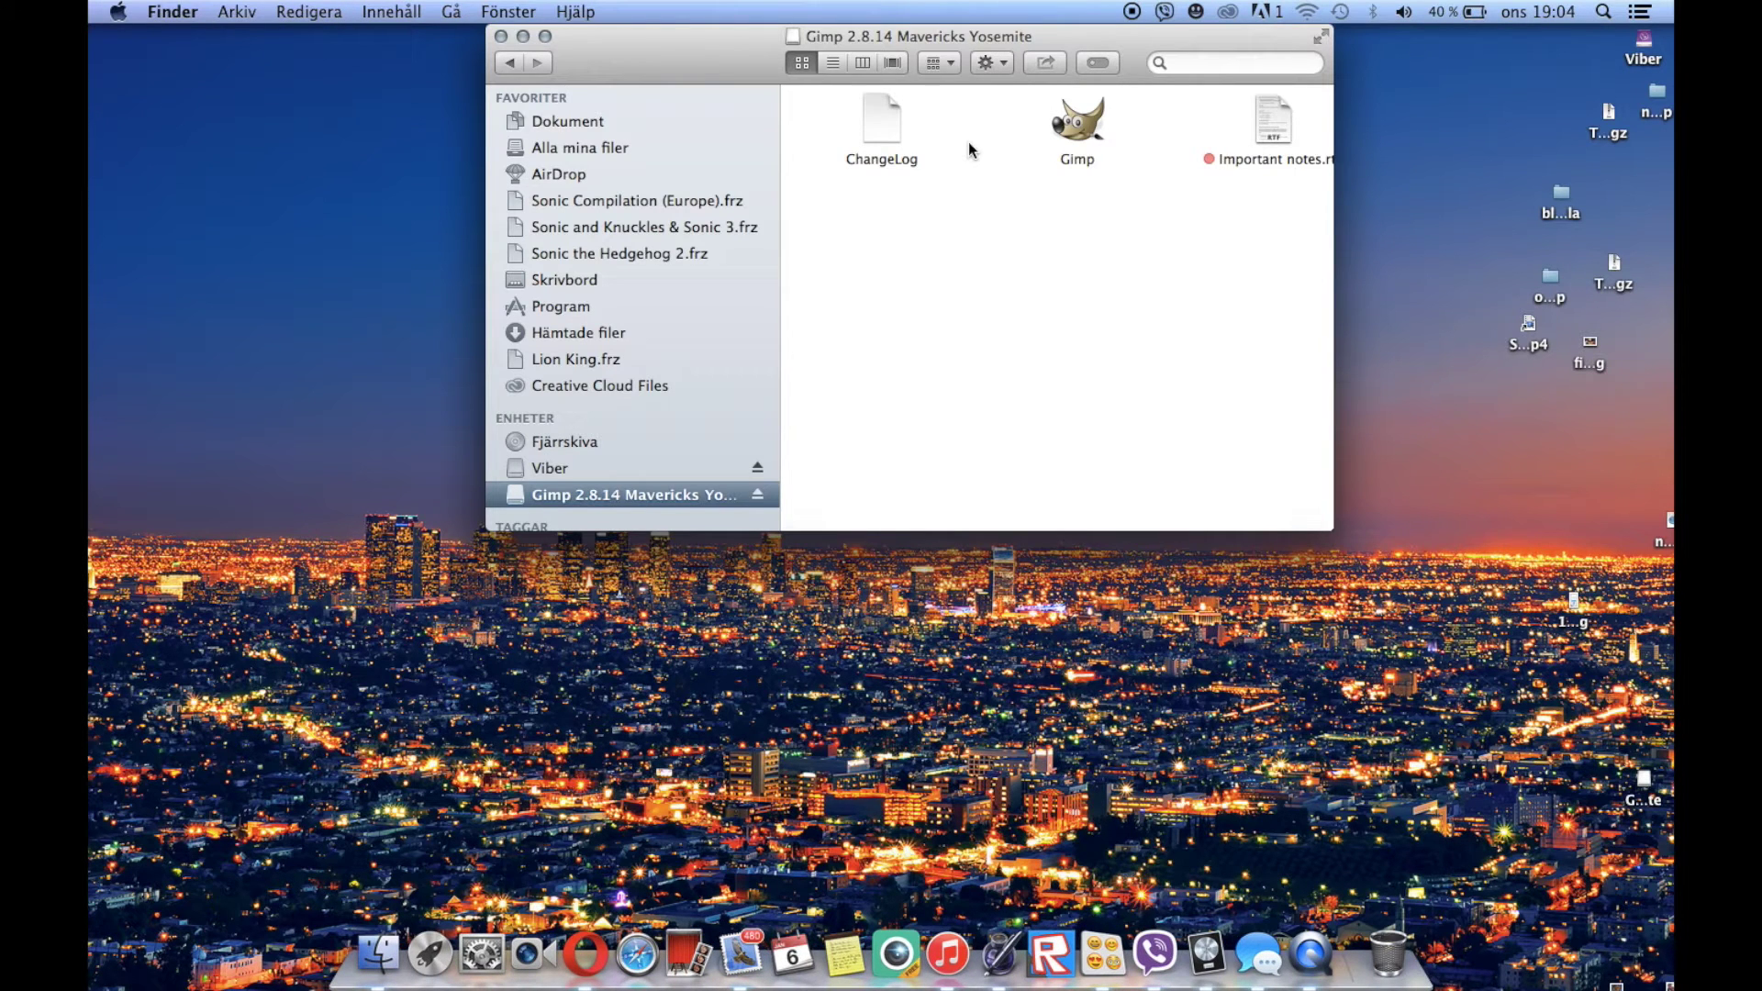
double_click(1071, 127)
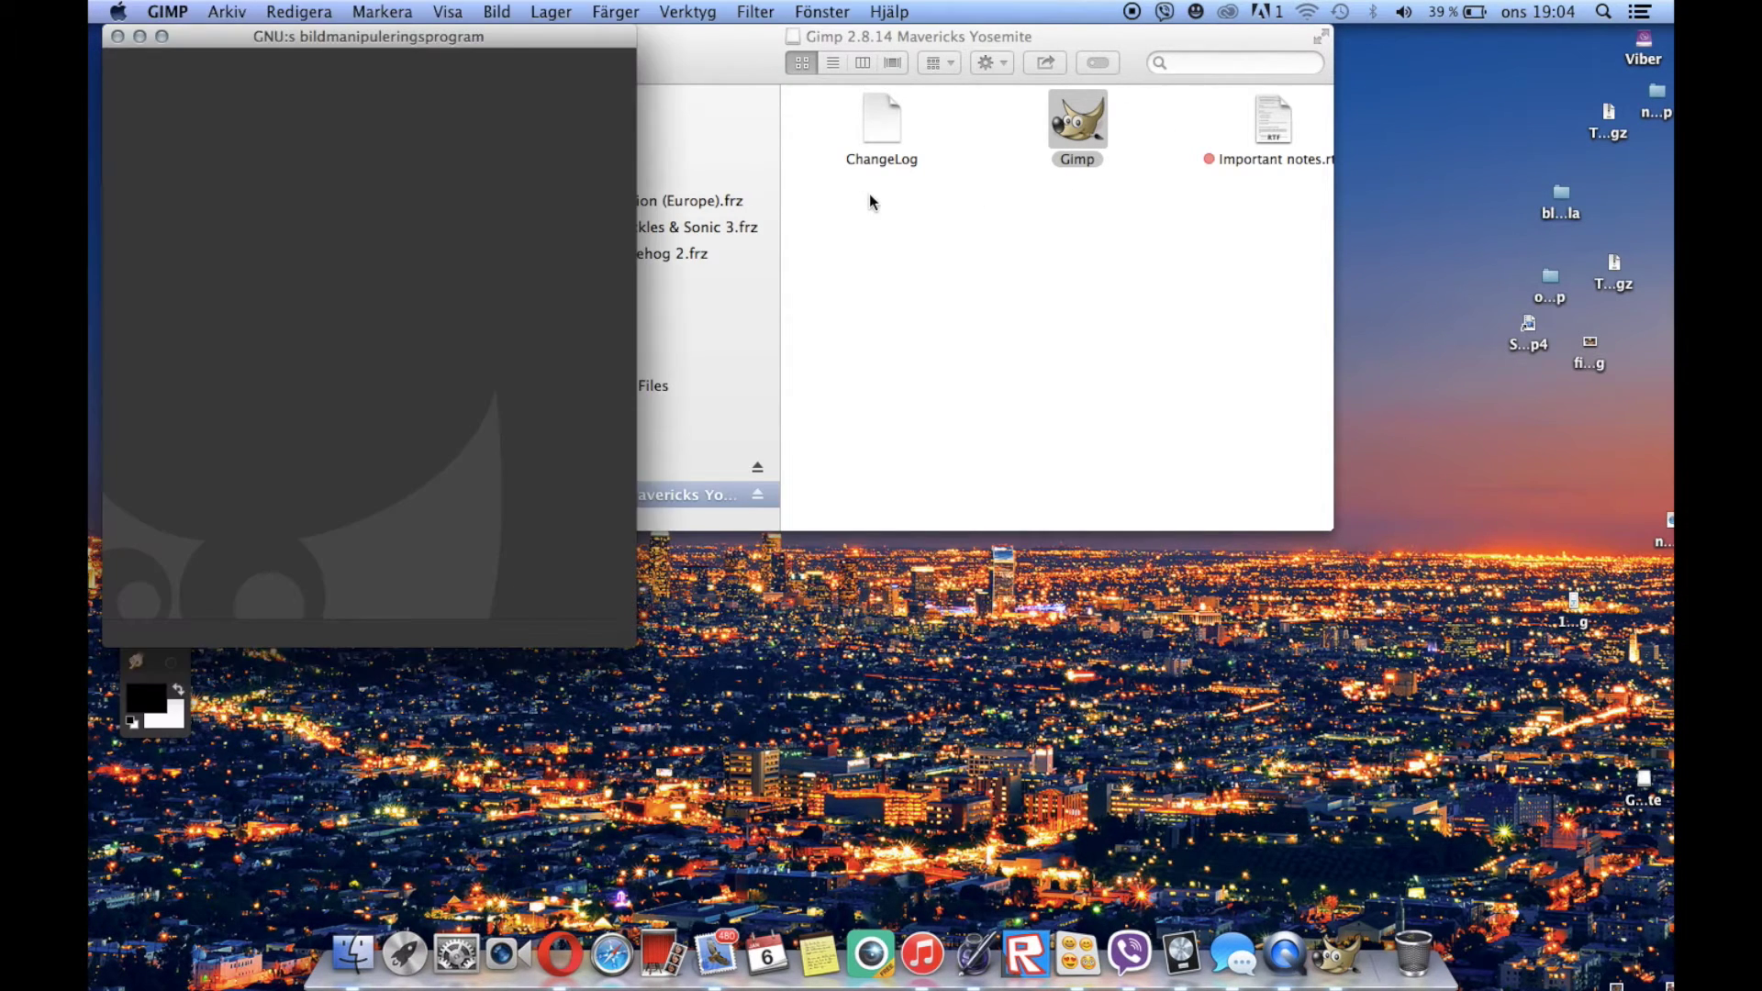
left_click(868, 194)
left_click(579, 150)
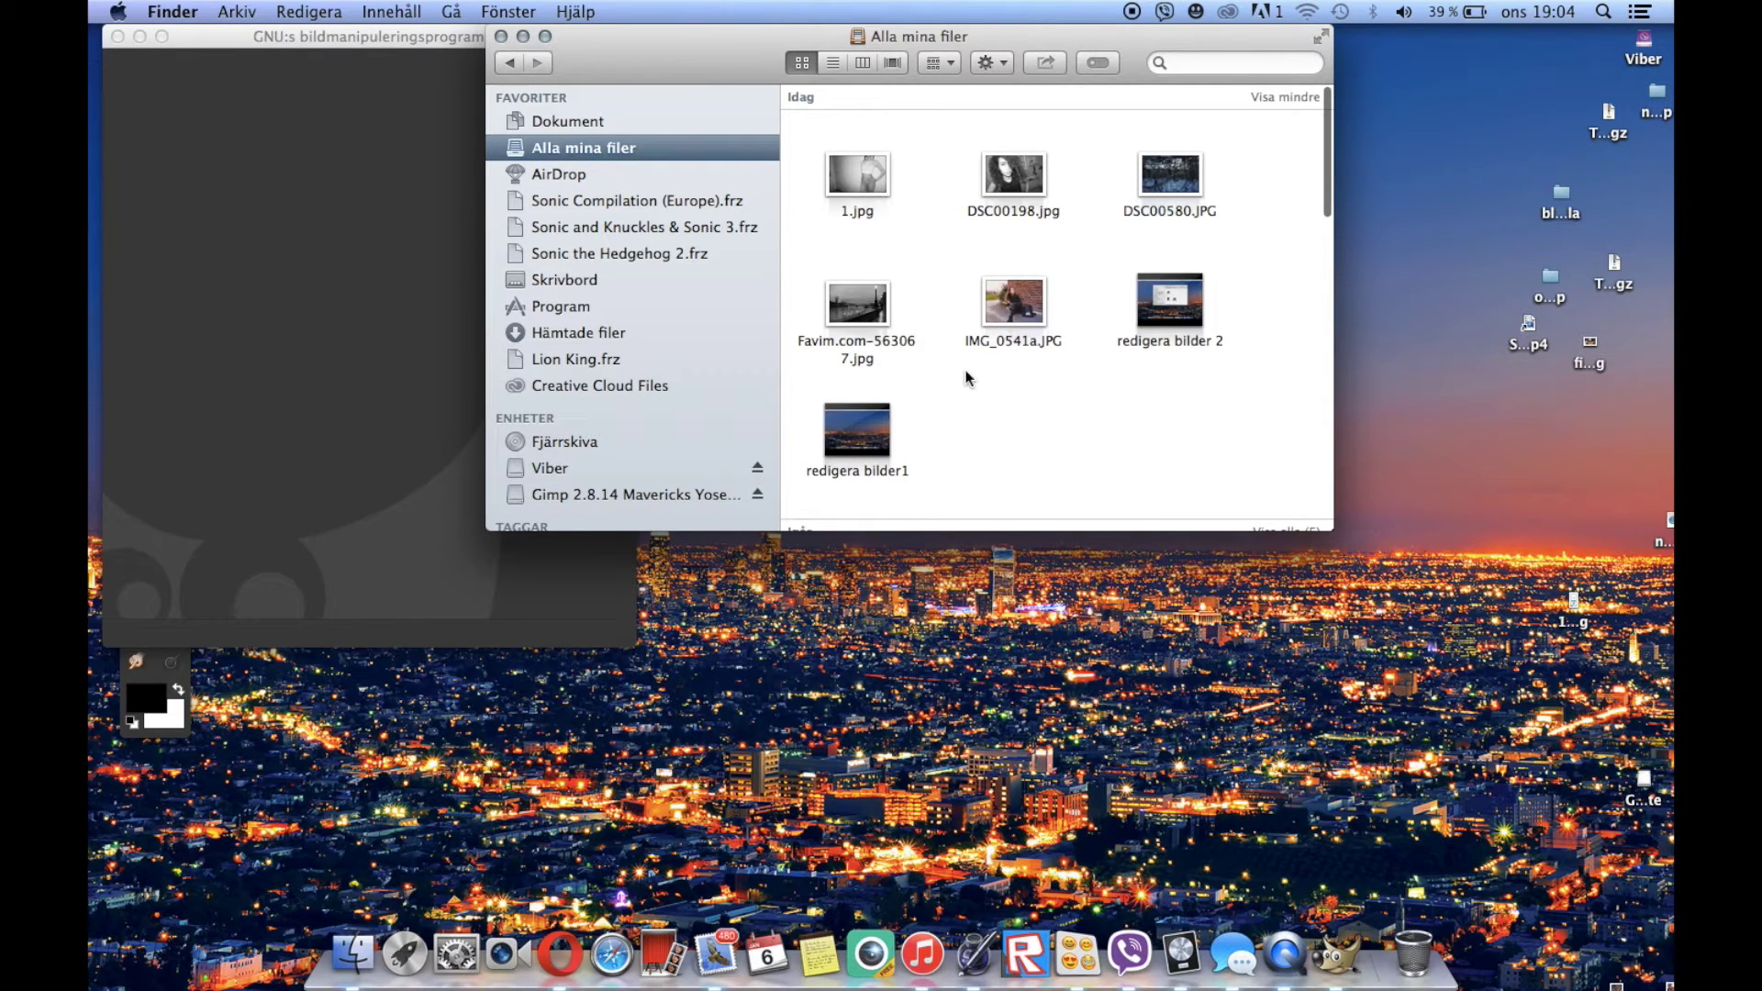
Expand the Yesterday and 2014 sections and drag the _sbig.jpg sunset photo onto GIMP
scroll(965, 377, "down", 1)
scroll(965, 376, "down", 5)
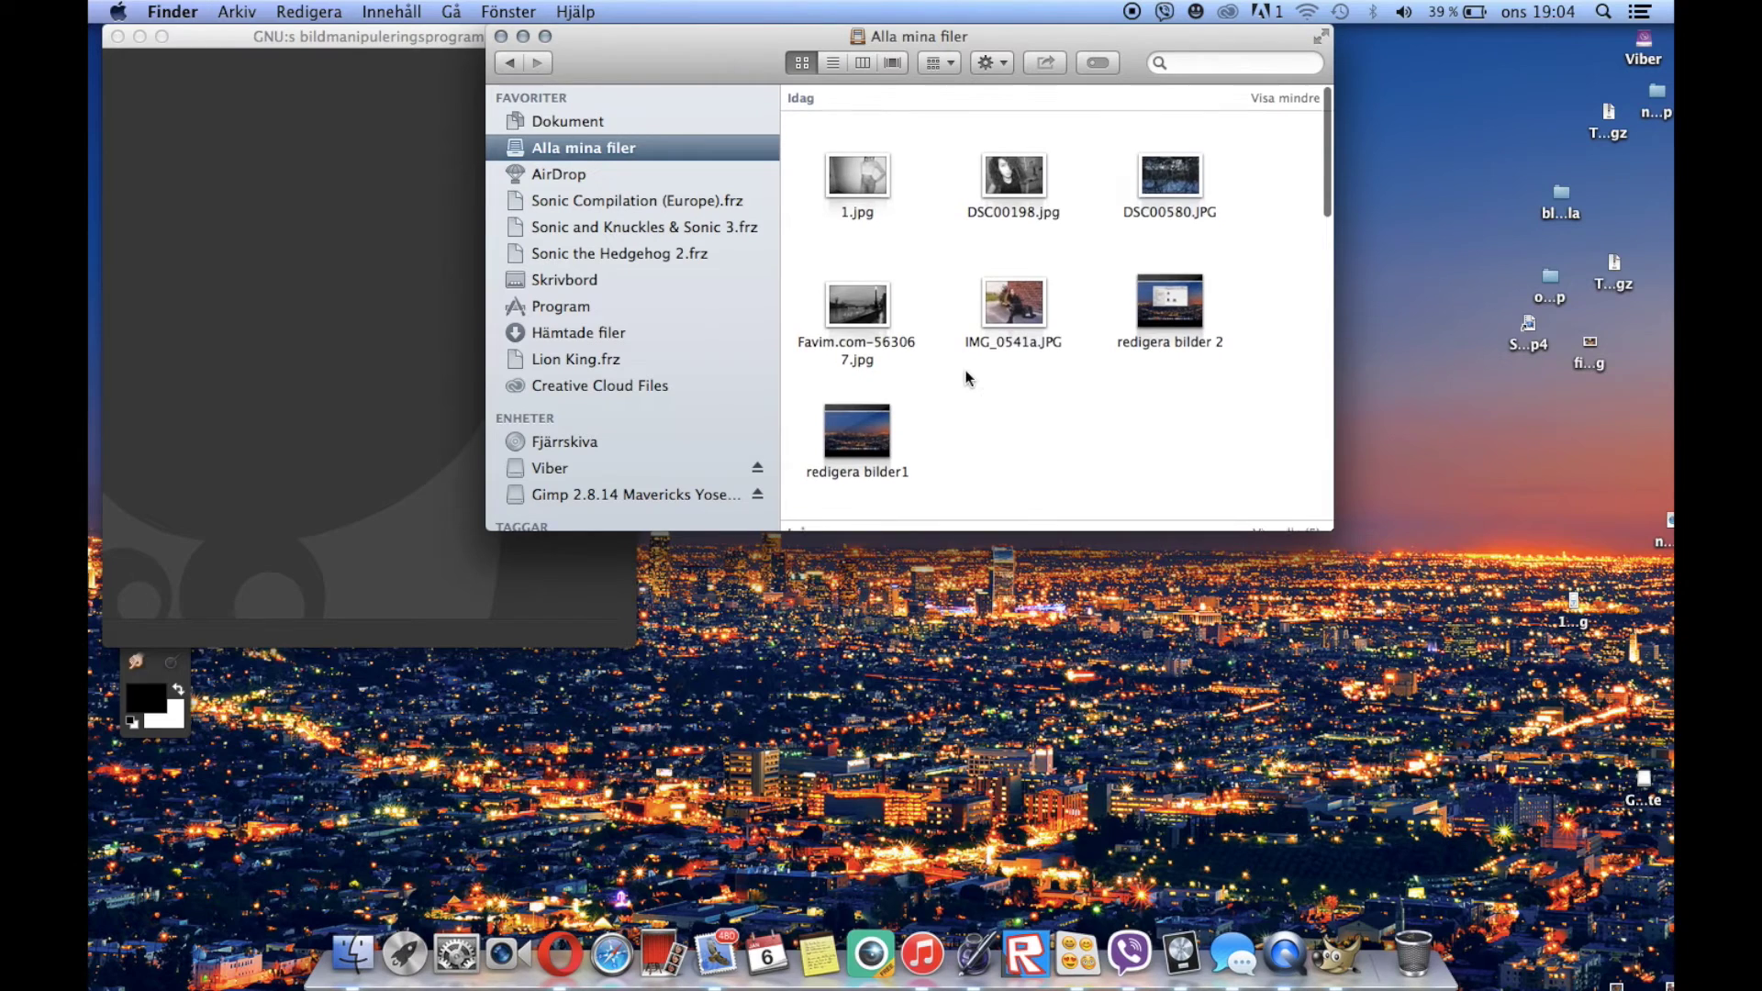
scroll(1176, 388, "down", 5)
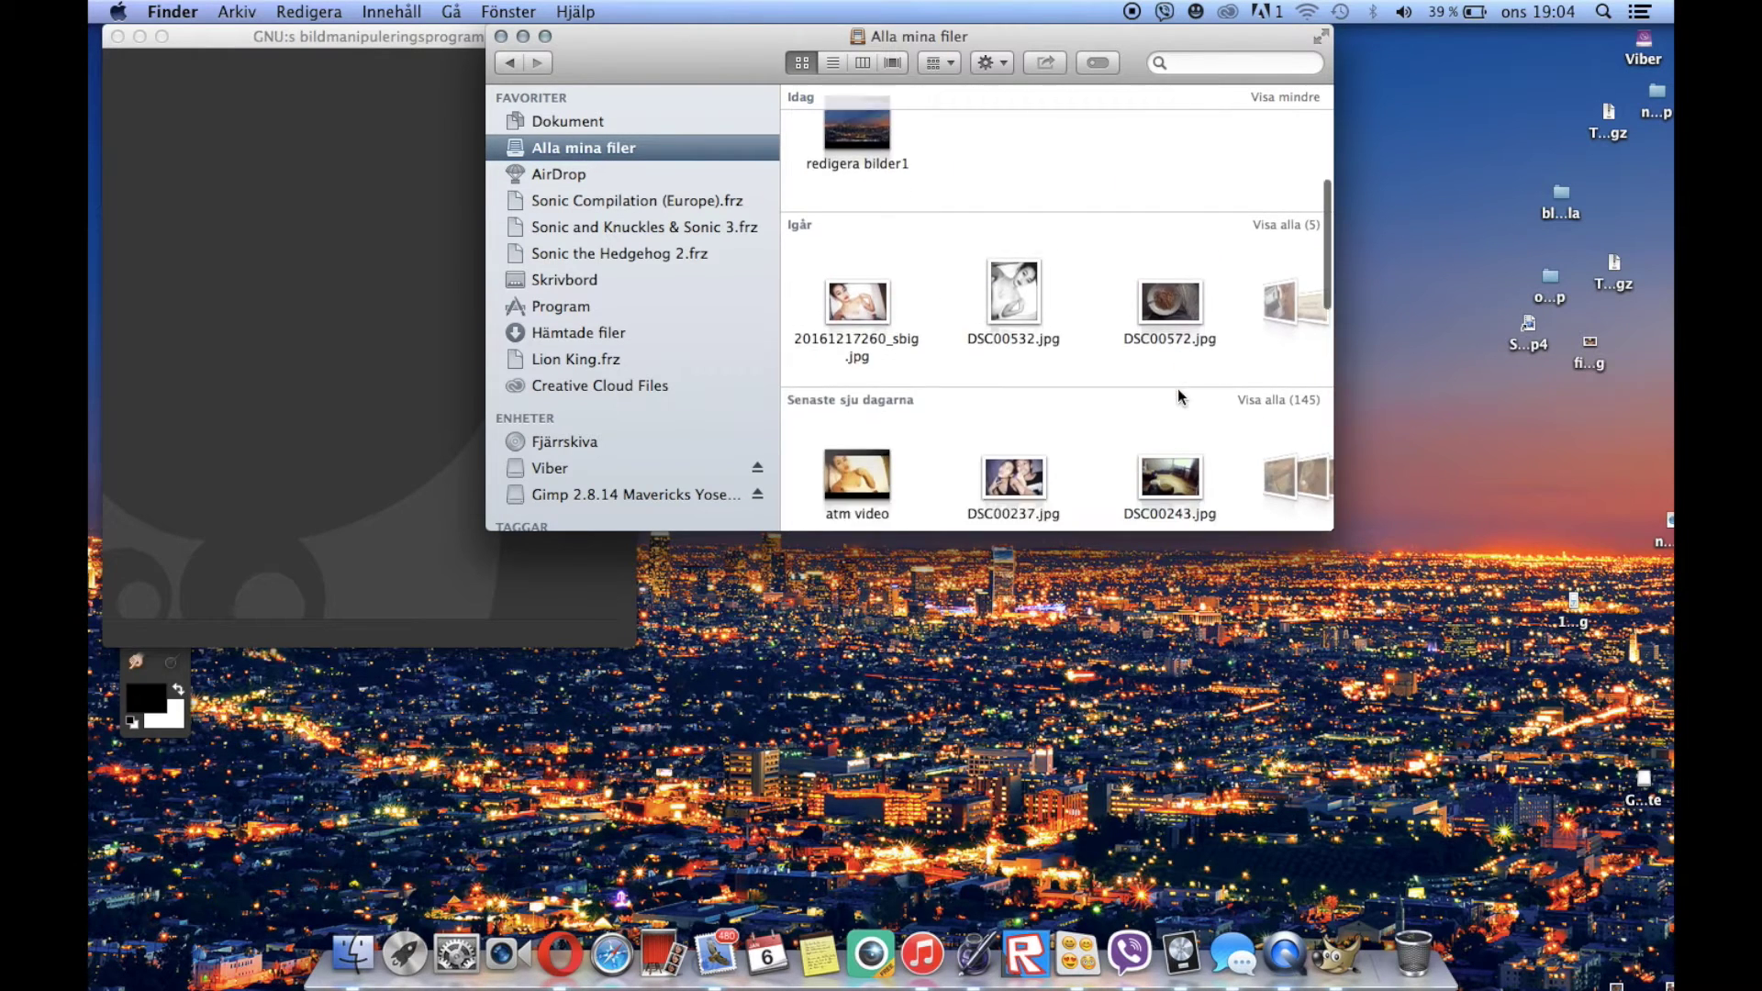
left_click(1278, 170)
scroll(1276, 277, "down", 10)
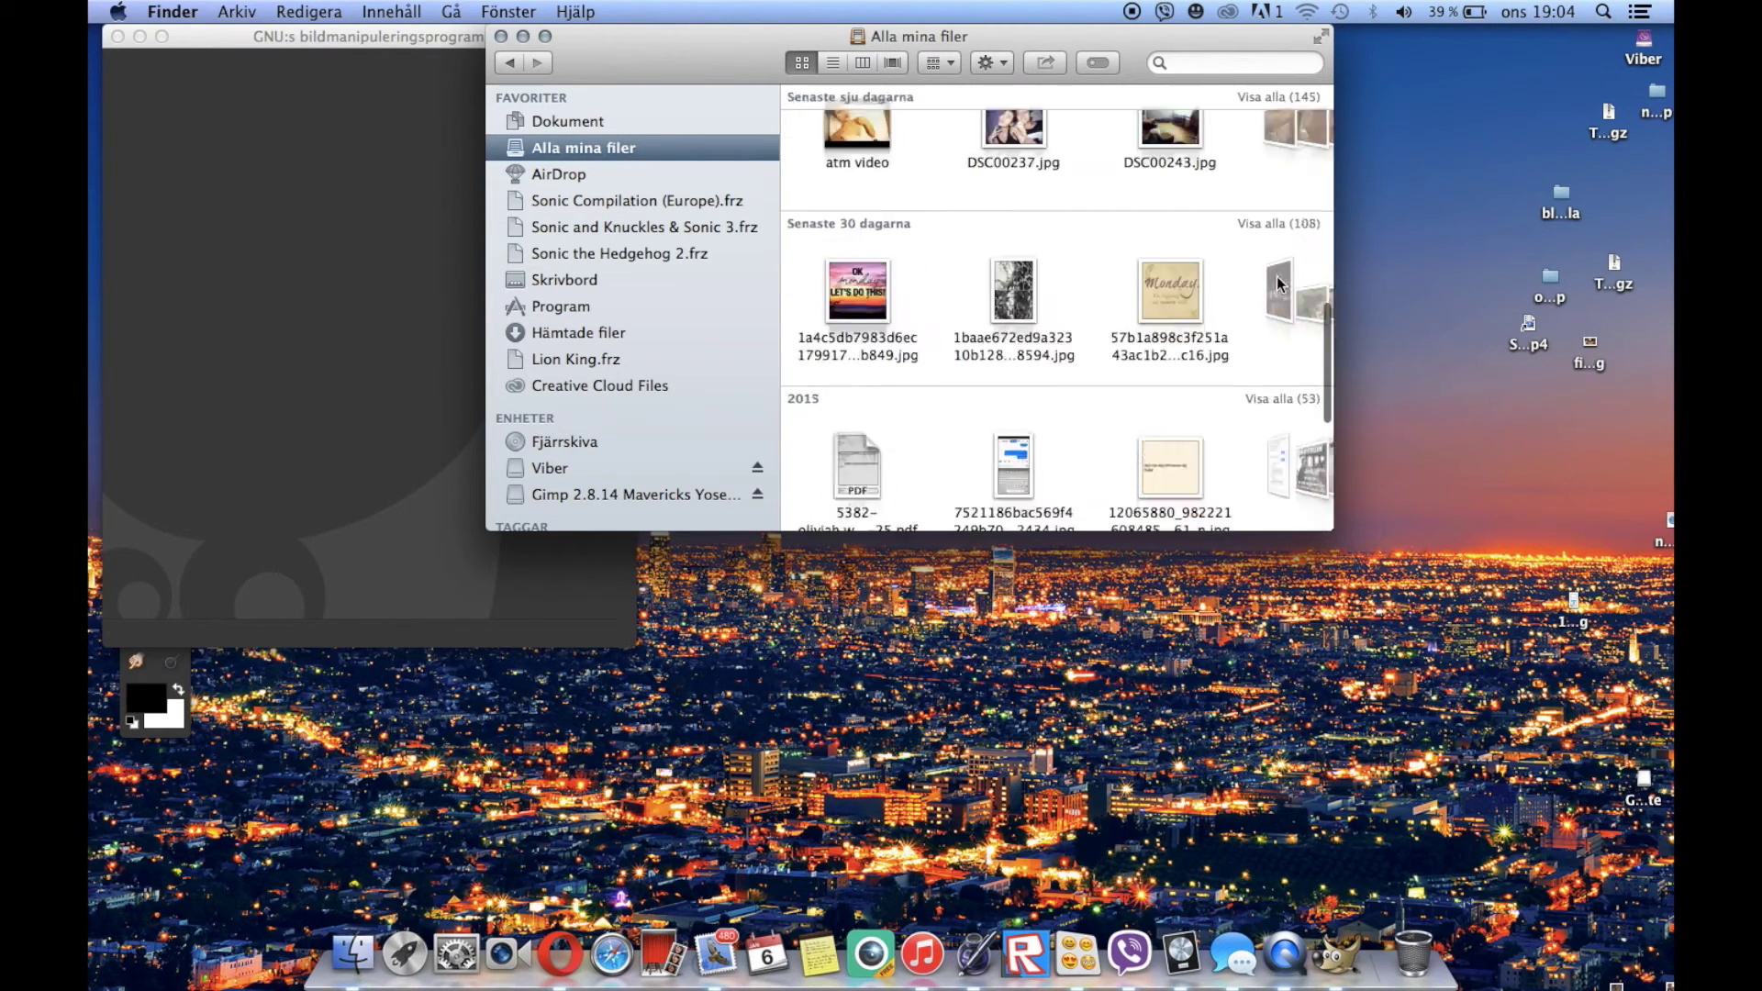
left_click(1279, 185)
scroll(1243, 362, "down", 5)
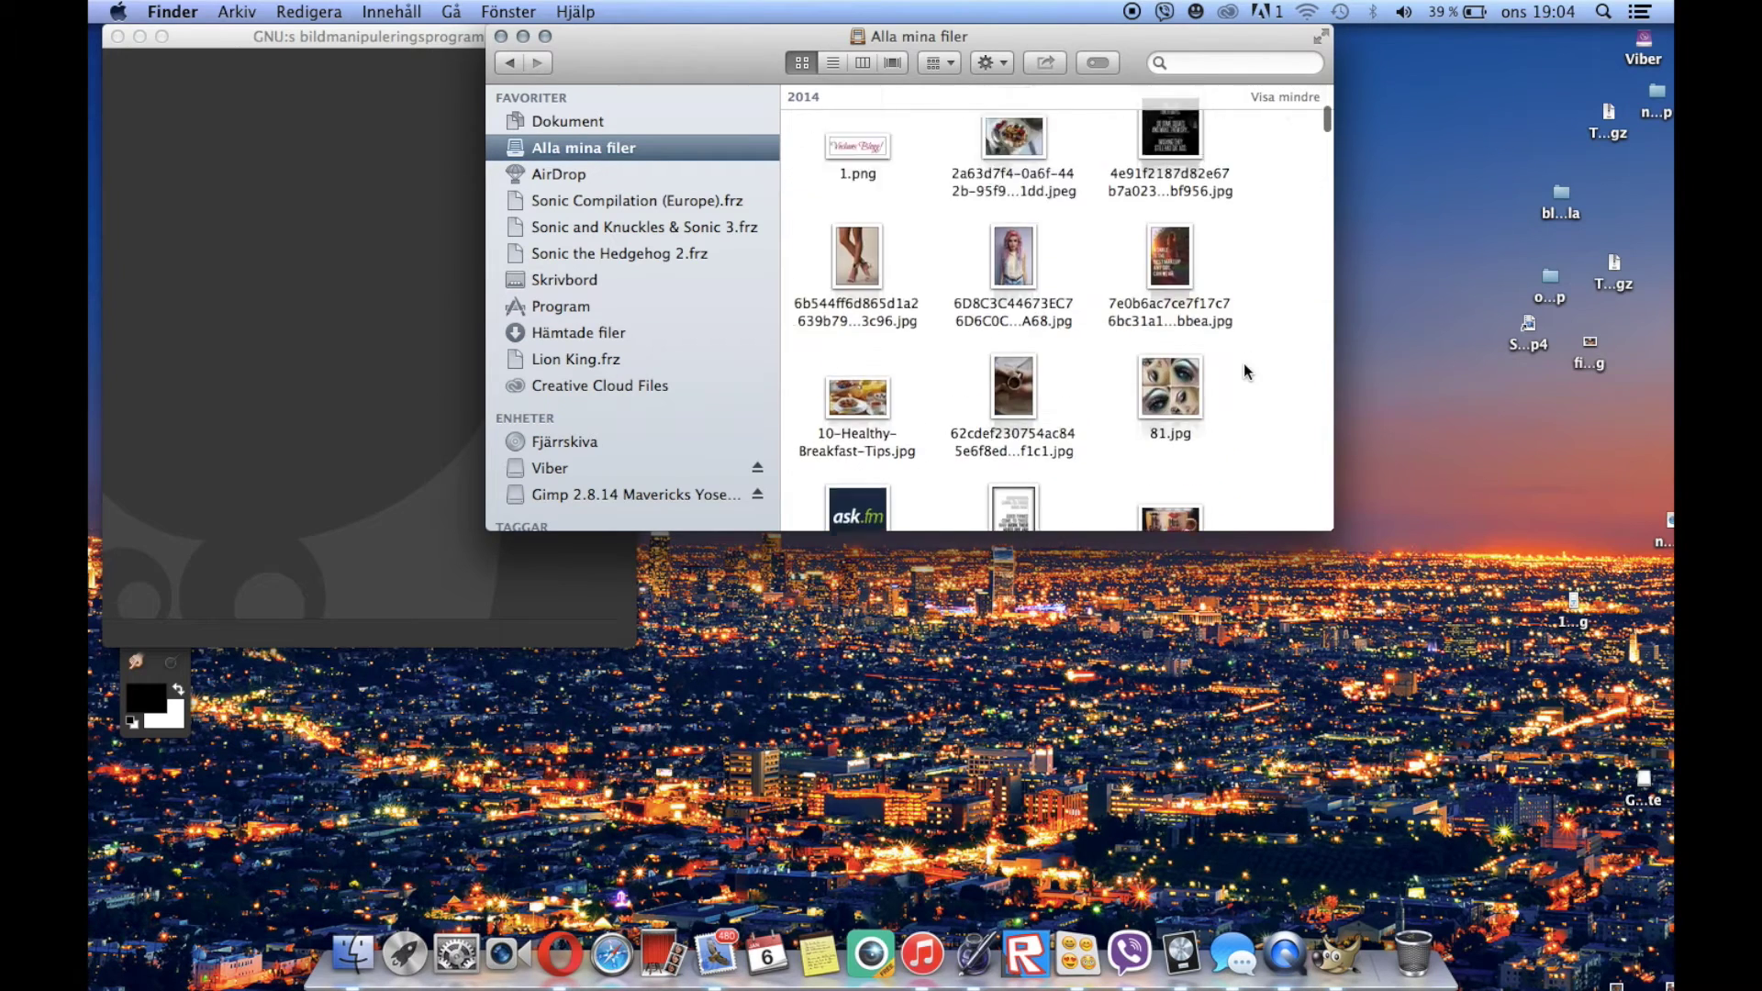
scroll(1242, 361, "down", 10)
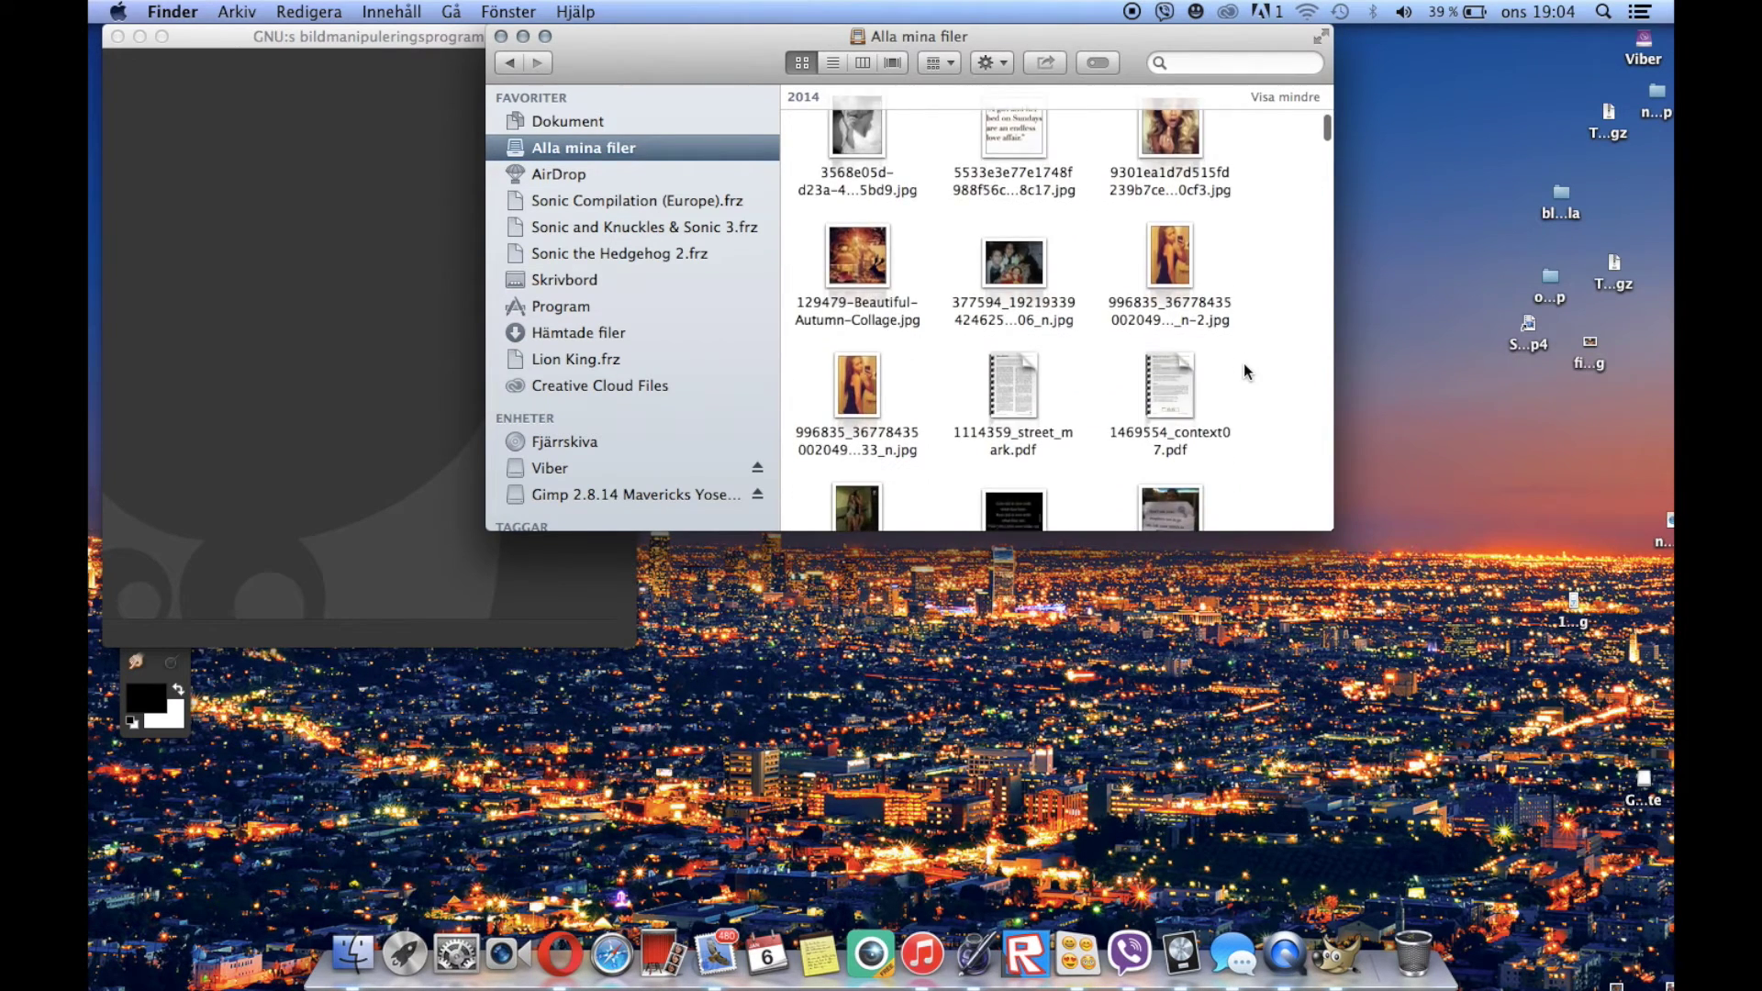
scroll(1244, 365, "down", 10)
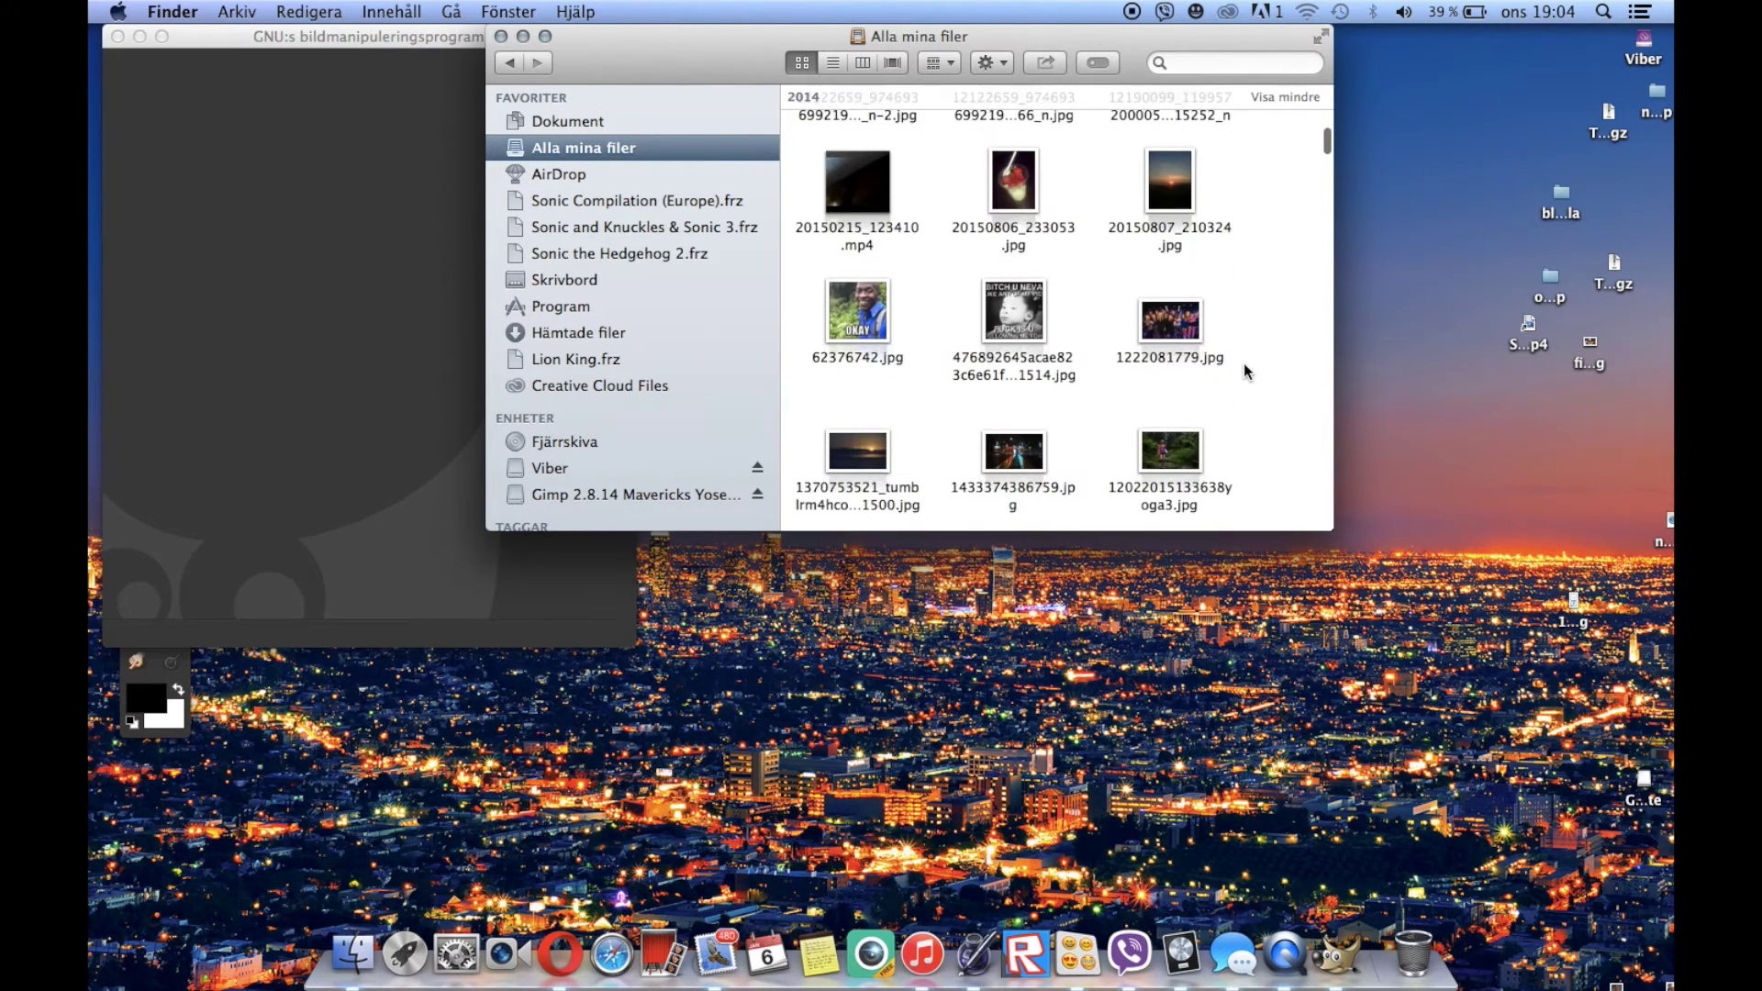
scroll(1244, 371, "down", 1)
scroll(1245, 371, "down", 4)
left_click_drag(1170, 390, 246, 89)
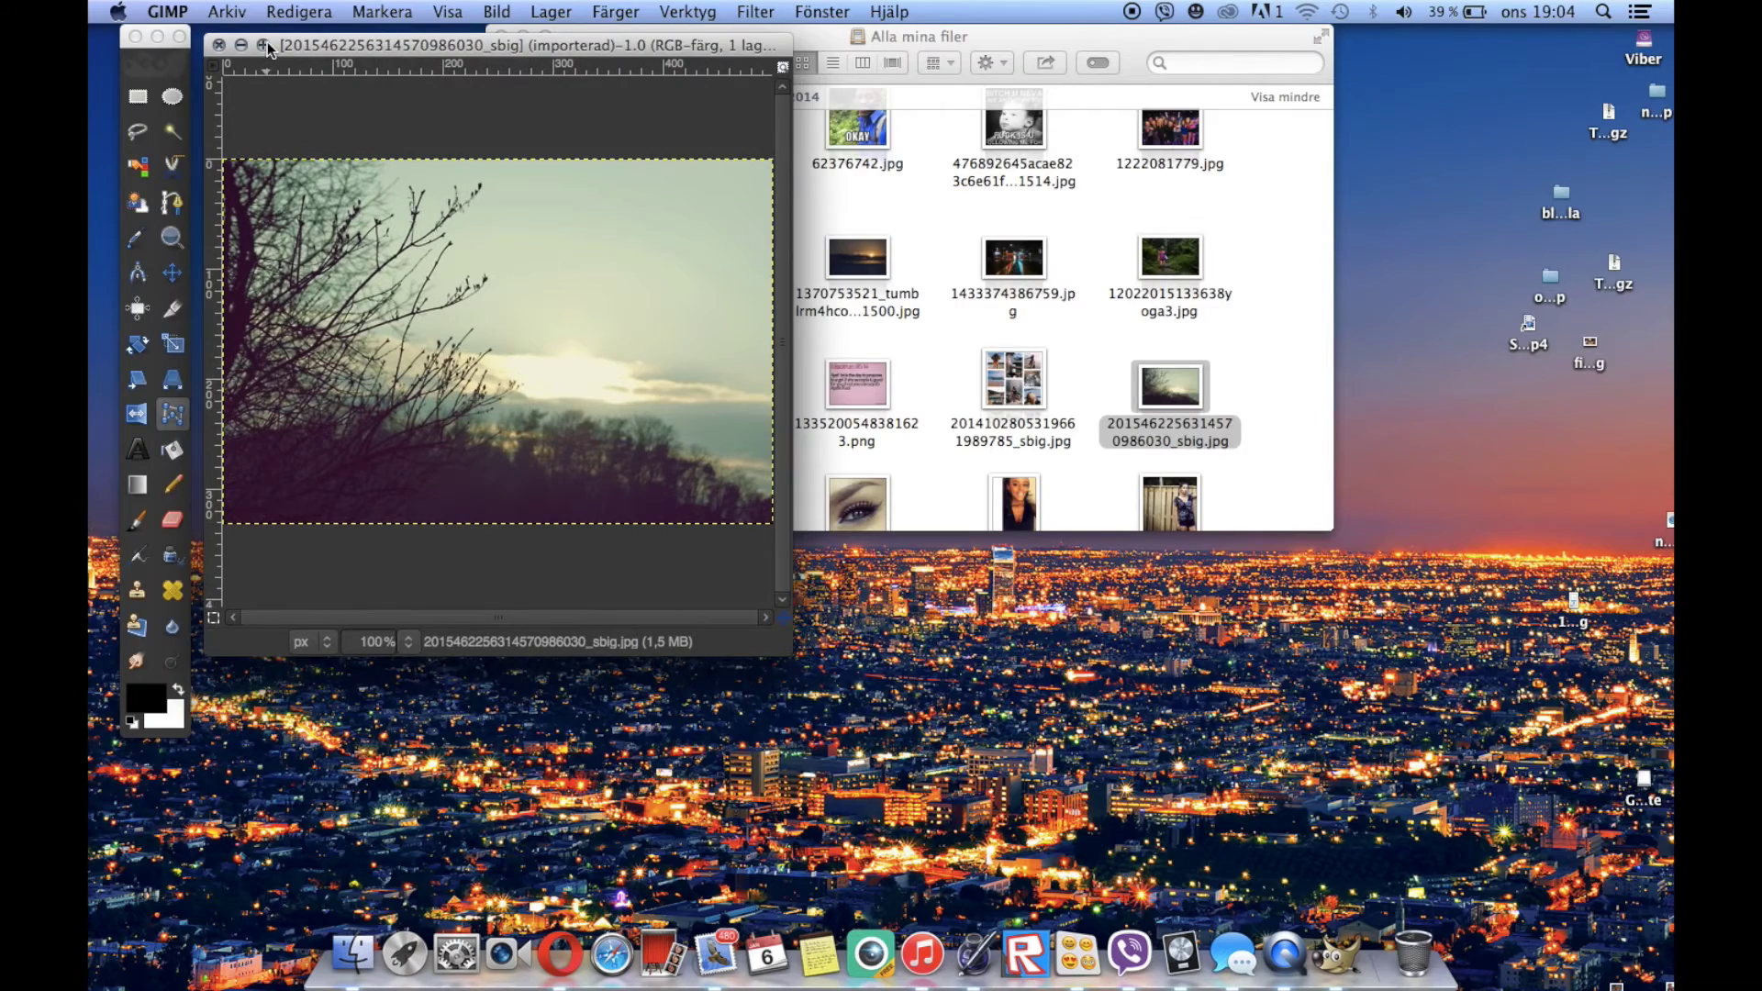
Maximize the sunset photo's window and bring the toolbox back from the Windows menu
double_click(553, 43)
left_click(822, 11)
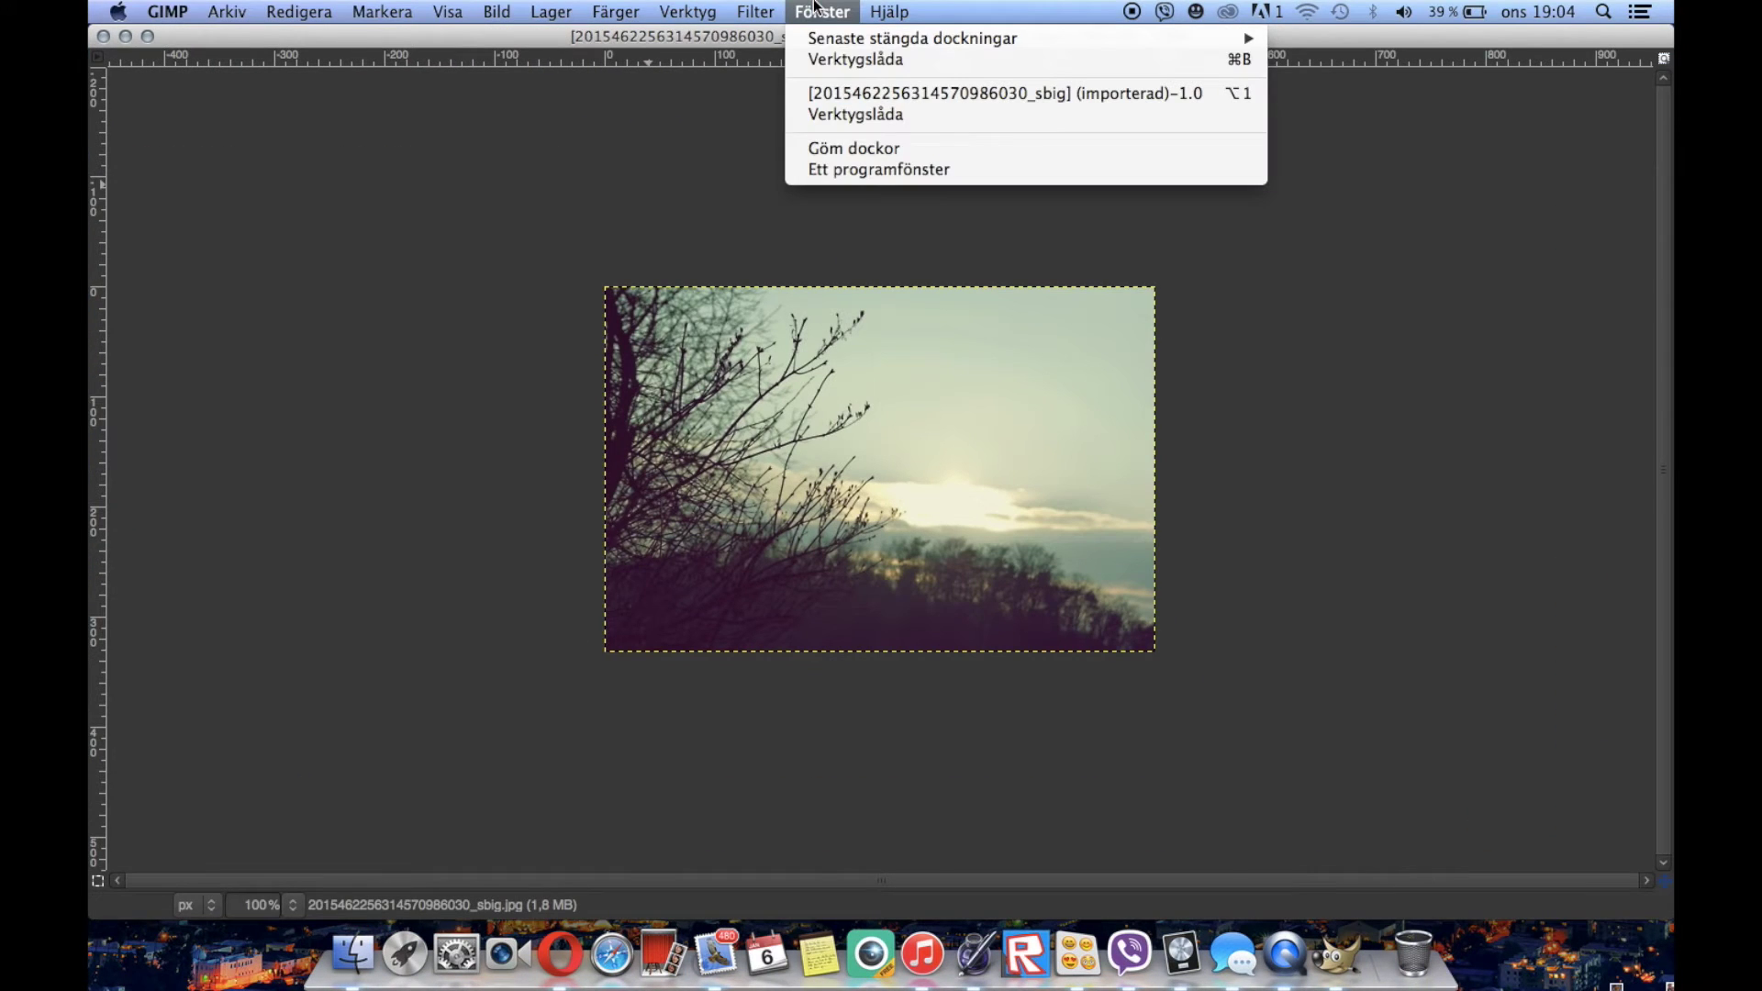
left_click(877, 117)
Open the Curves adjustment from the Colours menu
left_click(705, 14)
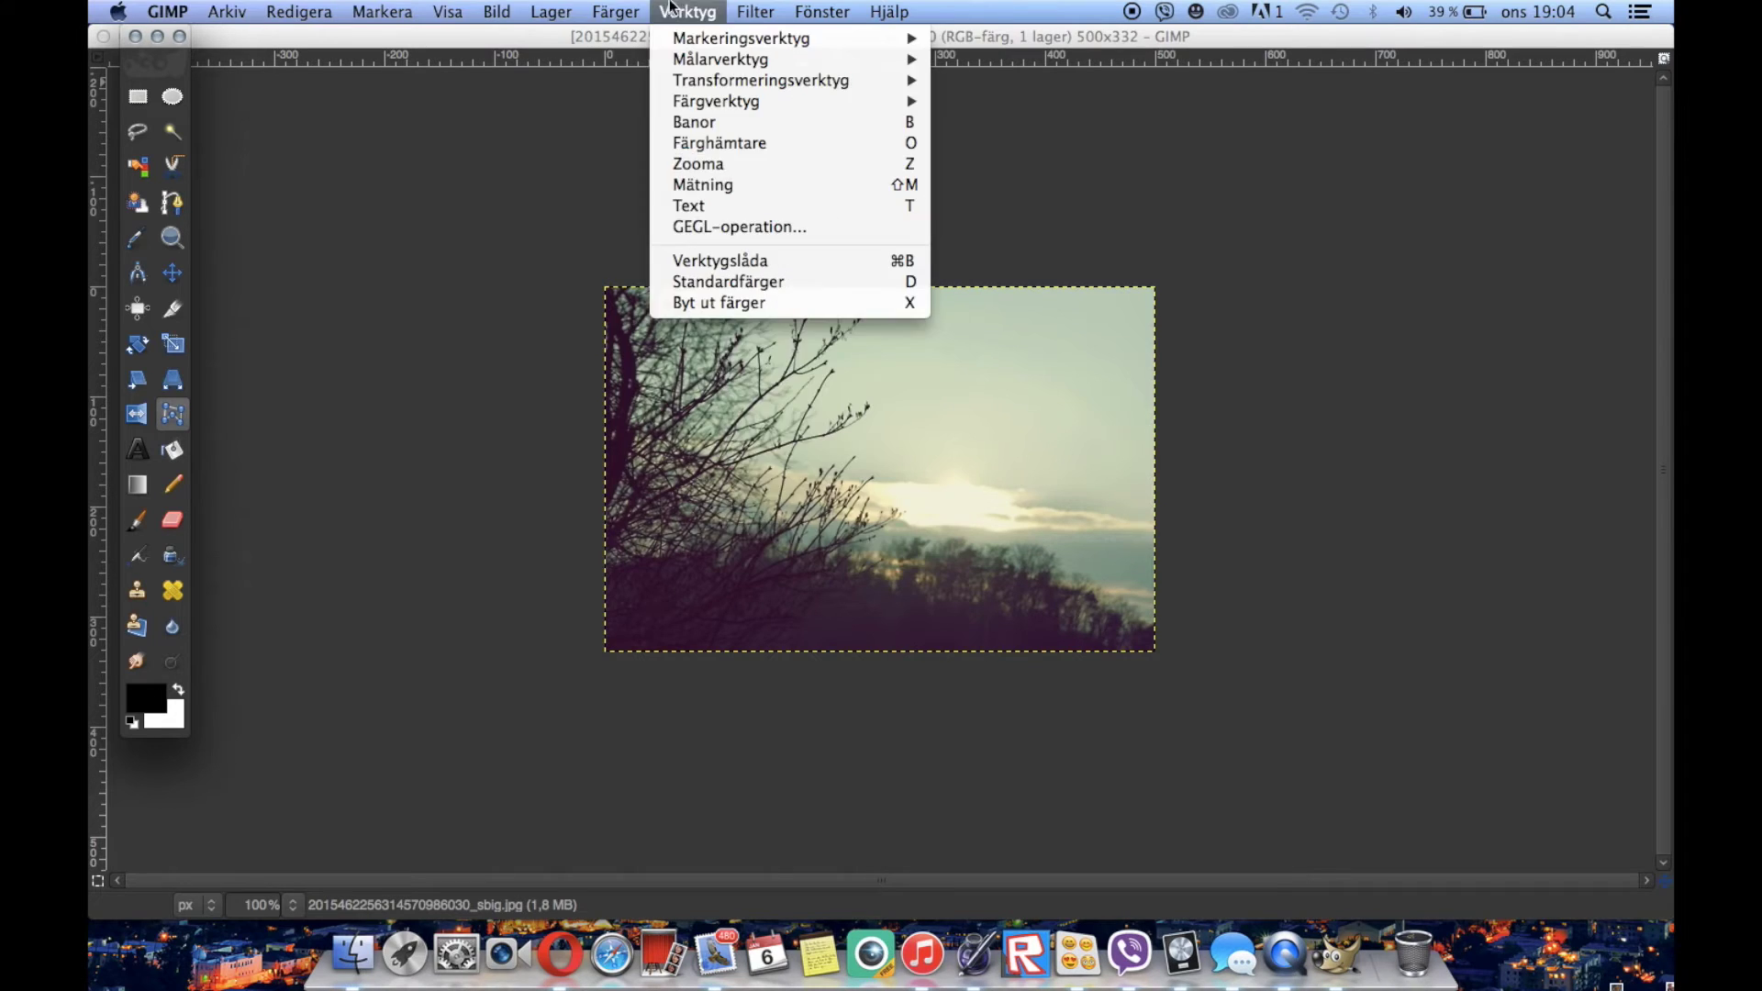
mouse_move(622, 7)
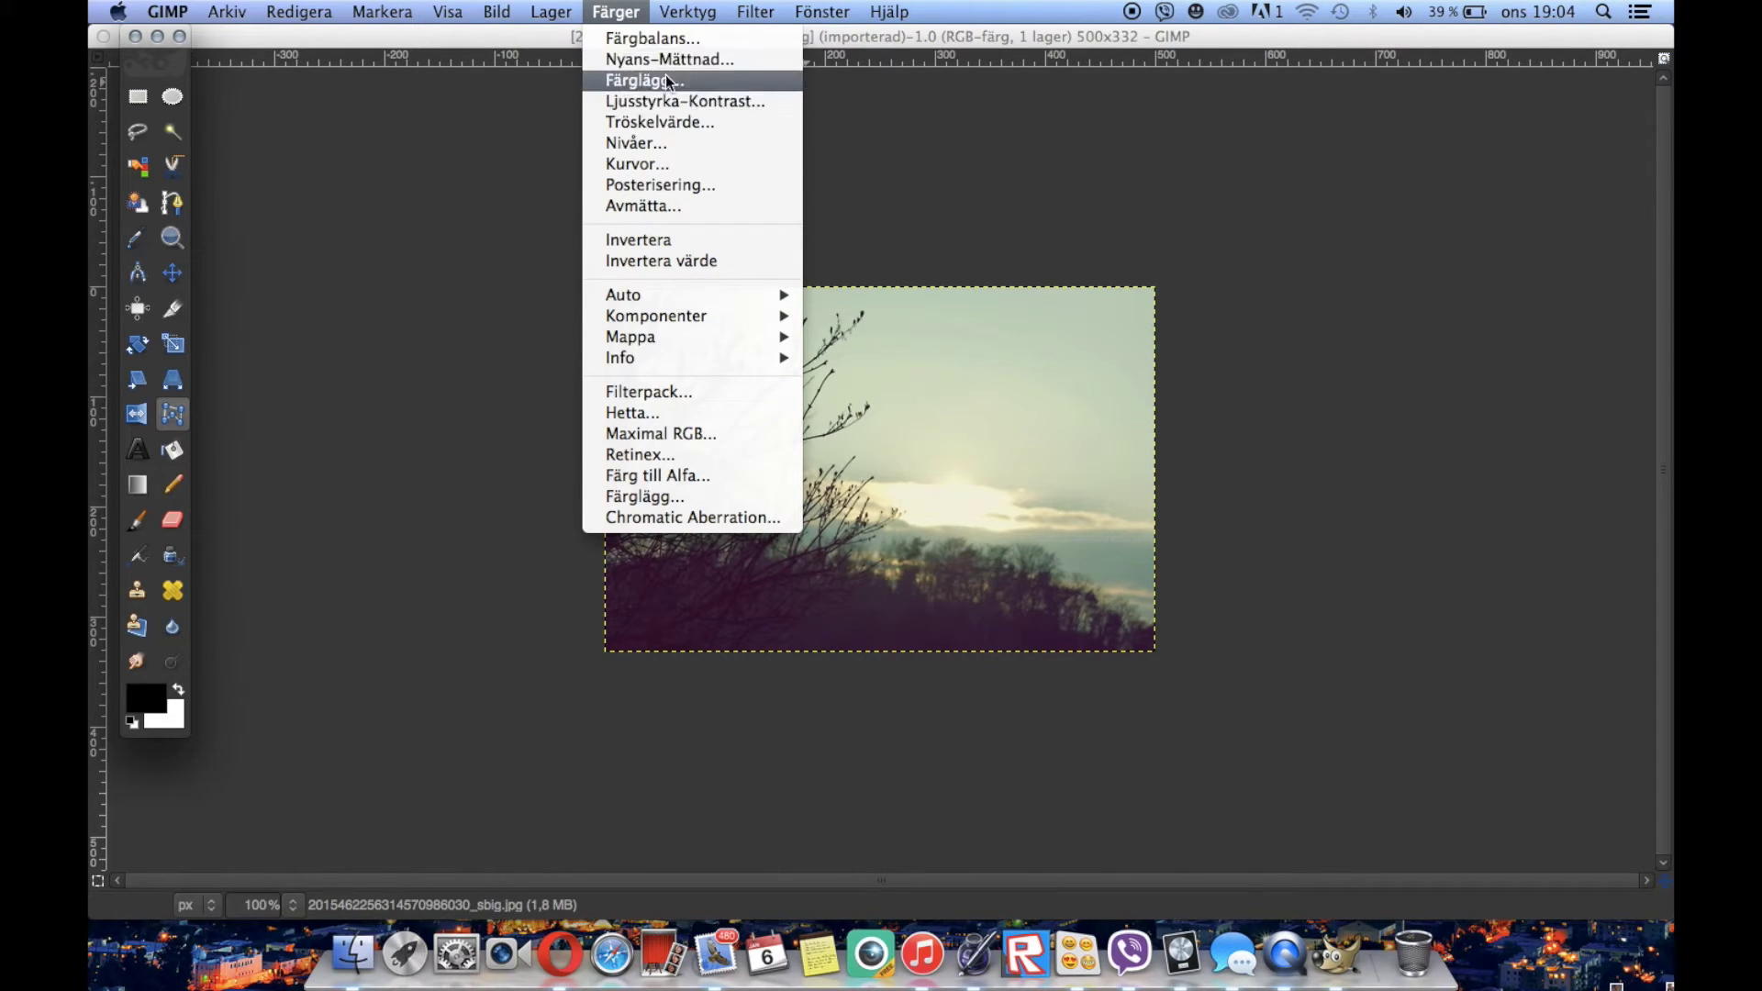
left_click(625, 163)
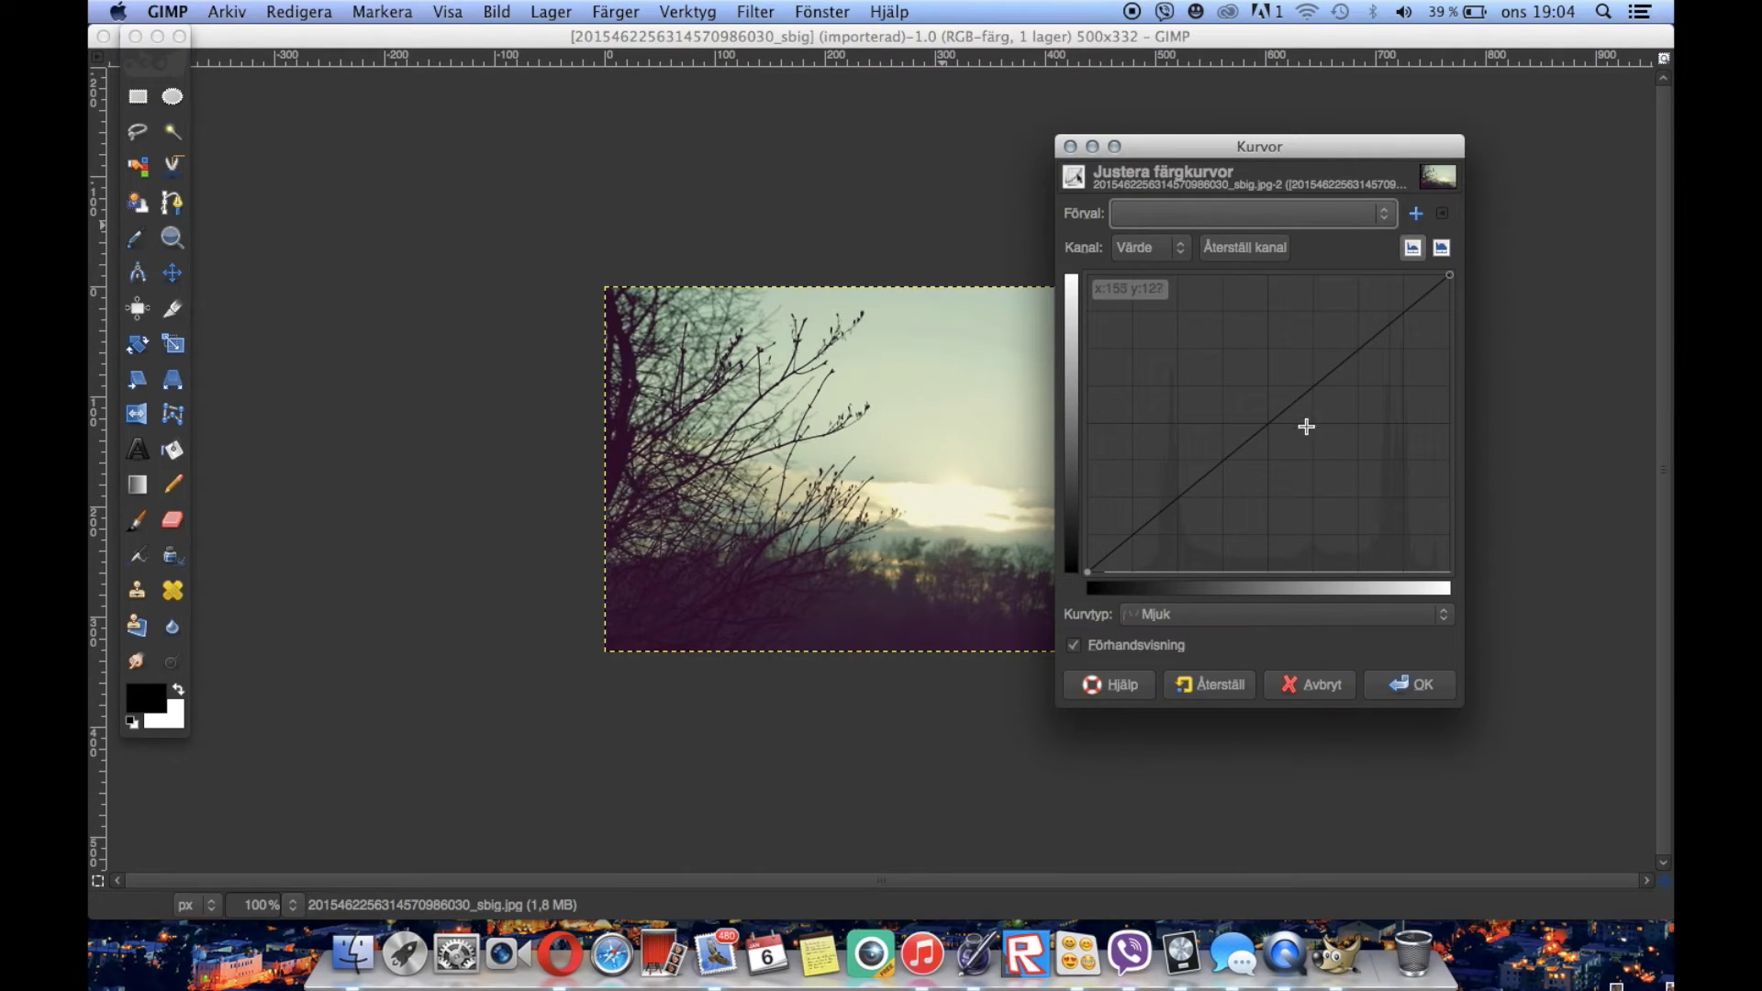
Shape the Value curve with three points to slightly darken the branches photo, and apply it
left_click_drag(1353, 356, 1370, 362)
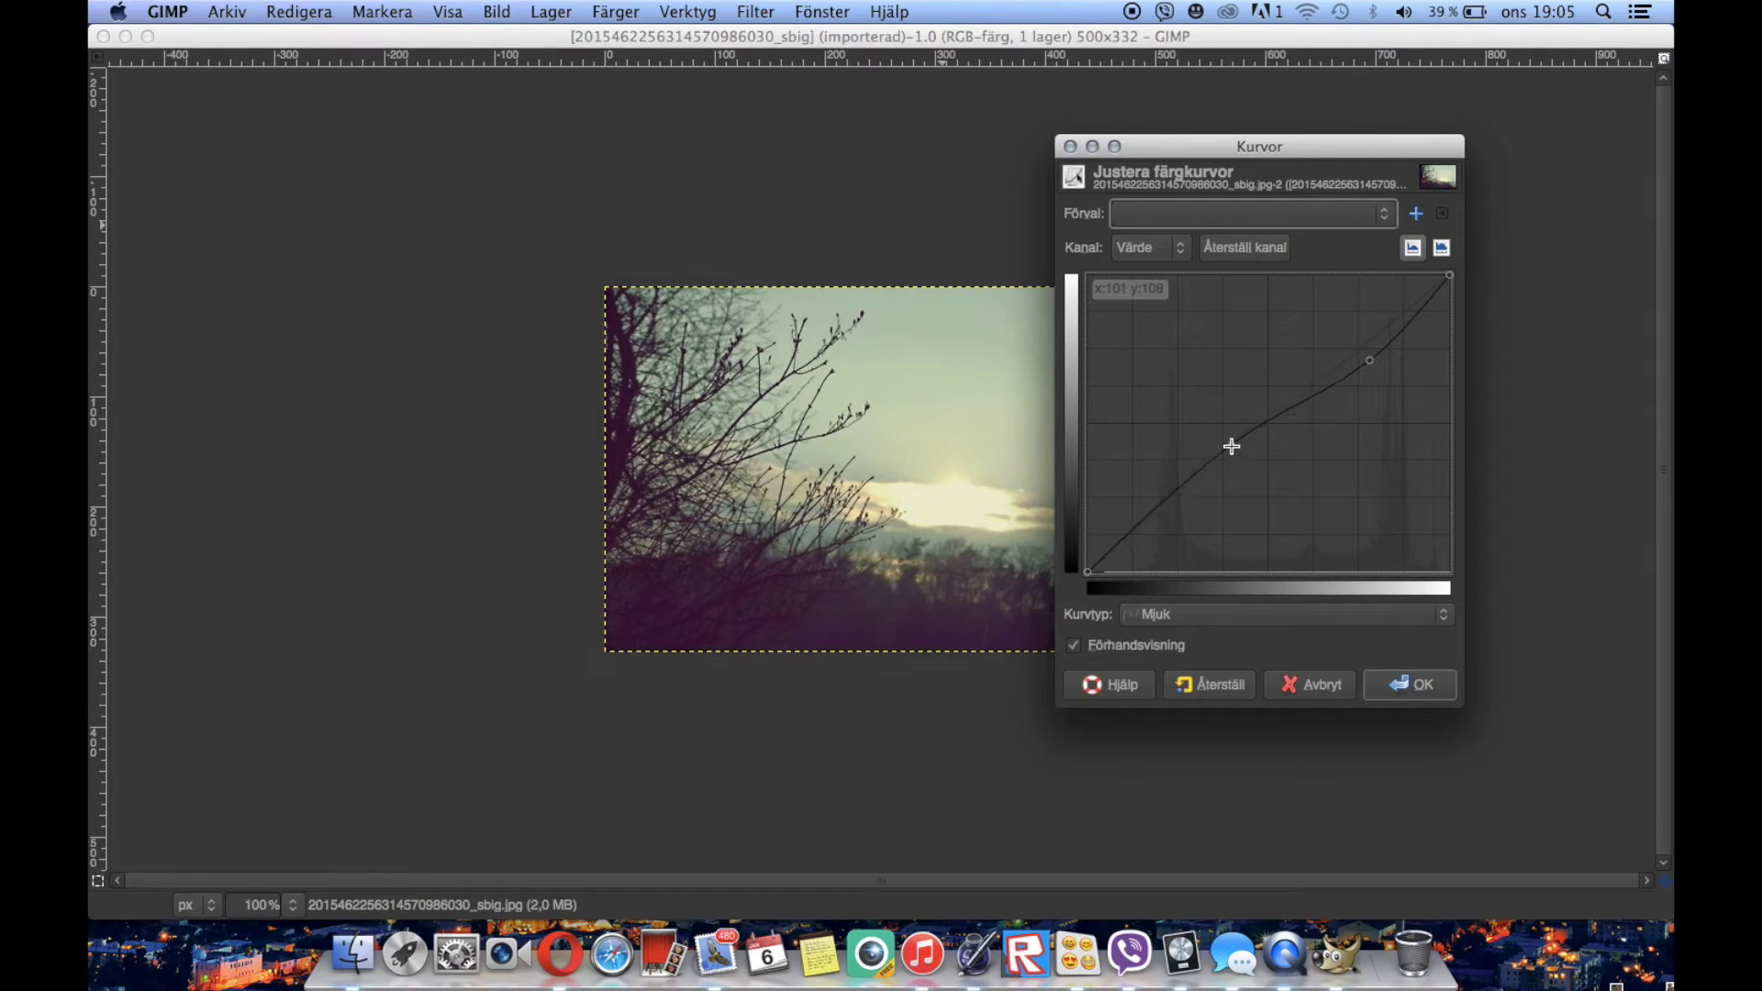
left_click_drag(1236, 456, 1253, 473)
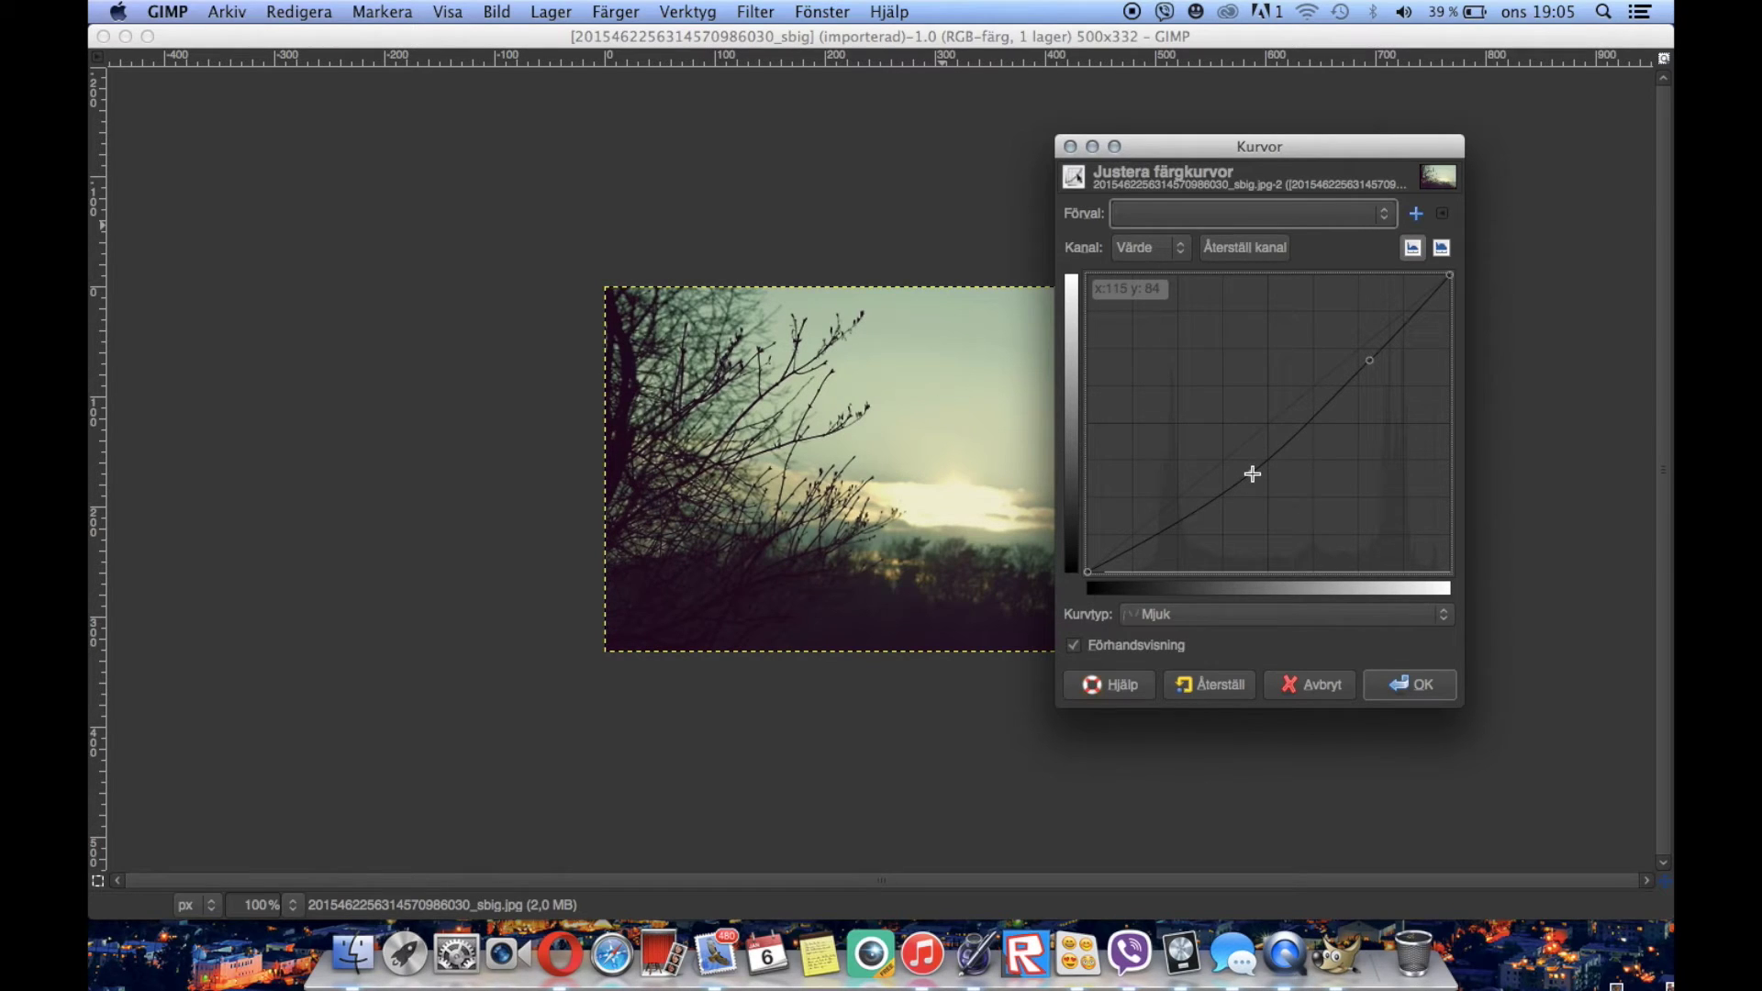
left_click_drag(1256, 469, 1271, 448)
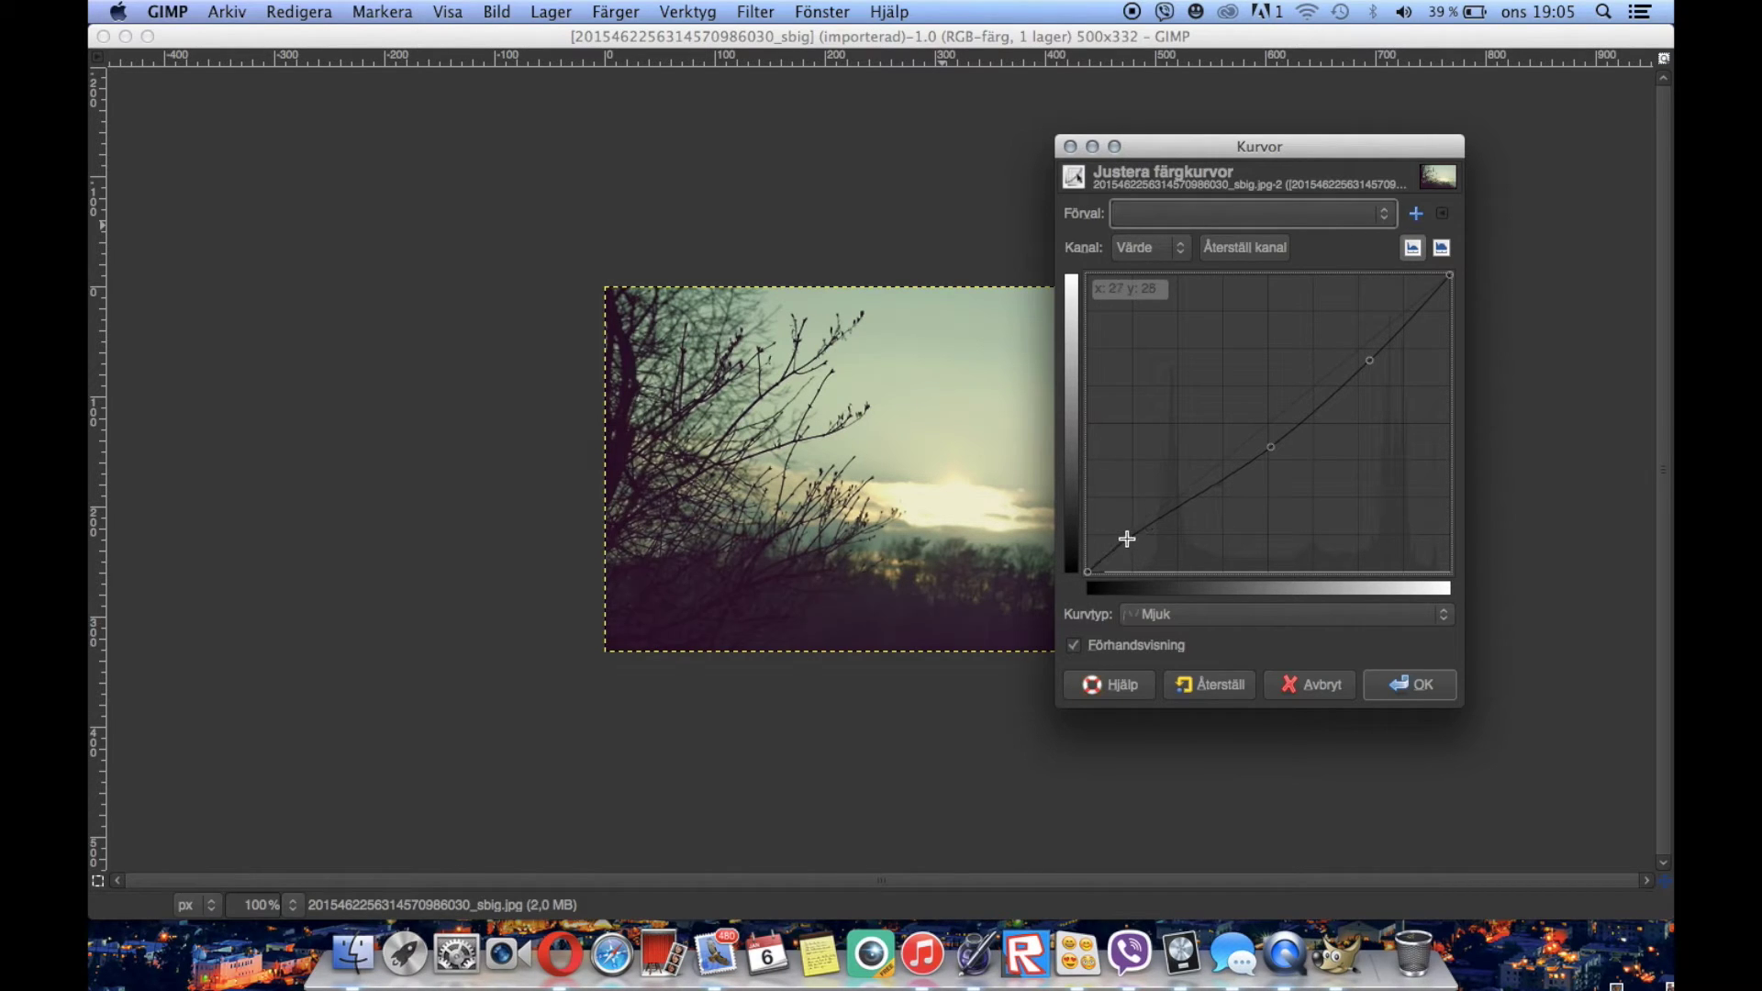
left_click_drag(1126, 539, 1193, 507)
left_click(1413, 683)
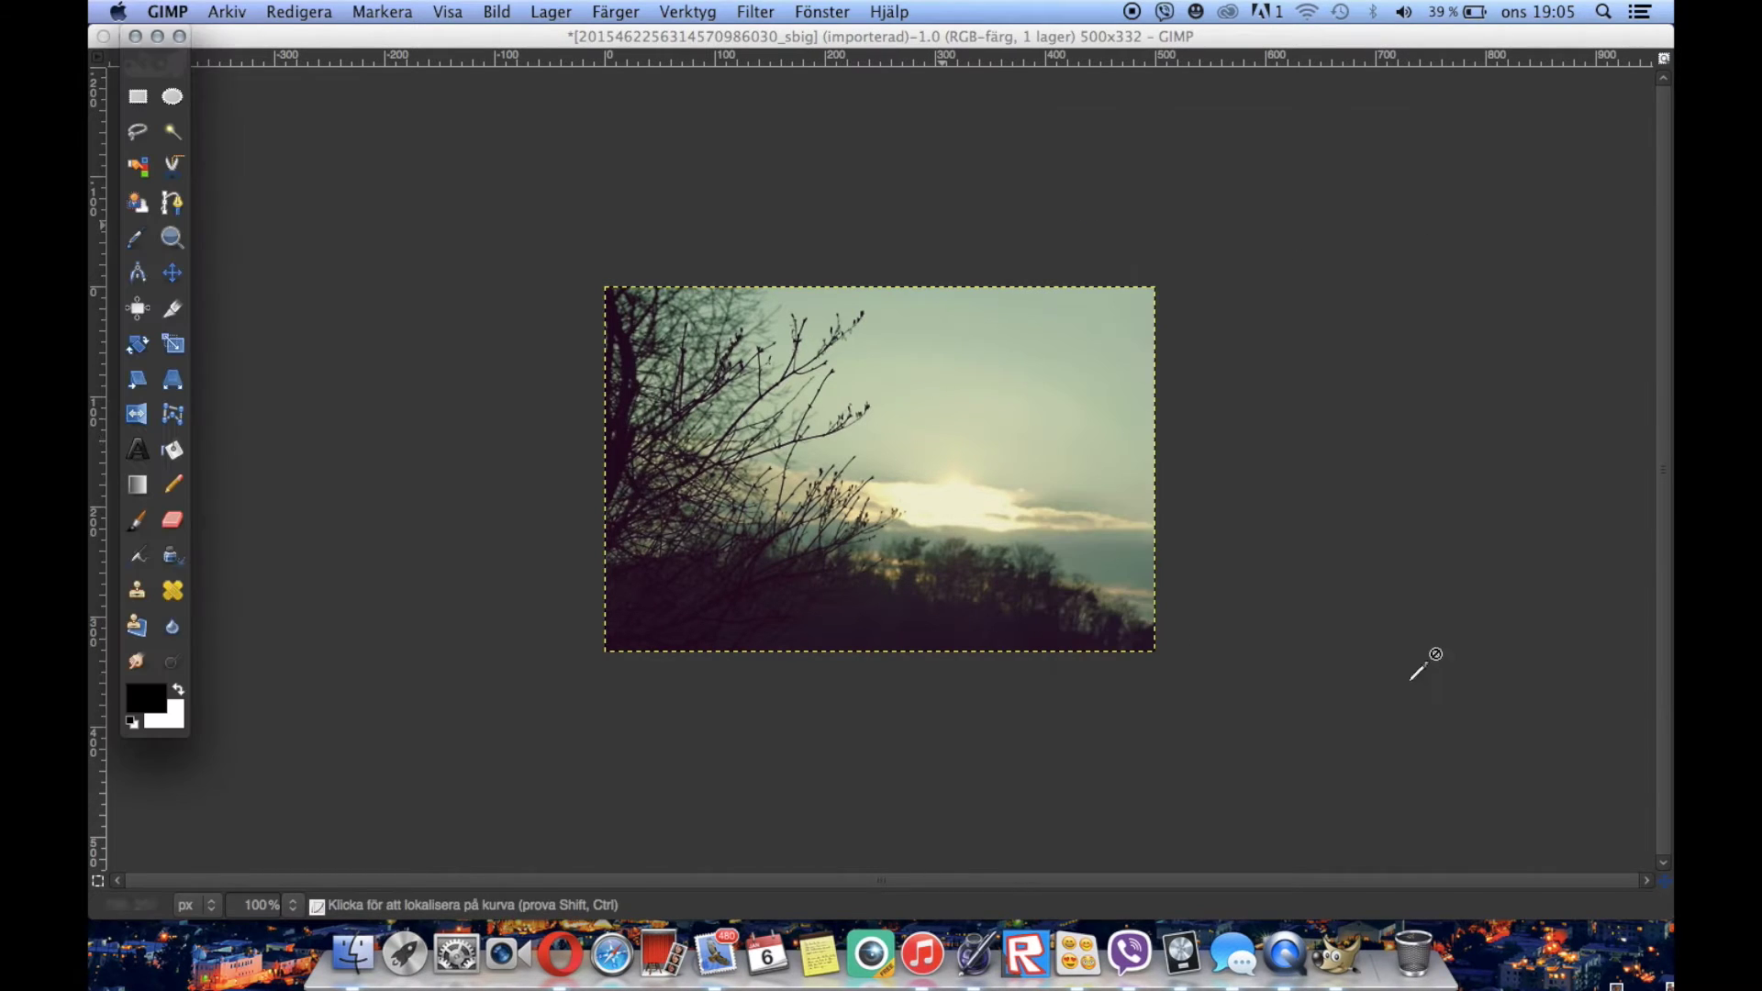
Try the Lighting Effects filter under Light and Shadow, then cancel it
left_click(687, 11)
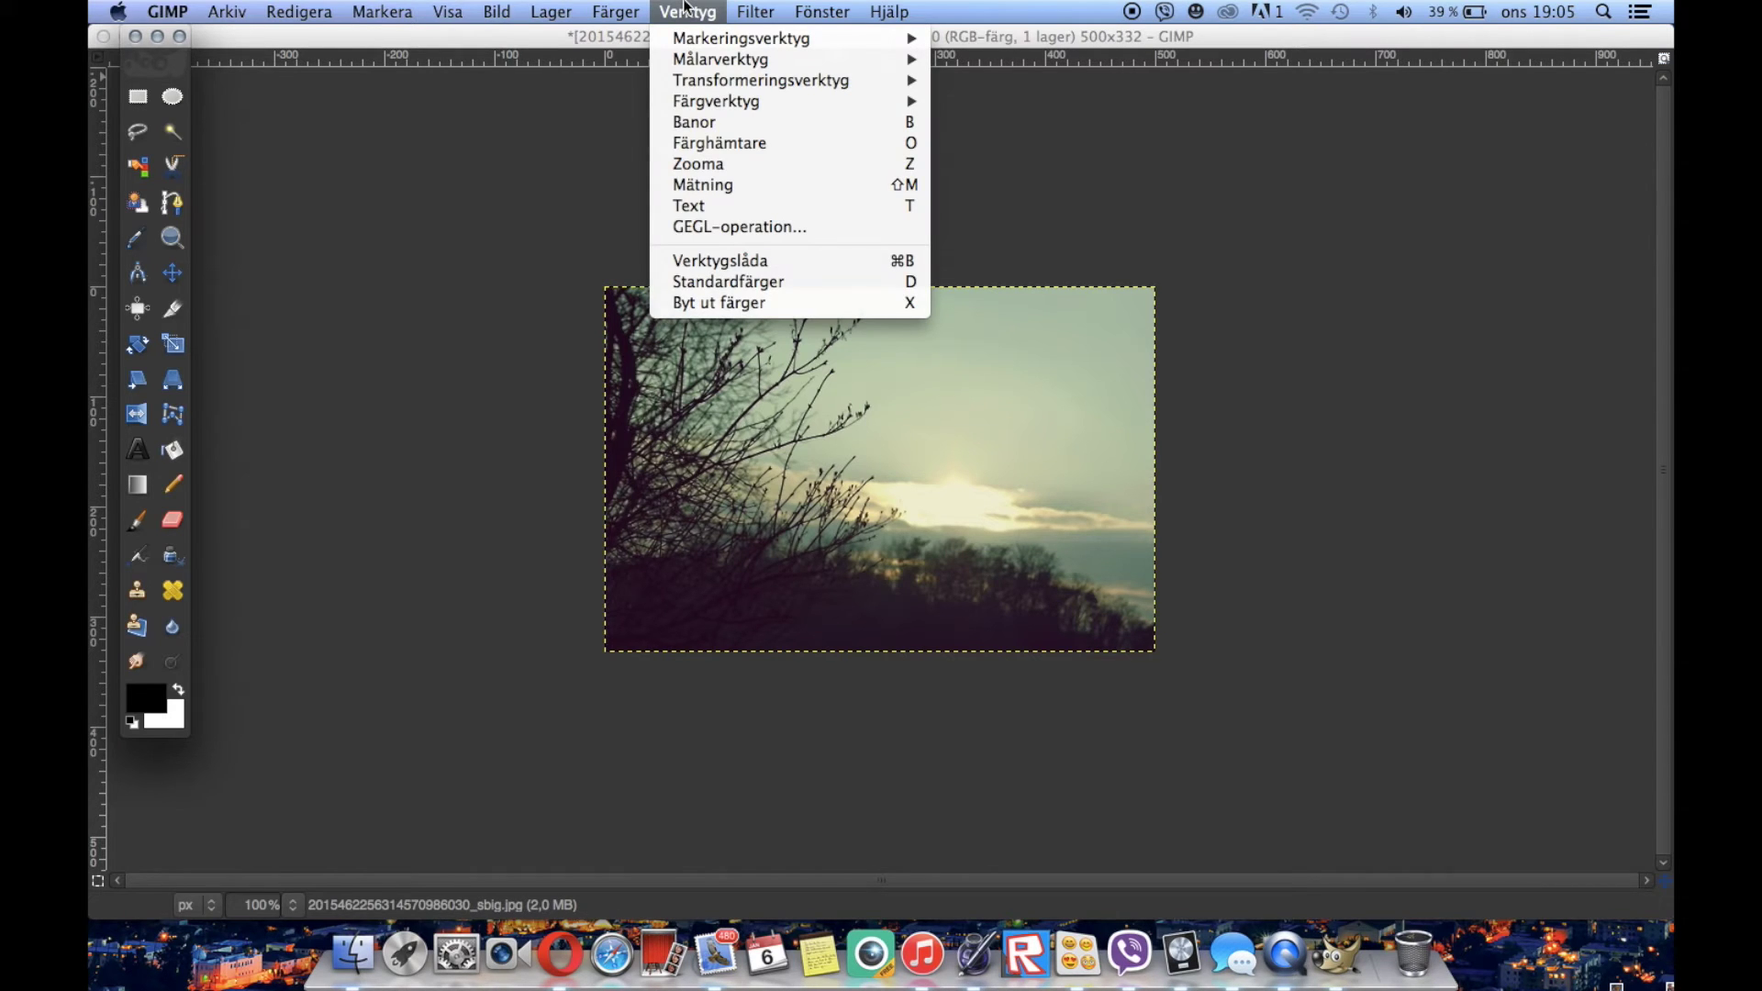
mouse_move(737, 7)
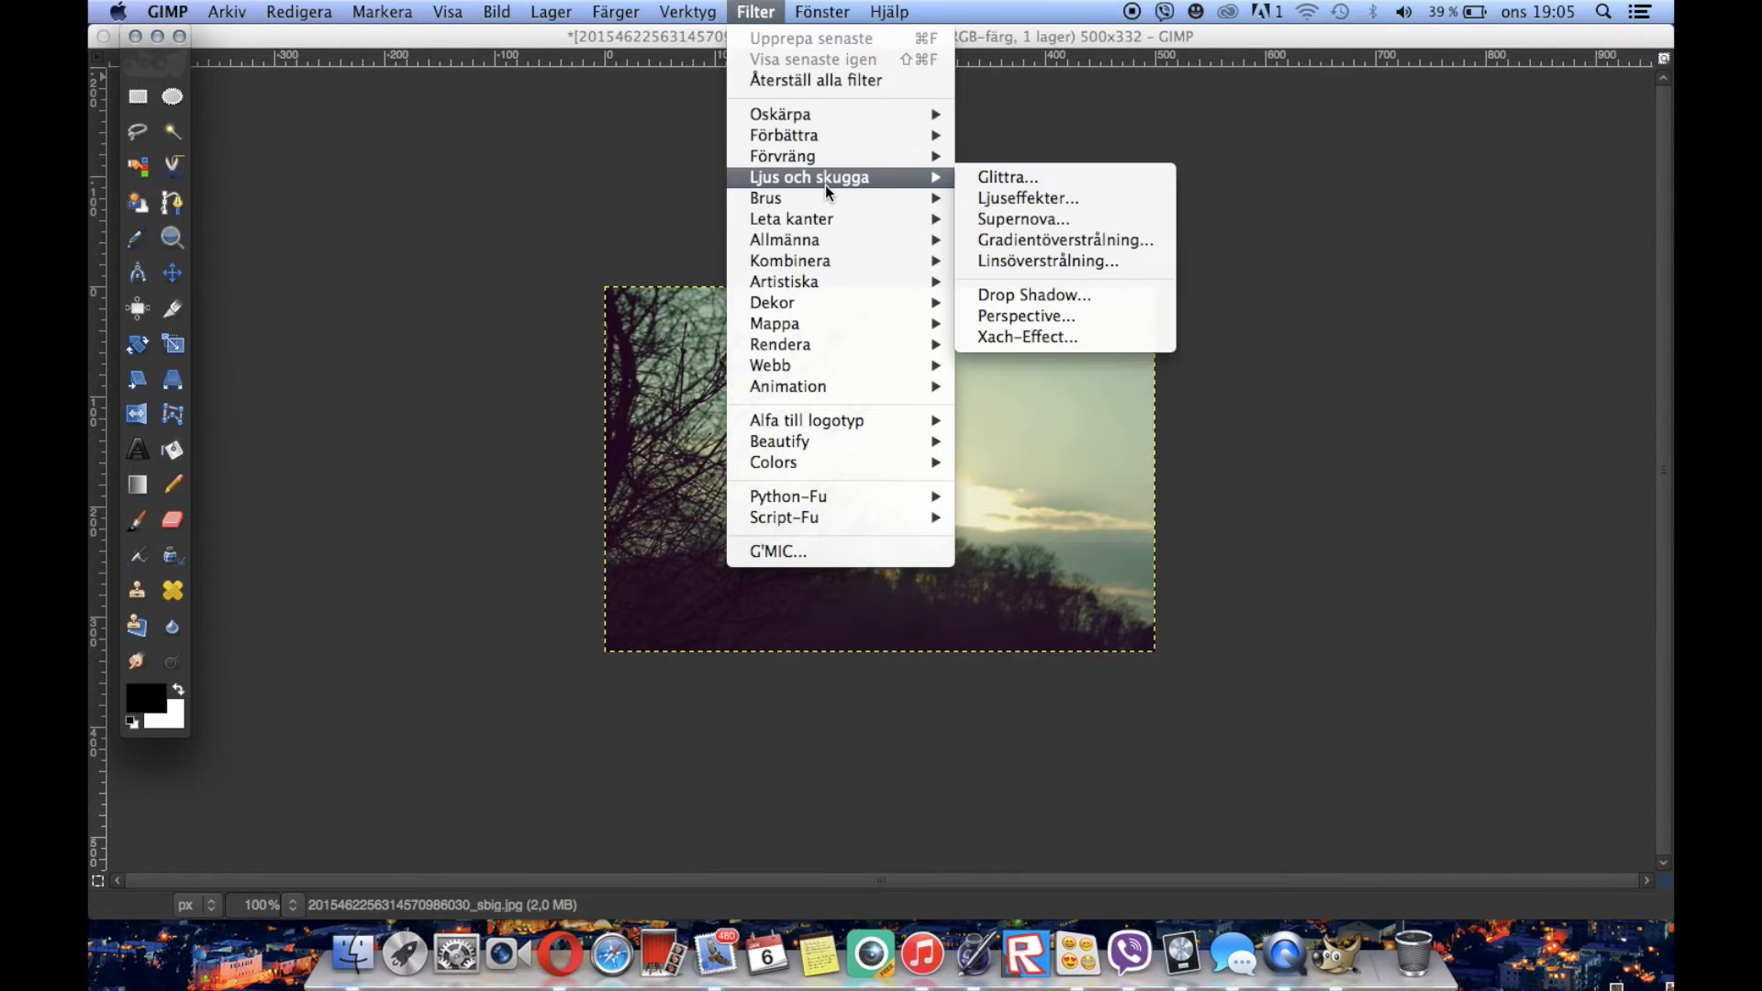
mouse_move(833, 194)
left_click(984, 202)
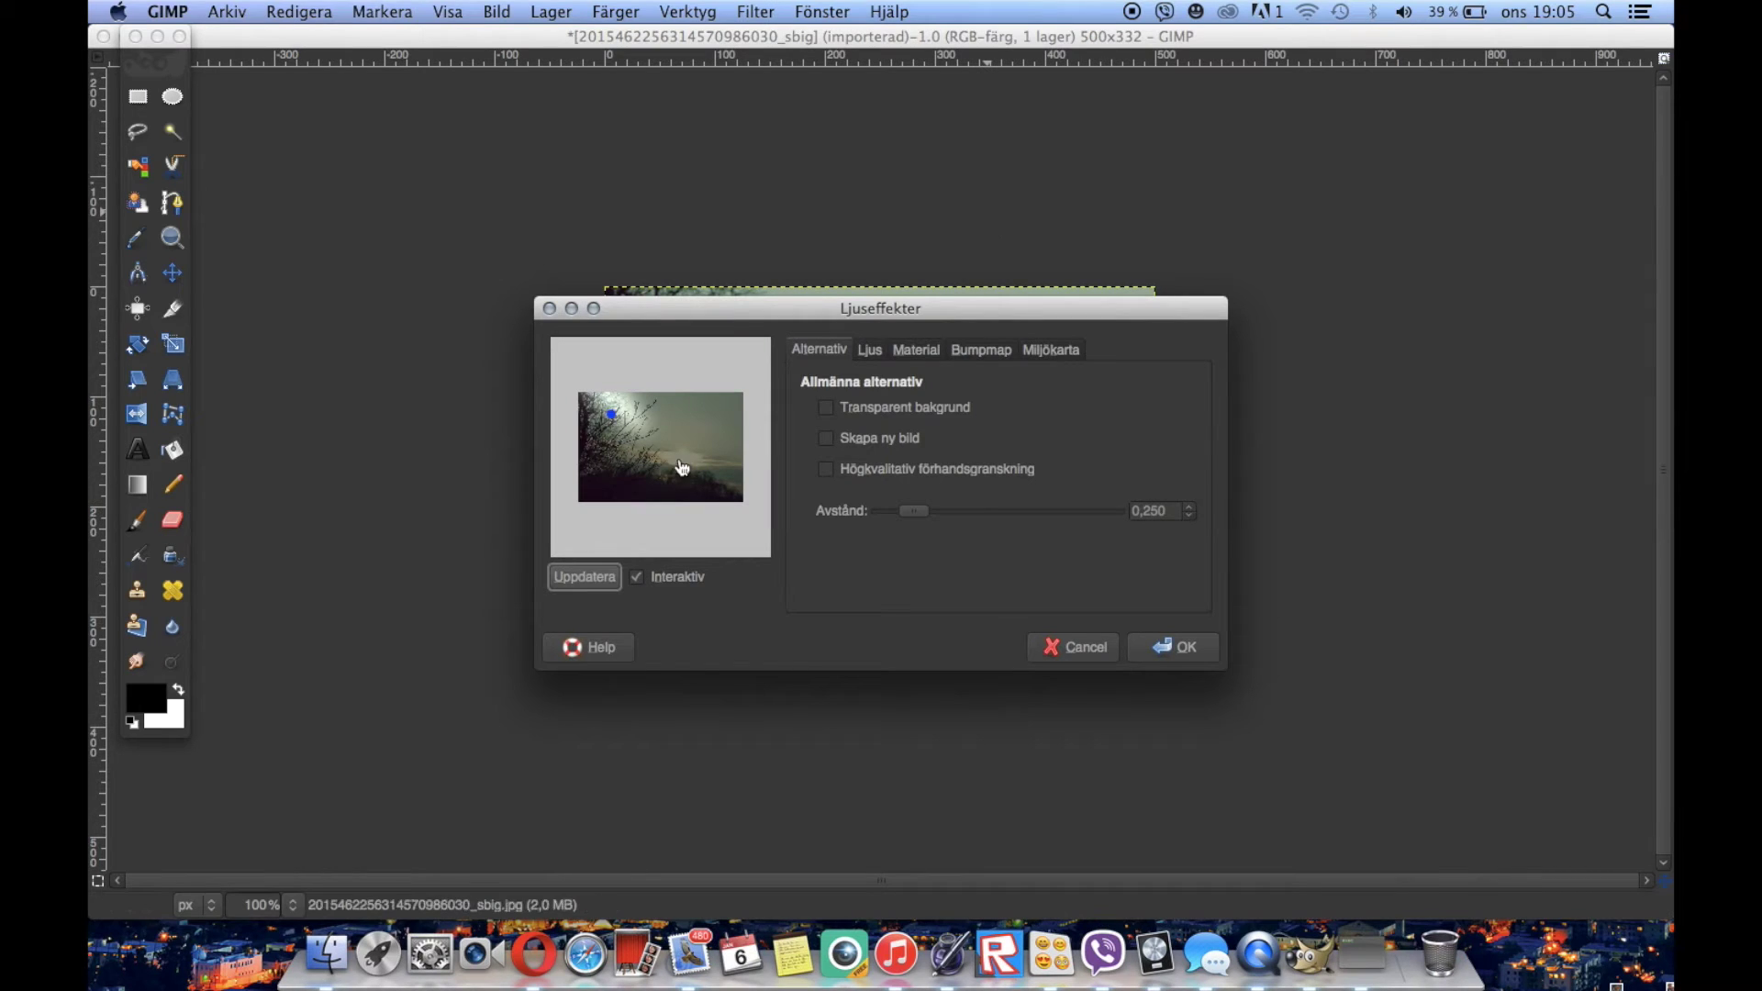
left_click(1063, 649)
Apply a Lens Flare centred on the setting sun at X 315, Y 198
left_click(778, 11)
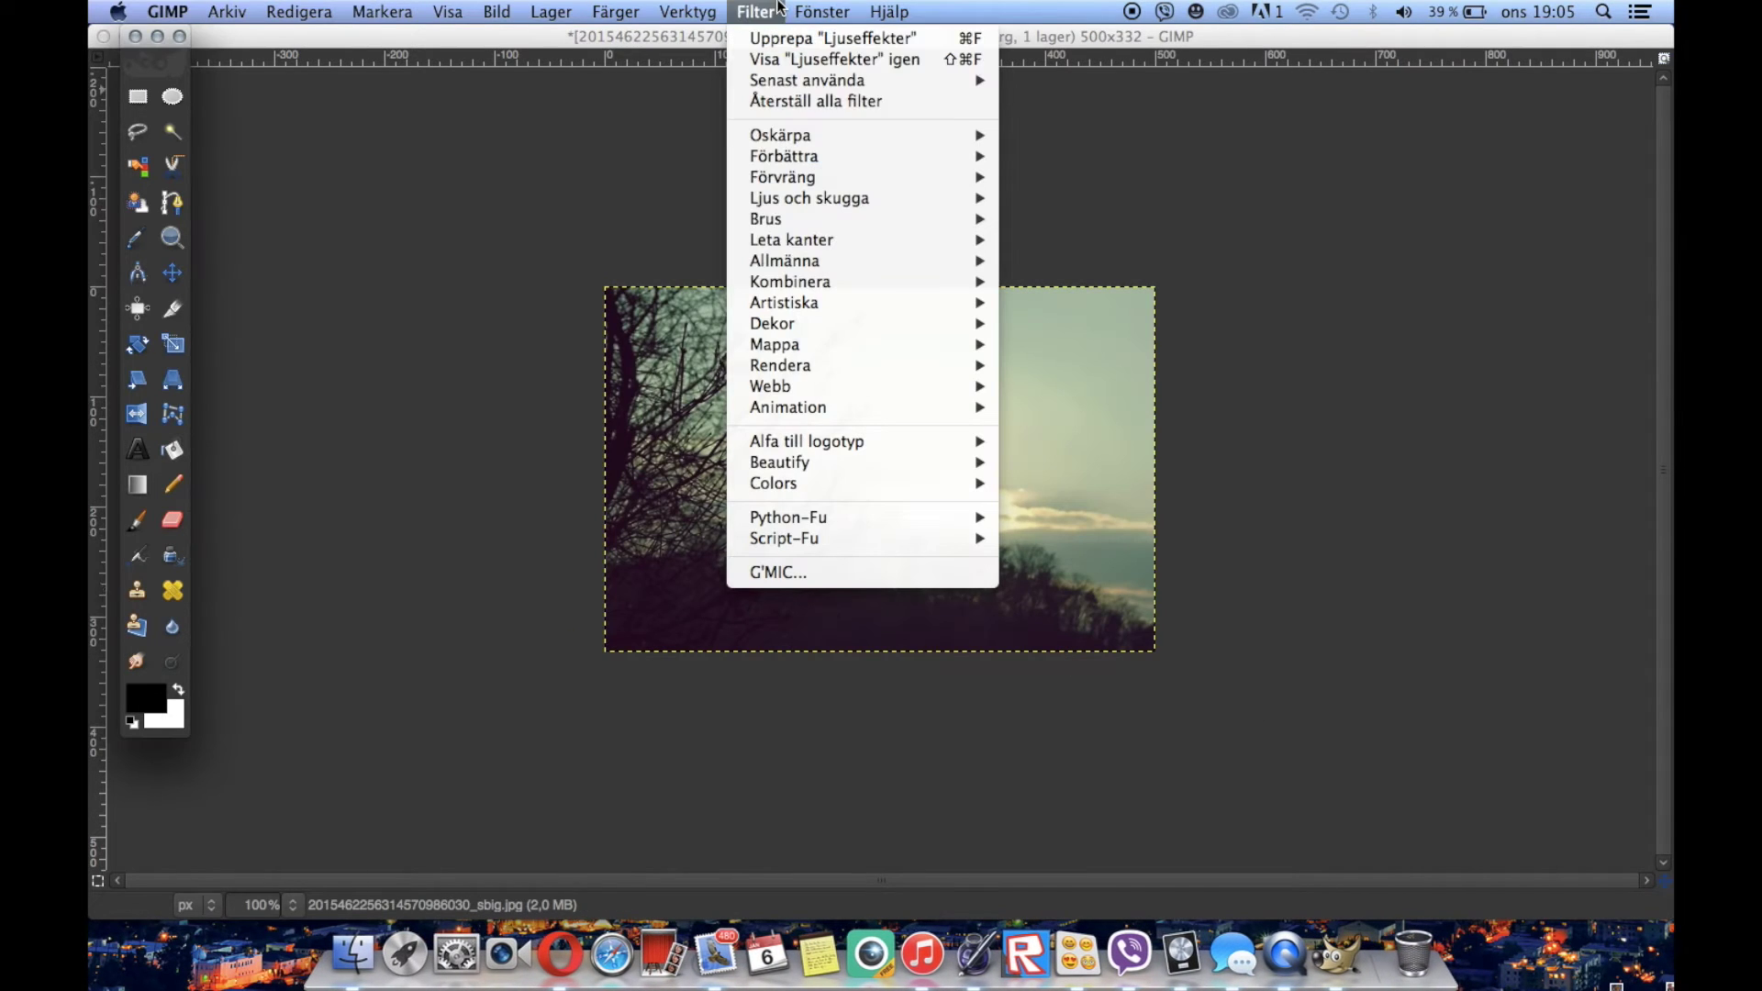
mouse_move(861, 165)
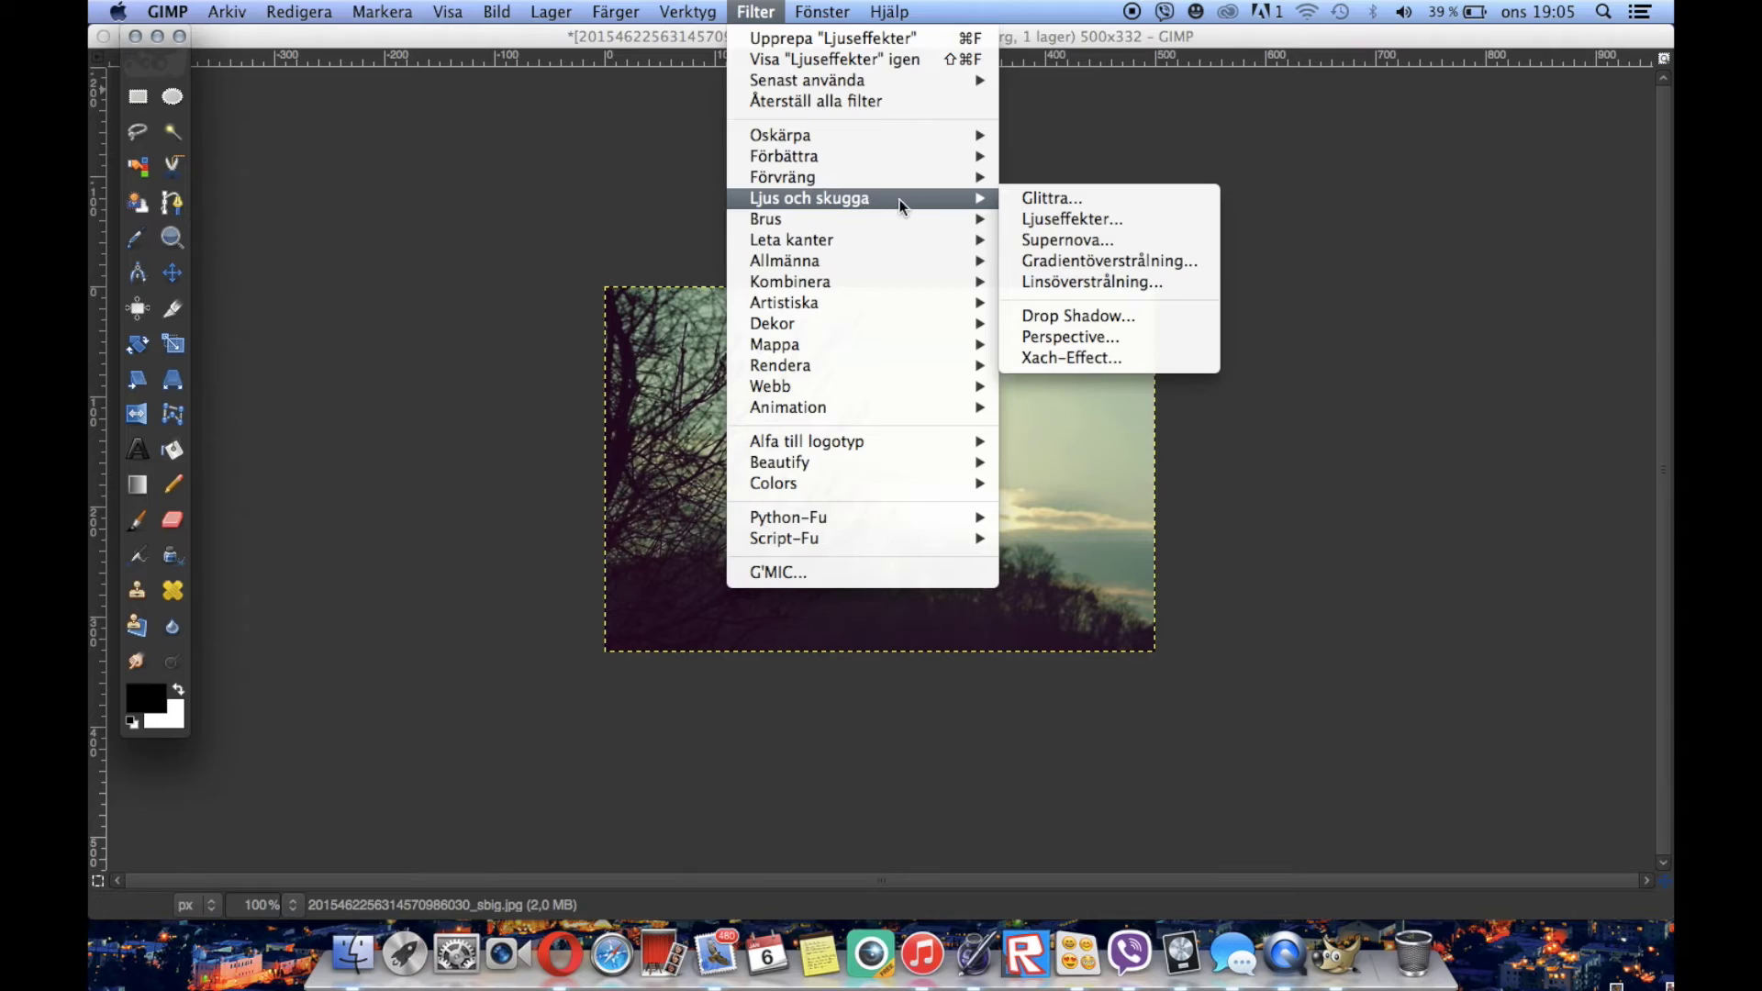
left_click(1066, 288)
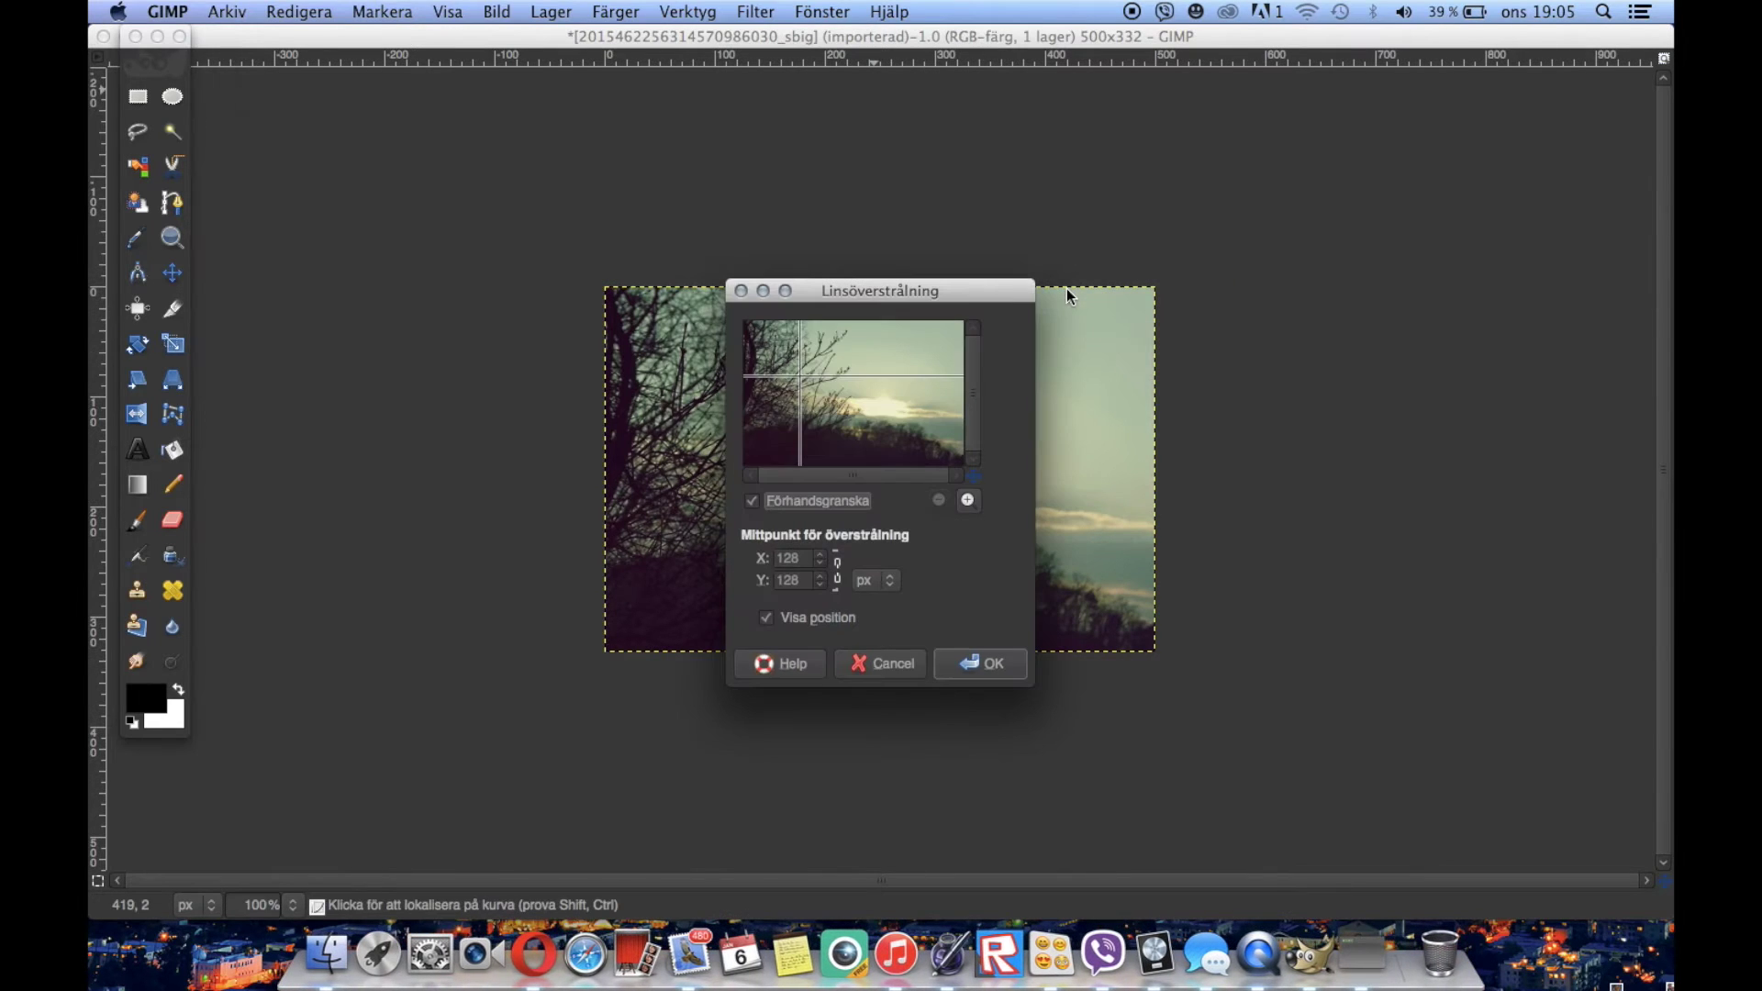
left_click(884, 408)
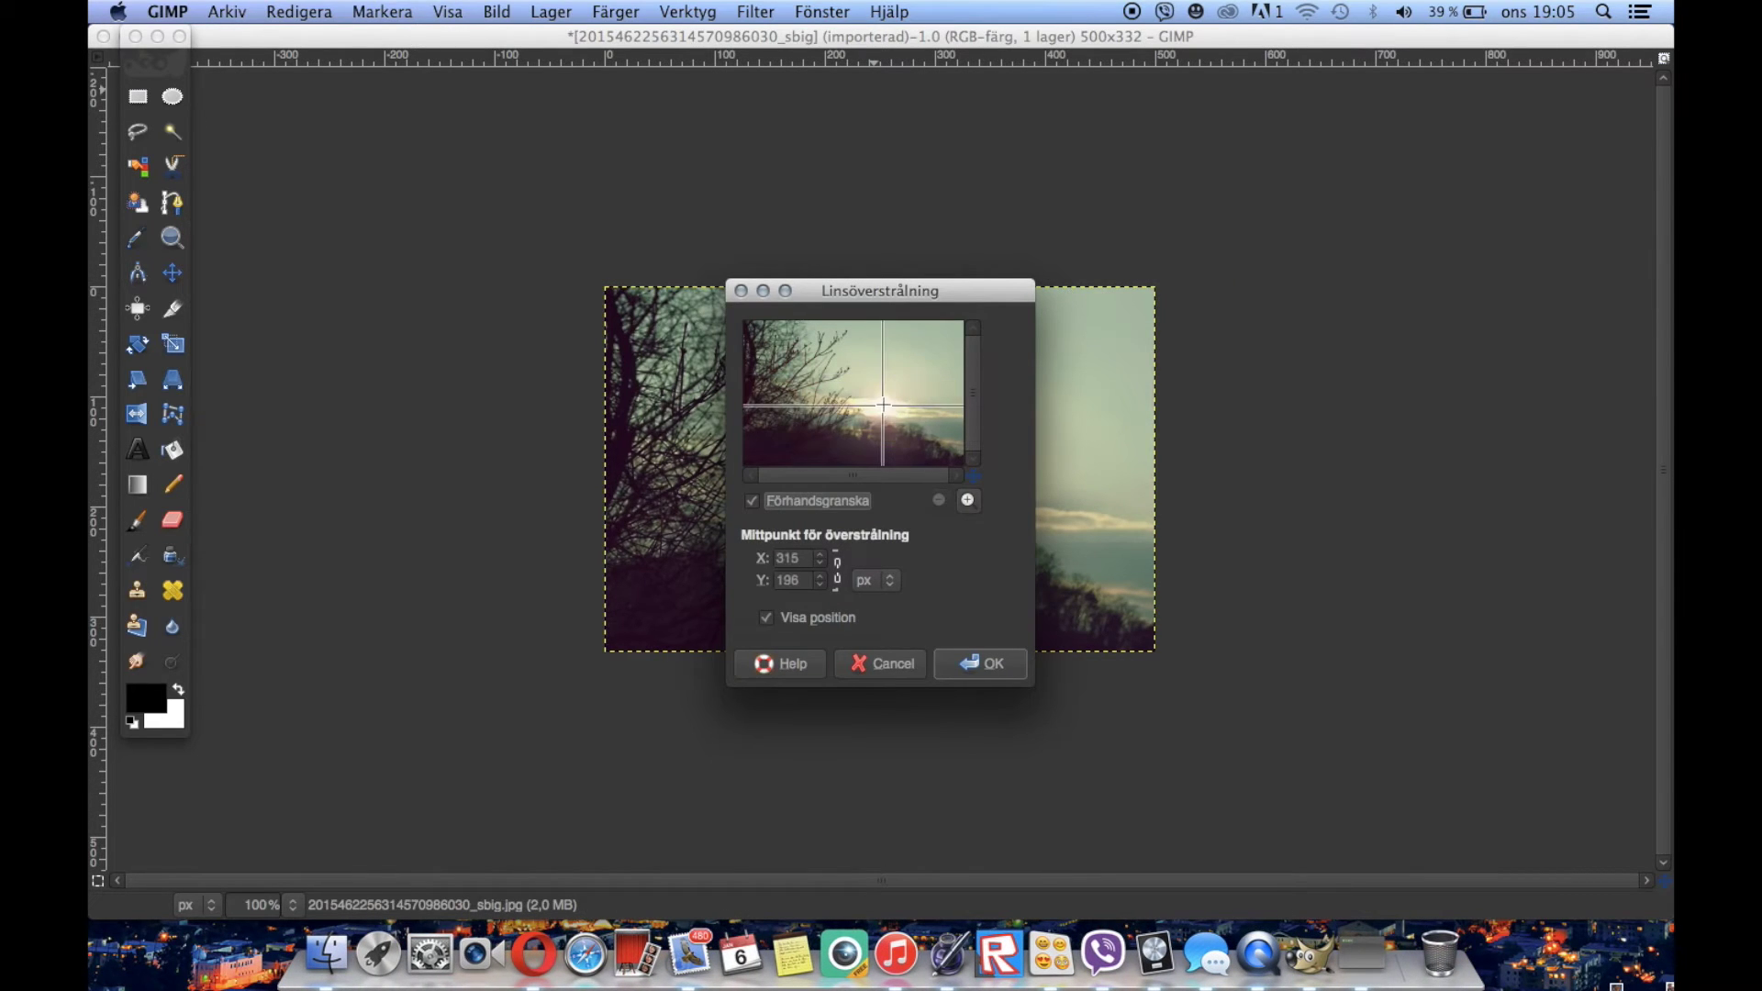
left_click(983, 674)
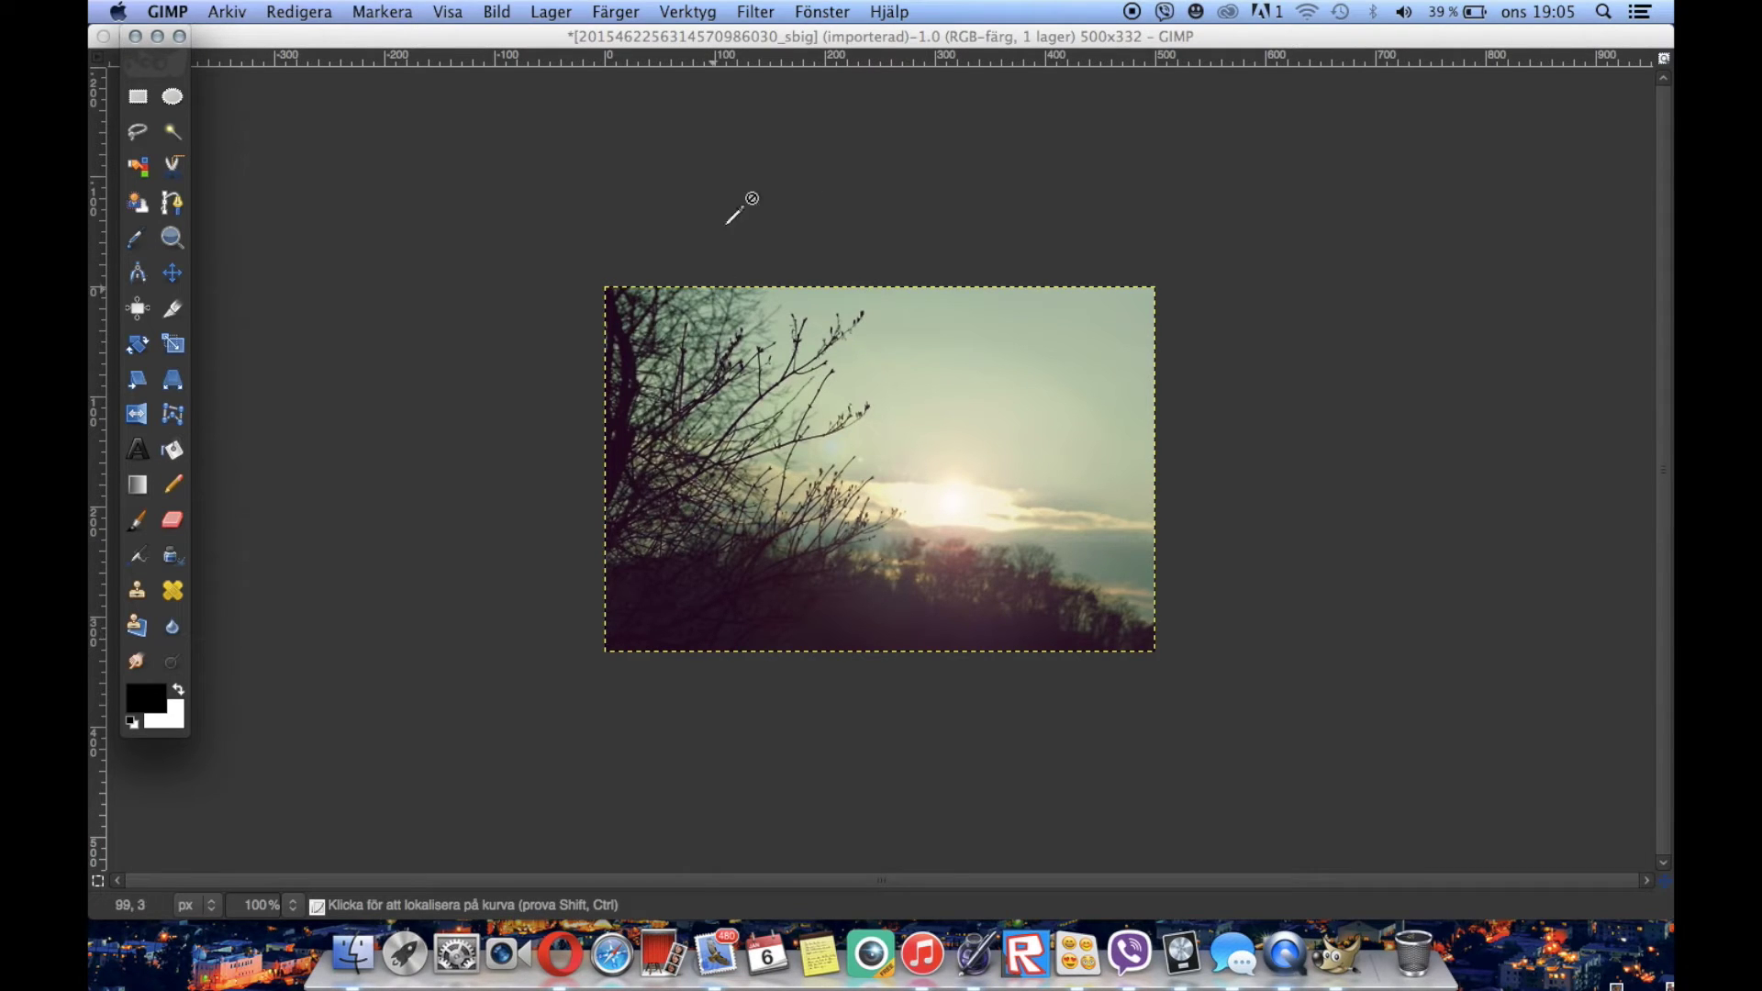
left_click(745, 9)
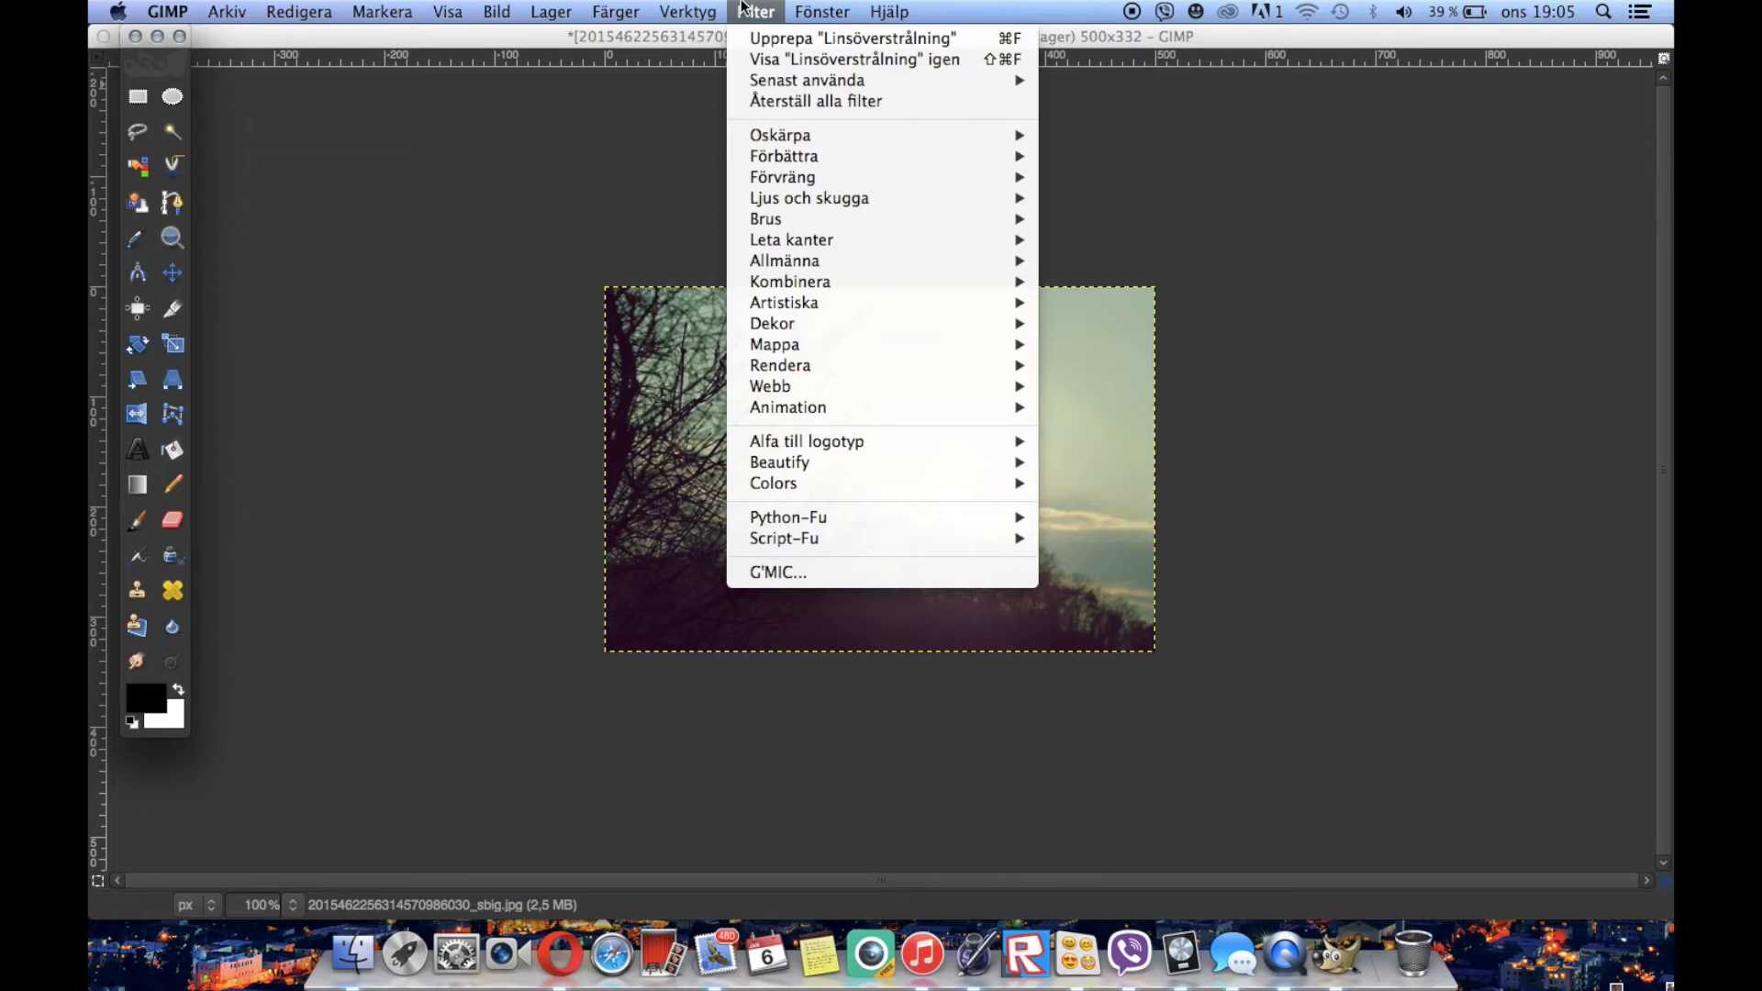
mouse_move(701, 9)
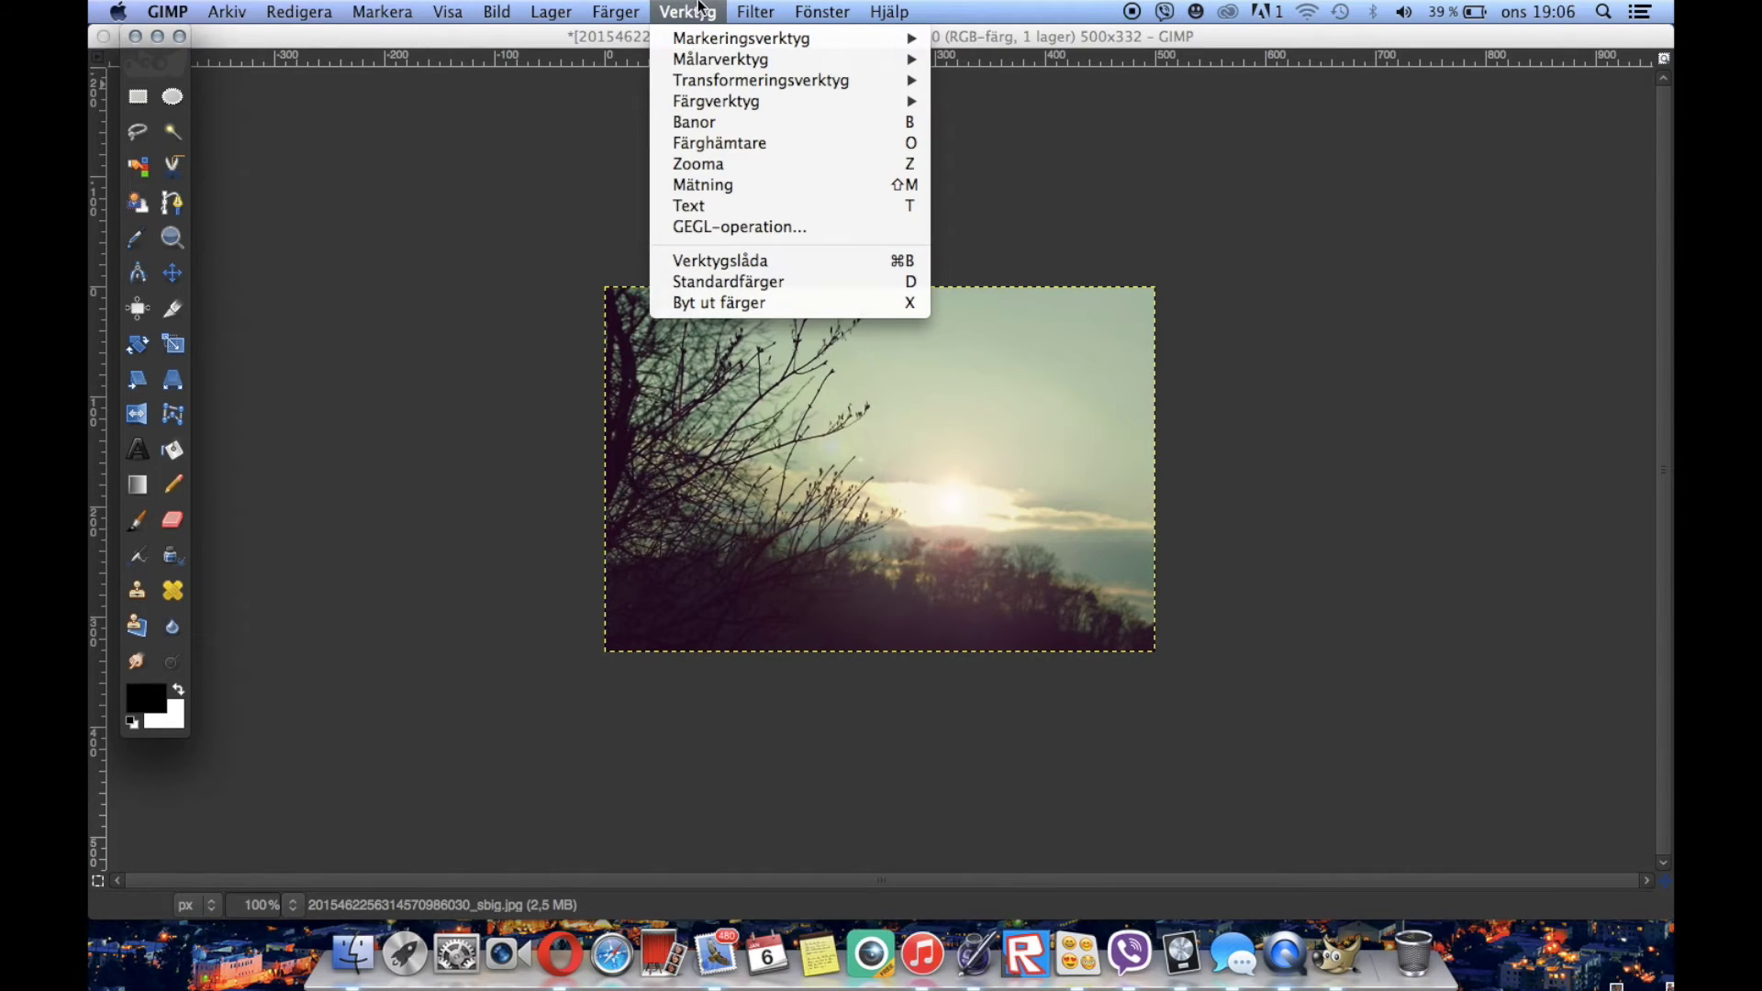
mouse_move(755, 11)
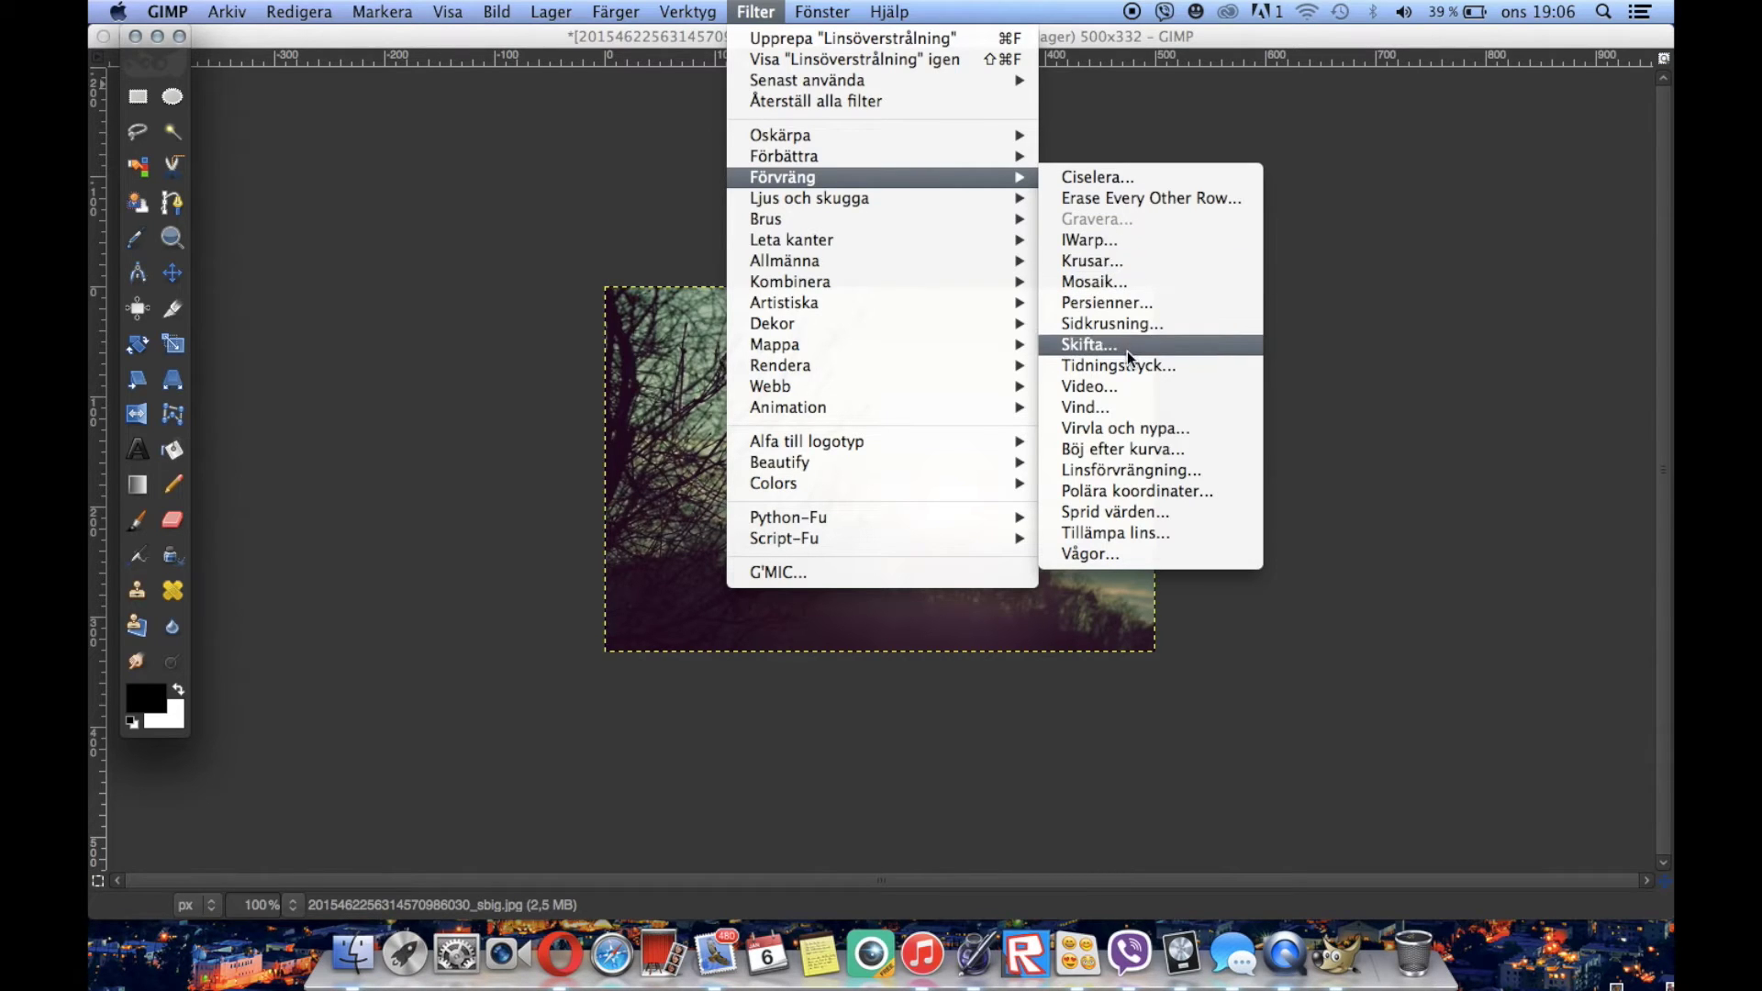
left_click(1128, 434)
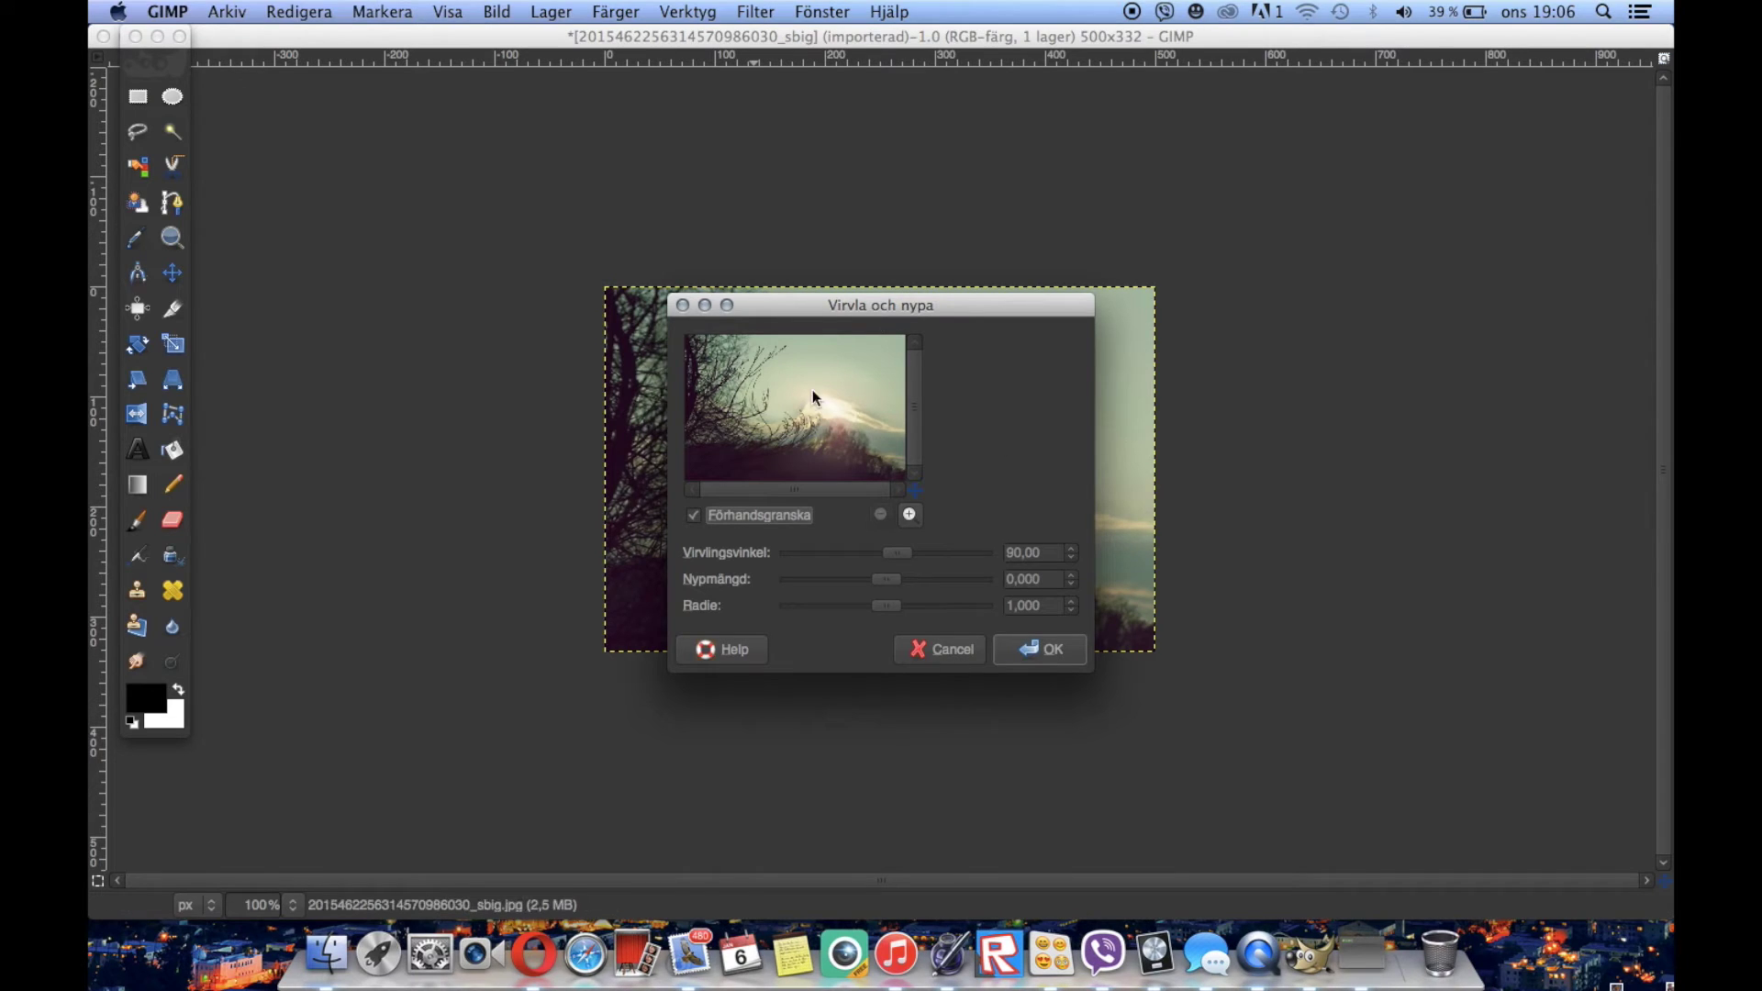
left_click(920, 551)
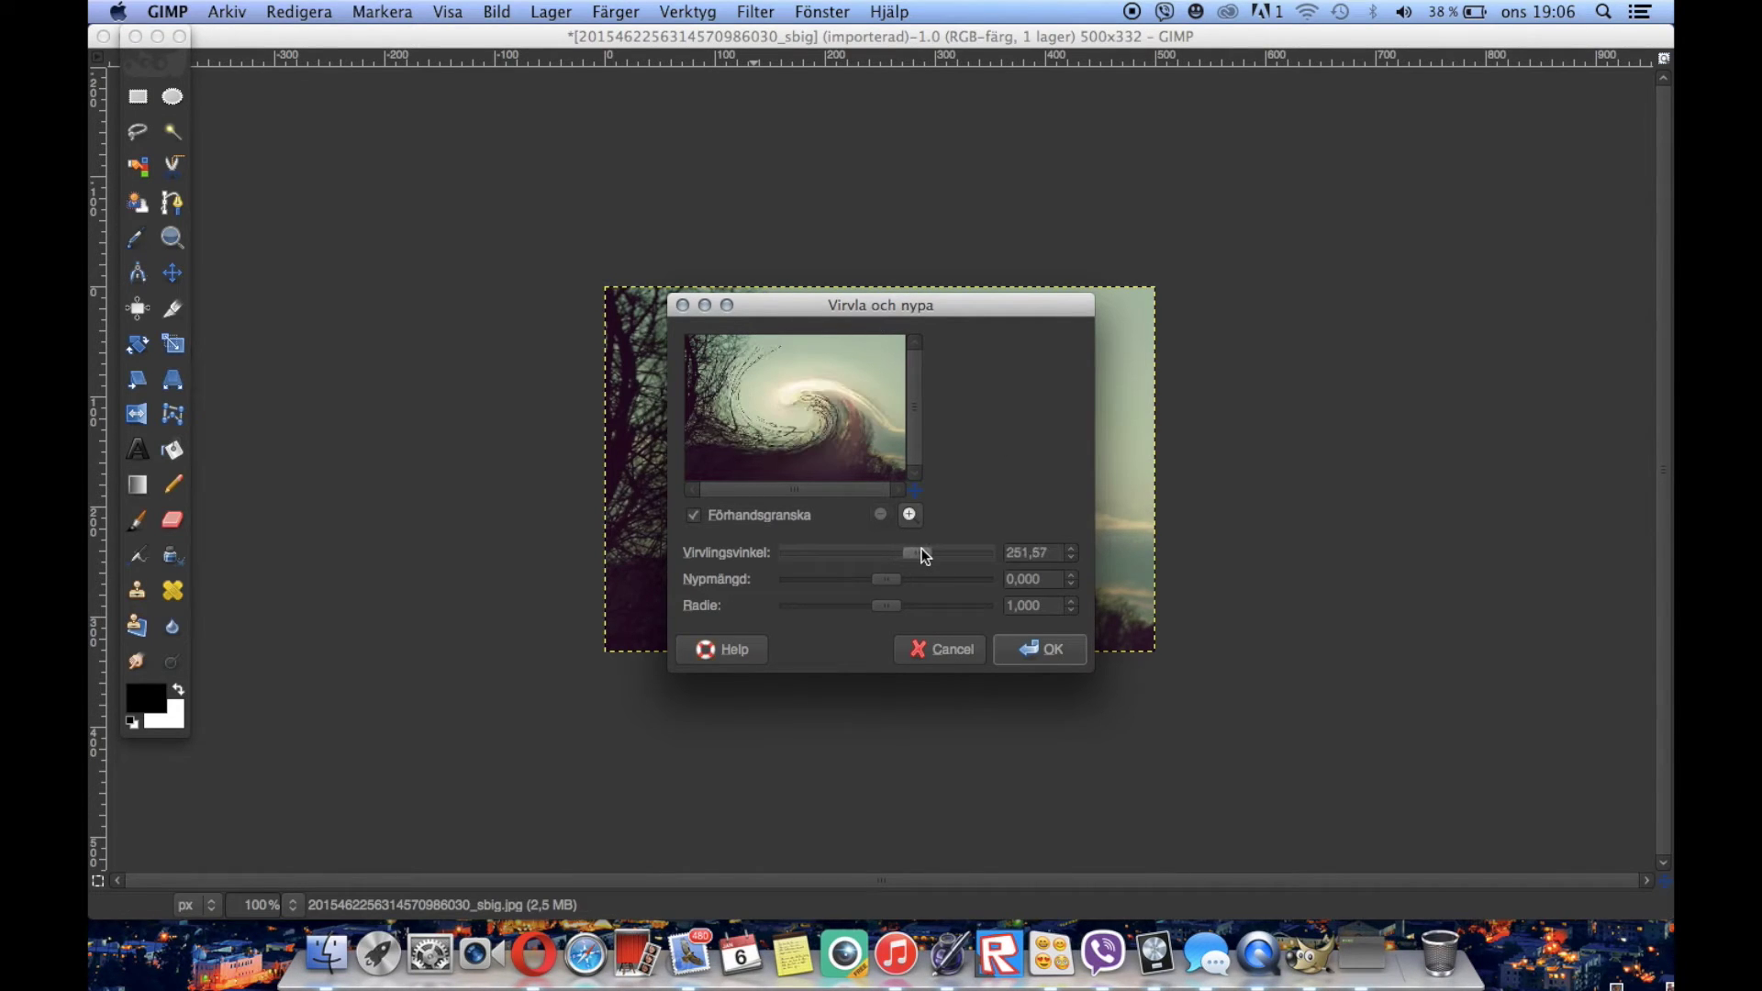
left_click_drag(920, 550, 956, 548)
left_click(1027, 646)
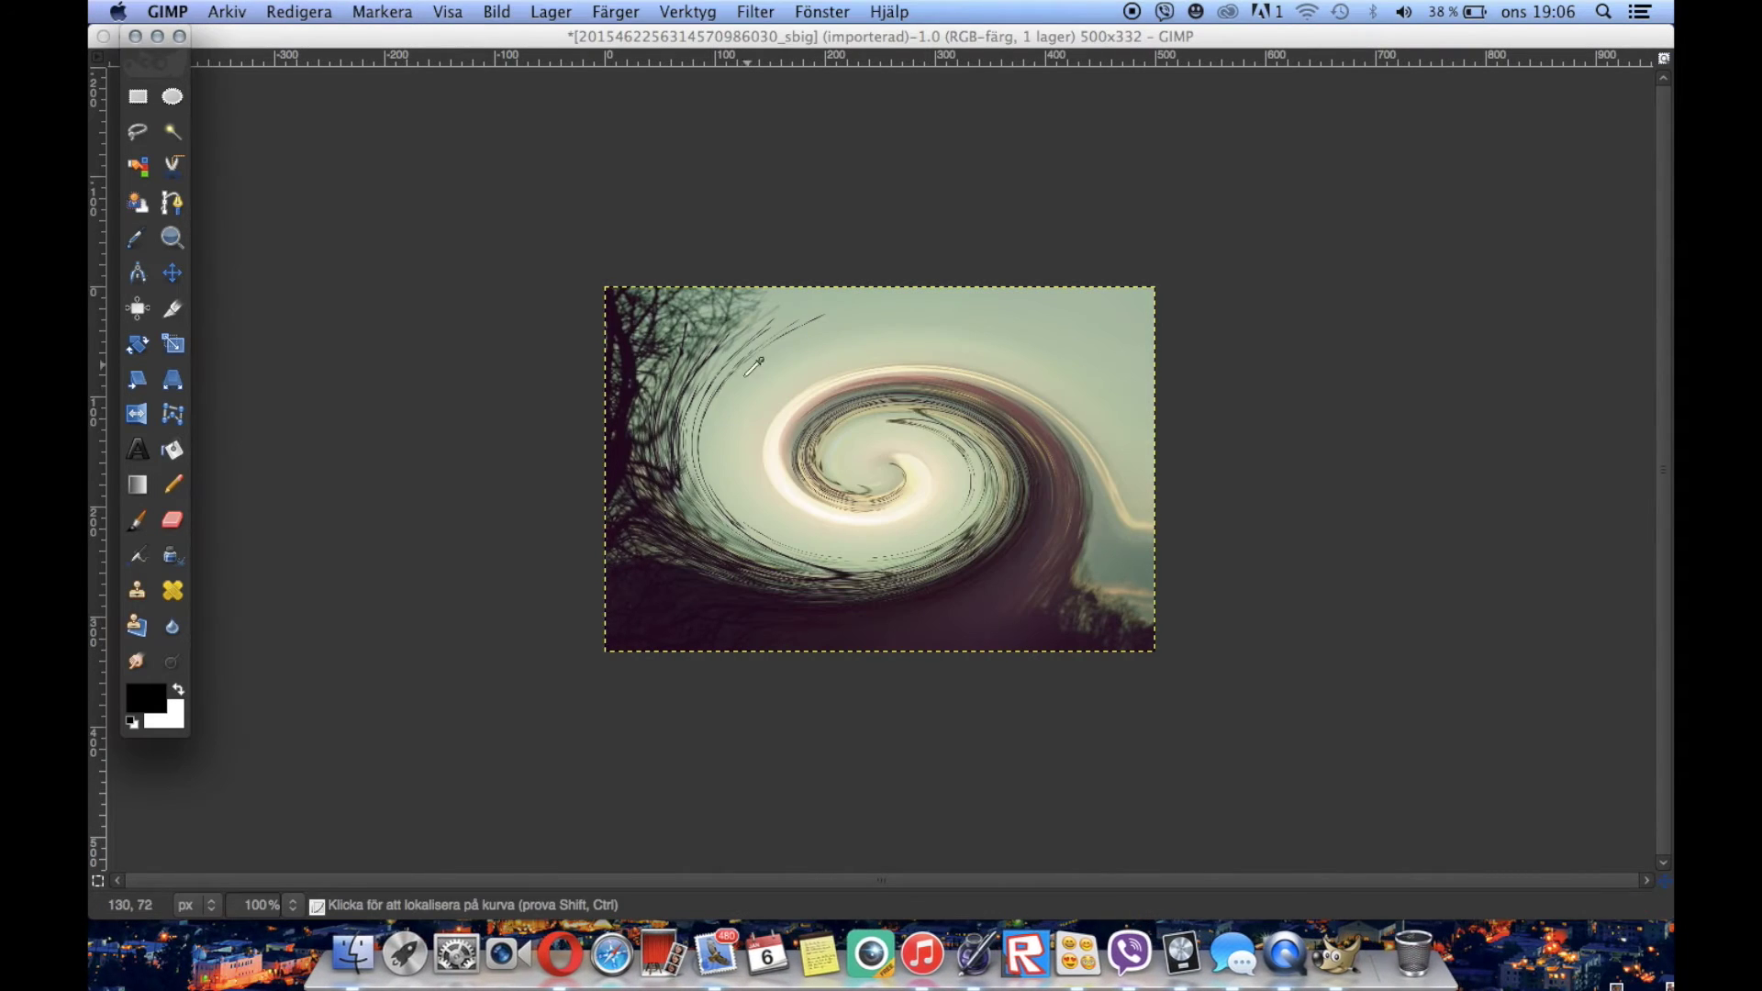
key("super+z")
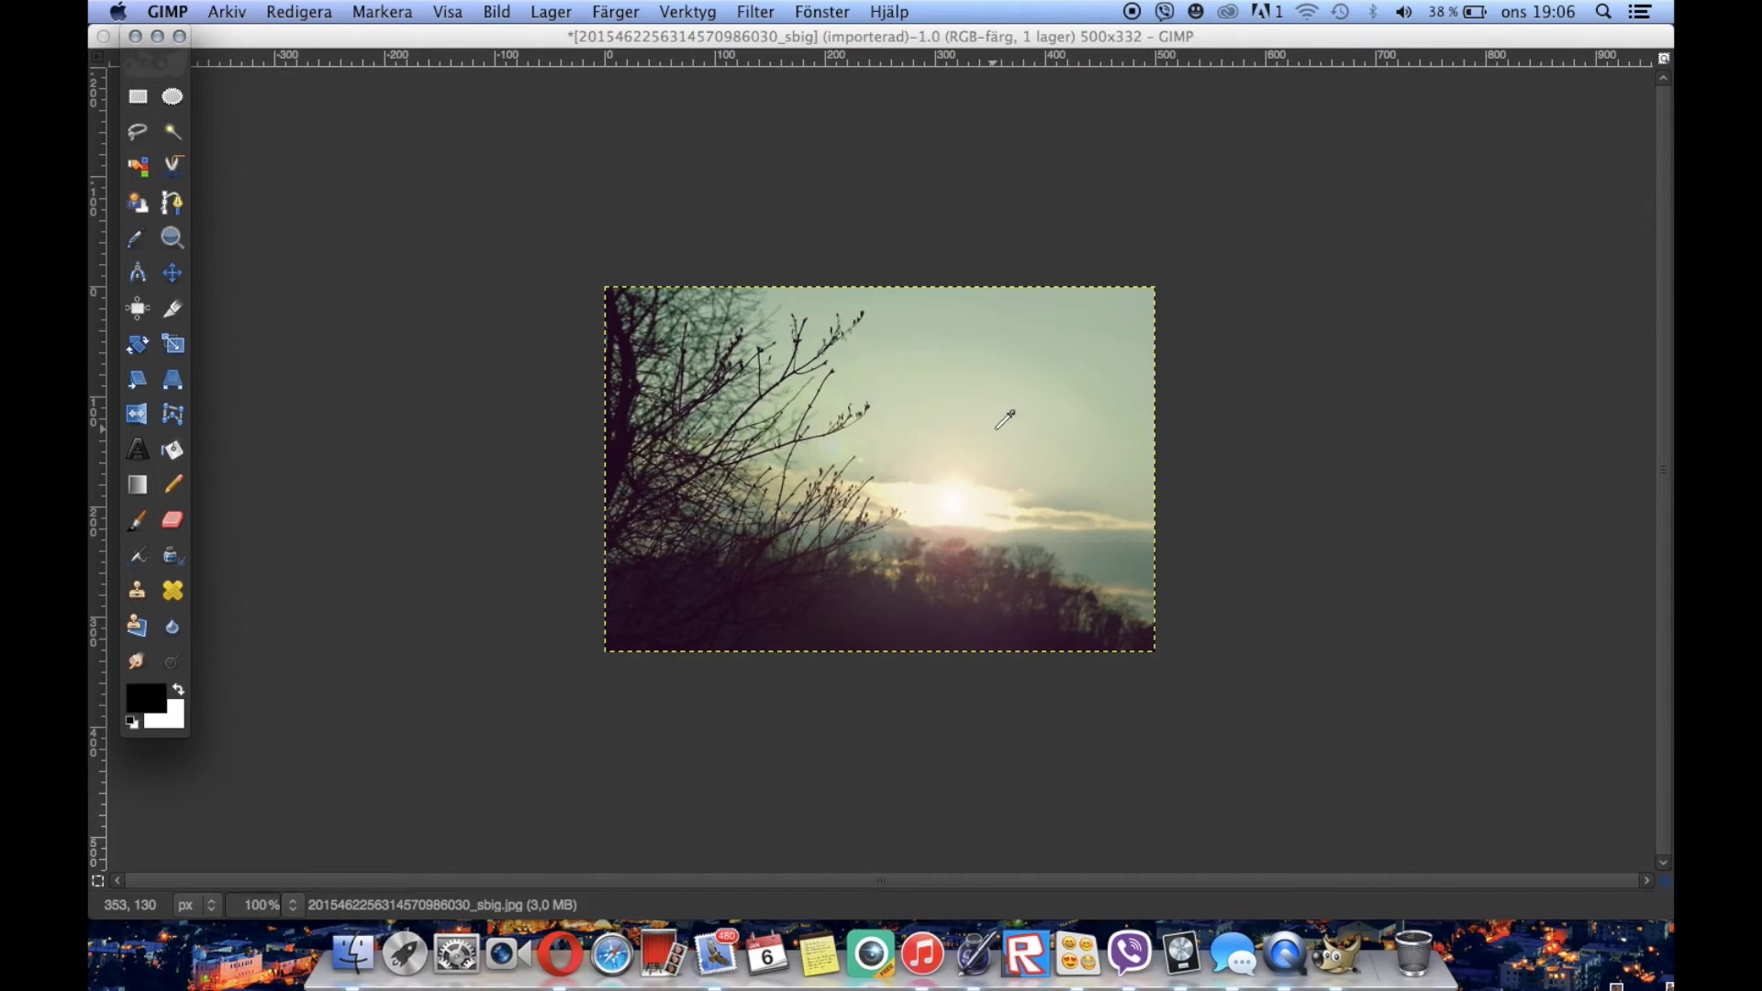
left_click(755, 11)
mouse_move(887, 131)
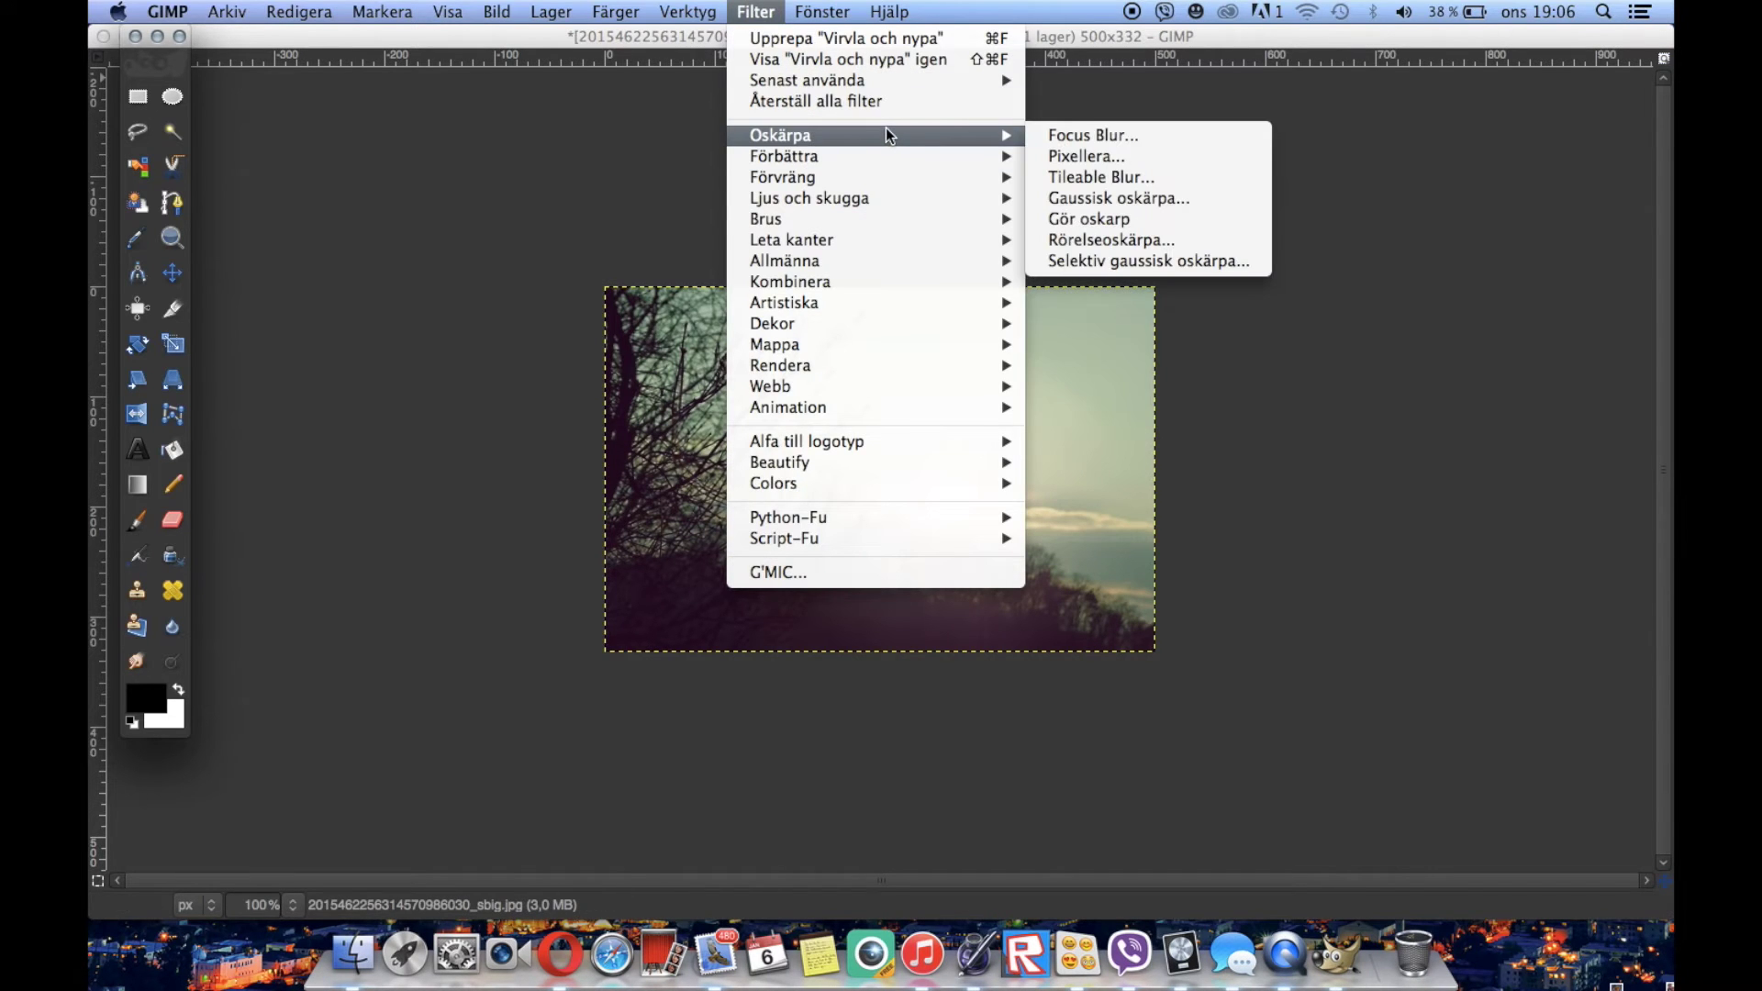
left_click(1064, 142)
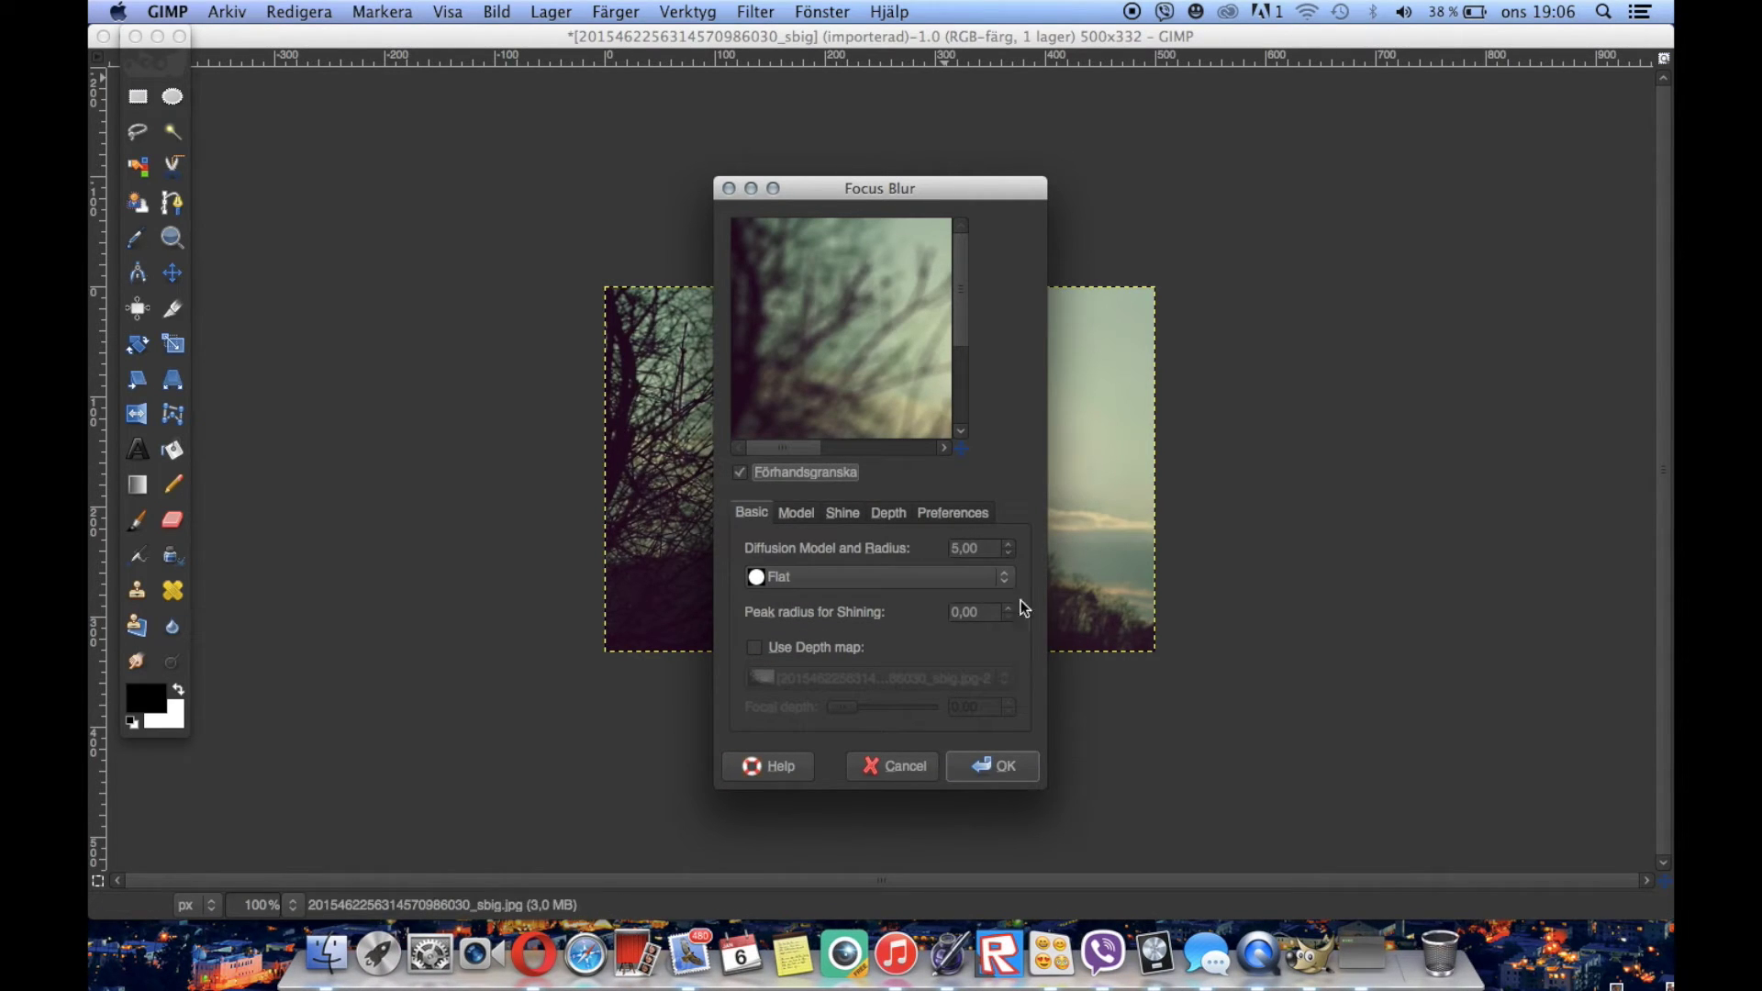
left_click(1008, 542)
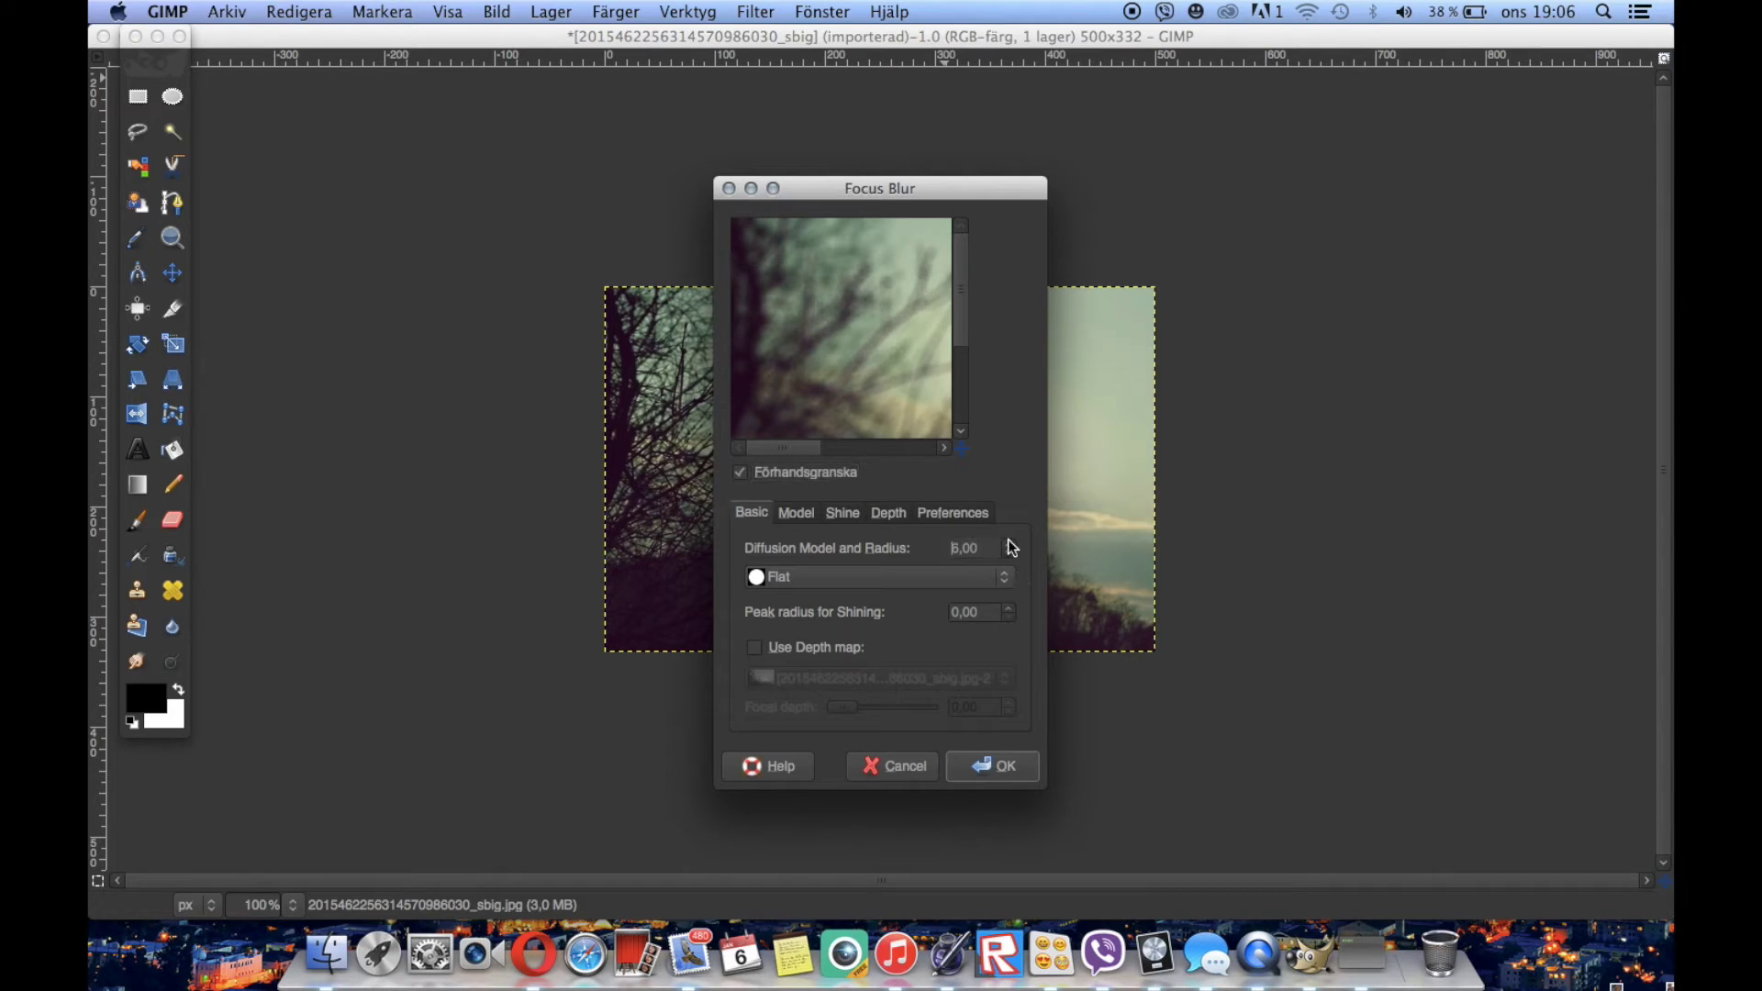
left_click(1006, 764)
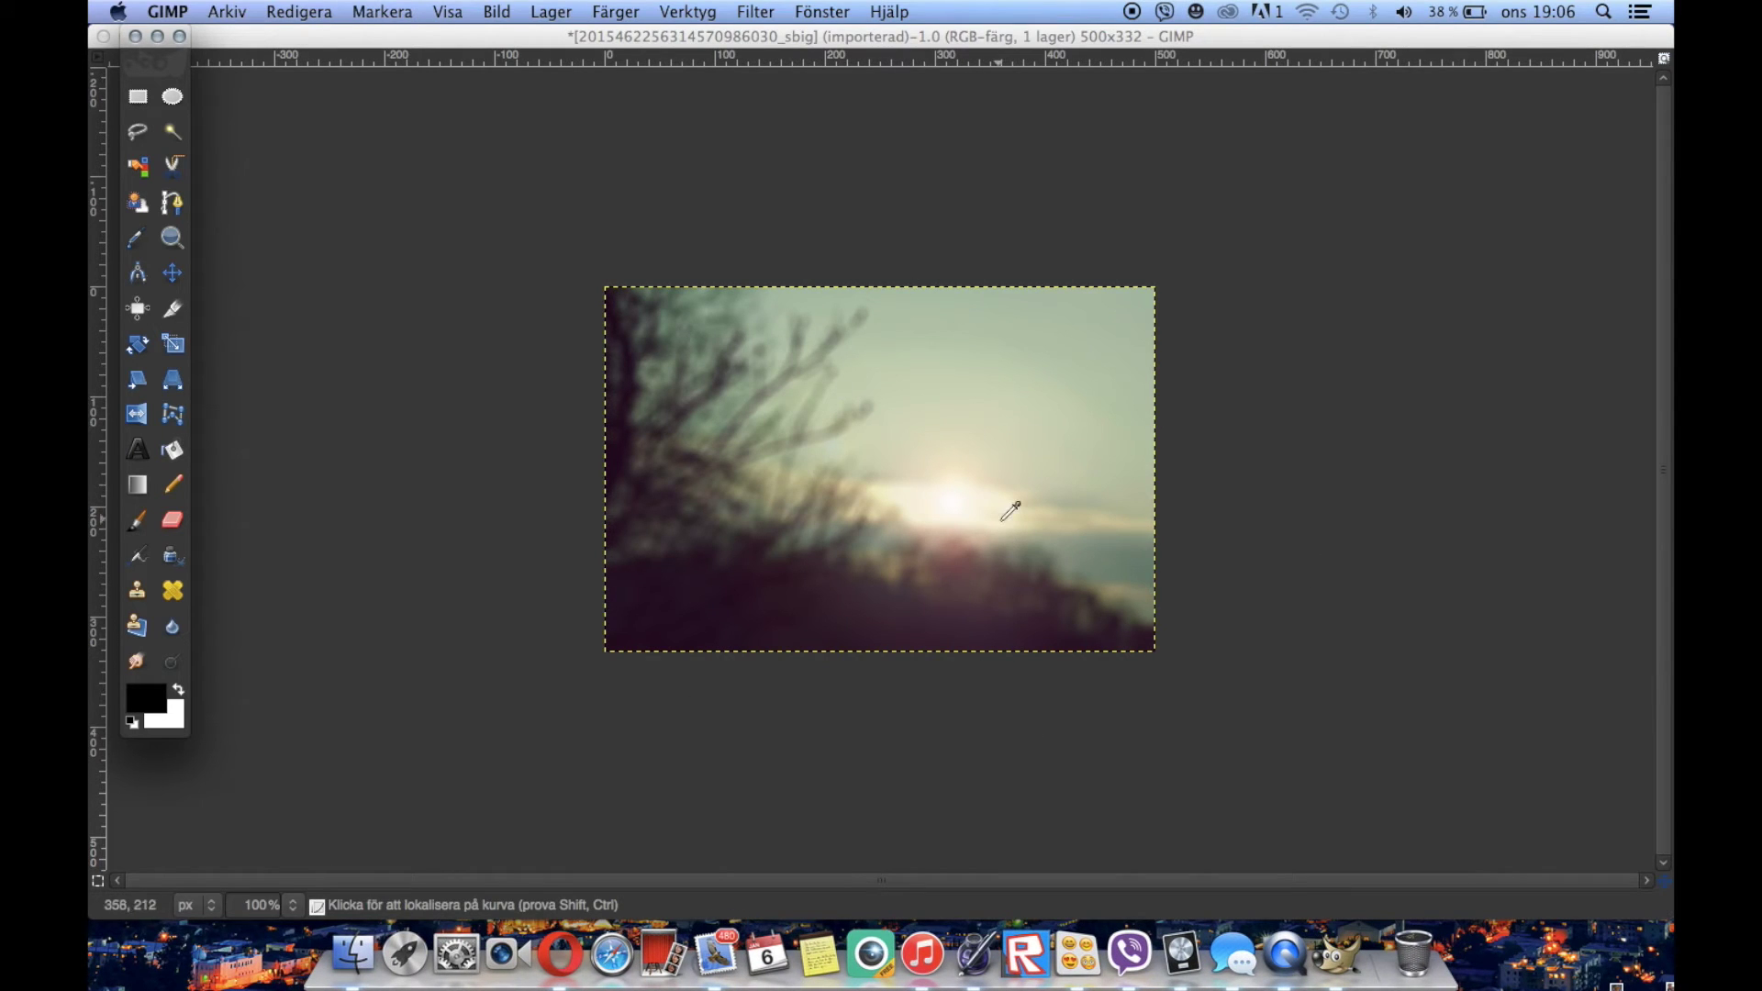
key("ctrl+z")
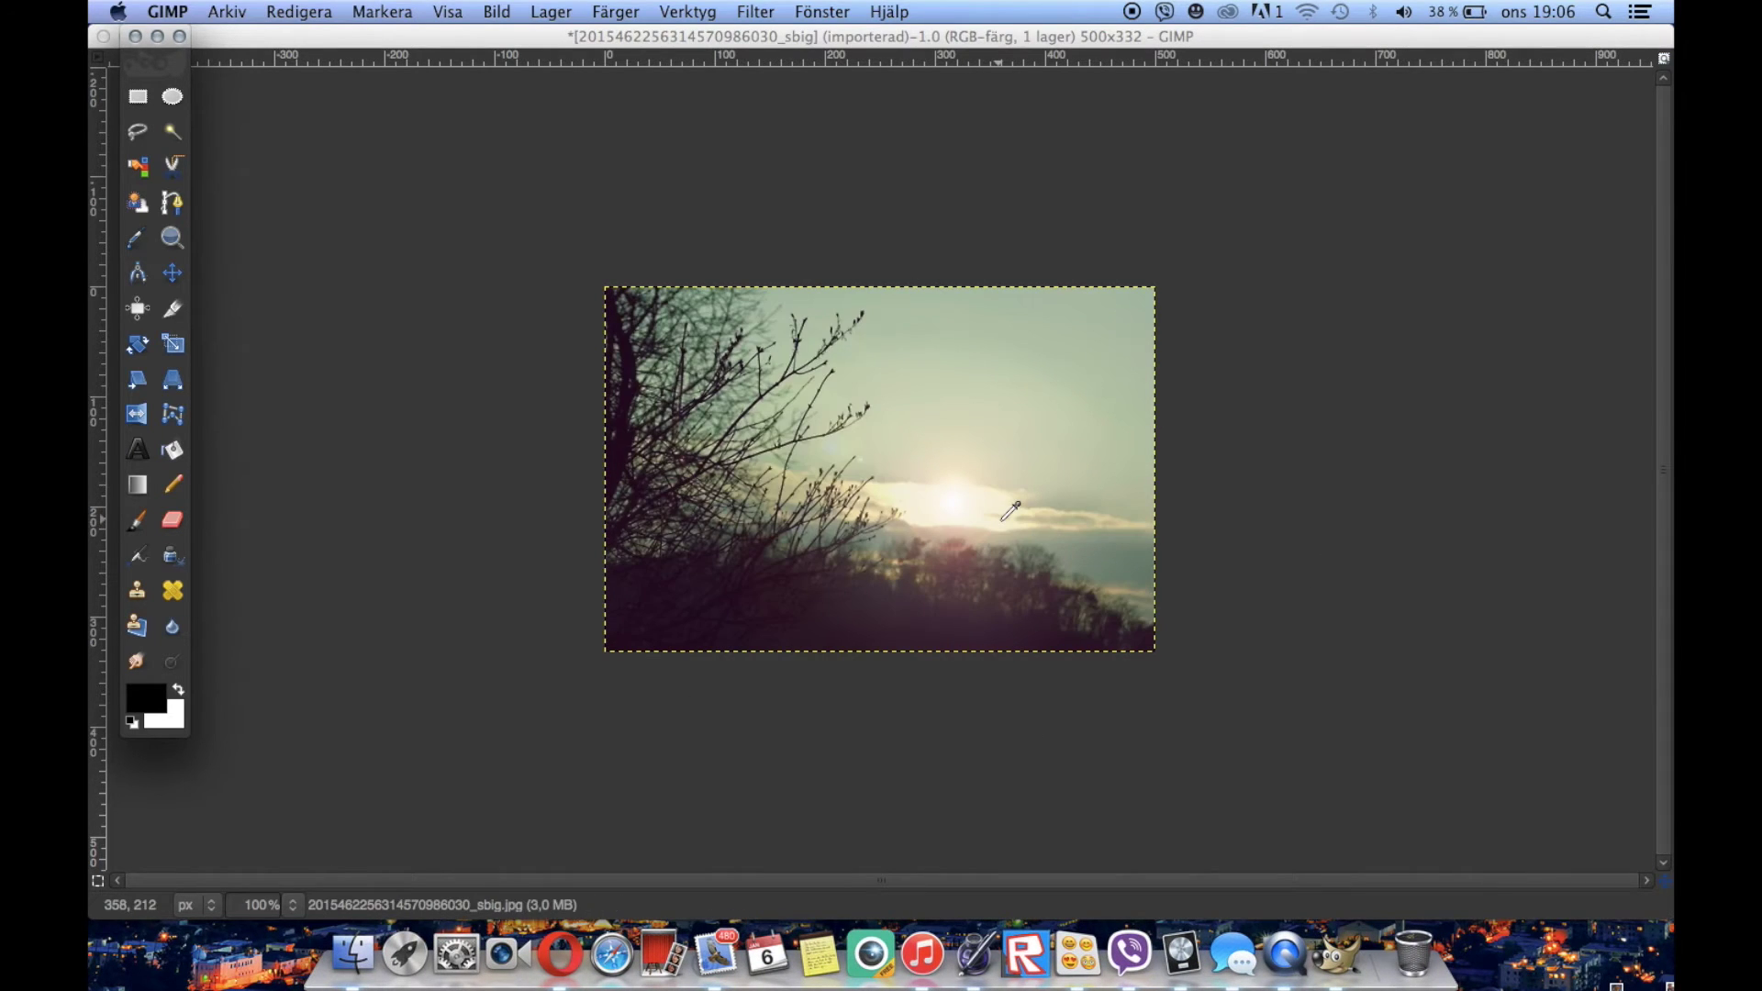
Lasso the left branches and dark treeline, leaving the upper-right sunlit sky outside the selection
left_click(136, 106)
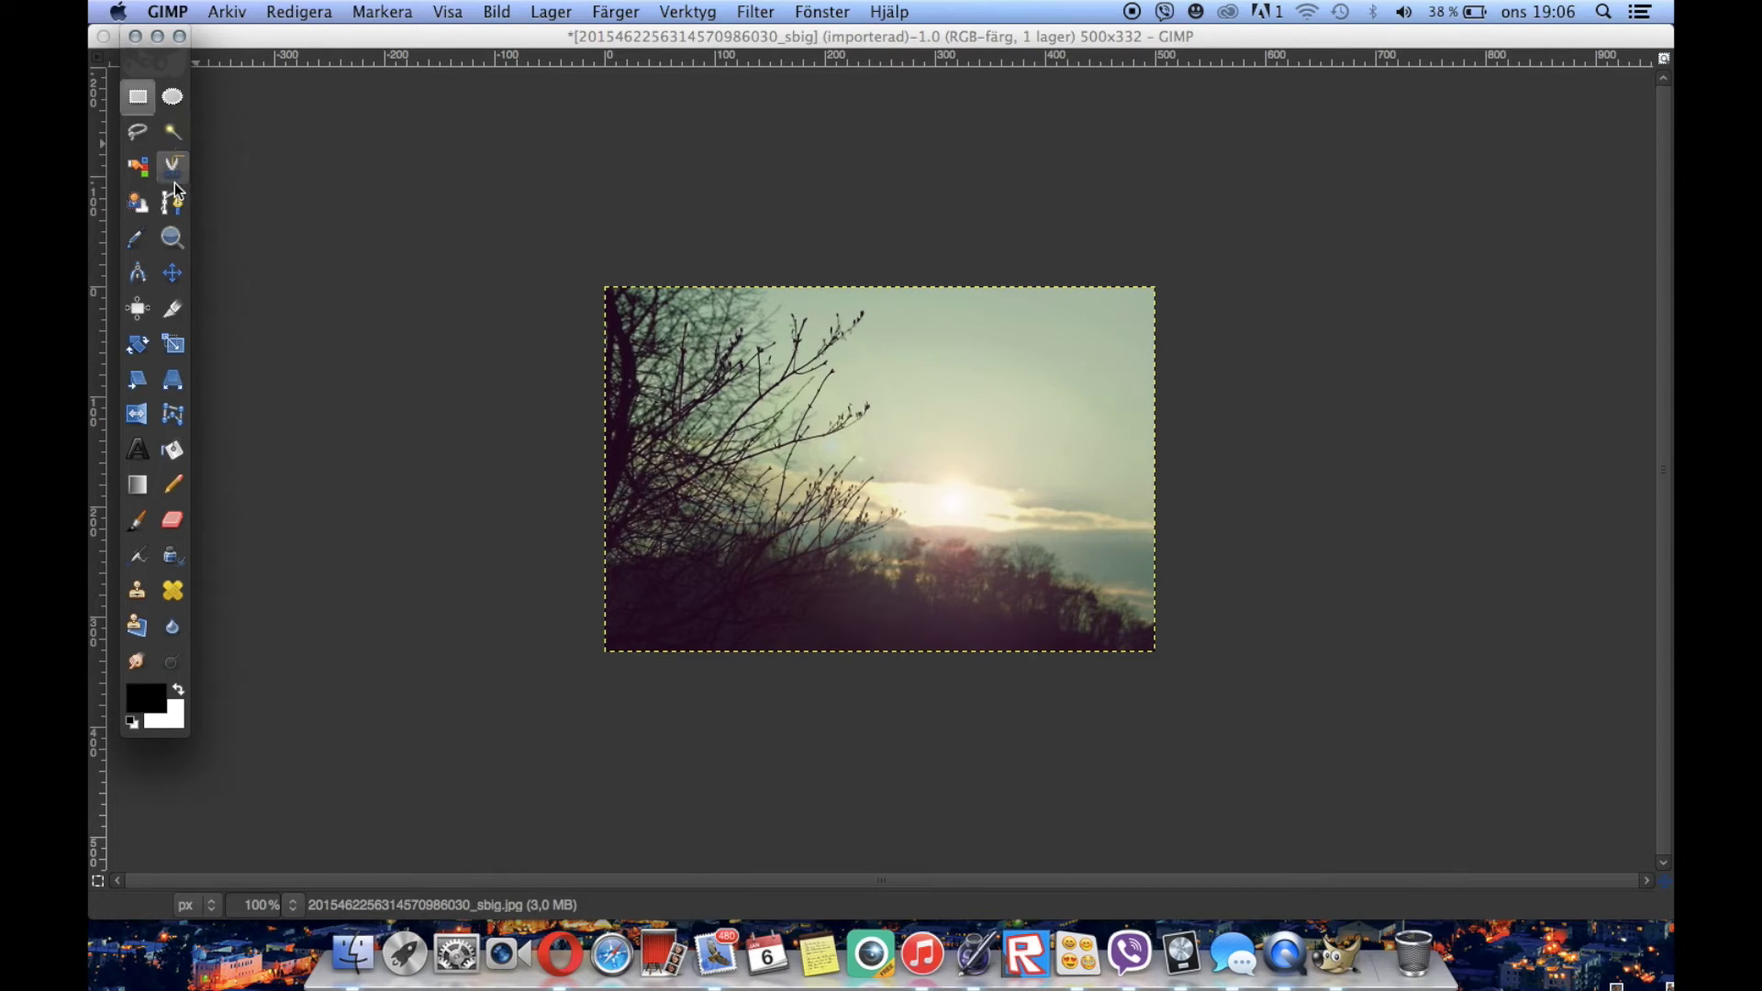
left_click(138, 132)
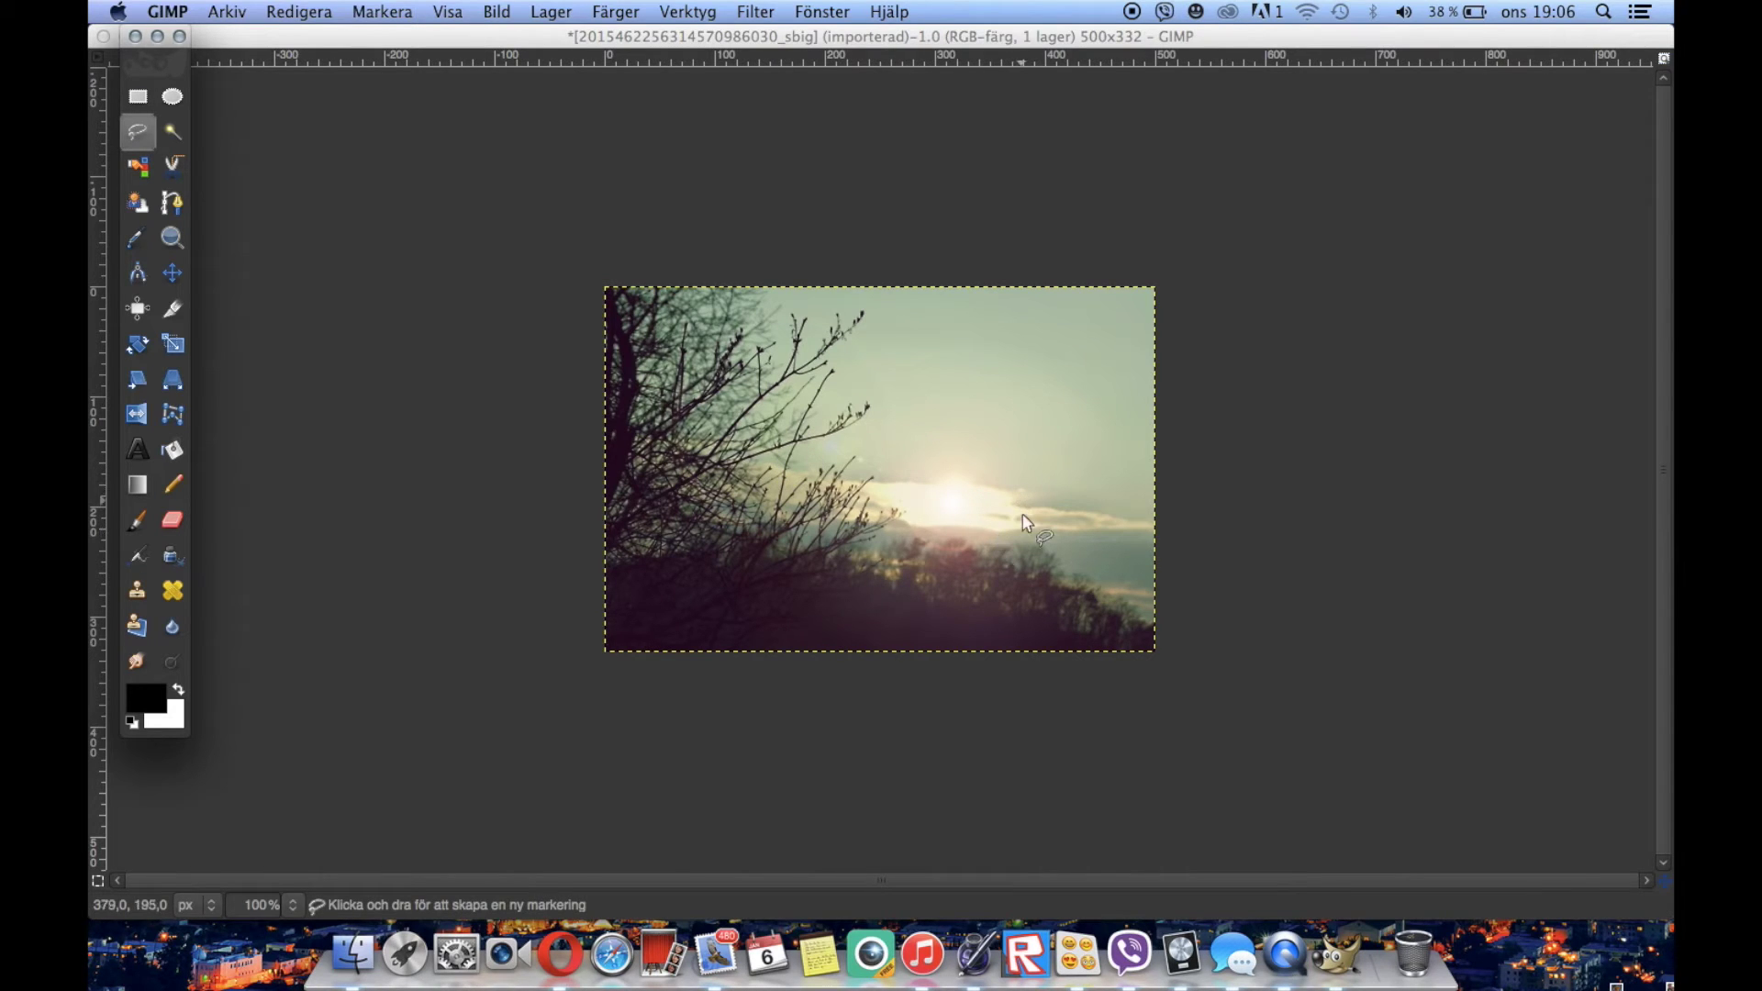
left_click_drag(1147, 602, 1138, 591)
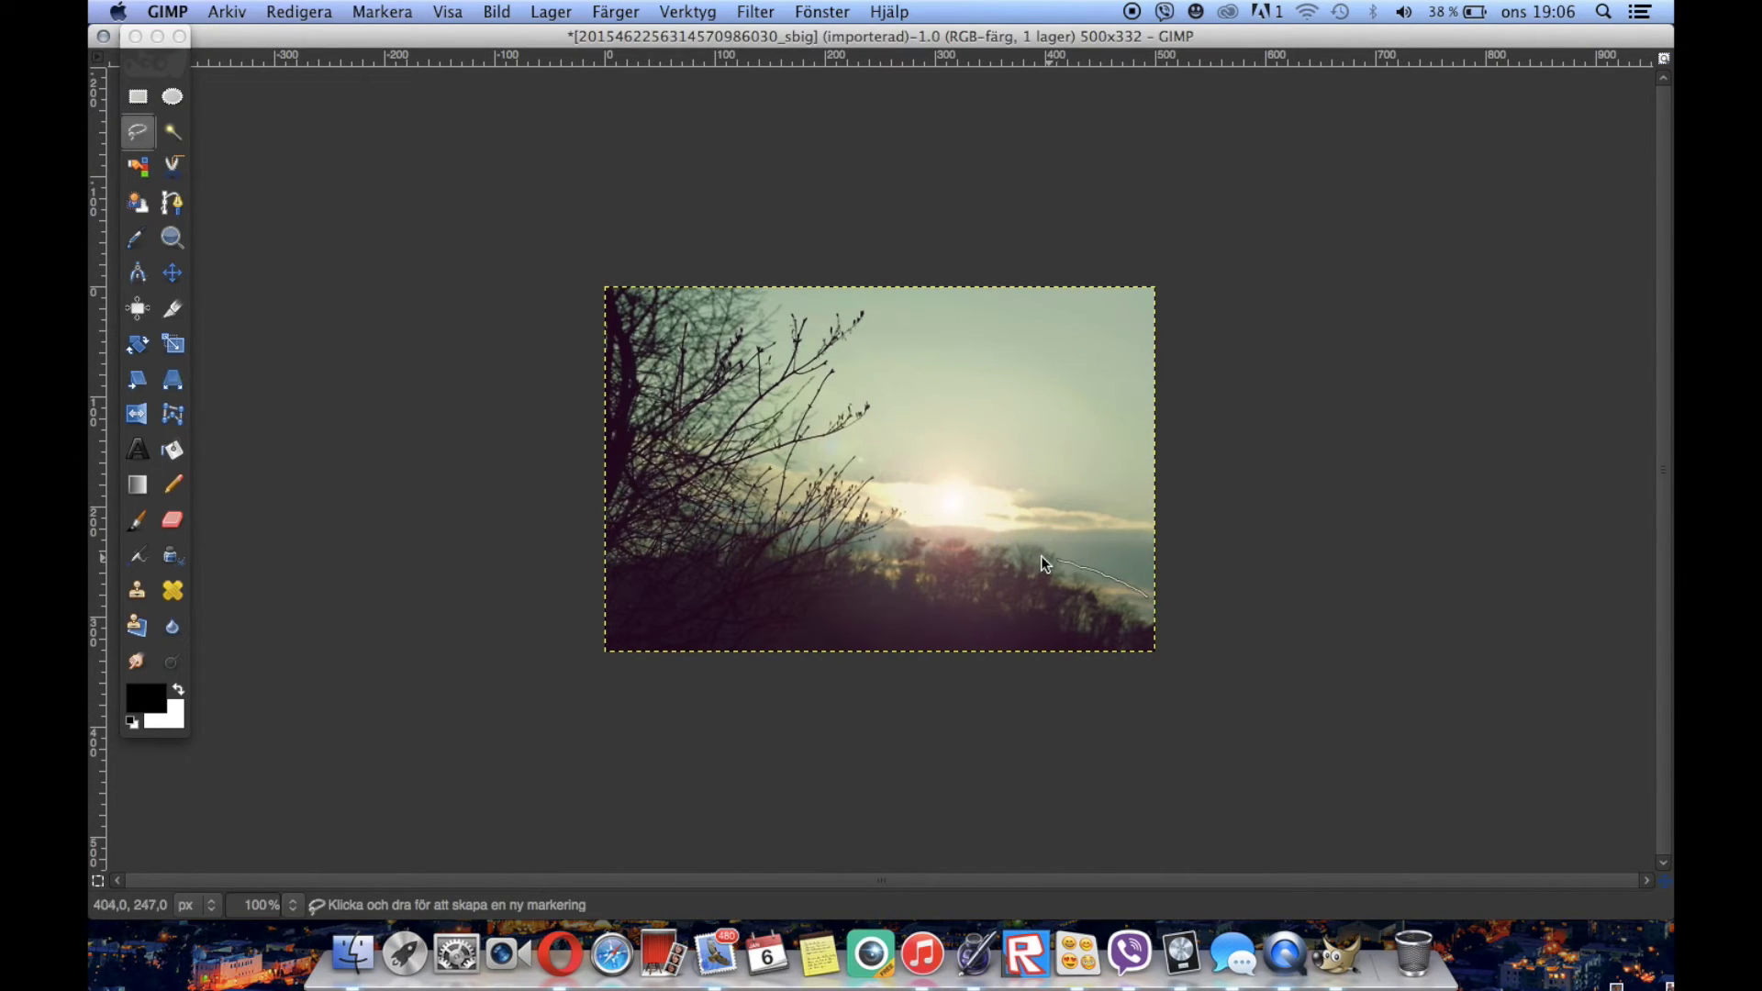
mouse_move(870, 453)
left_mouse_down()
mouse_move(873, 306)
mouse_move(828, 280)
left_mouse_up()
mouse_move(600, 275)
left_mouse_down()
mouse_move(563, 460)
mouse_move(614, 679)
left_mouse_up()
left_click_drag(882, 712, 1127, 670)
left_click_drag(1165, 606, 1150, 596)
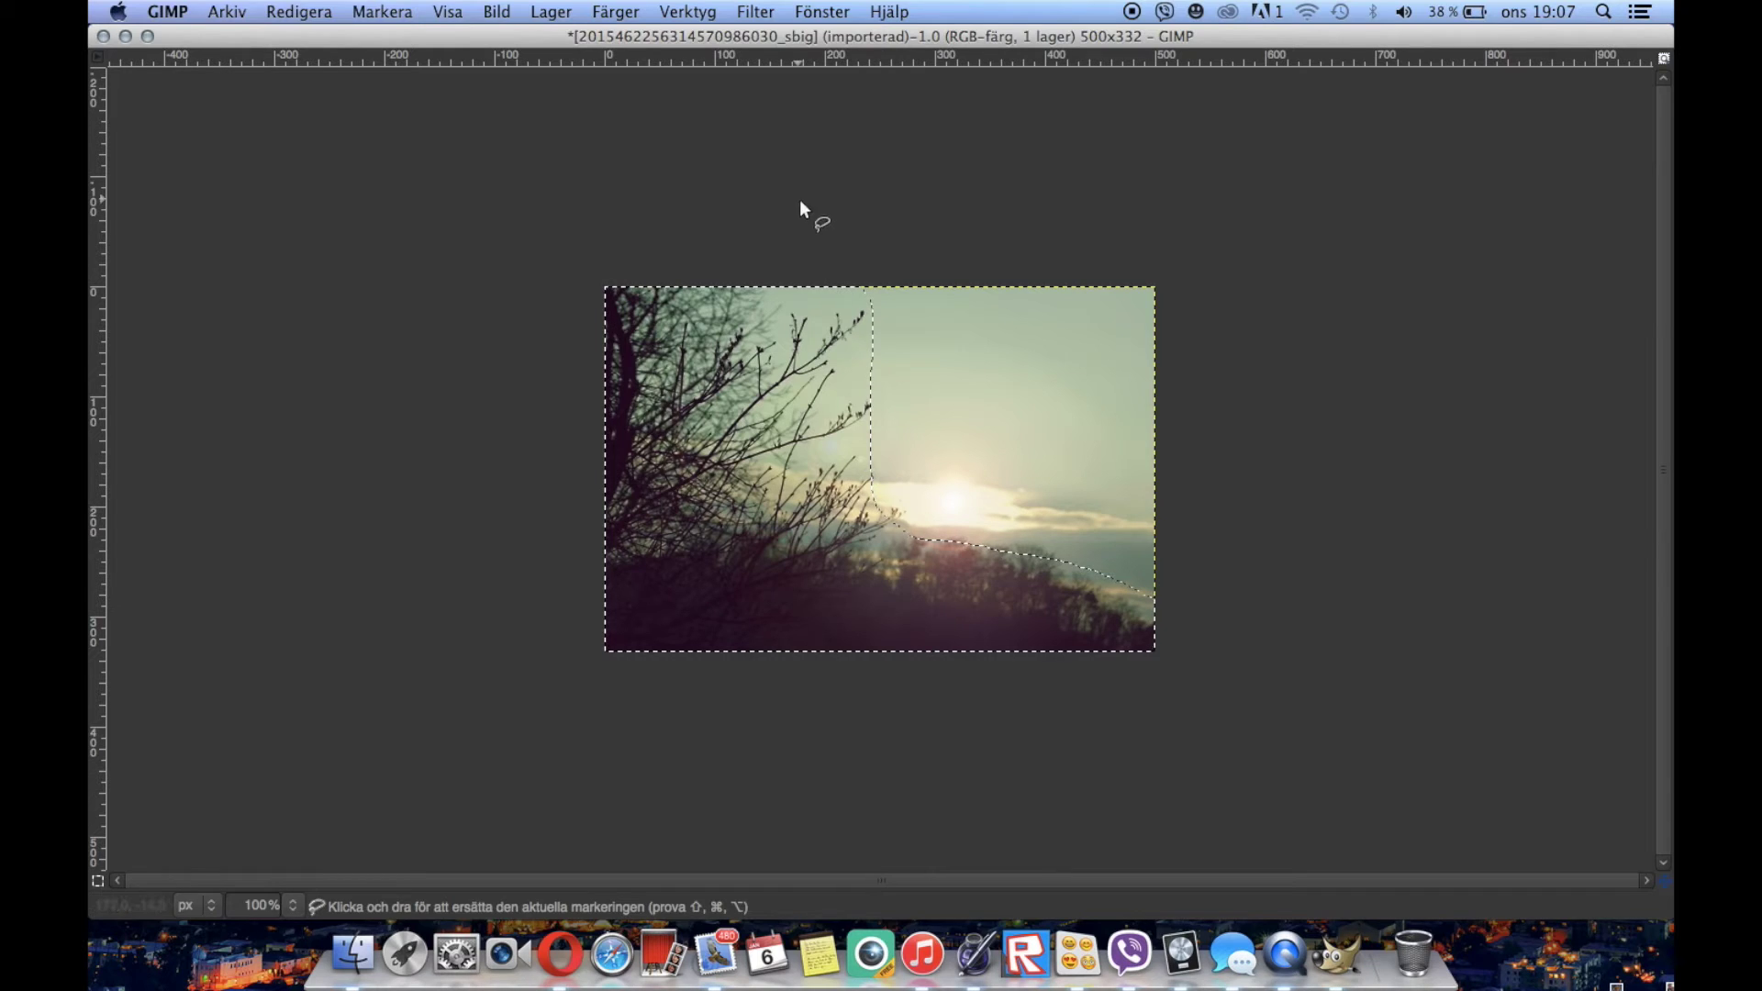
left_click(687, 12)
mouse_move(760, 12)
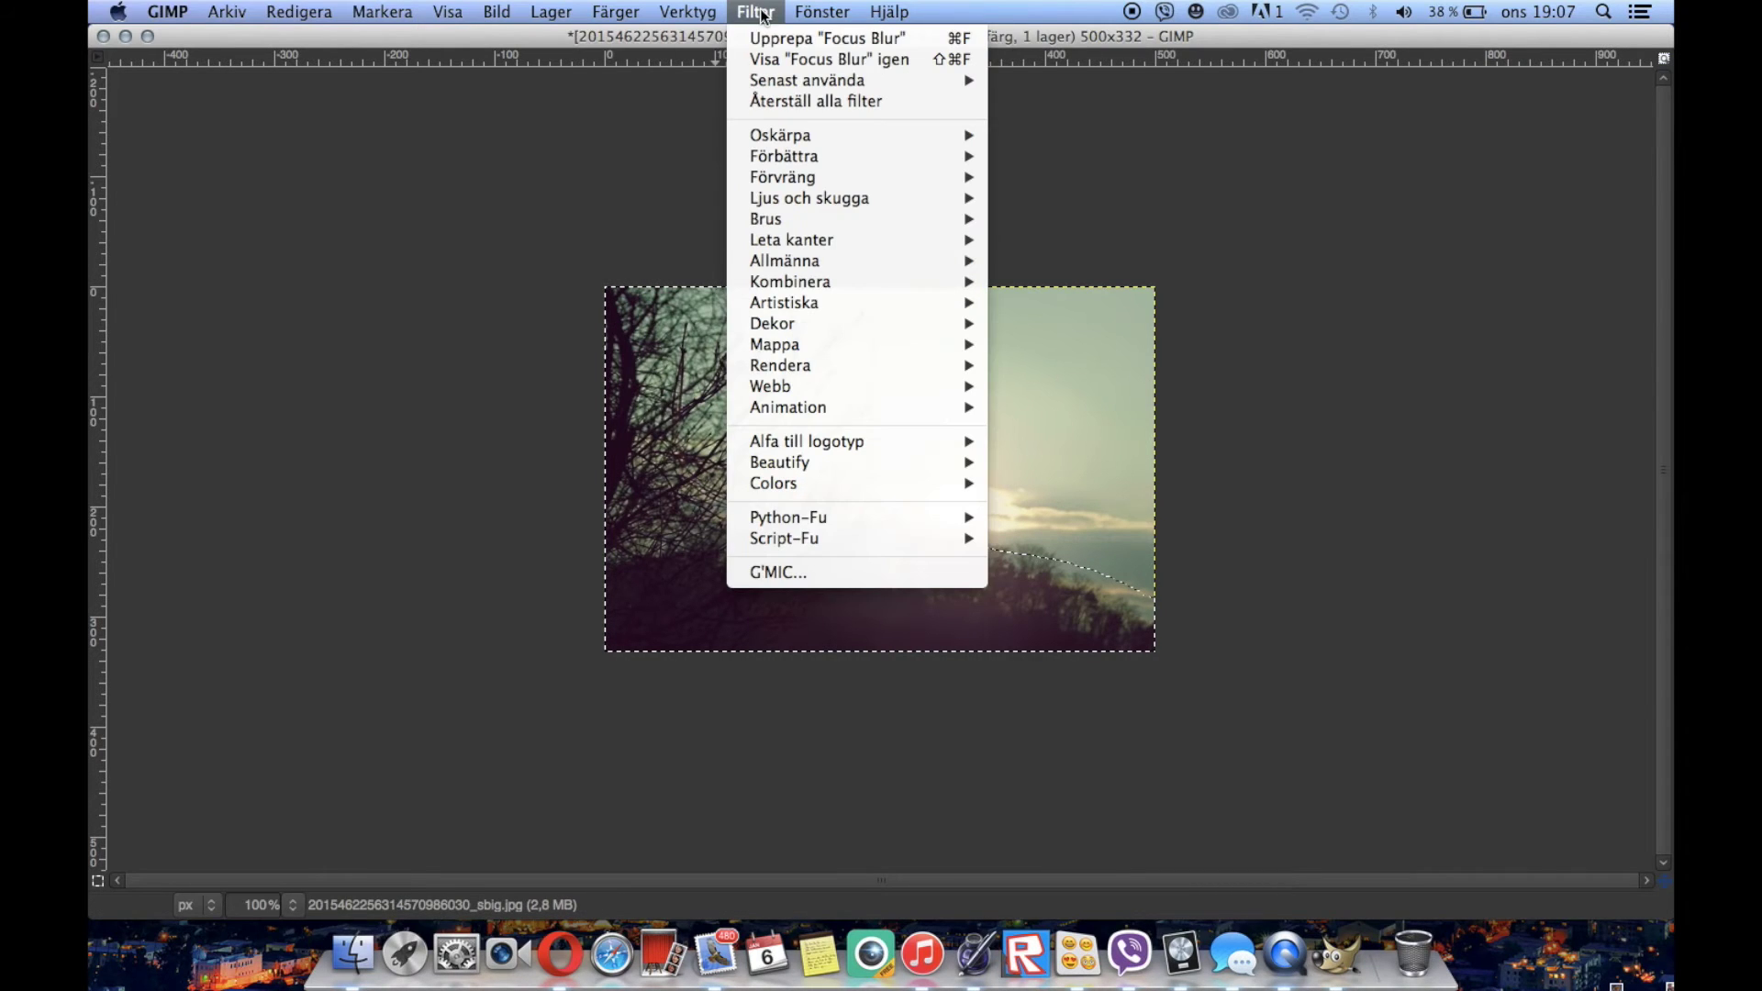
Repeat Focus Blur on the trees, then lasso the sky above the hill line and repeat it again
left_click(776, 39)
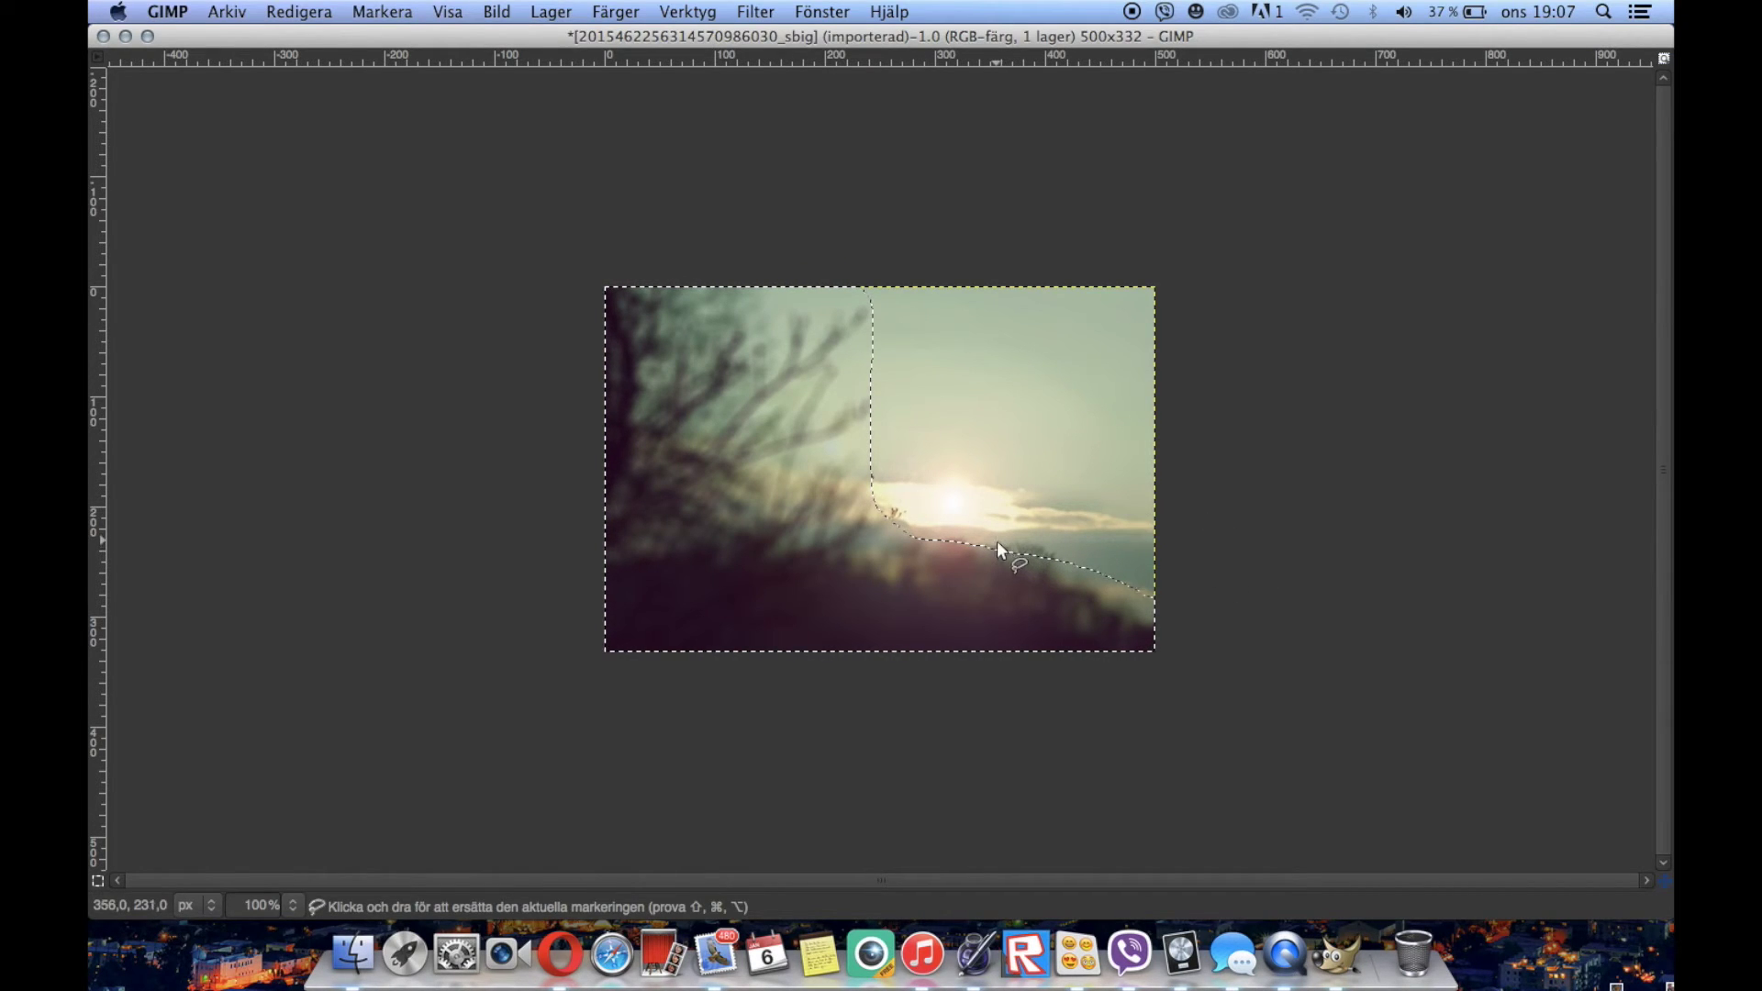
left_click_drag(925, 532, 1022, 527)
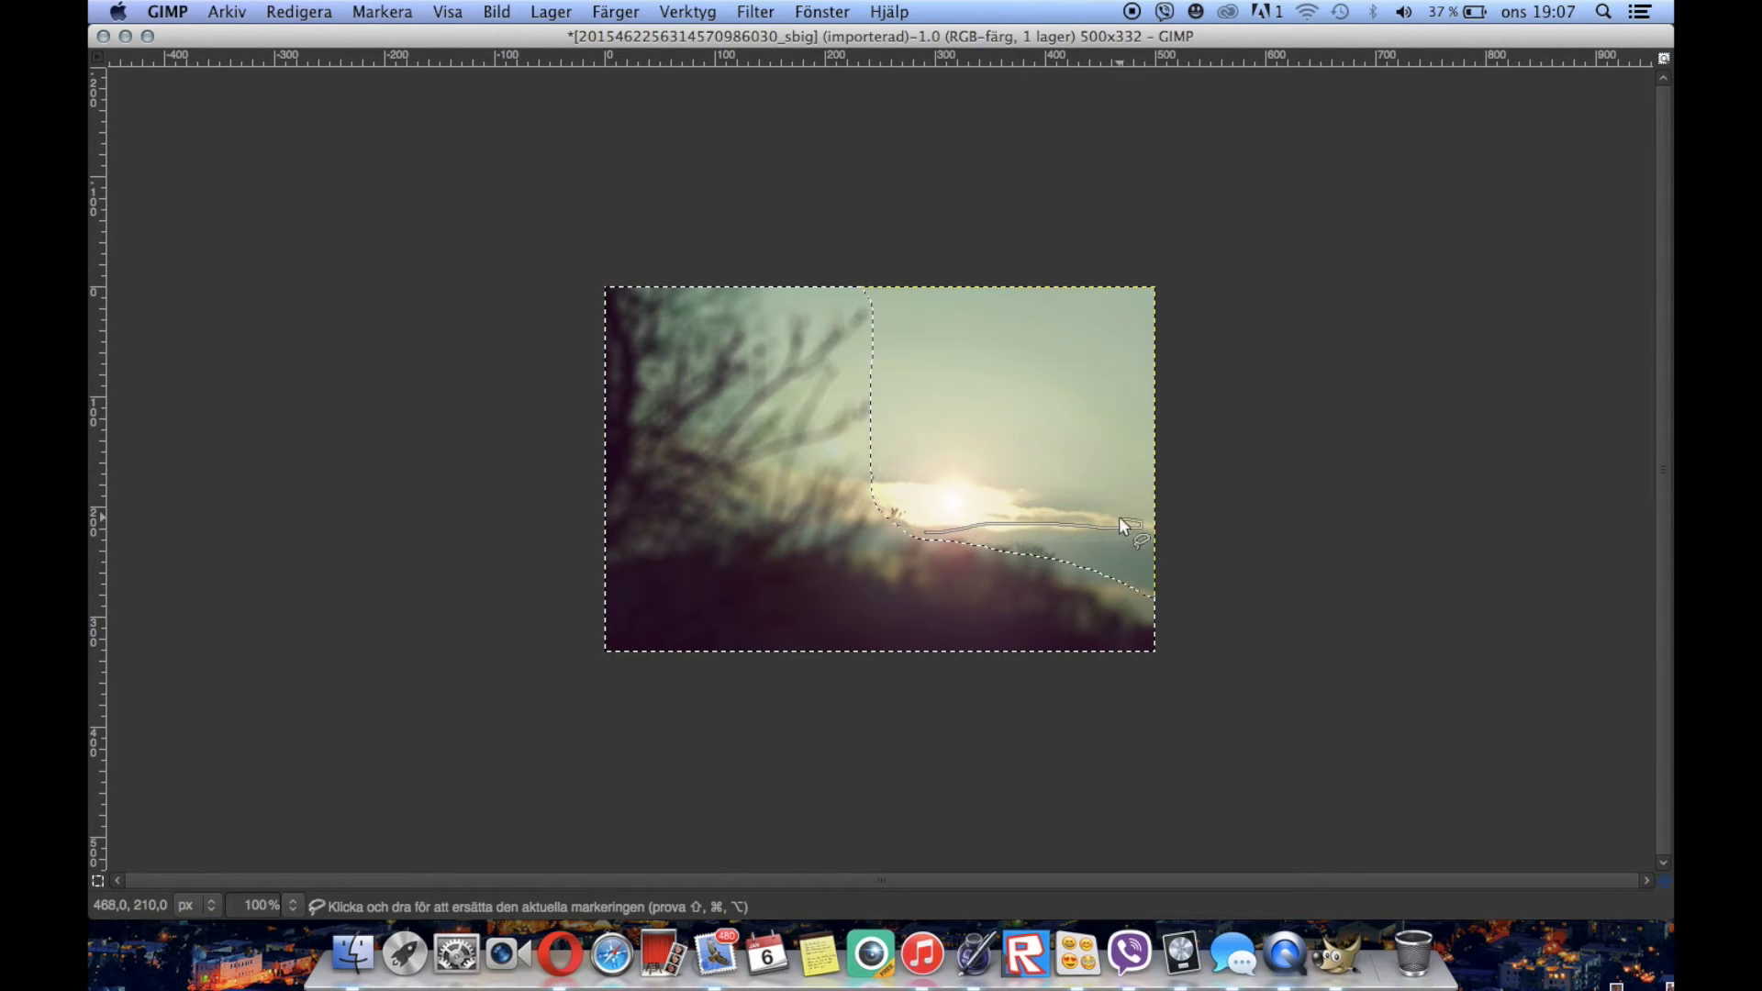
mouse_move(1055, 516)
left_mouse_down()
mouse_move(876, 476)
mouse_move(874, 356)
left_mouse_up()
left_click_drag(865, 280, 988, 277)
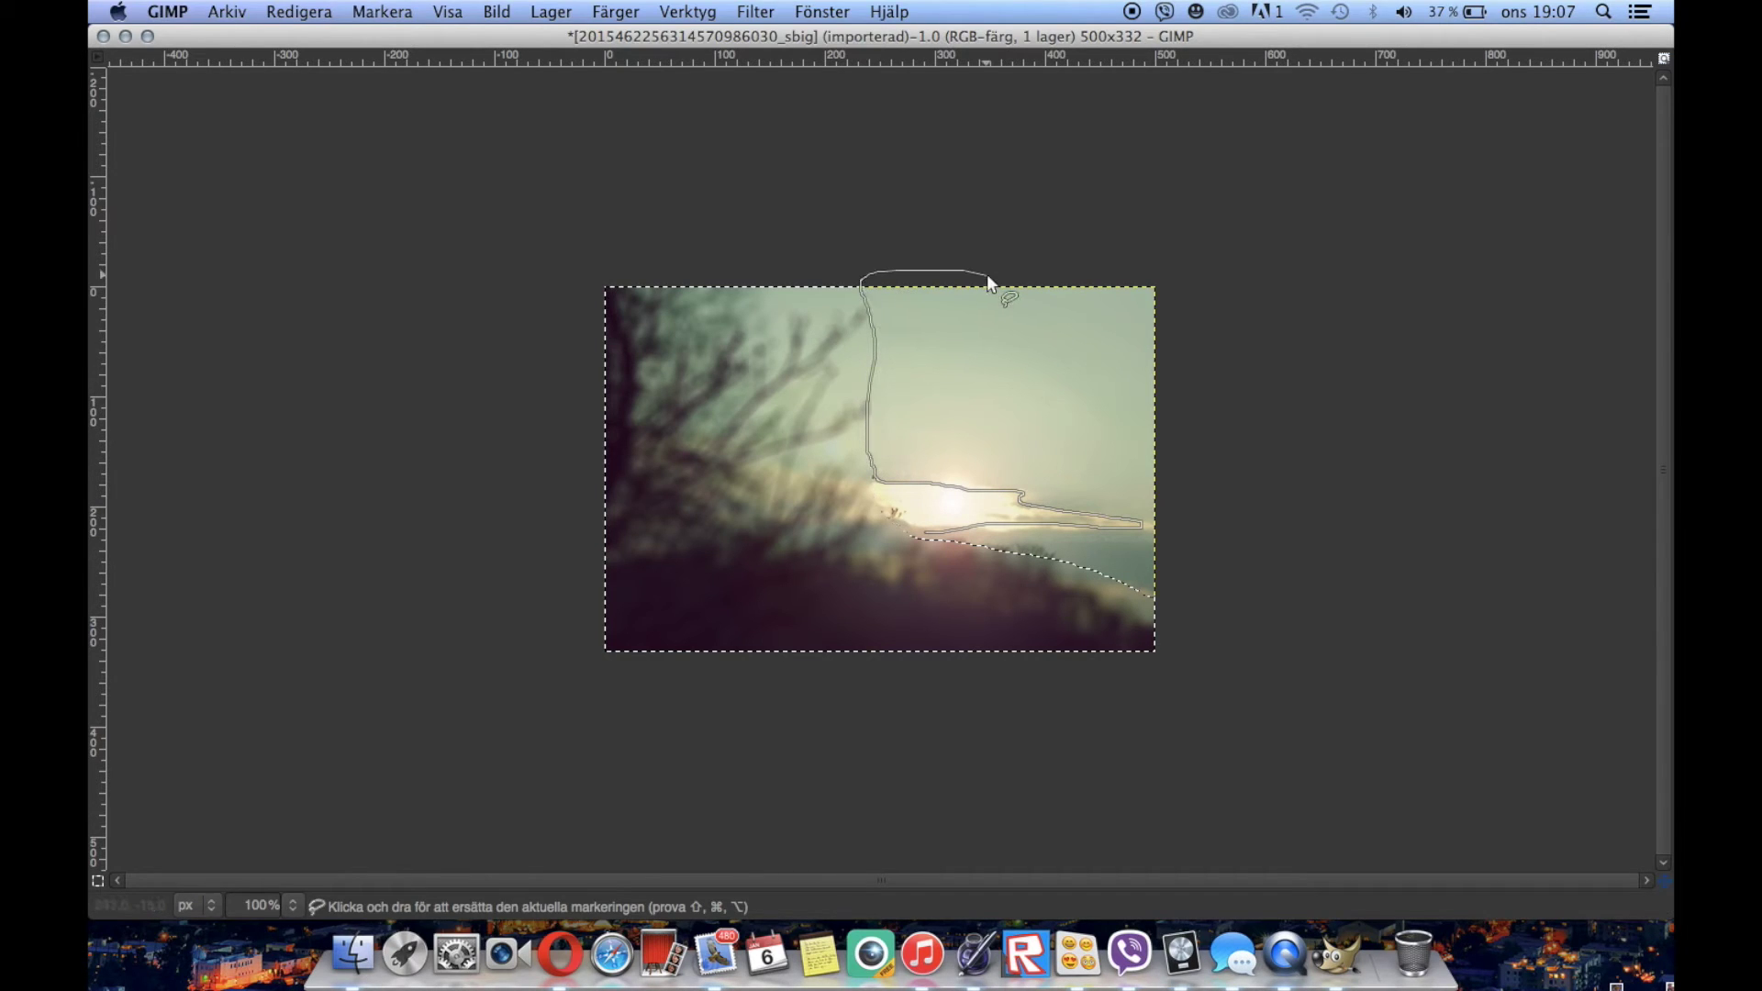
mouse_move(1219, 388)
left_mouse_down()
mouse_move(1187, 615)
mouse_move(901, 525)
mouse_move(933, 534)
left_mouse_up()
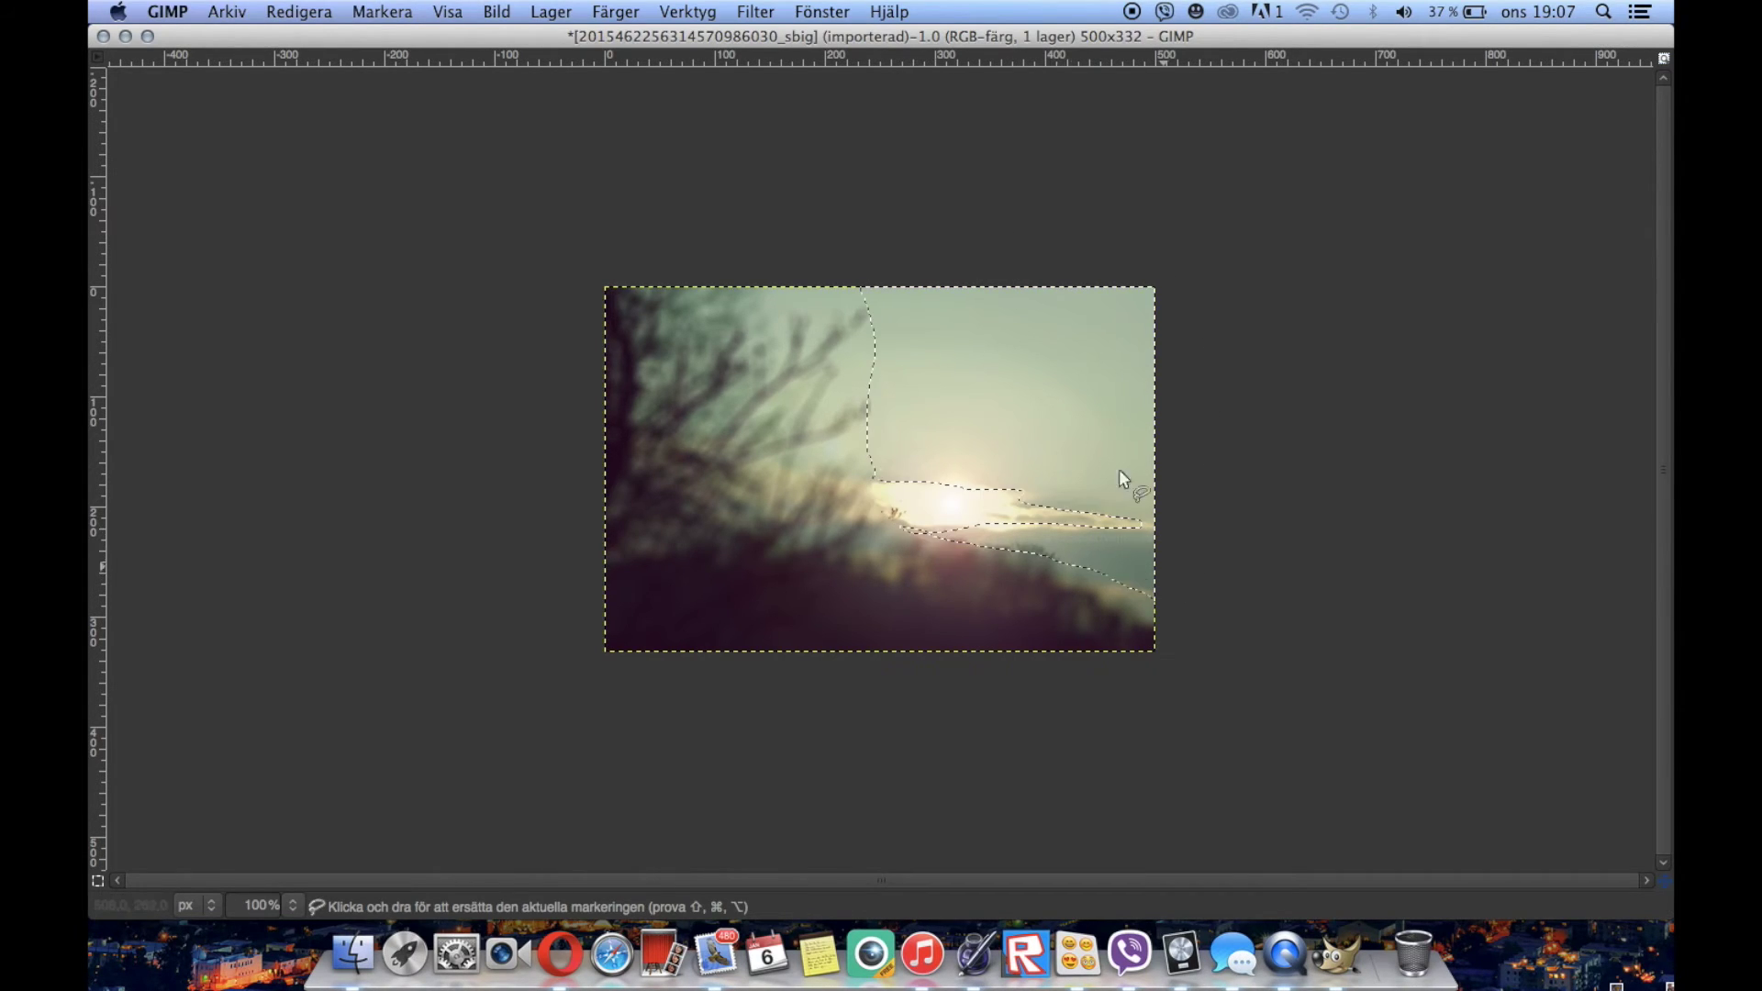
left_click(755, 11)
left_click(769, 38)
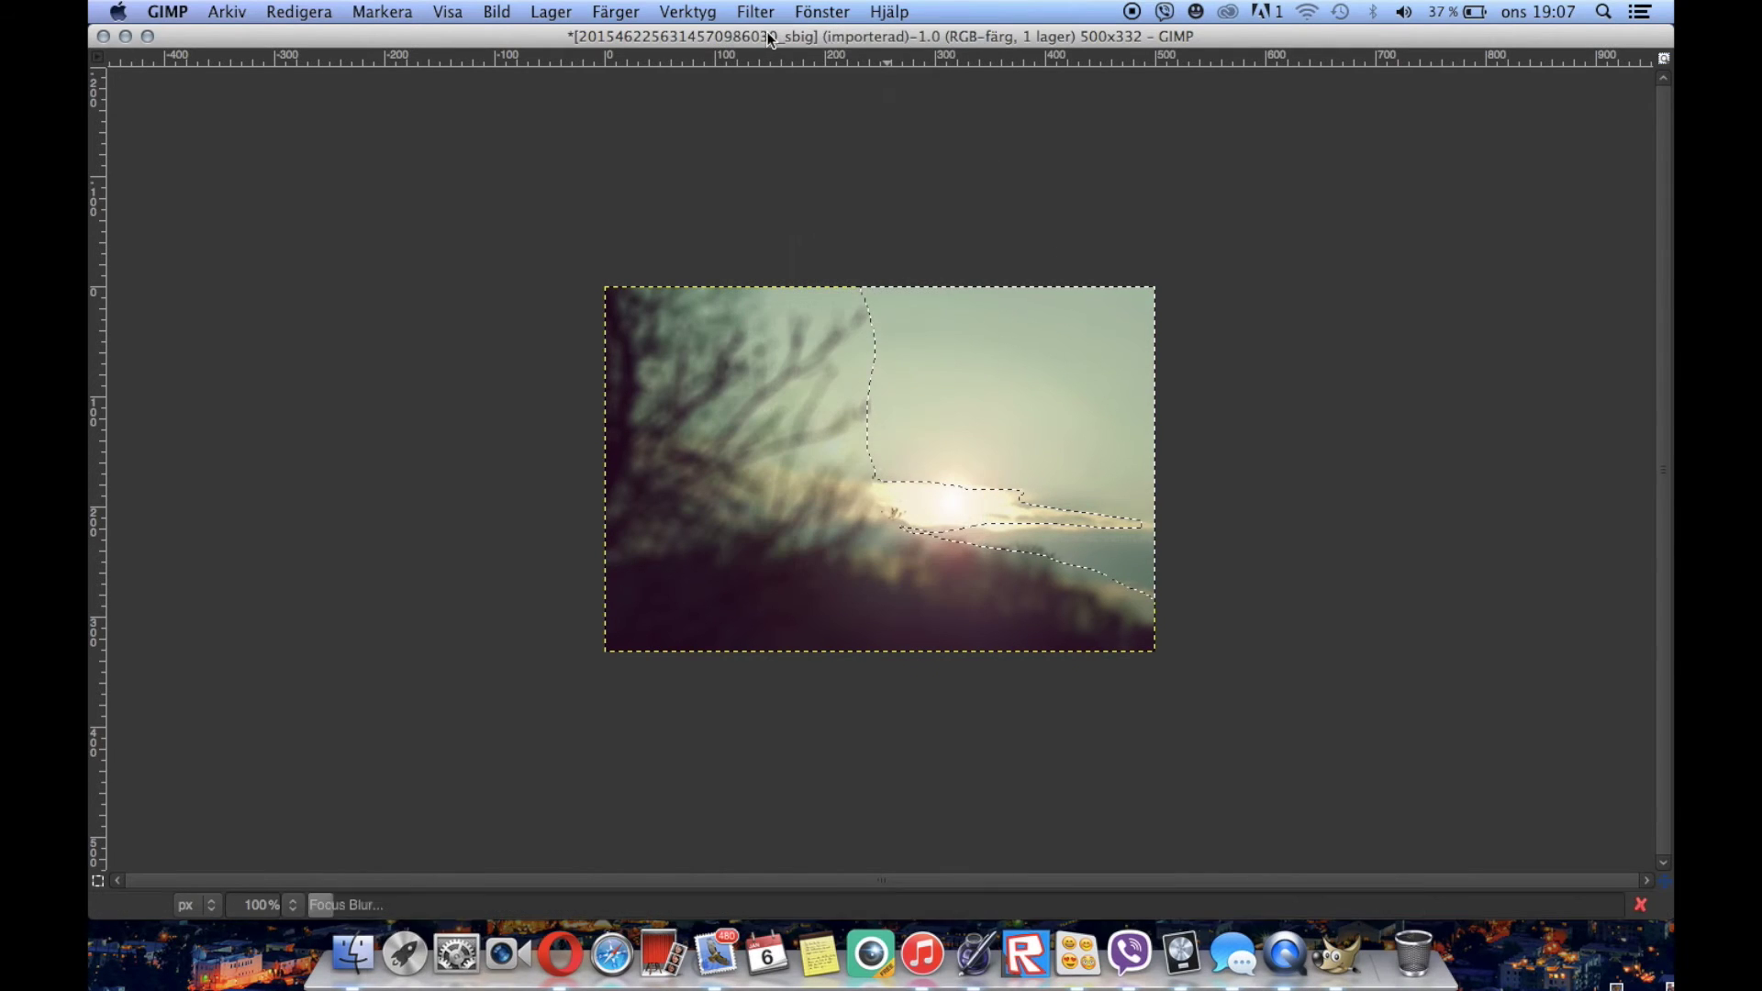
left_click(553, 12)
Add three new layers, choosing a fill type for the last, and cancel the stray polygon with Esc
left_click(582, 36)
left_click(342, 336)
left_click(1303, 477)
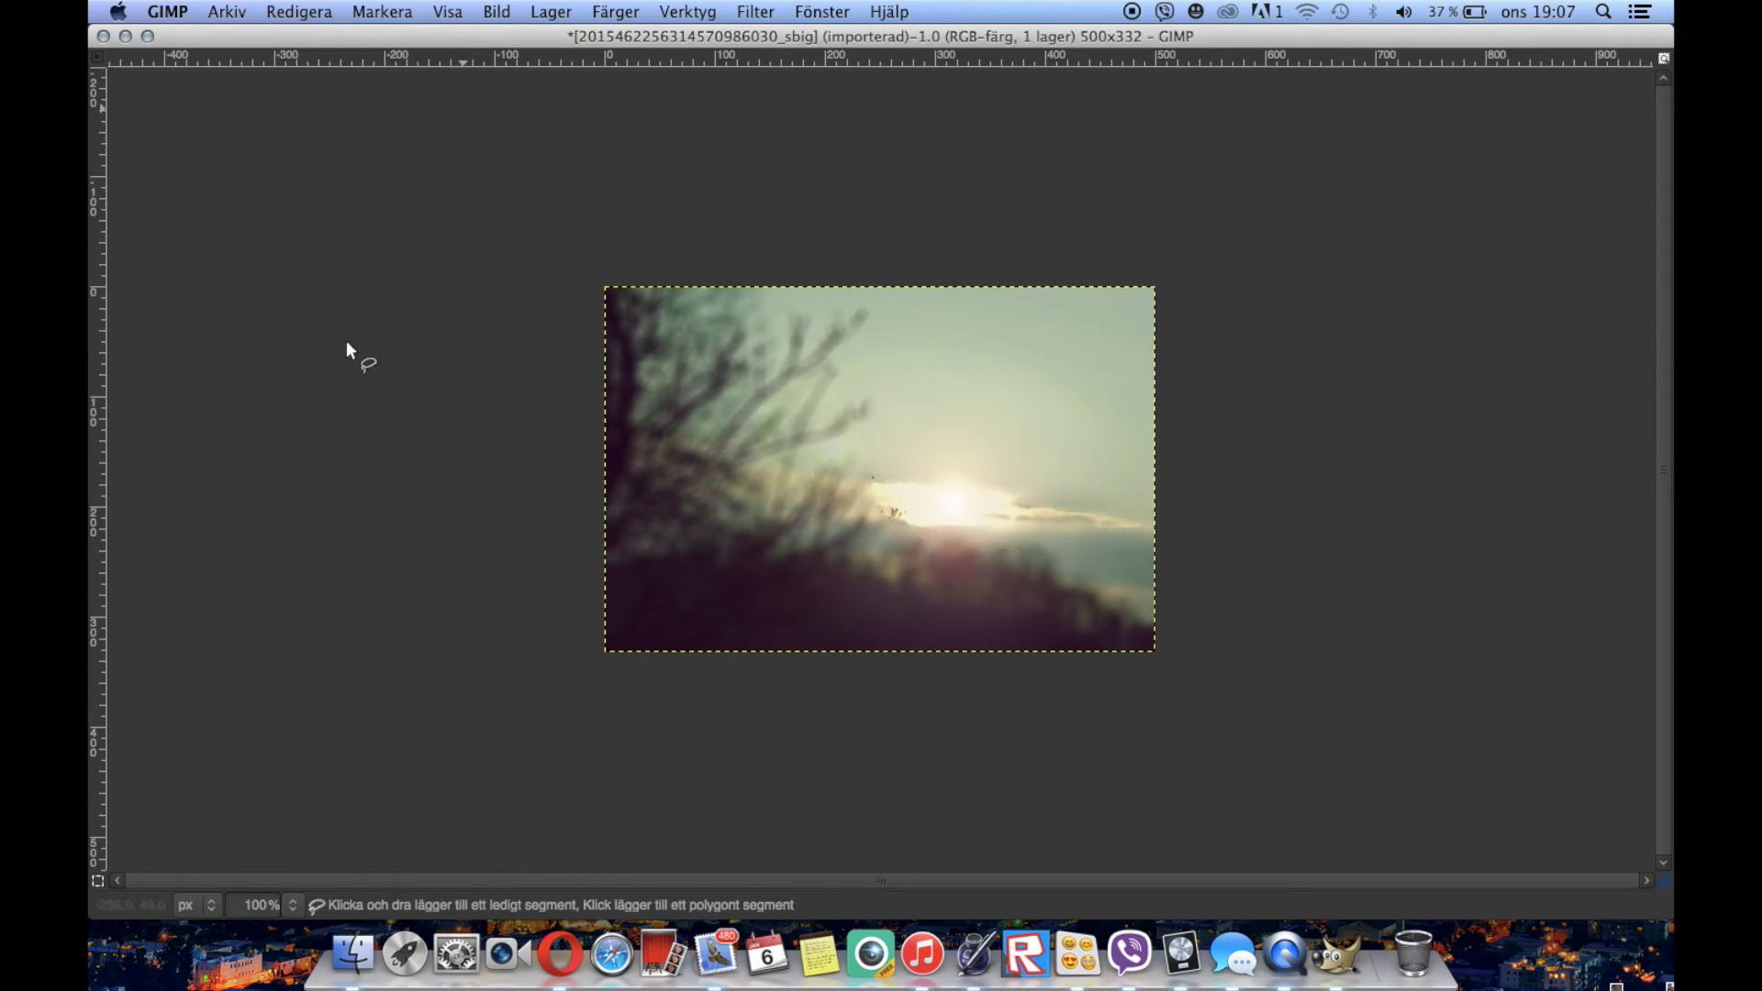
left_click(448, 12)
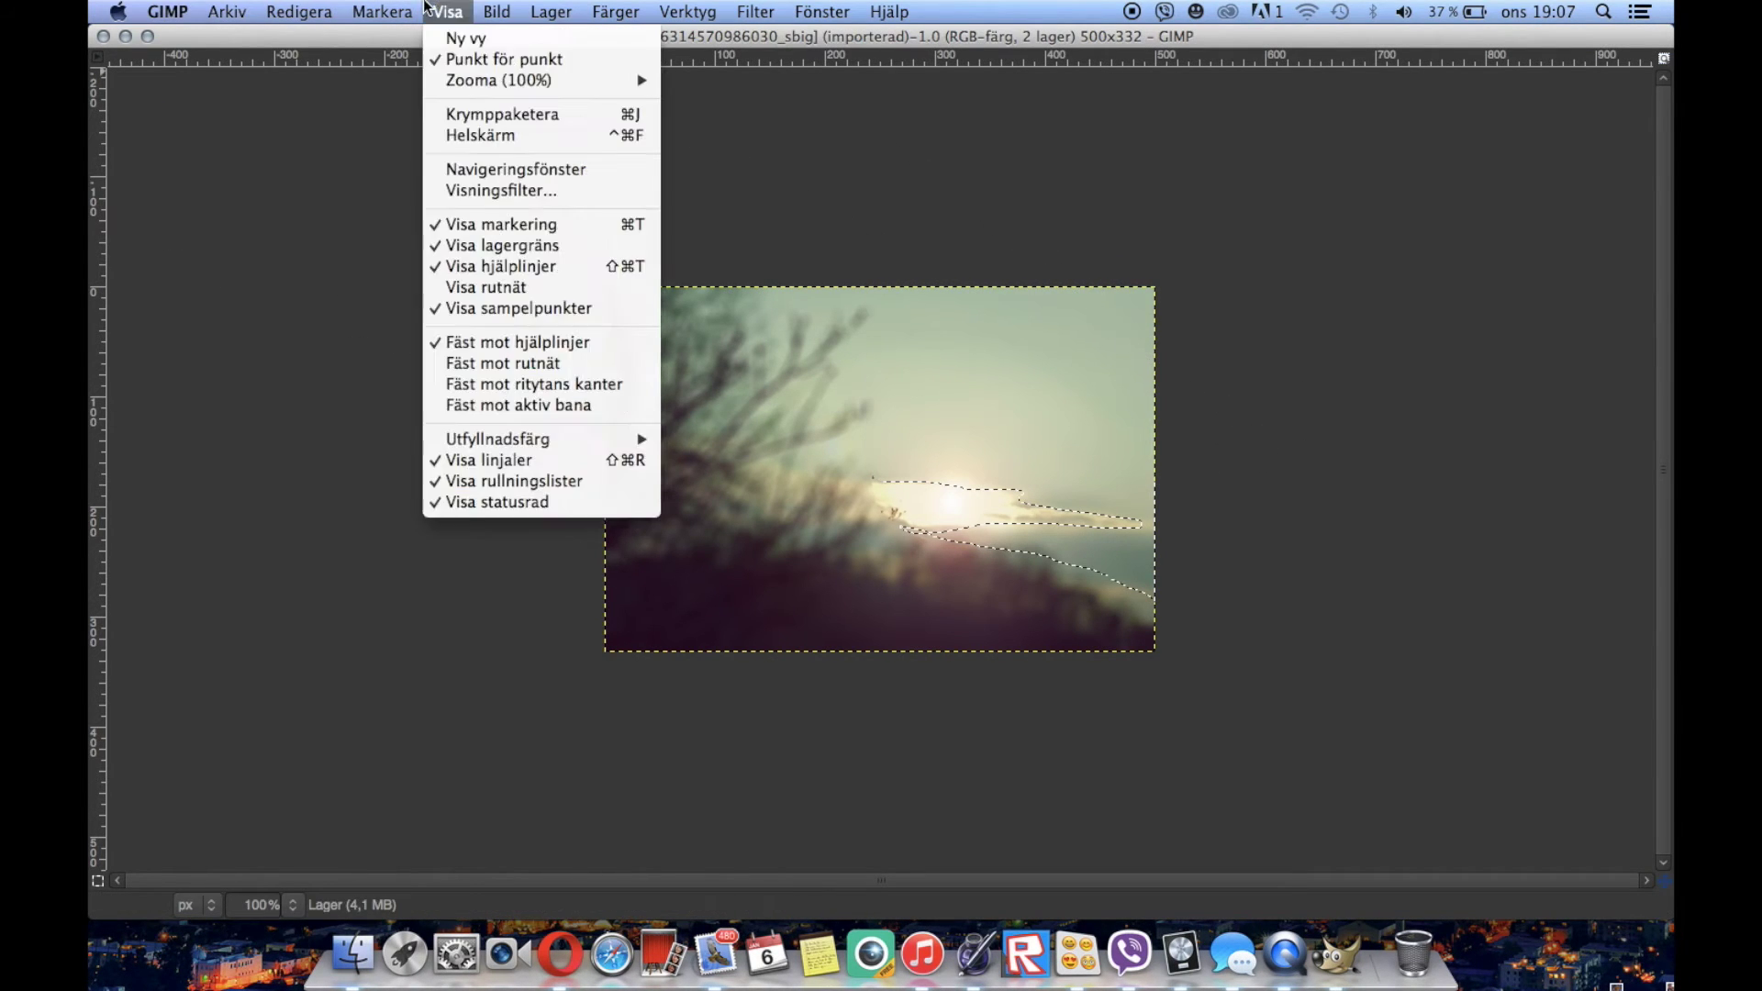
left_click(559, 41)
left_click(344, 335)
key("Escape")
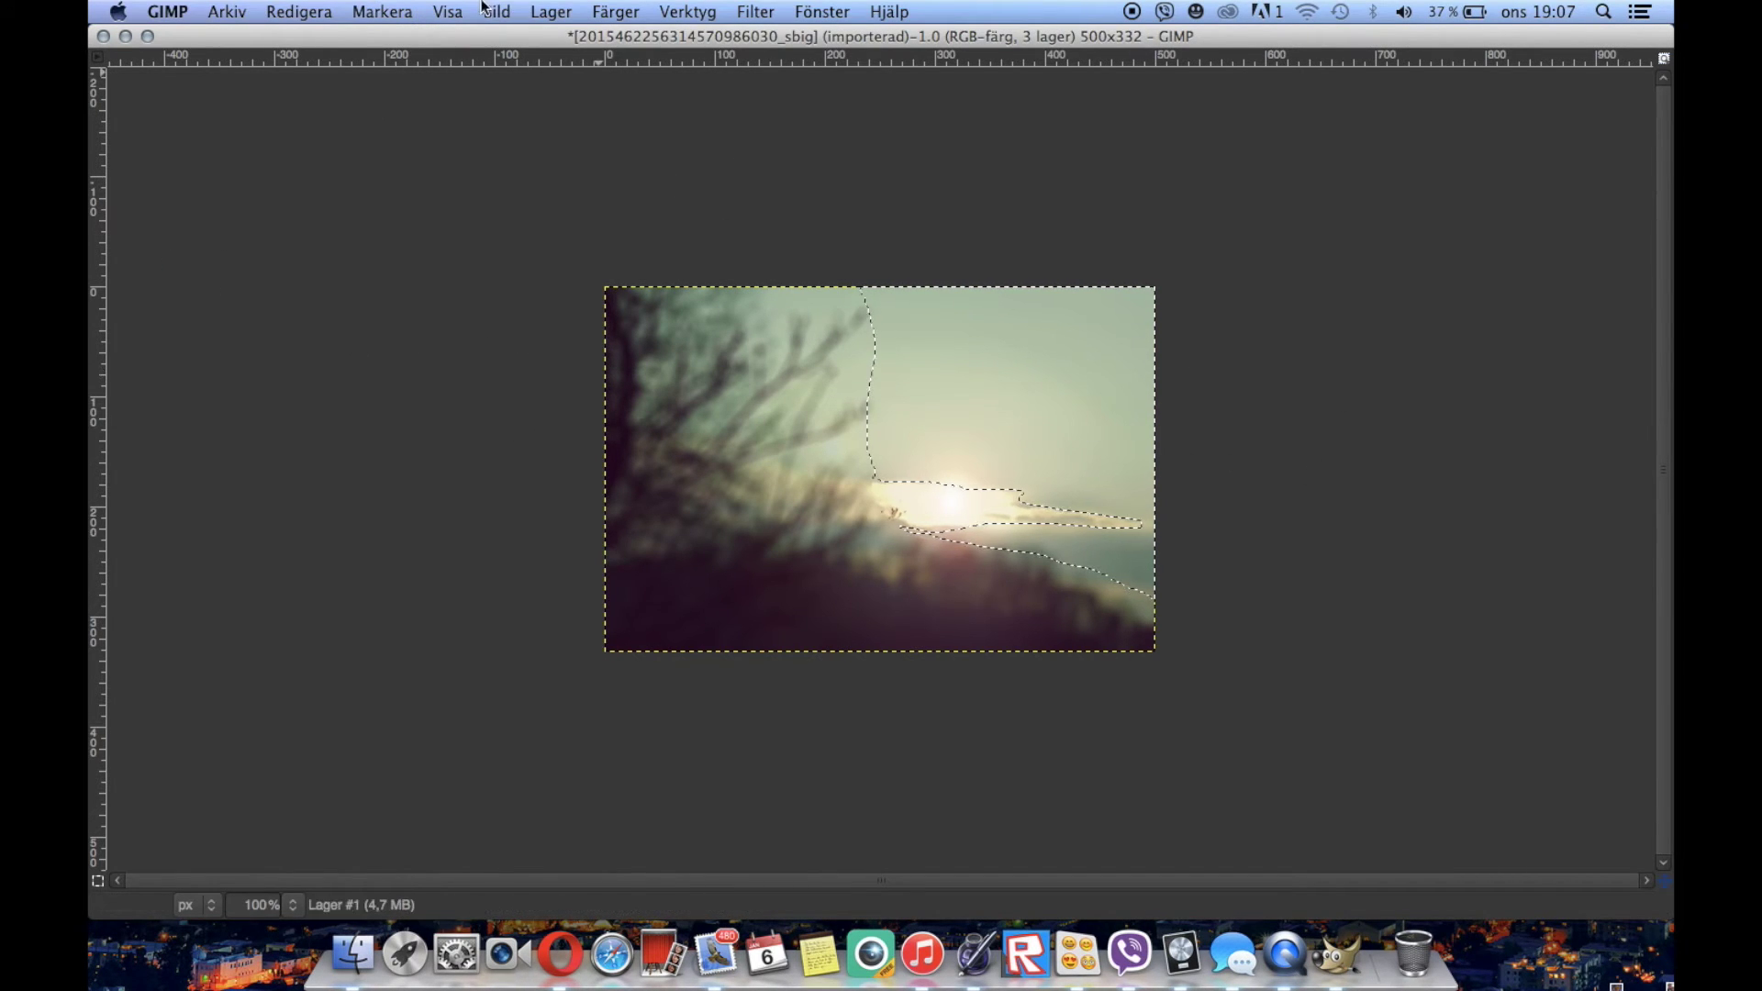
left_click(550, 11)
left_click(557, 40)
left_click(225, 246)
left_click(340, 334)
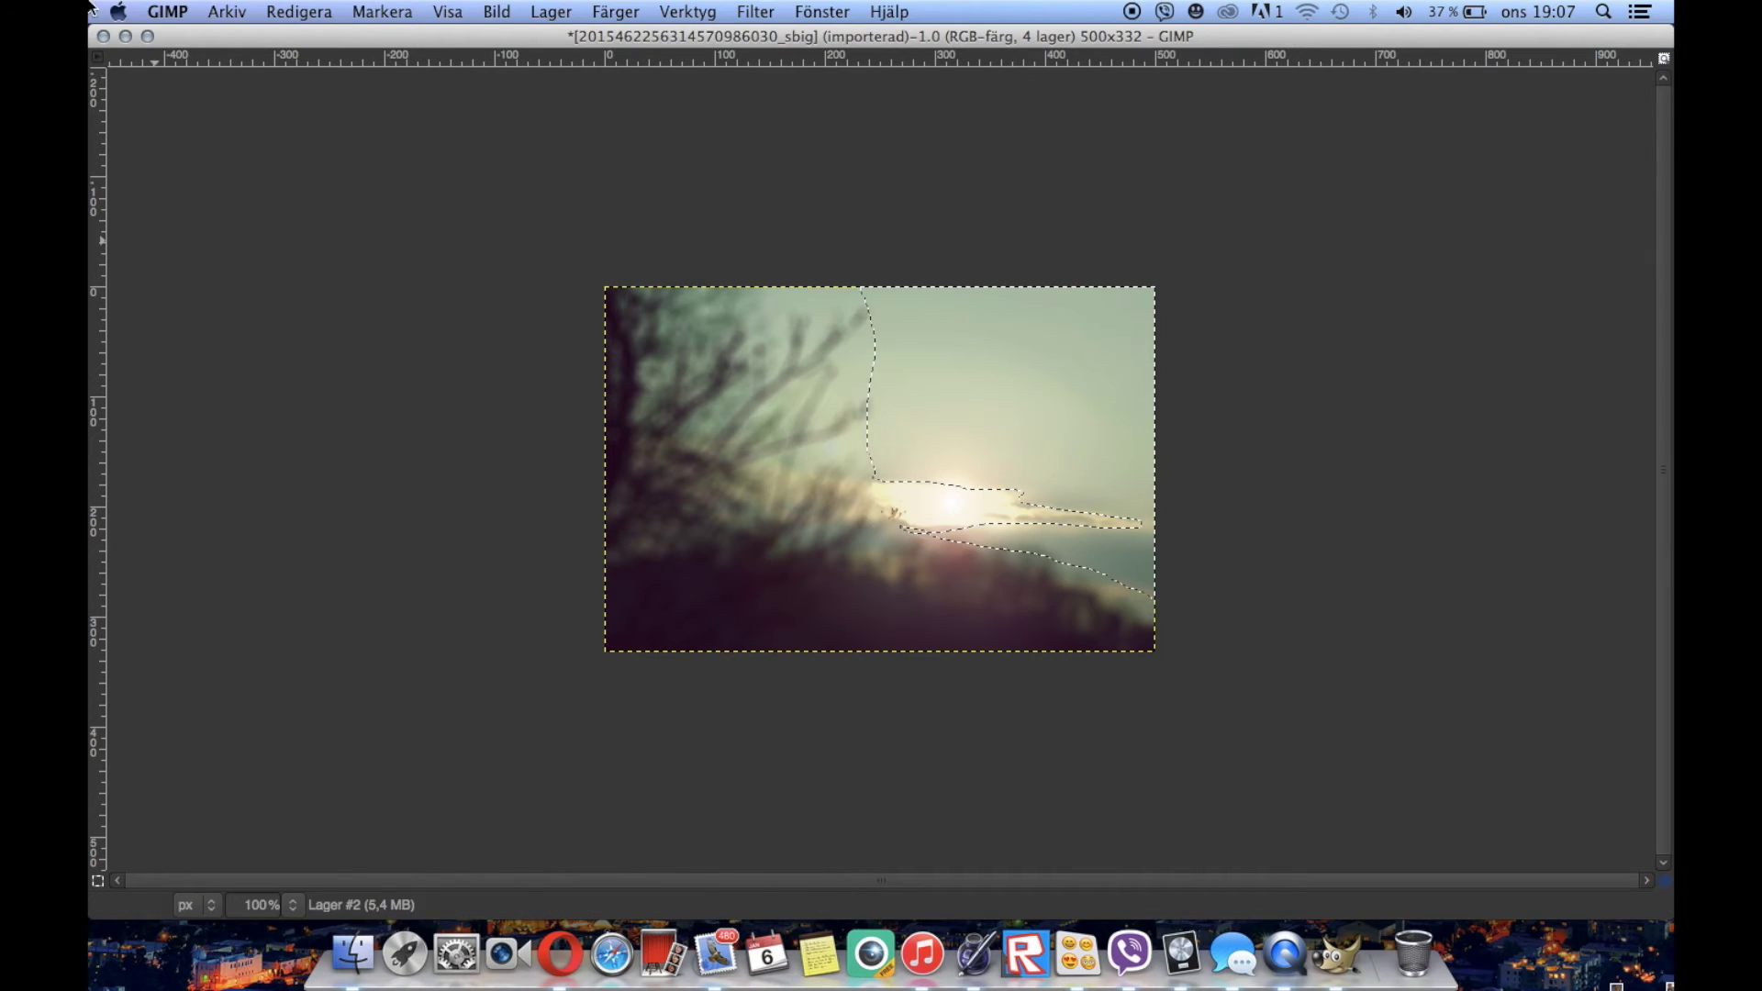
left_click(182, 11)
mouse_move(227, 12)
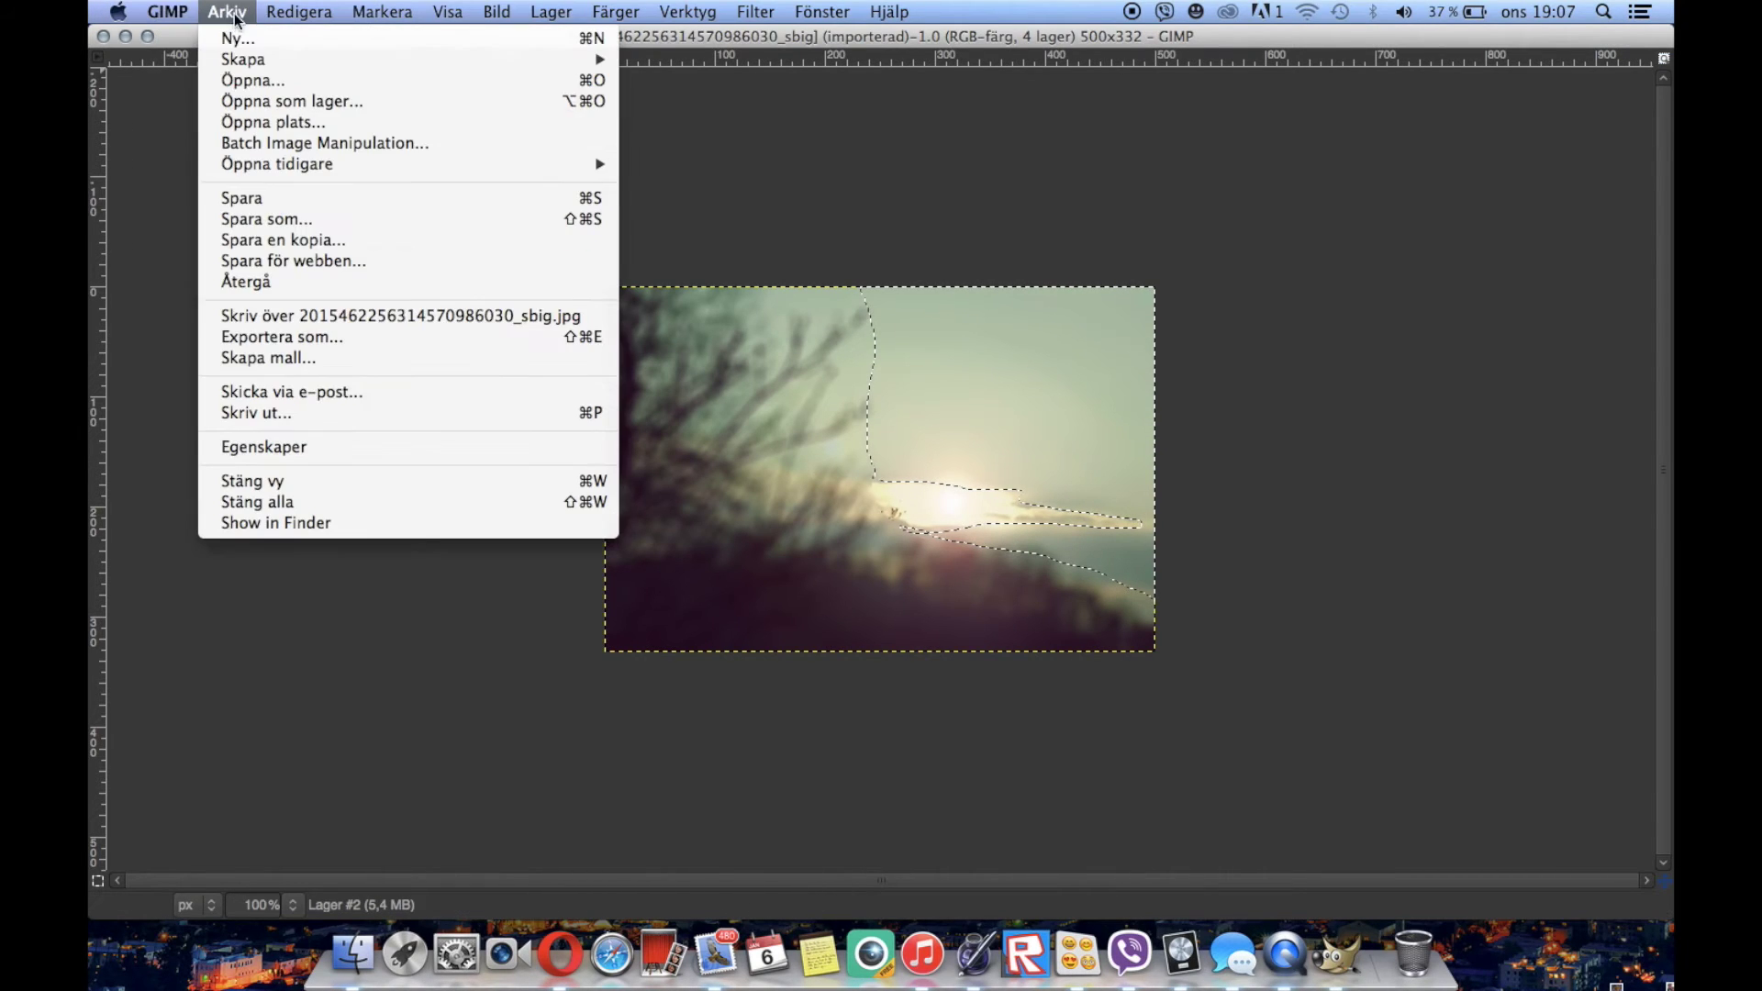
left_click(338, 336)
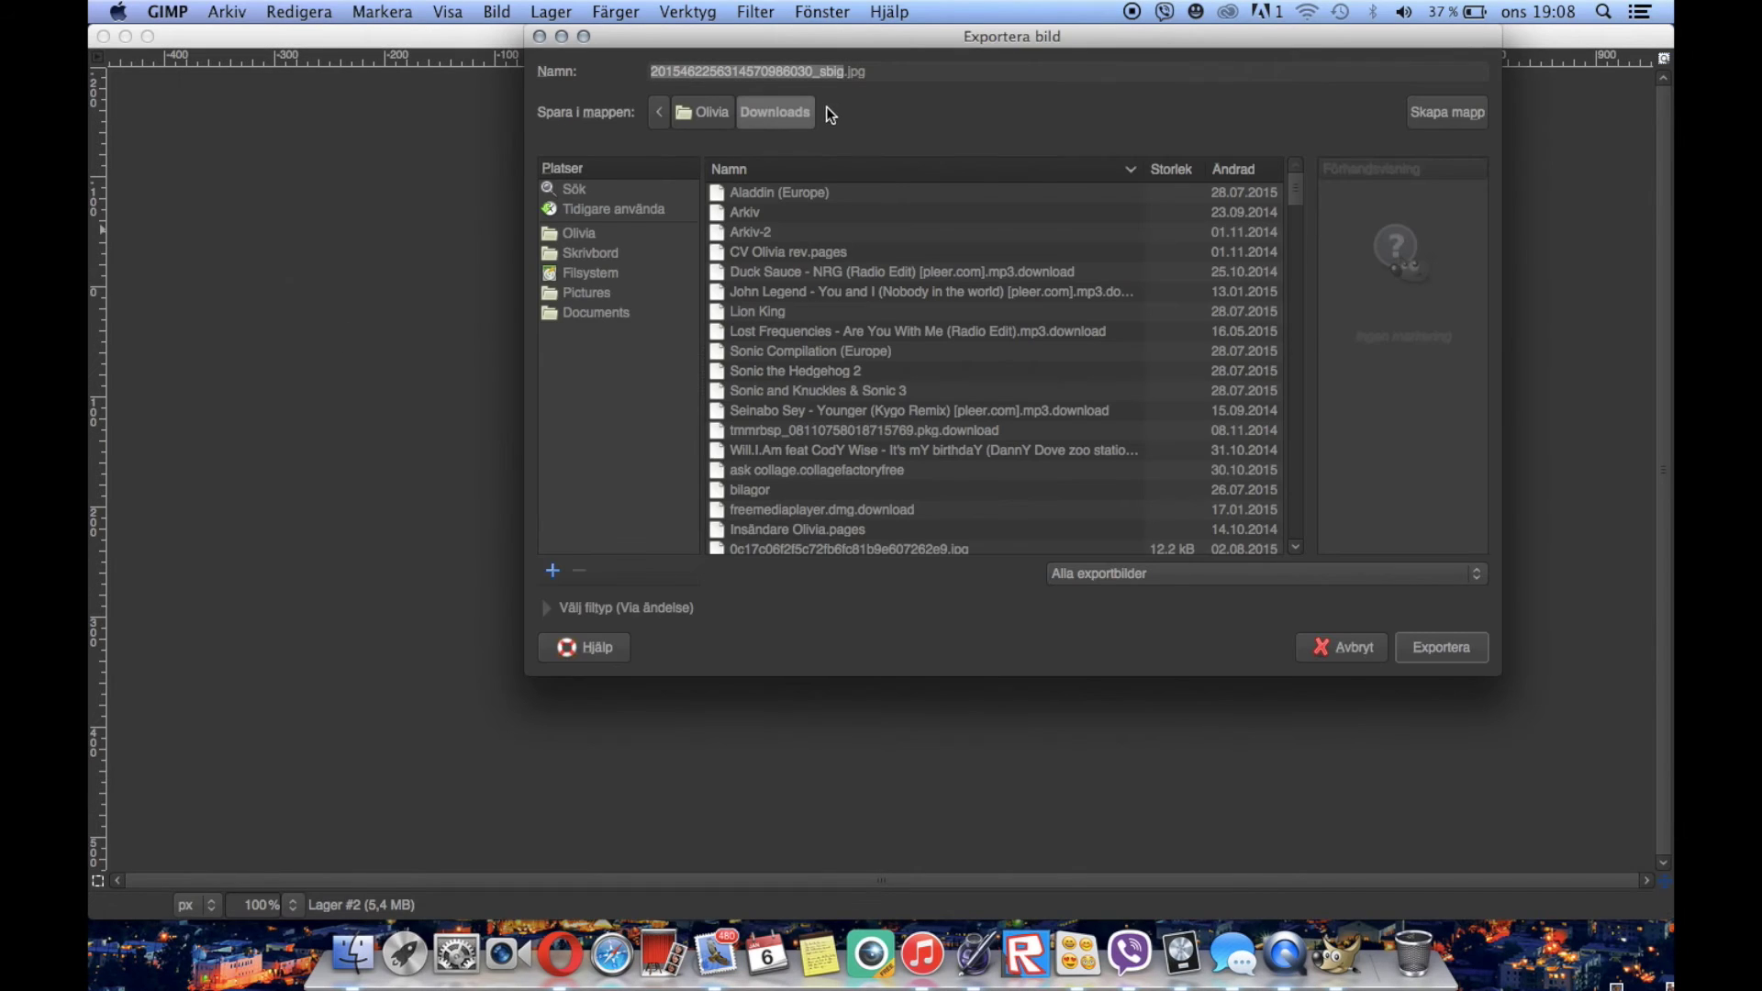
left_click(842, 71)
type("g")
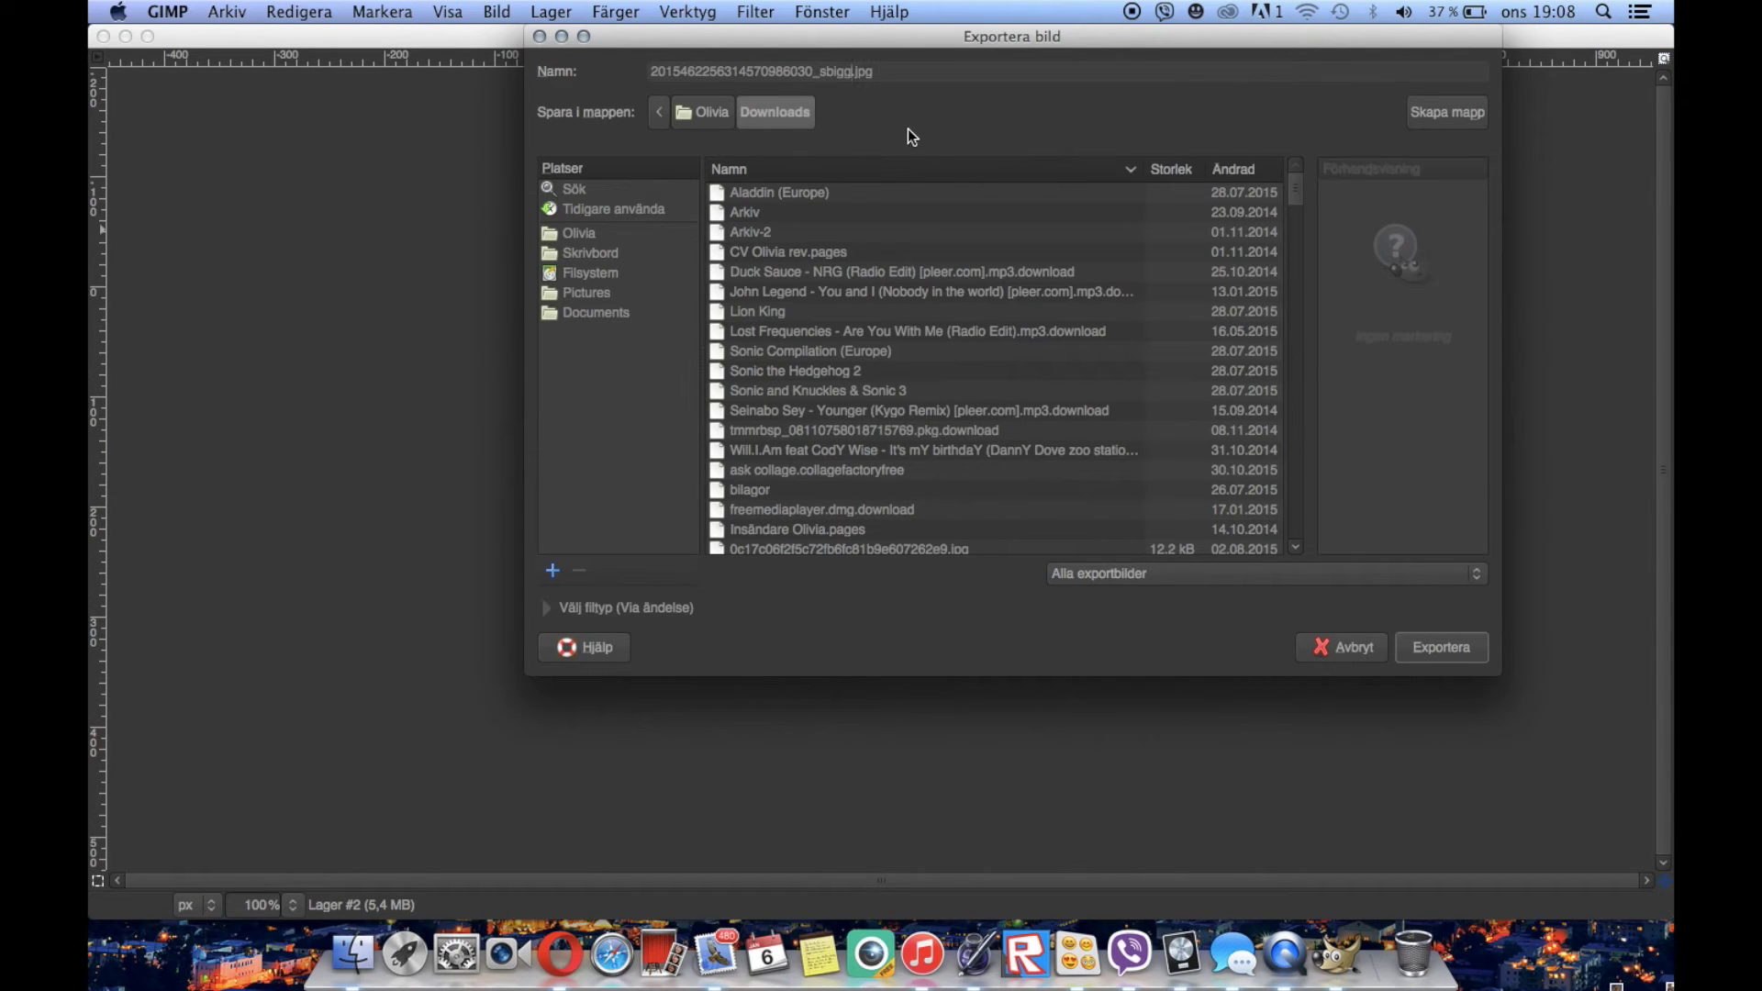
left_click(1414, 652)
left_click(1414, 648)
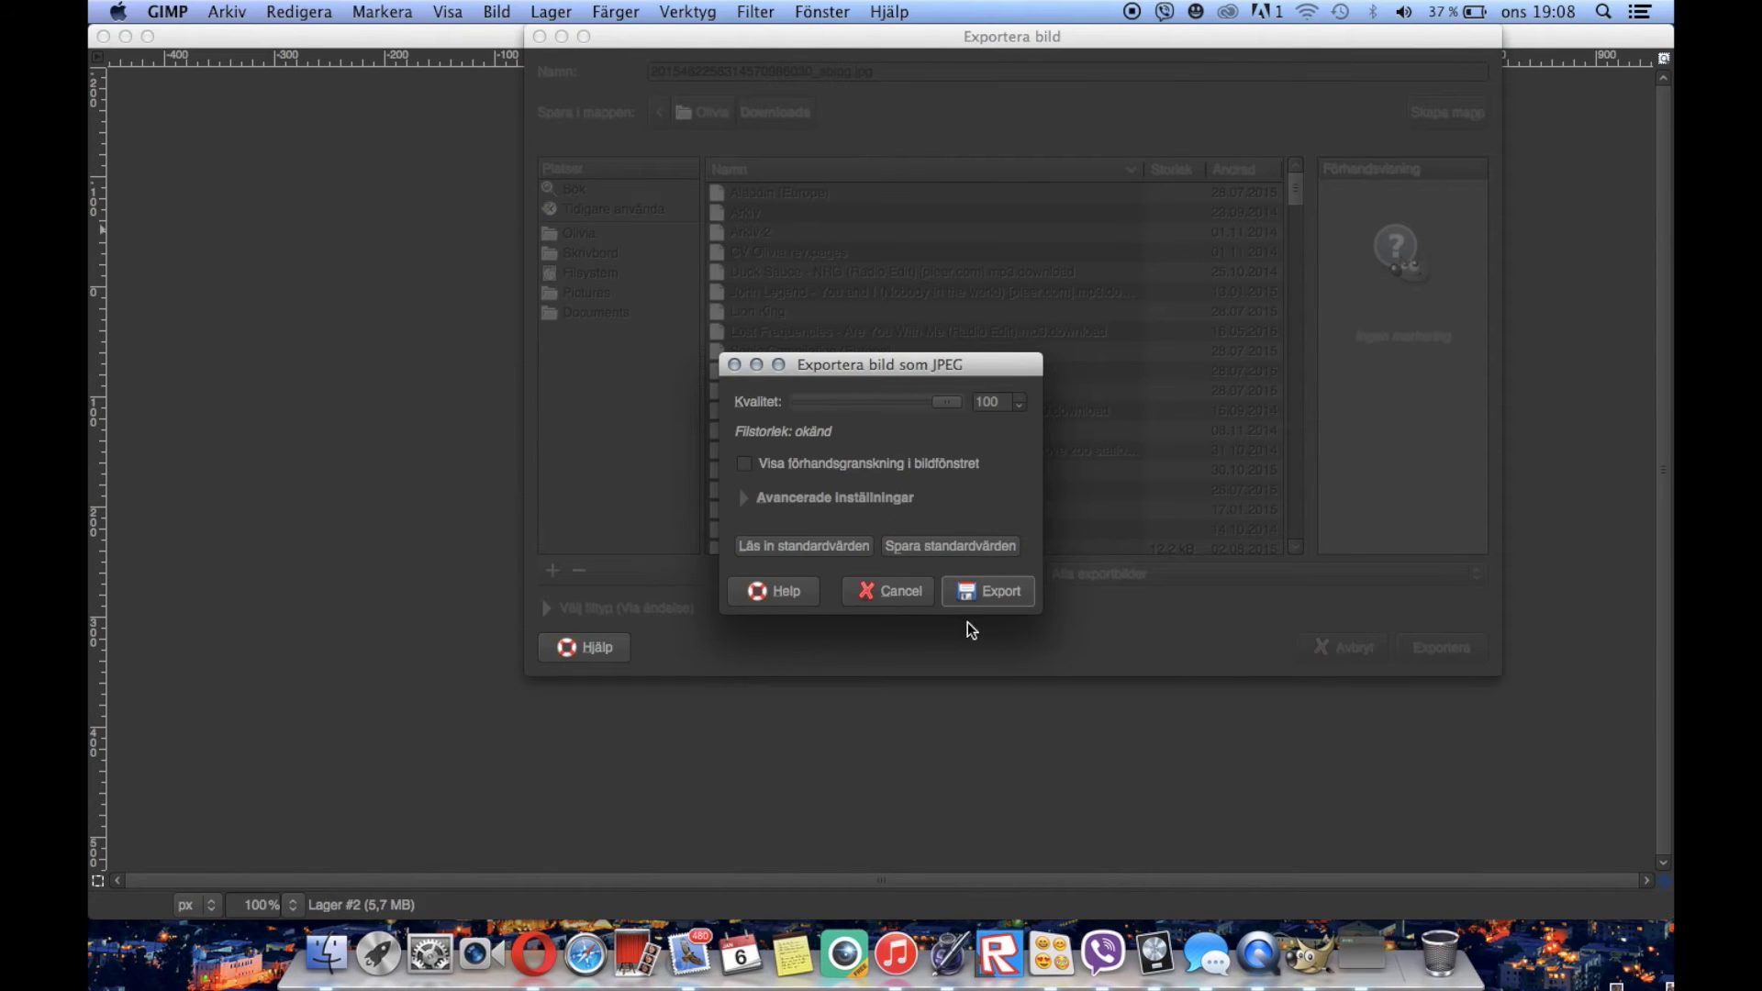
left_click(971, 600)
Close the image without saving and open the photo in Preview
left_click(103, 35)
left_click(742, 550)
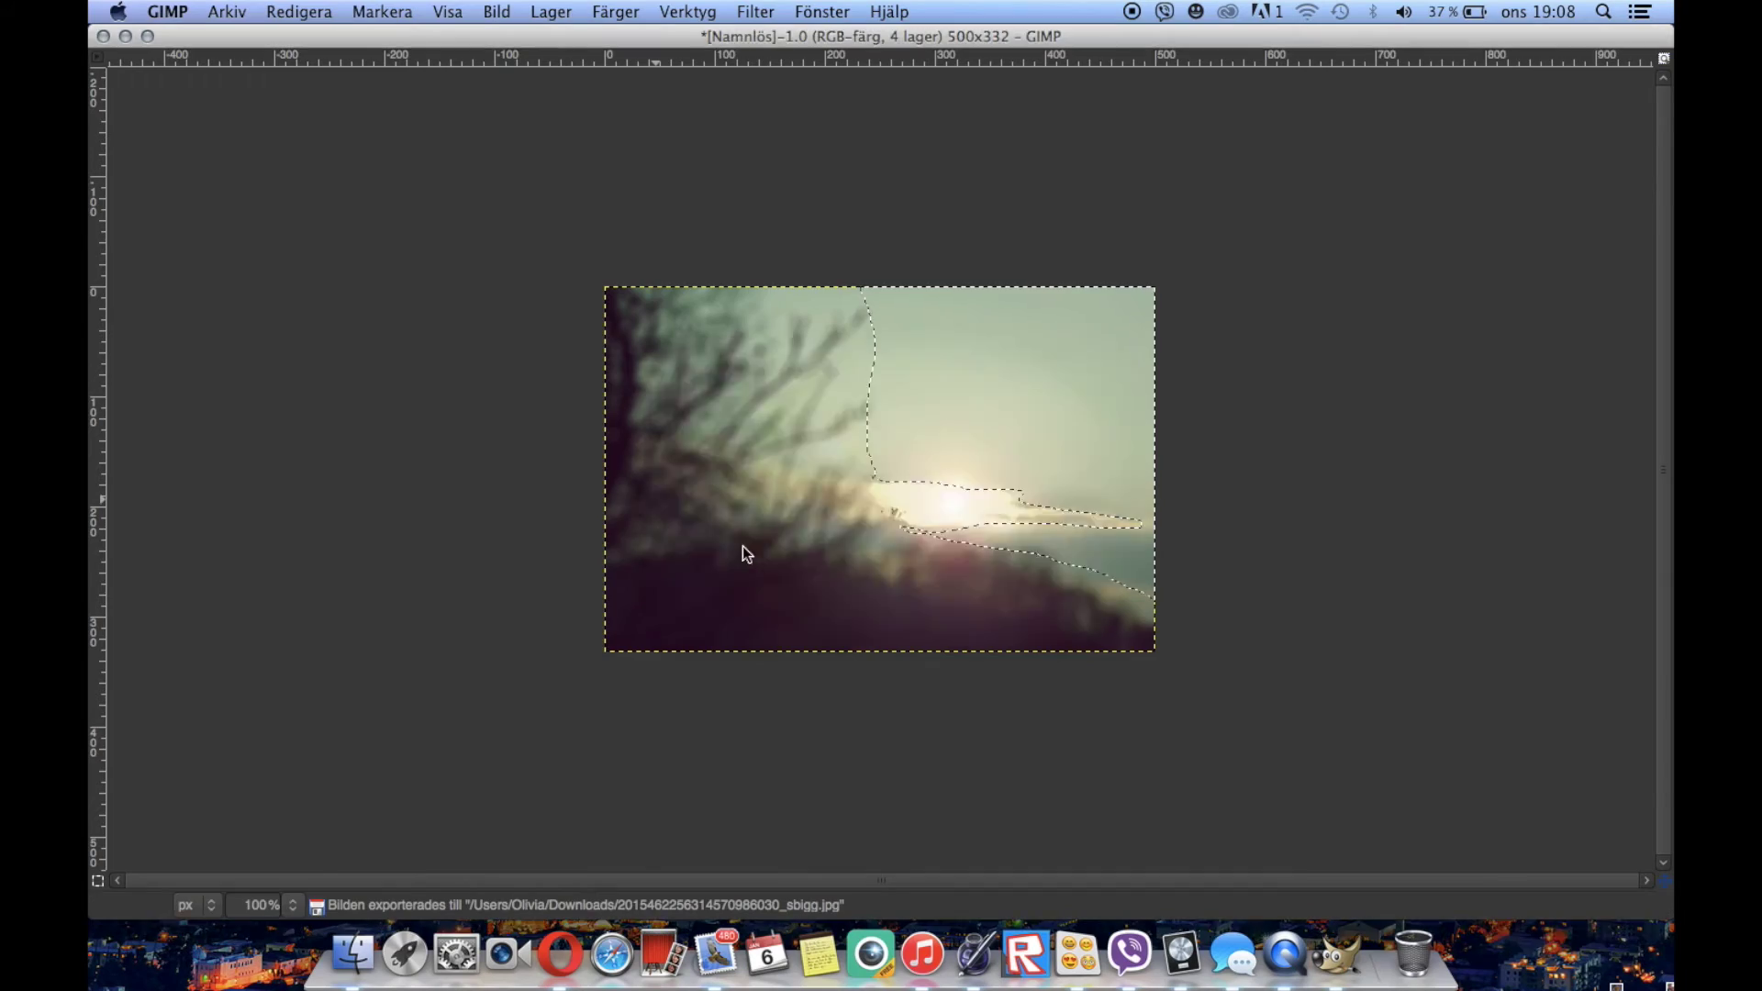
left_click(950, 306)
key("super+o")
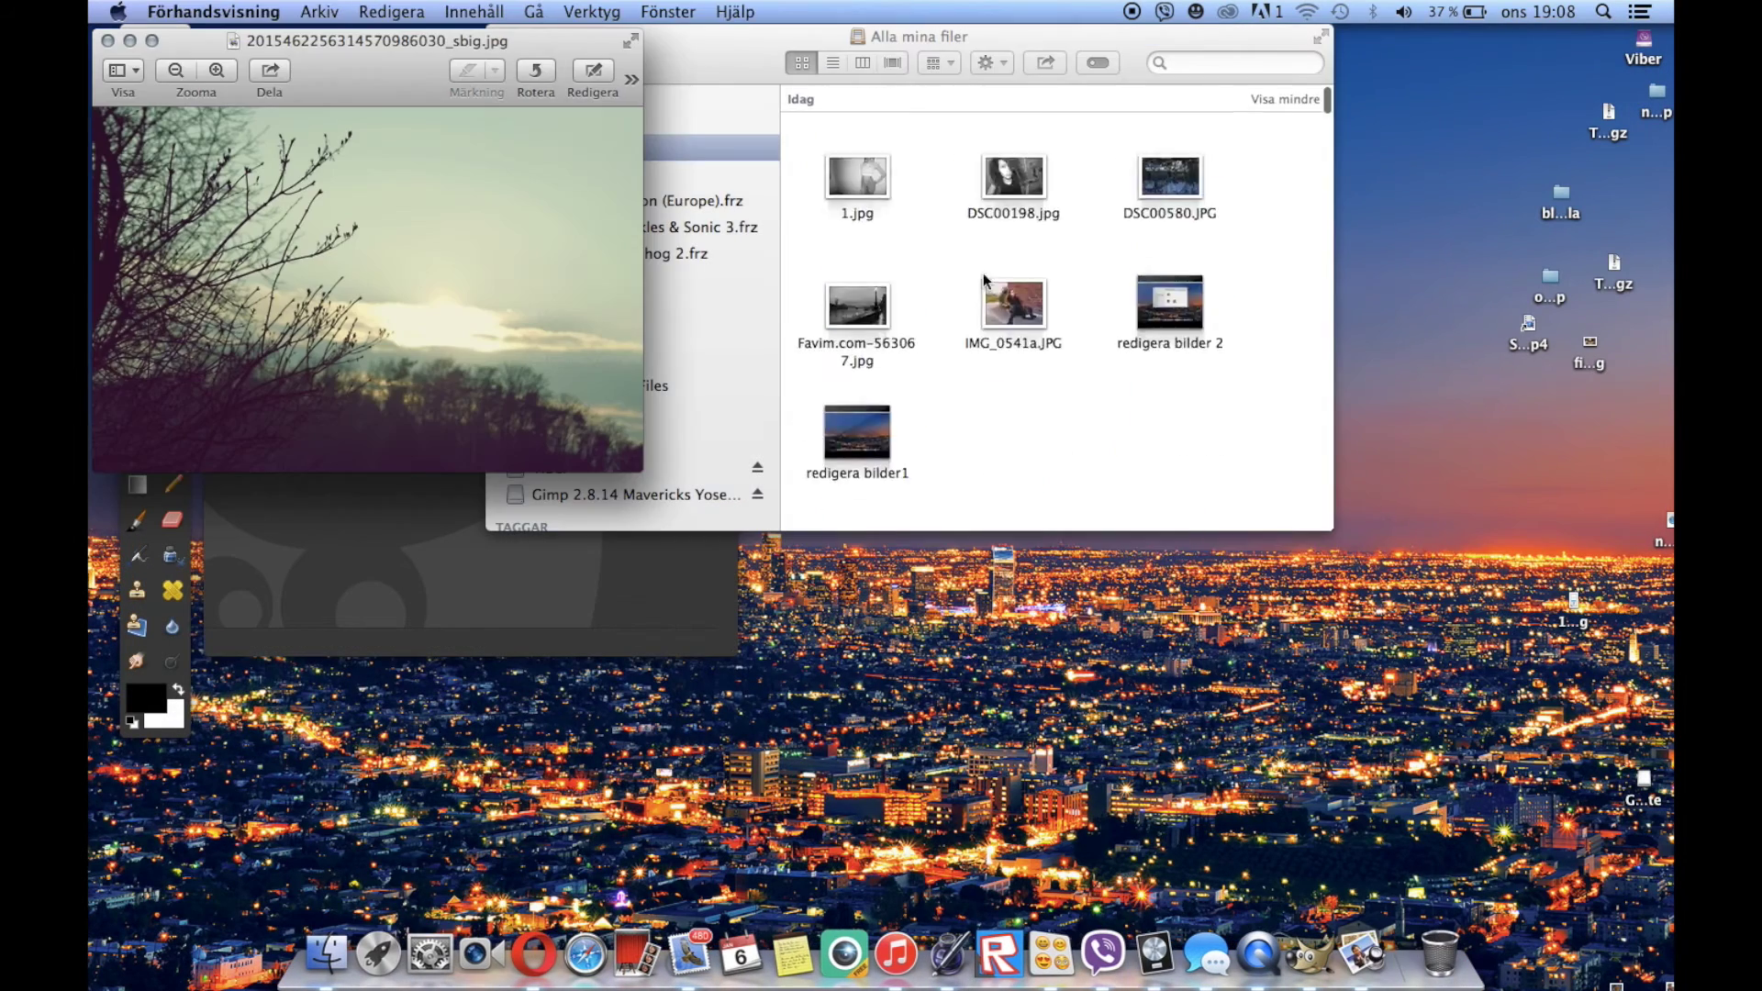
Search Finder for 'sbig' to locate the exported sunset photo
left_click_drag(984, 35, 1312, 35)
scroll(1318, 216, "down", 10)
type("sbigg")
Close Finder and Preview, leaving _sbigg.jpg maximized in GIMP
key("super+w")
left_click(107, 41)
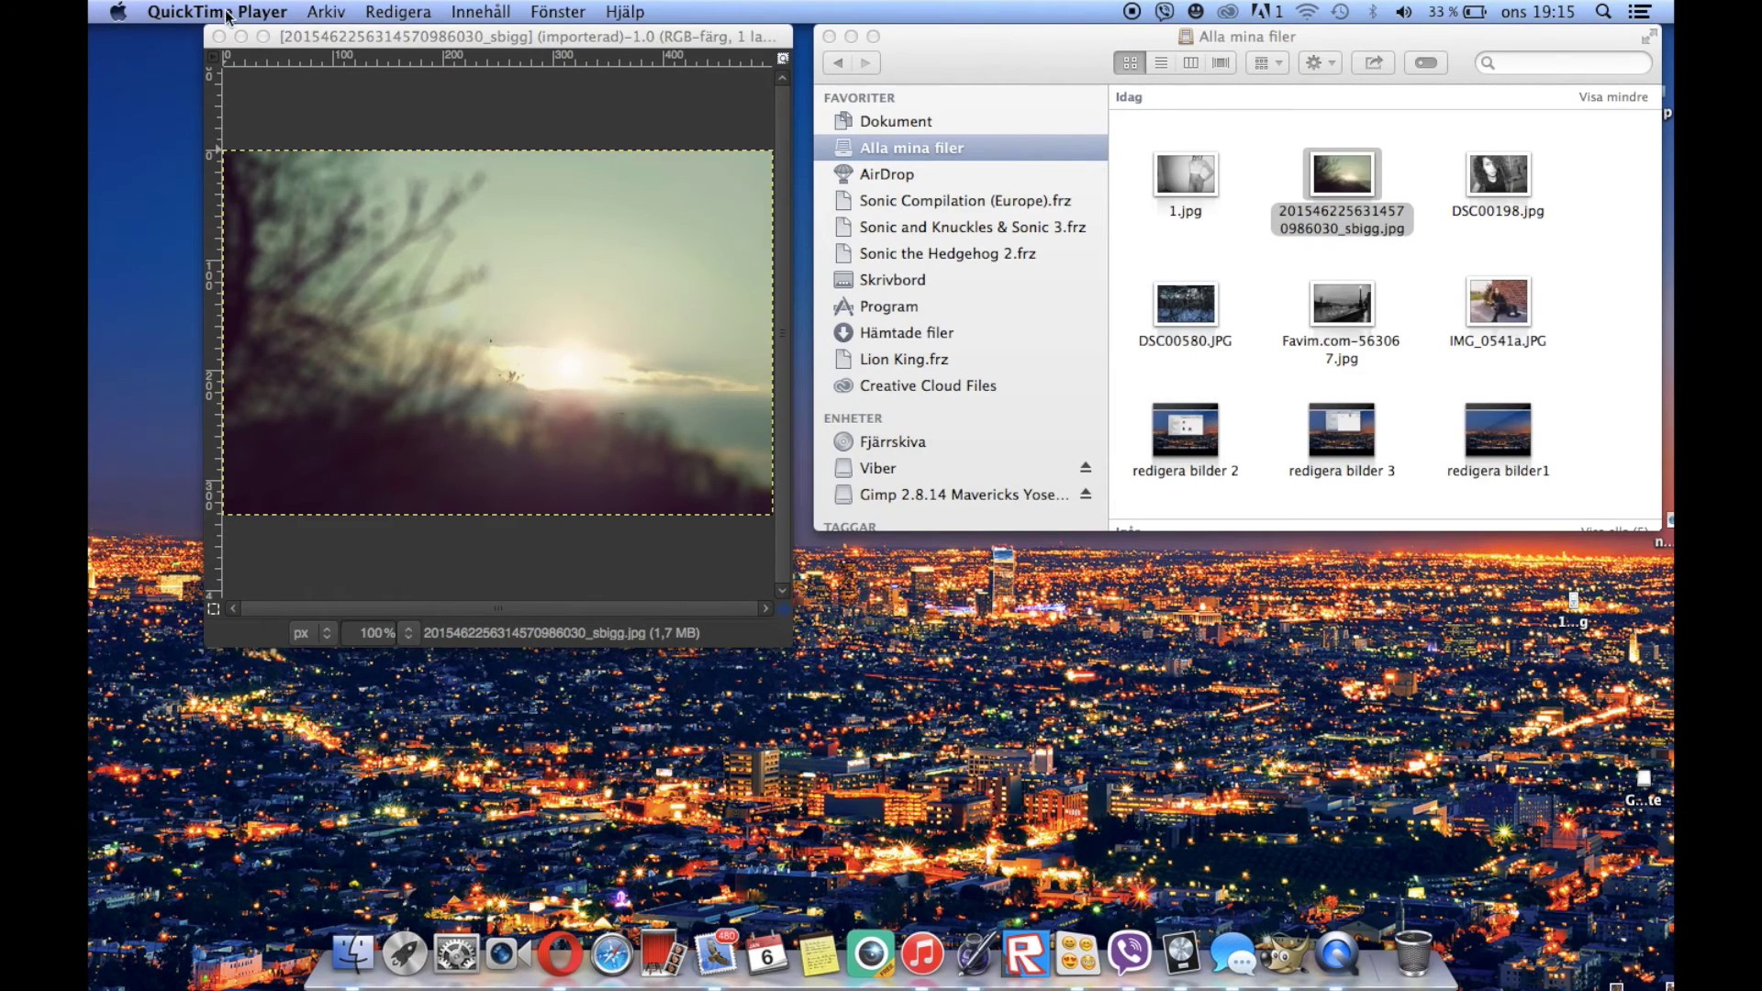
left_click(262, 36)
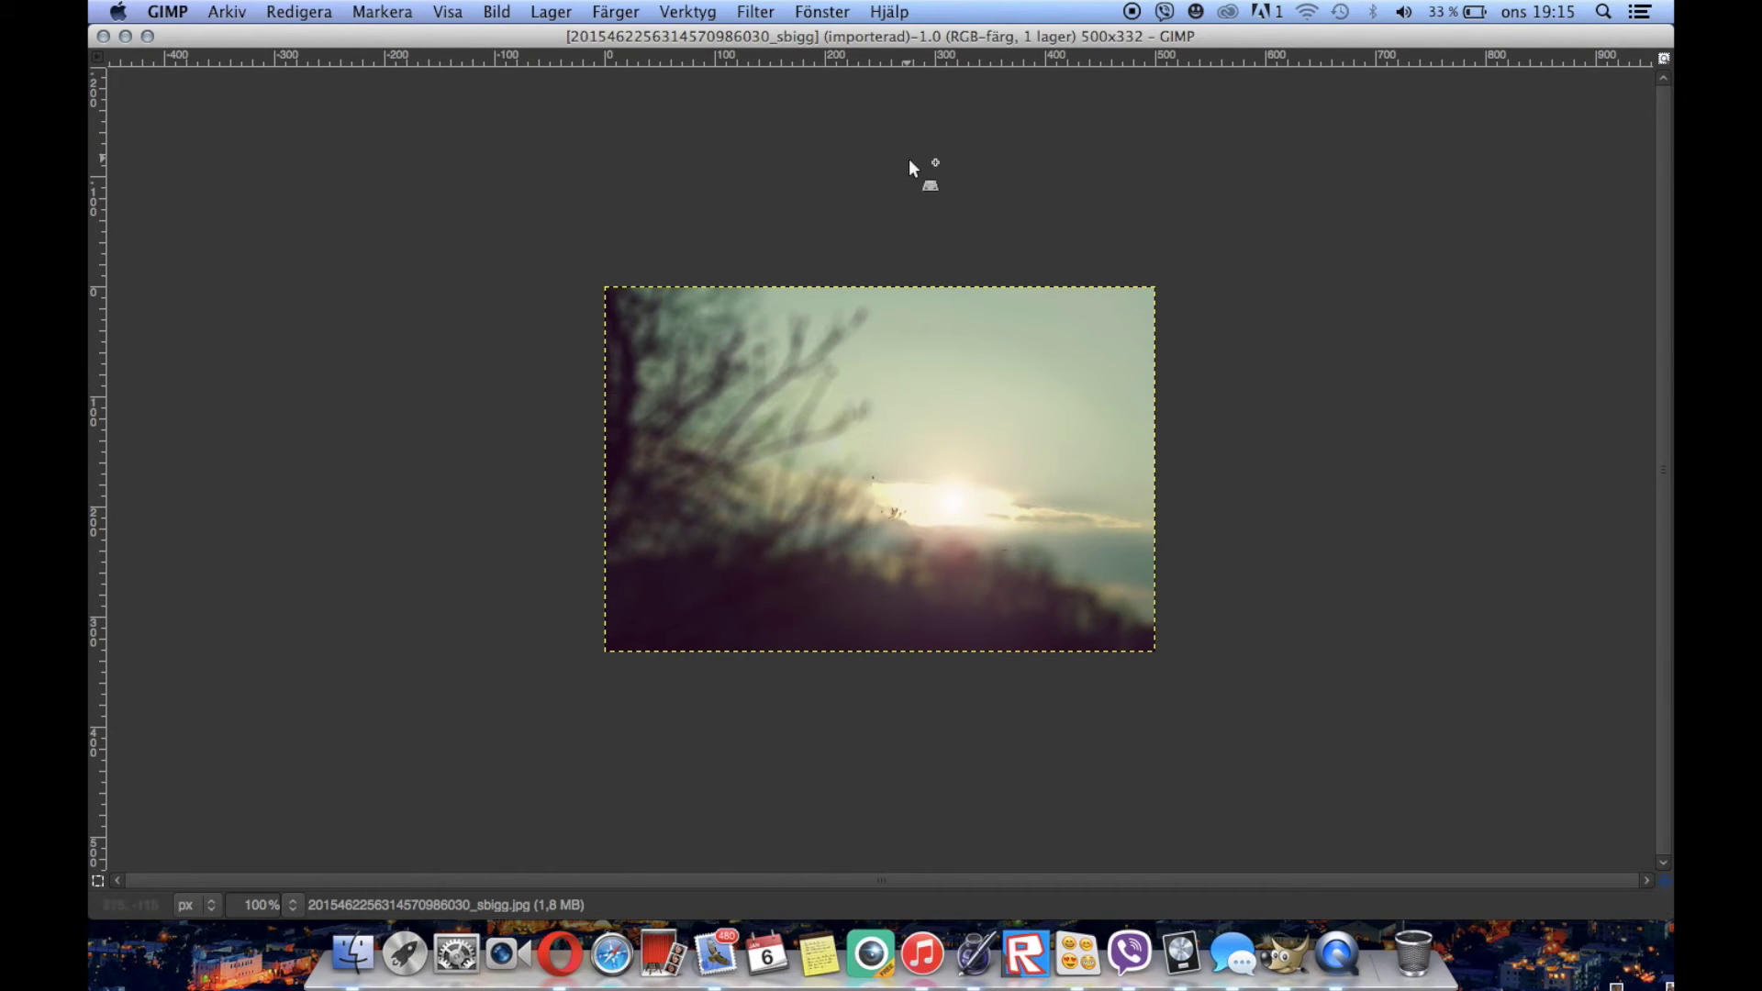
left_click(758, 9)
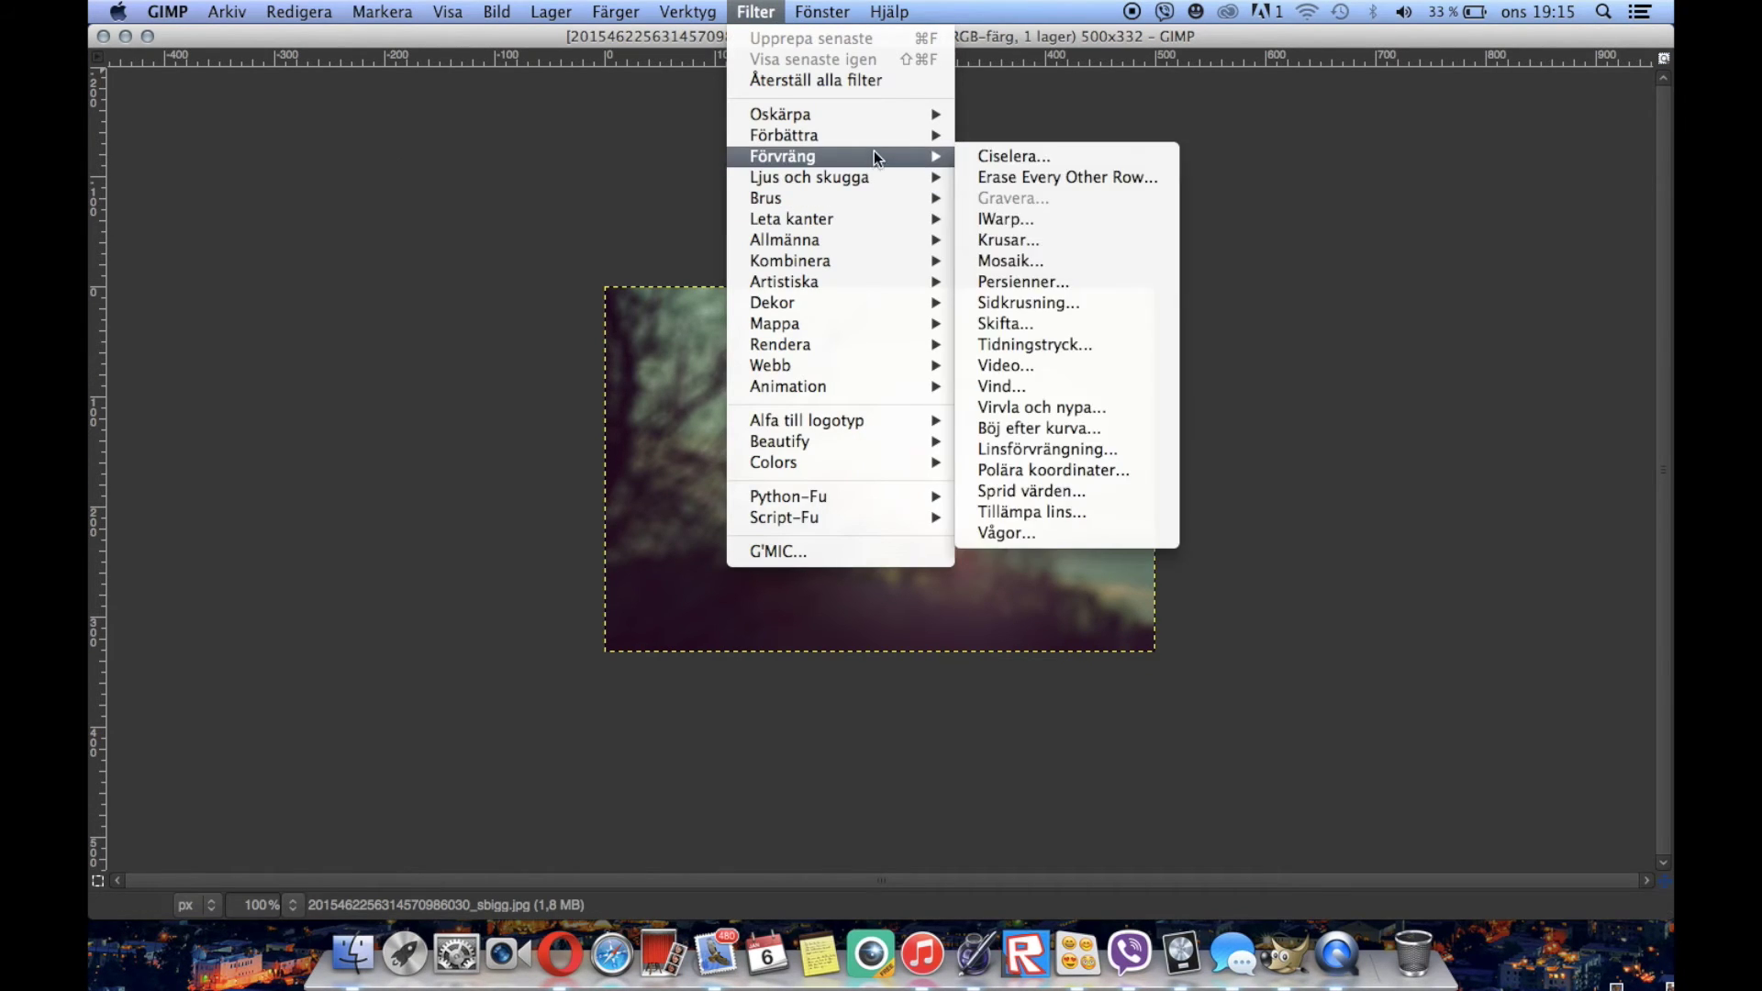
Open Lens Flare (Linsöverstrålning) and drag its centre near the sun, around X 312, Y 198
mouse_move(873, 138)
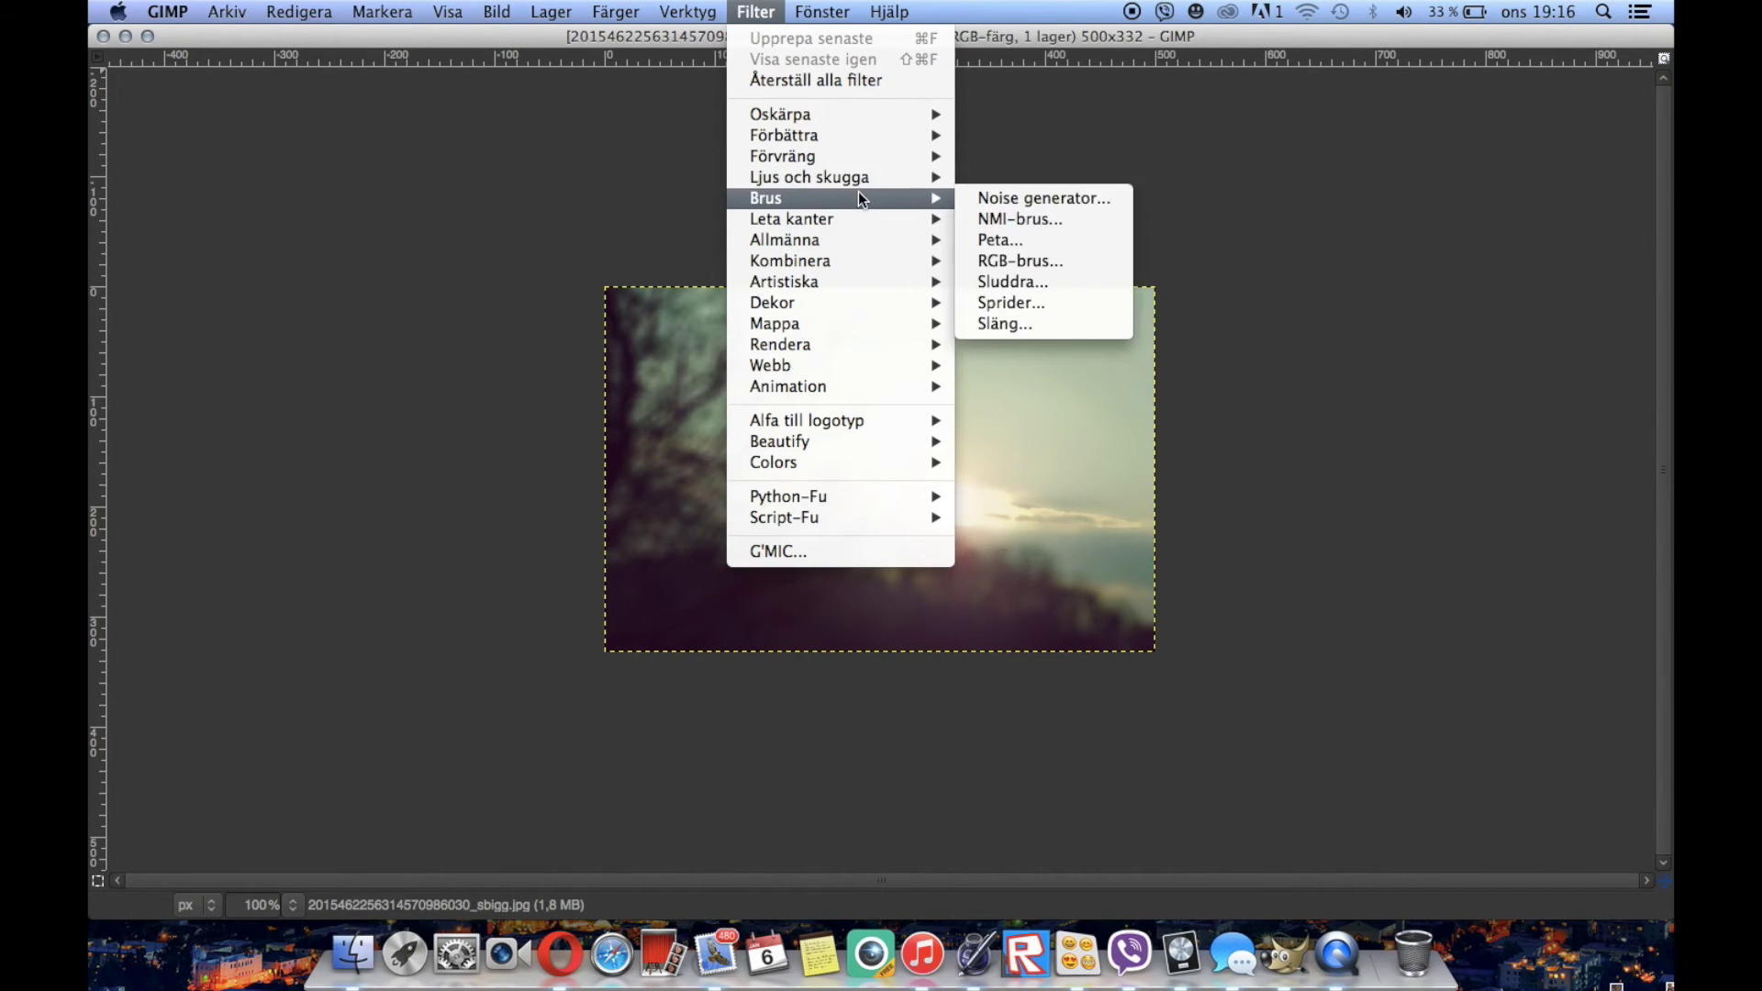
left_click(1011, 266)
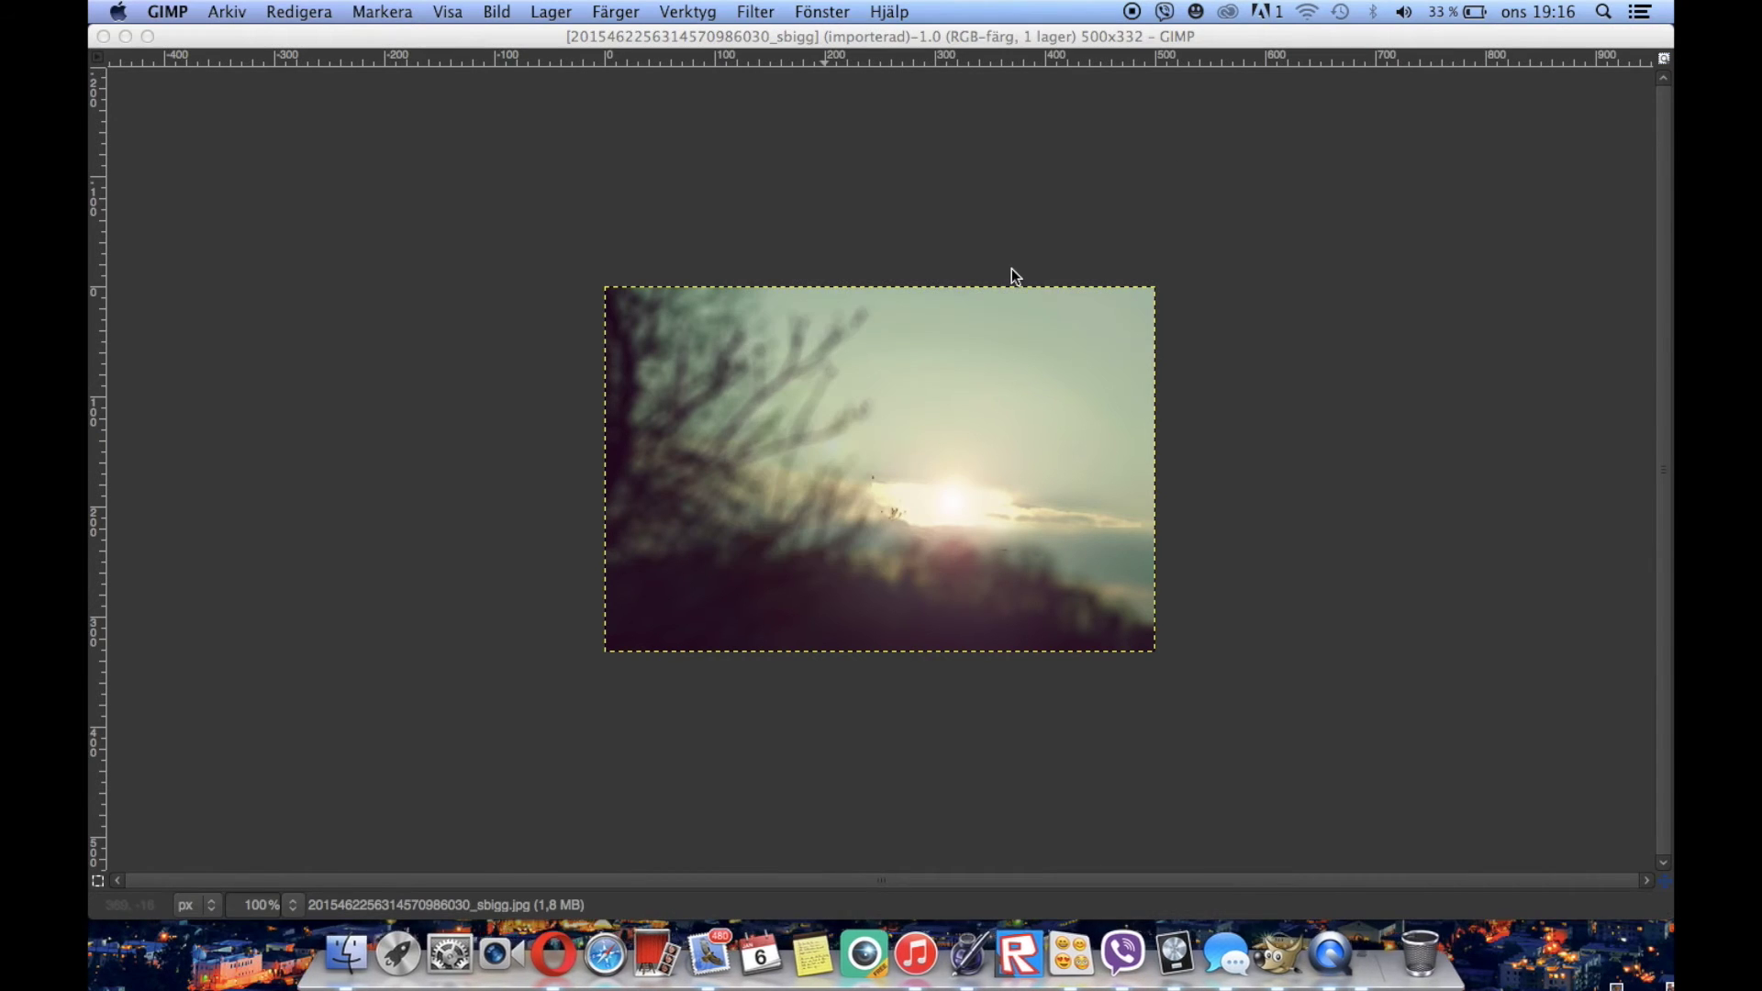
left_click_drag(826, 404, 881, 409)
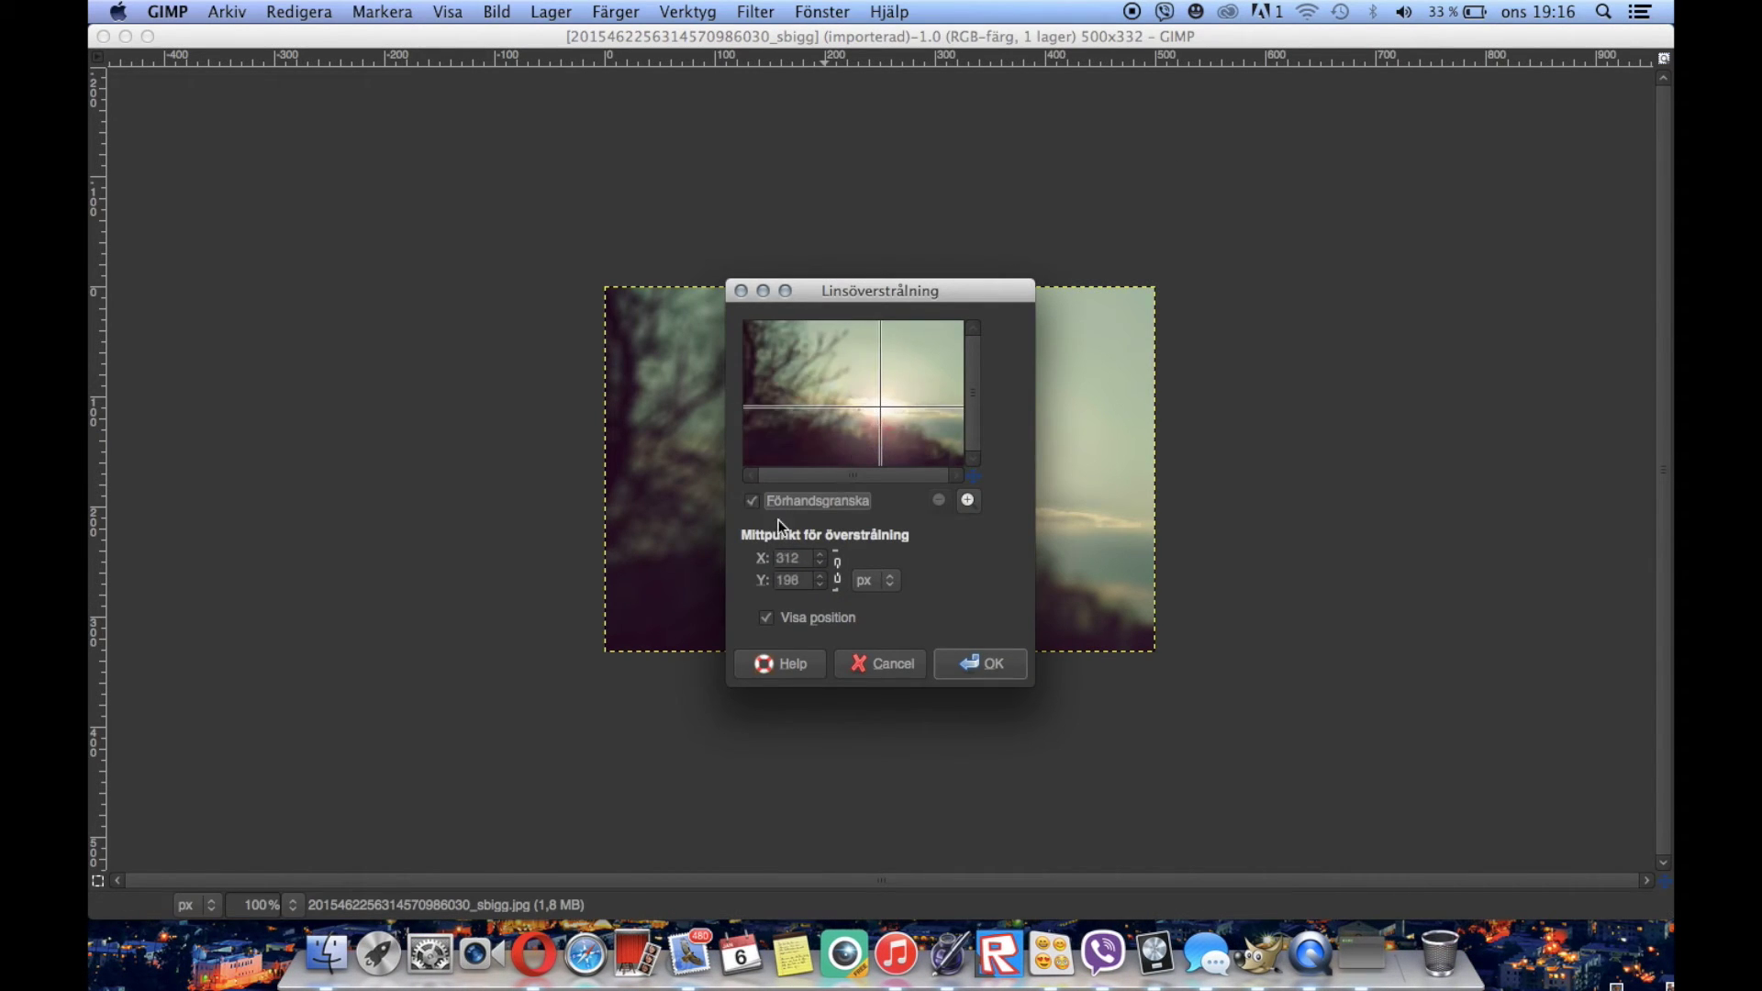
Adjust the lens flare centre with the position spinners and drag it back onto the sun
left_click(819, 554)
left_click(820, 554)
left_click(820, 554)
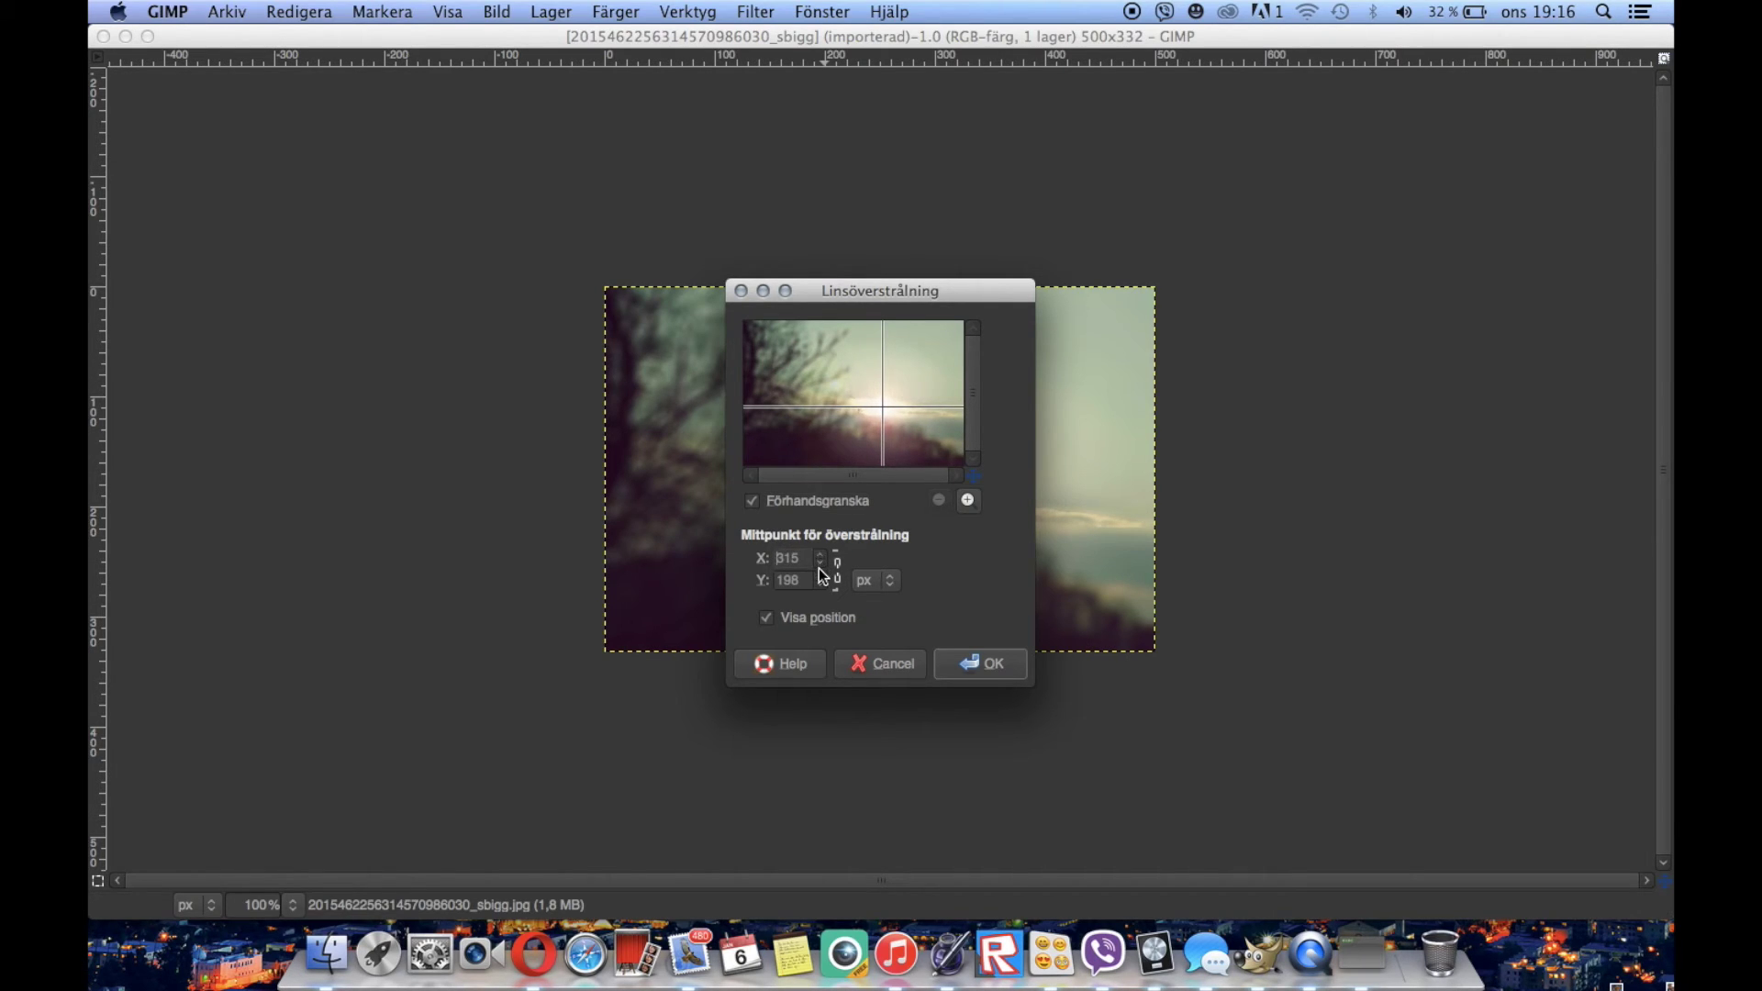
left_click(820, 575)
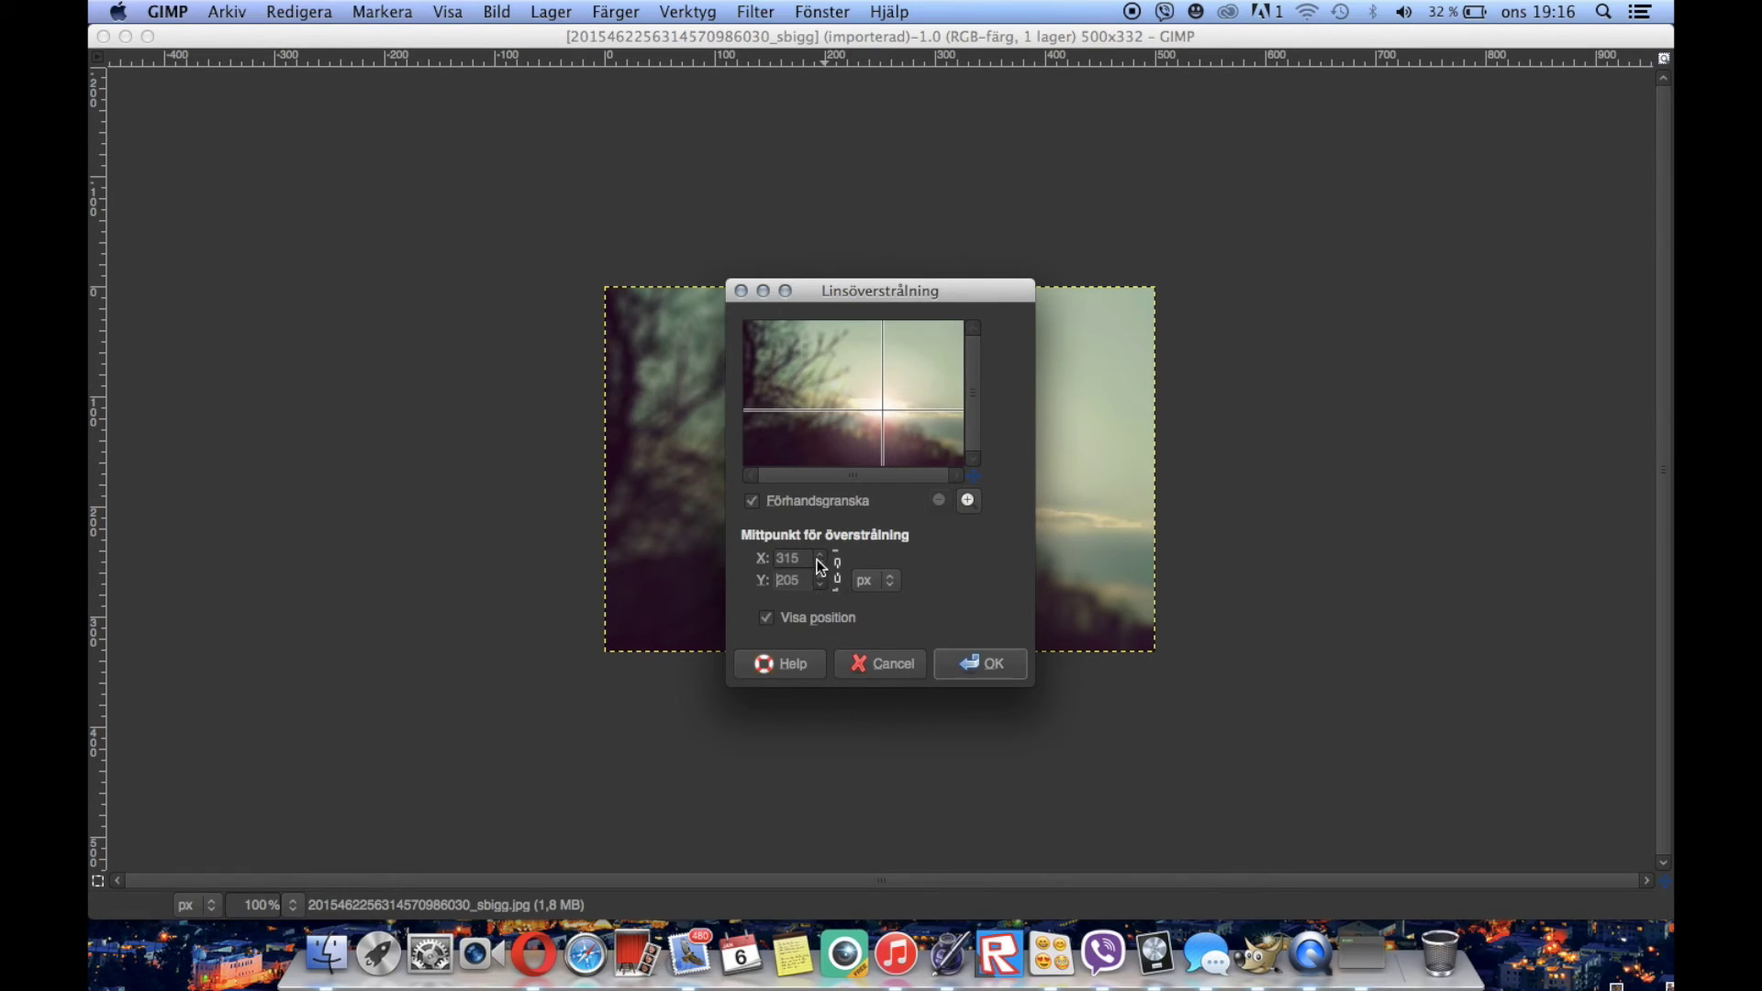
left_click(819, 554)
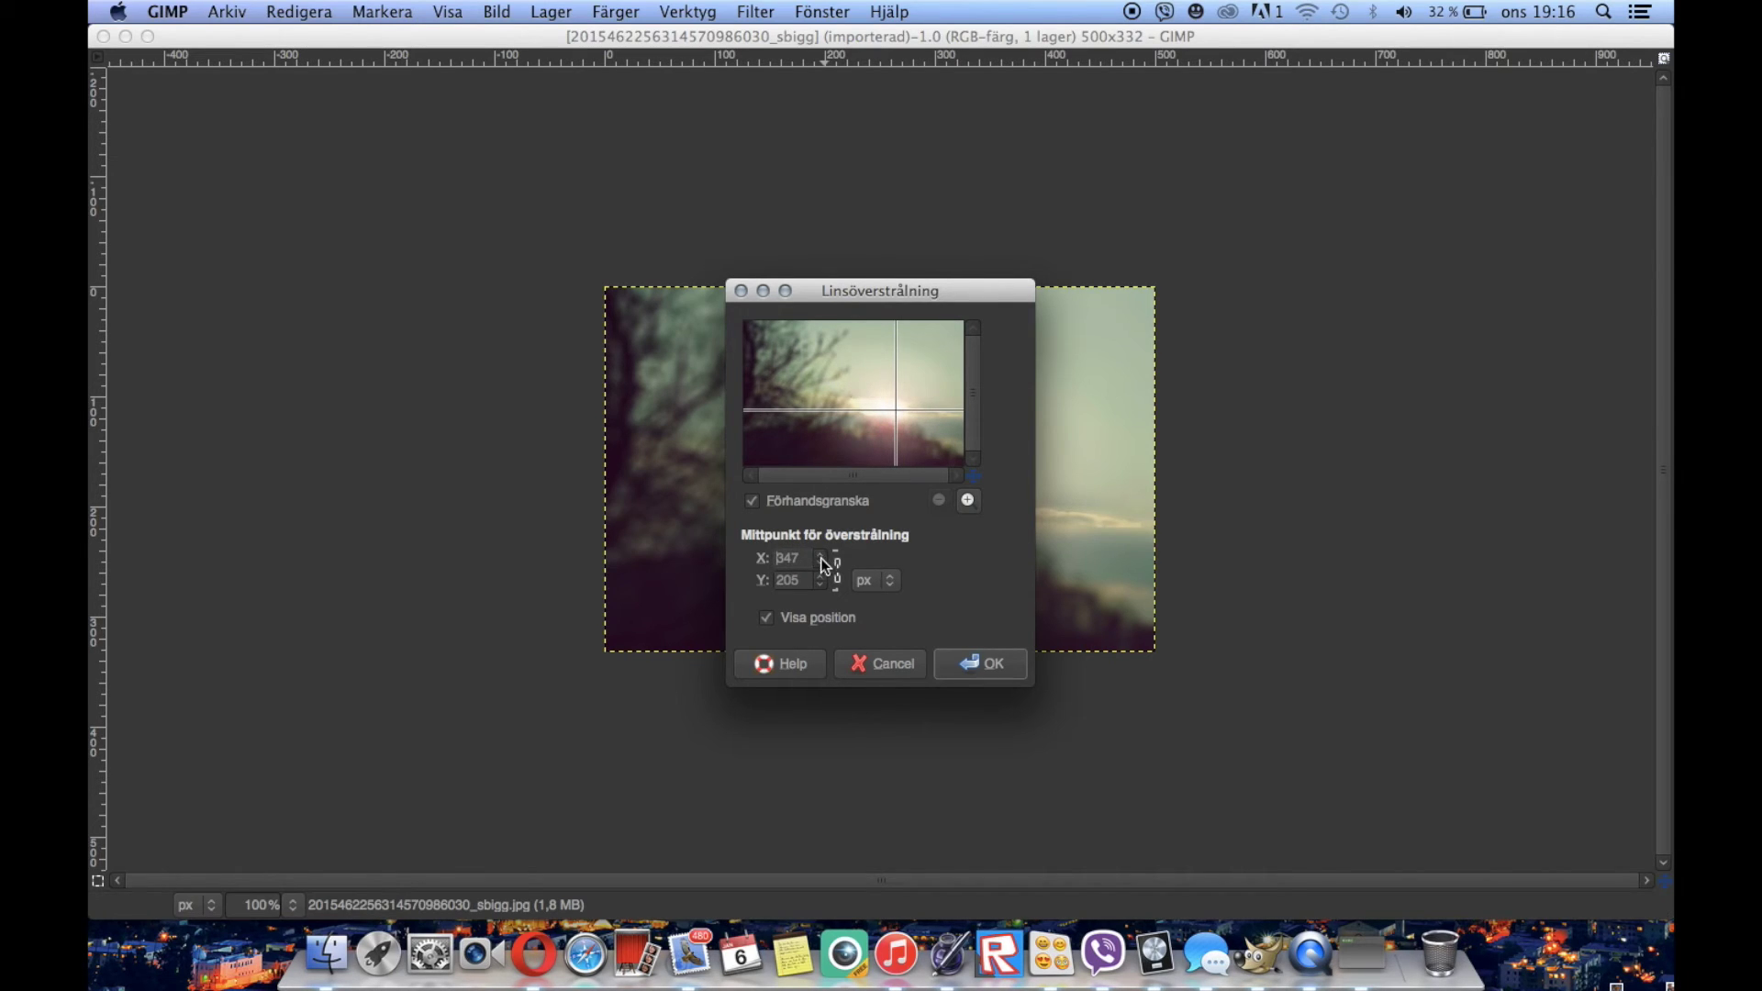
left_click(824, 577)
left_click(904, 499)
left_click(816, 501)
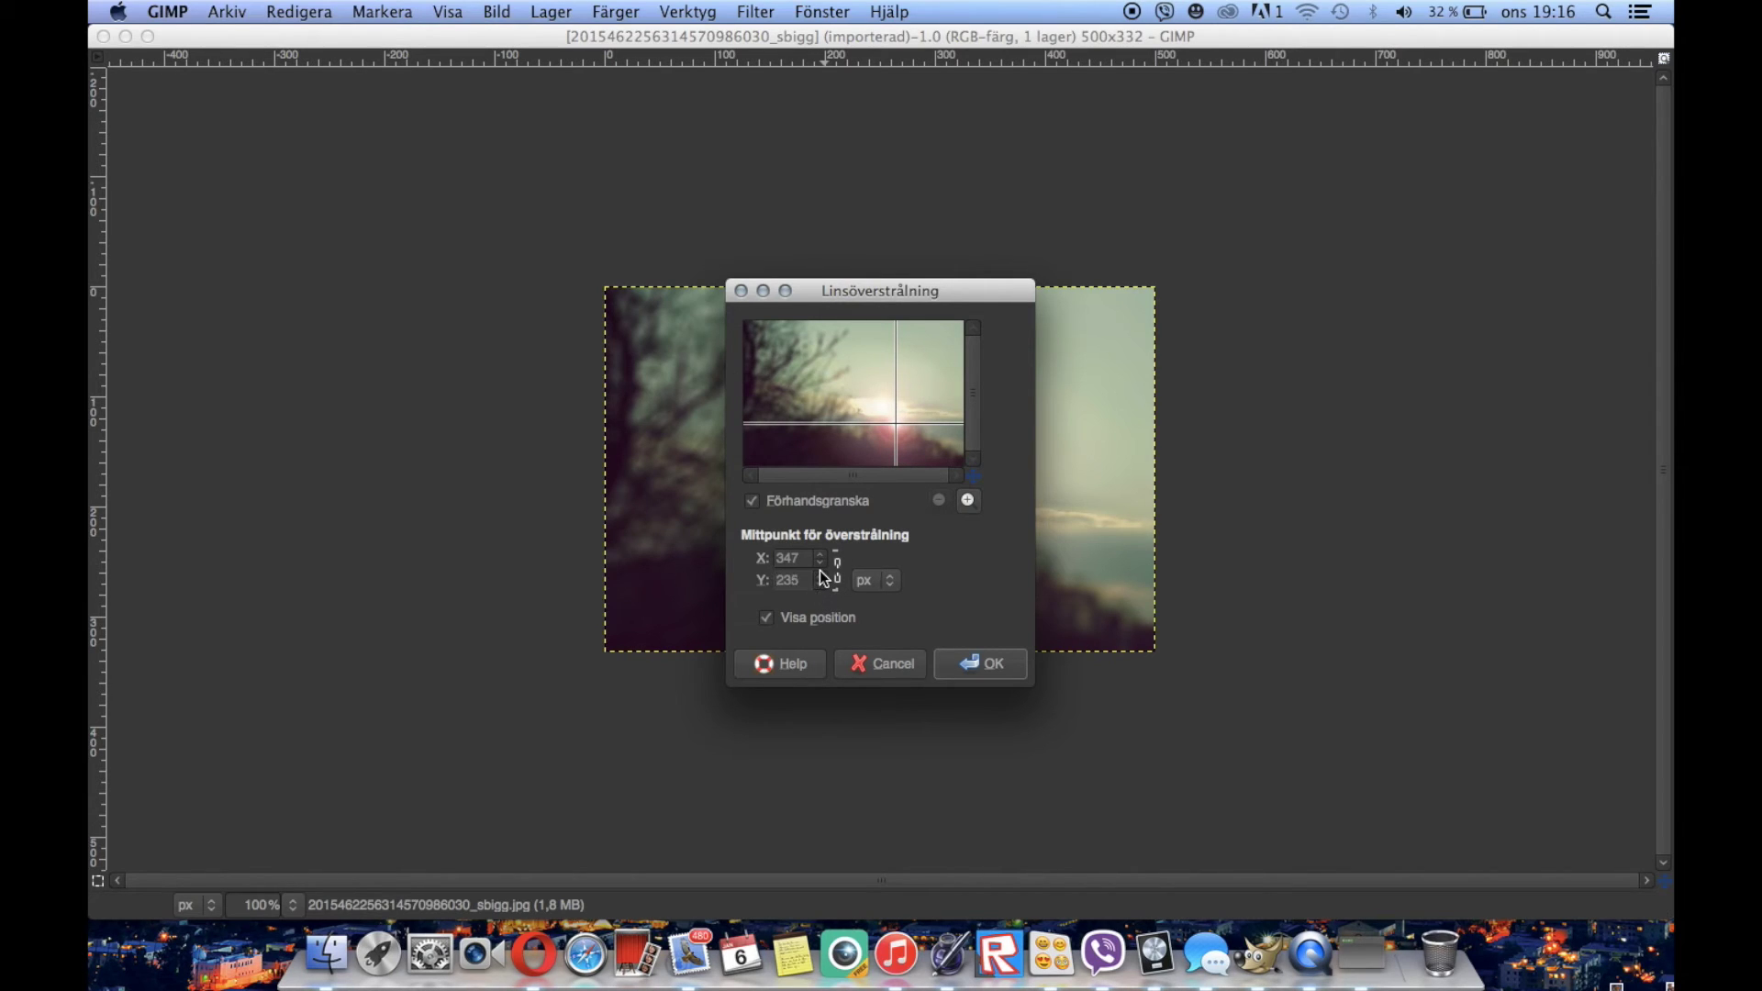
left_click_drag(898, 435, 878, 409)
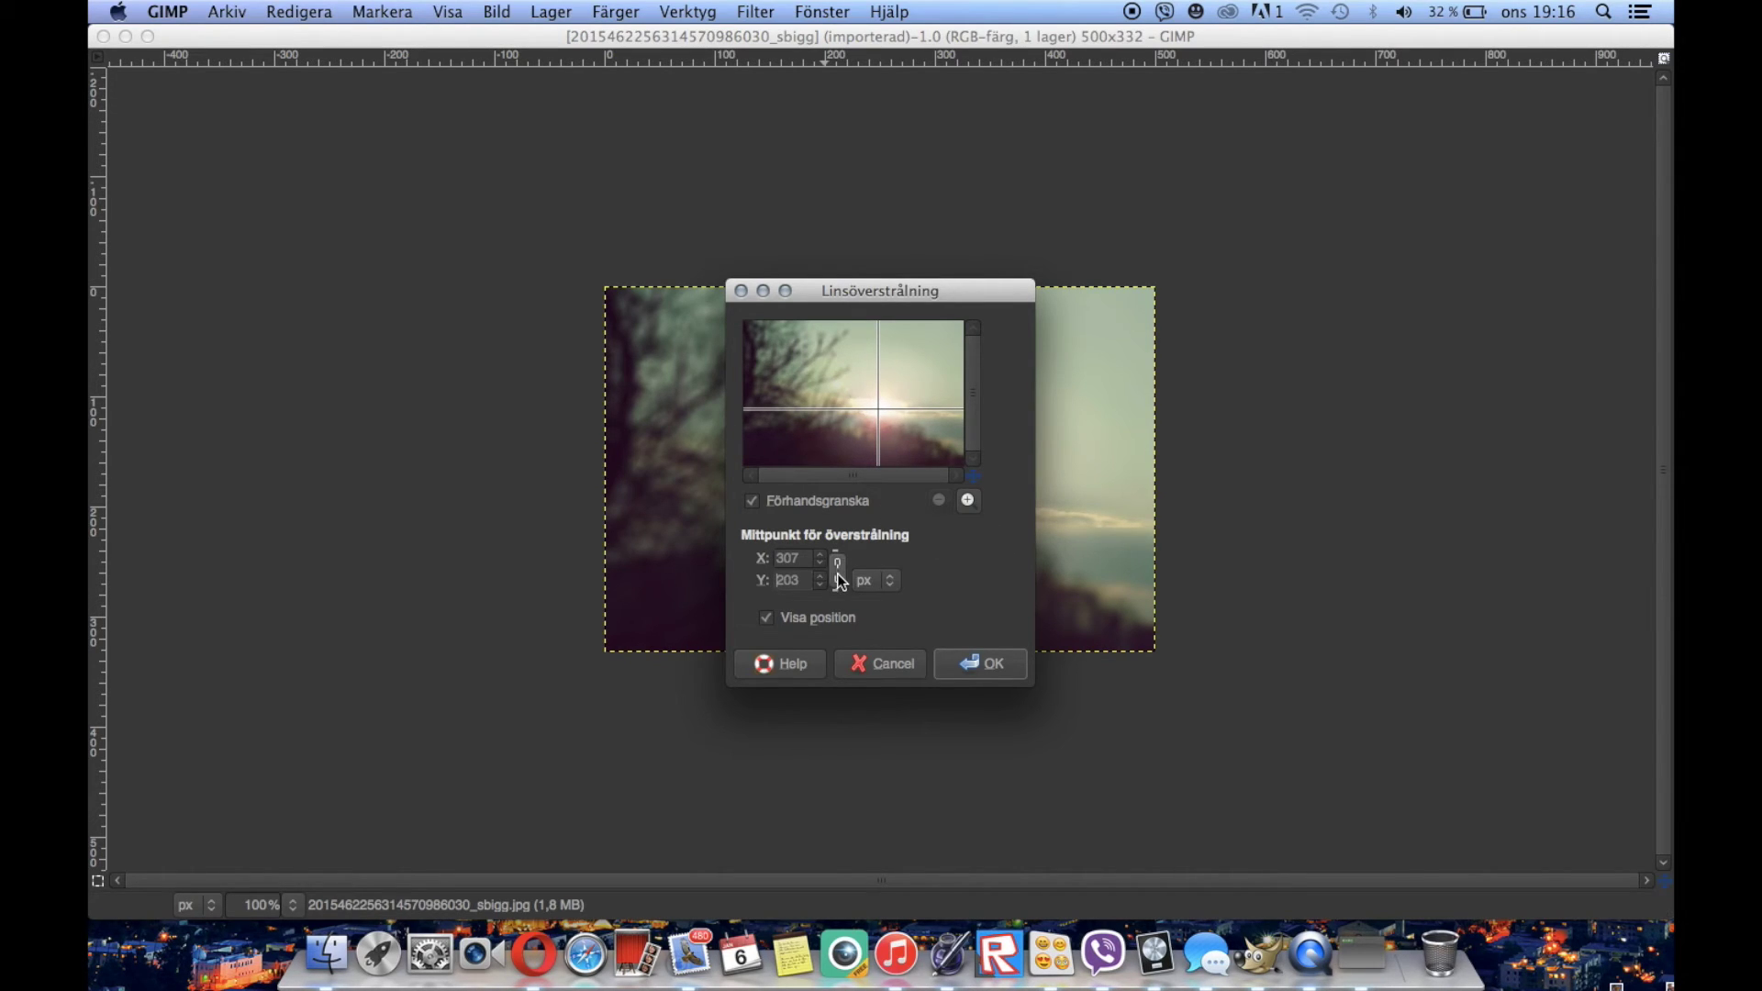
mouse_move(878, 410)
left_mouse_down()
mouse_move(852, 408)
mouse_move(871, 409)
left_mouse_up()
left_click(873, 410)
left_click_drag(873, 410, 874, 408)
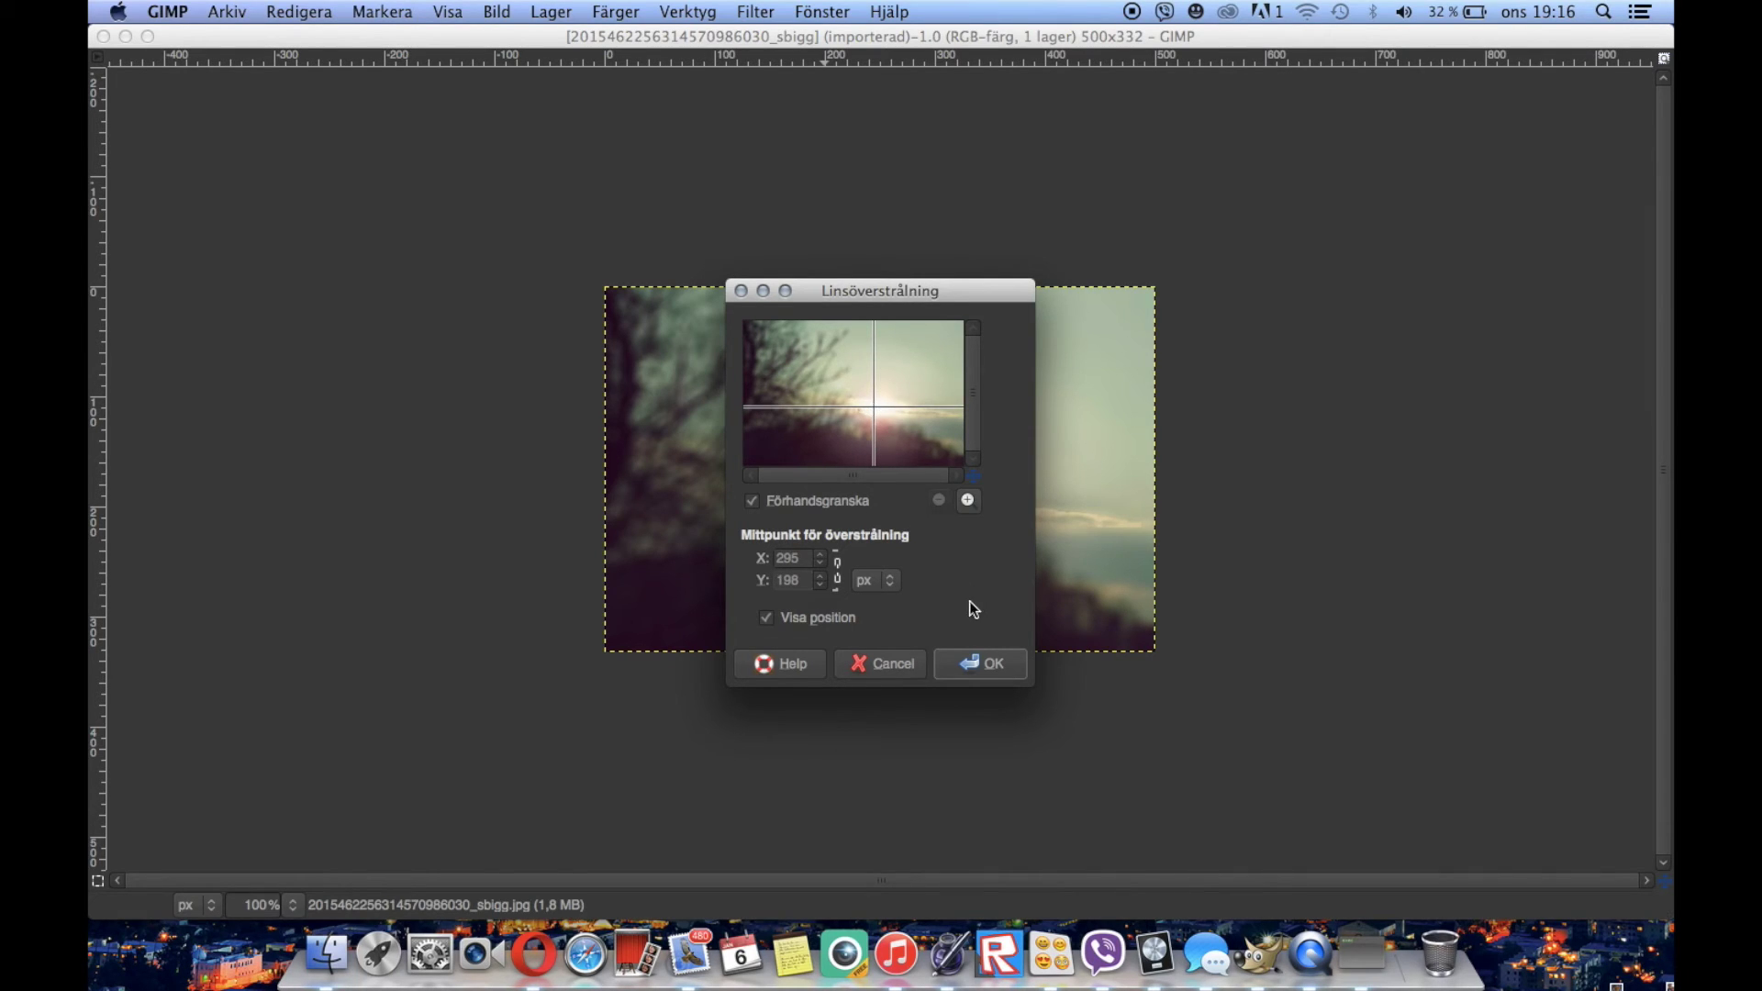
Zoom into the flare preview, fine-tune the centre on the sun, and apply the lens flare
left_click(971, 503)
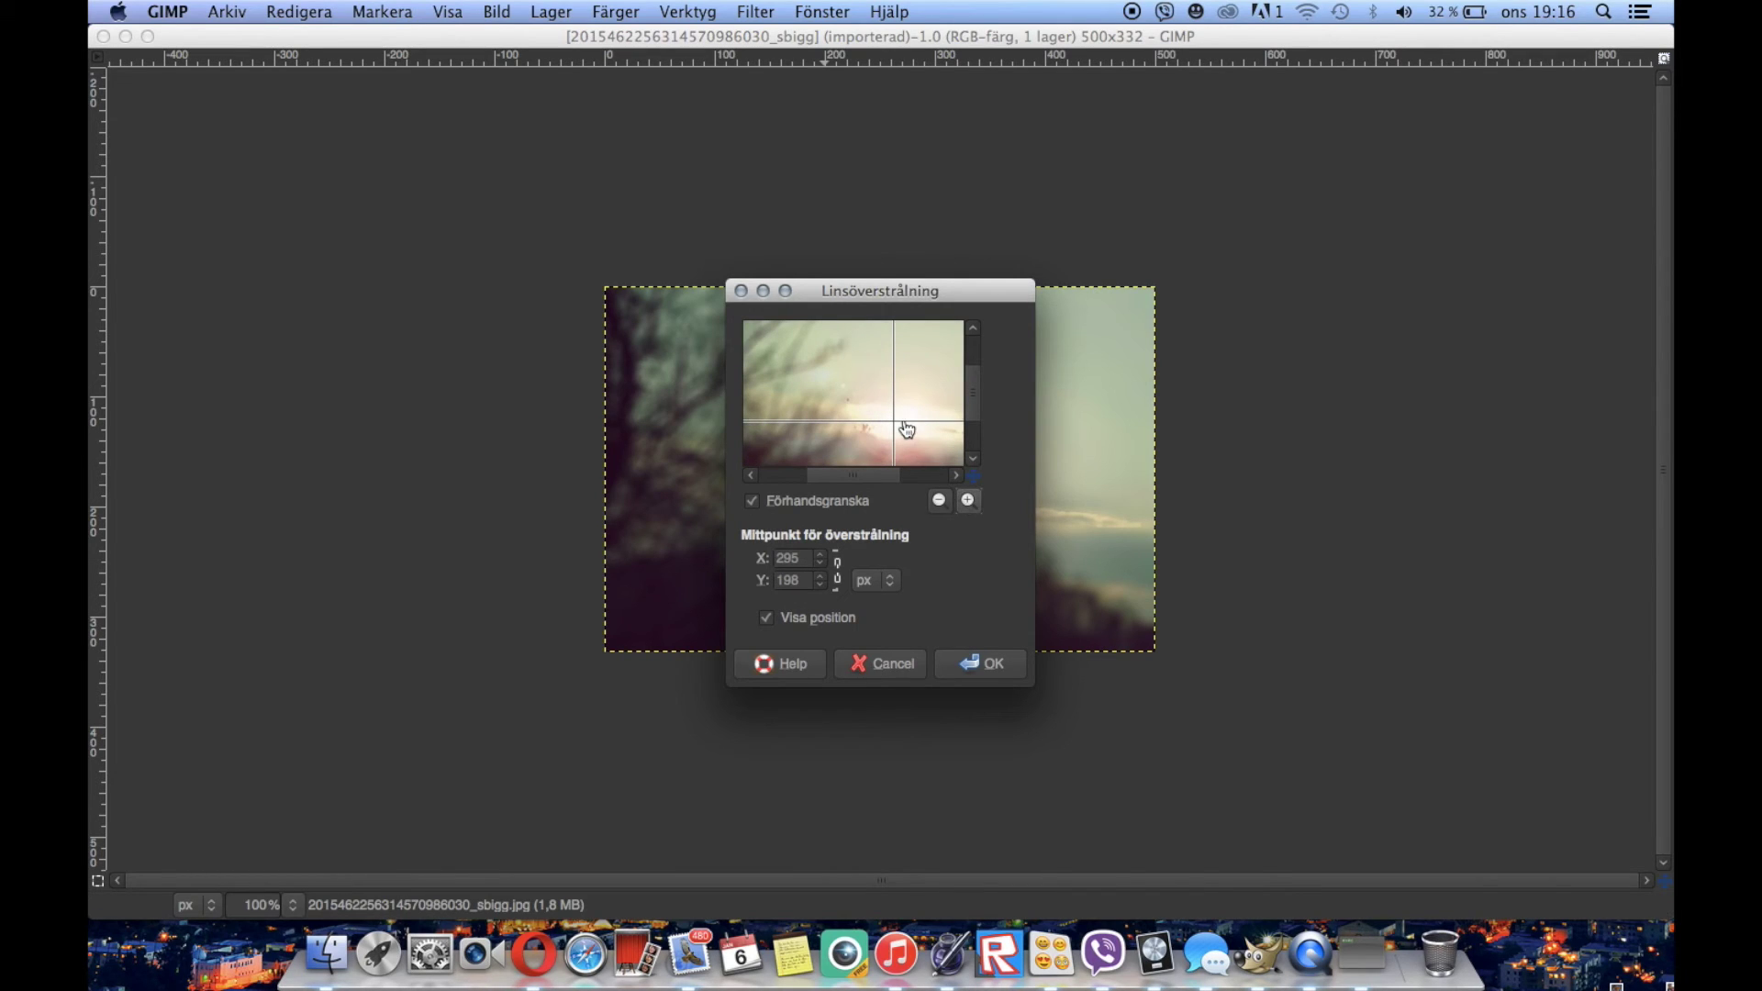
scroll(906, 430, "down", 3)
scroll(907, 430, "right", 2)
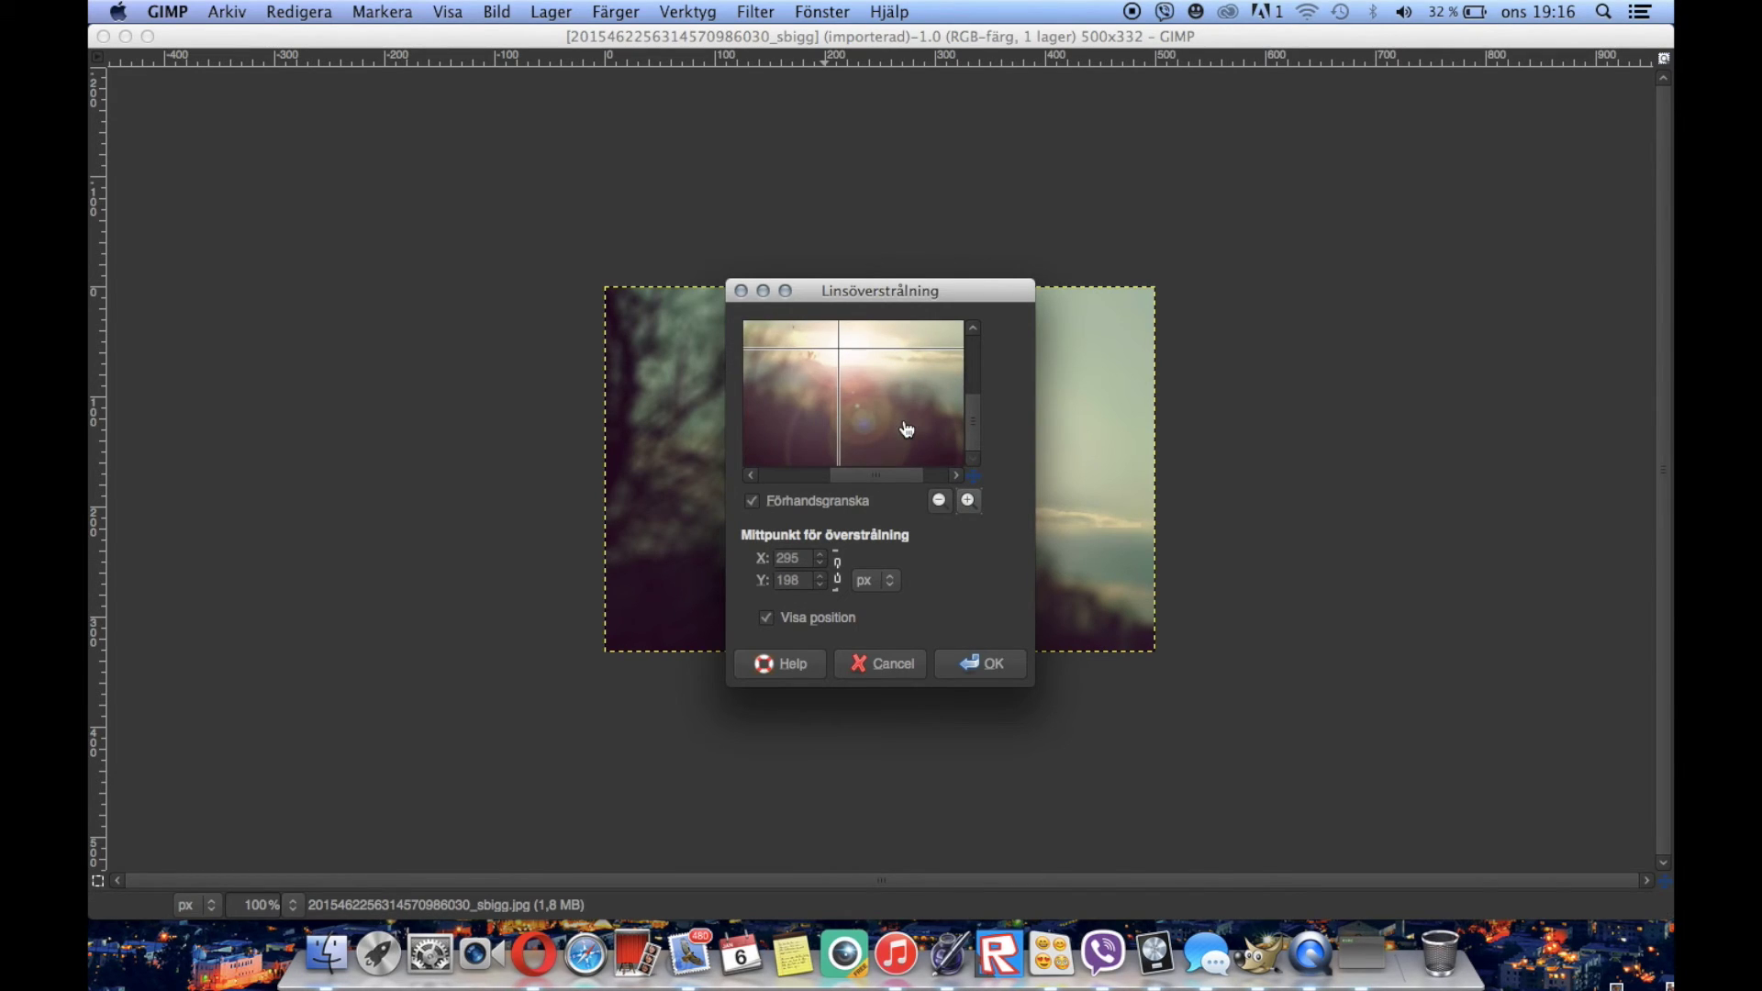
scroll(967, 411, "up", 2)
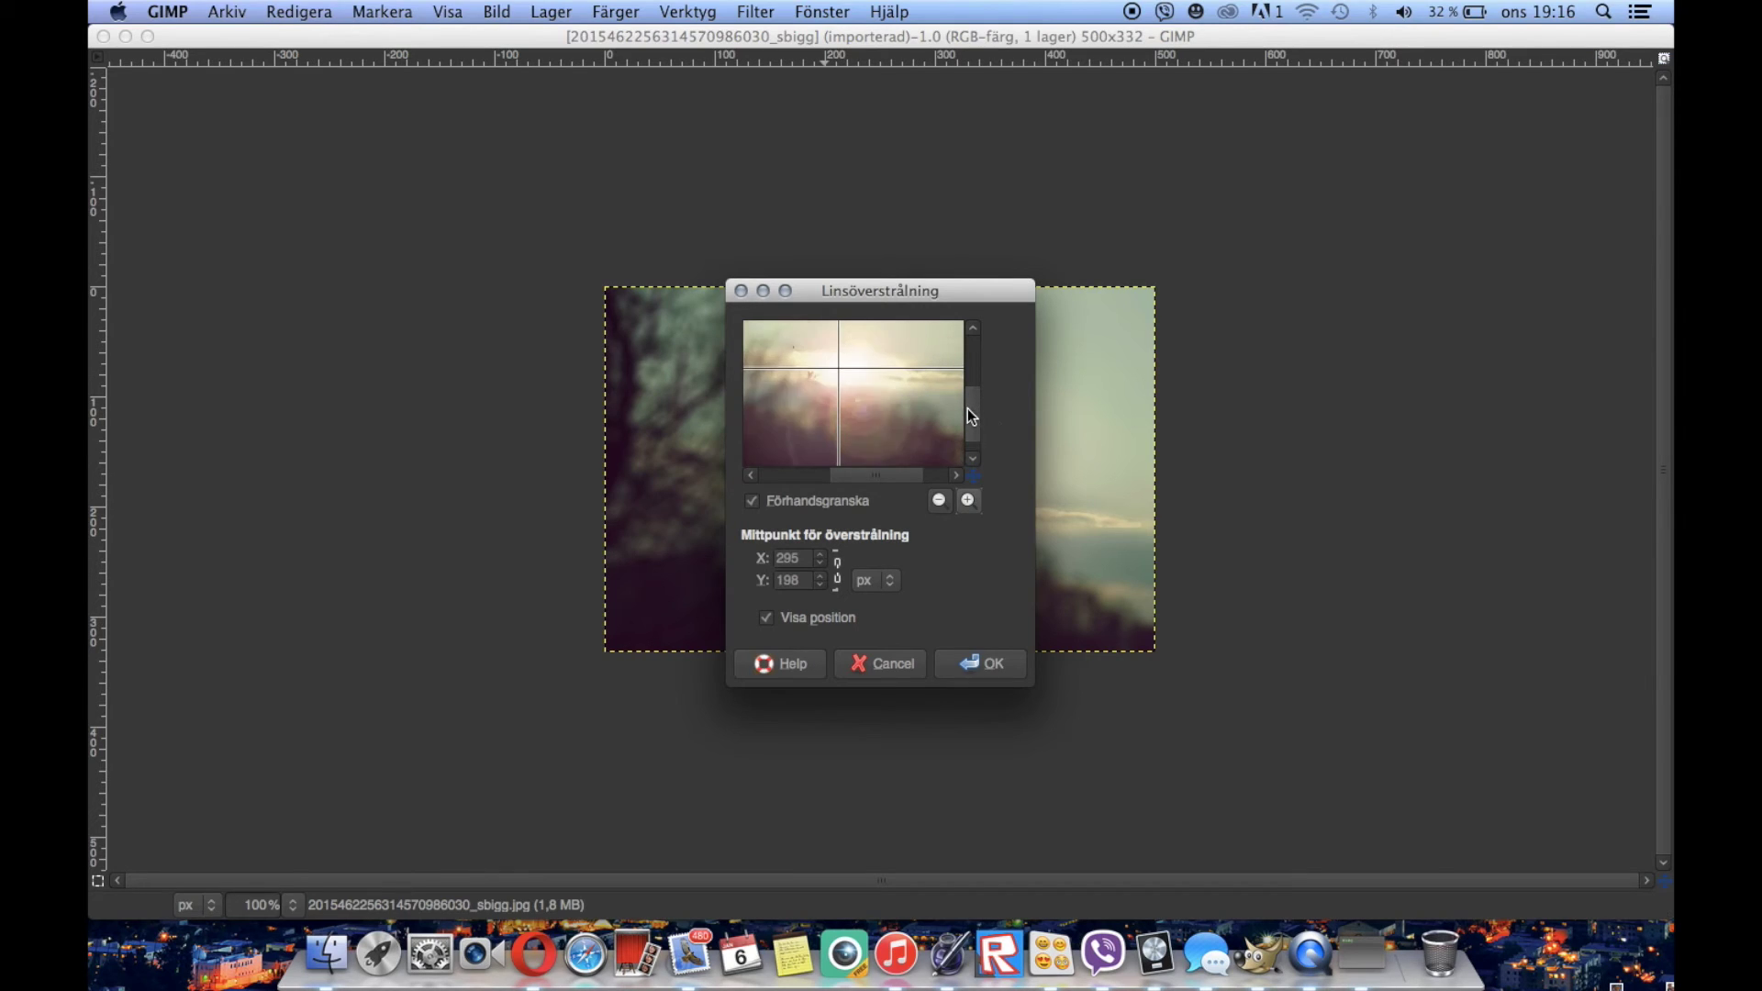
left_click_drag(971, 415, 973, 470)
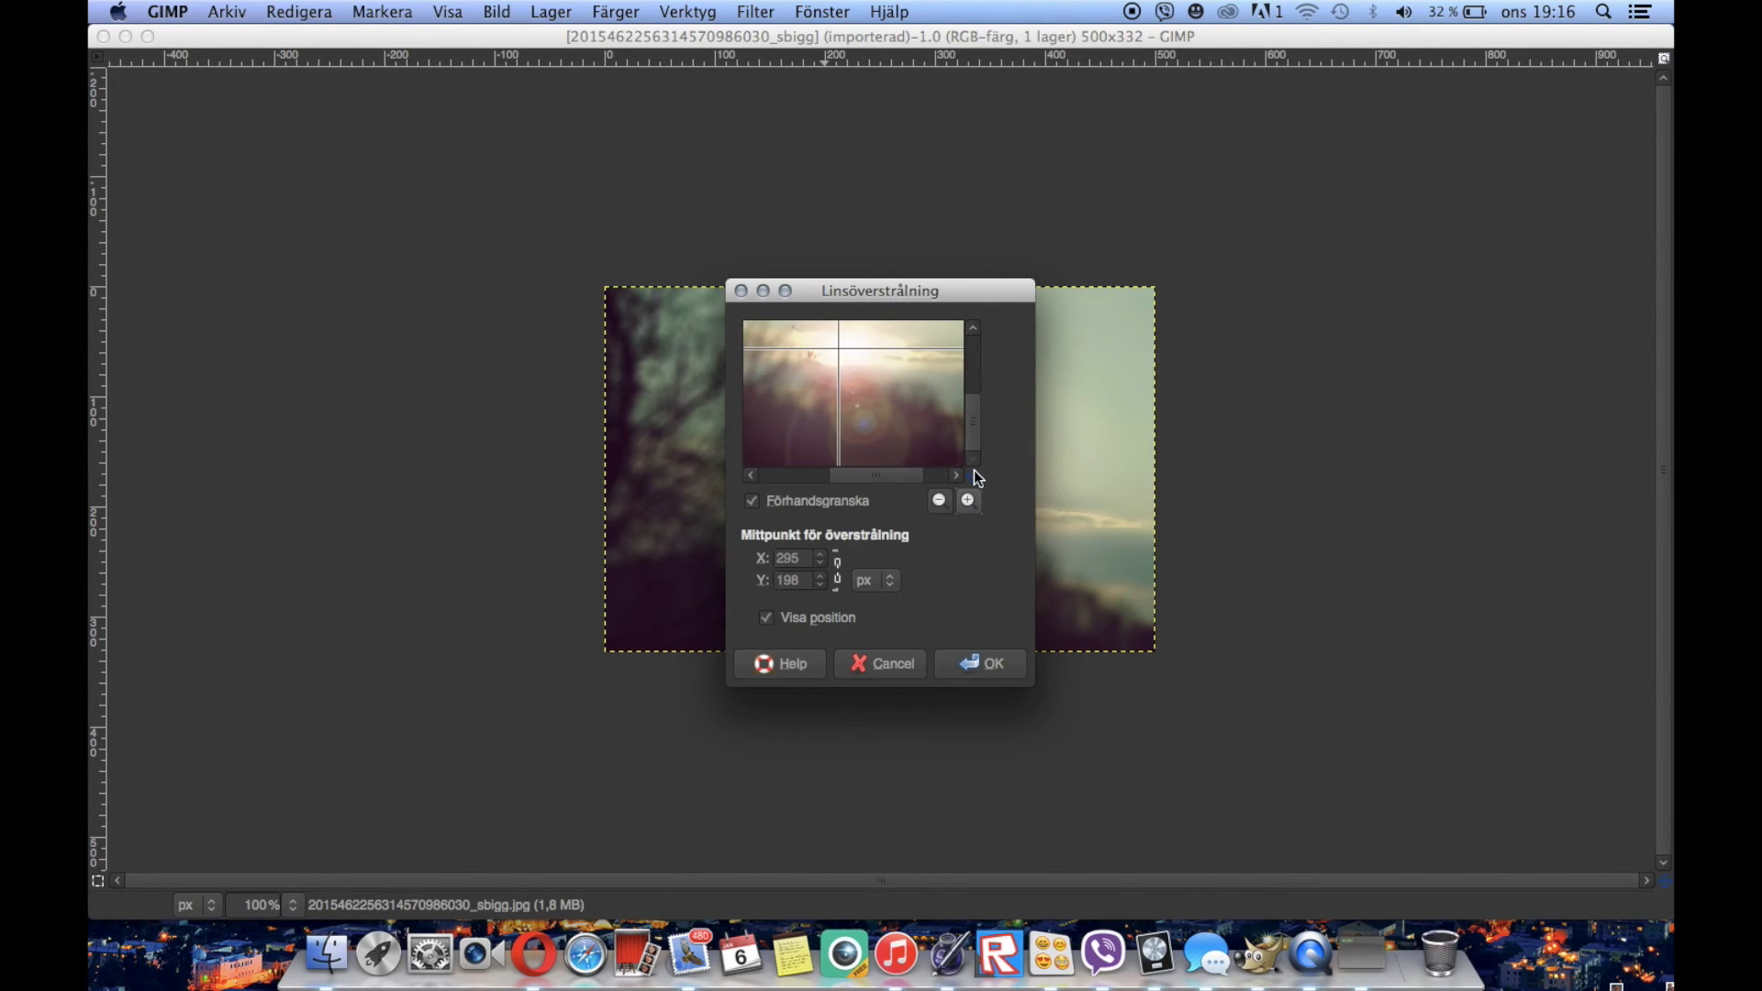
left_click(812, 344)
left_click_drag(812, 344, 818, 348)
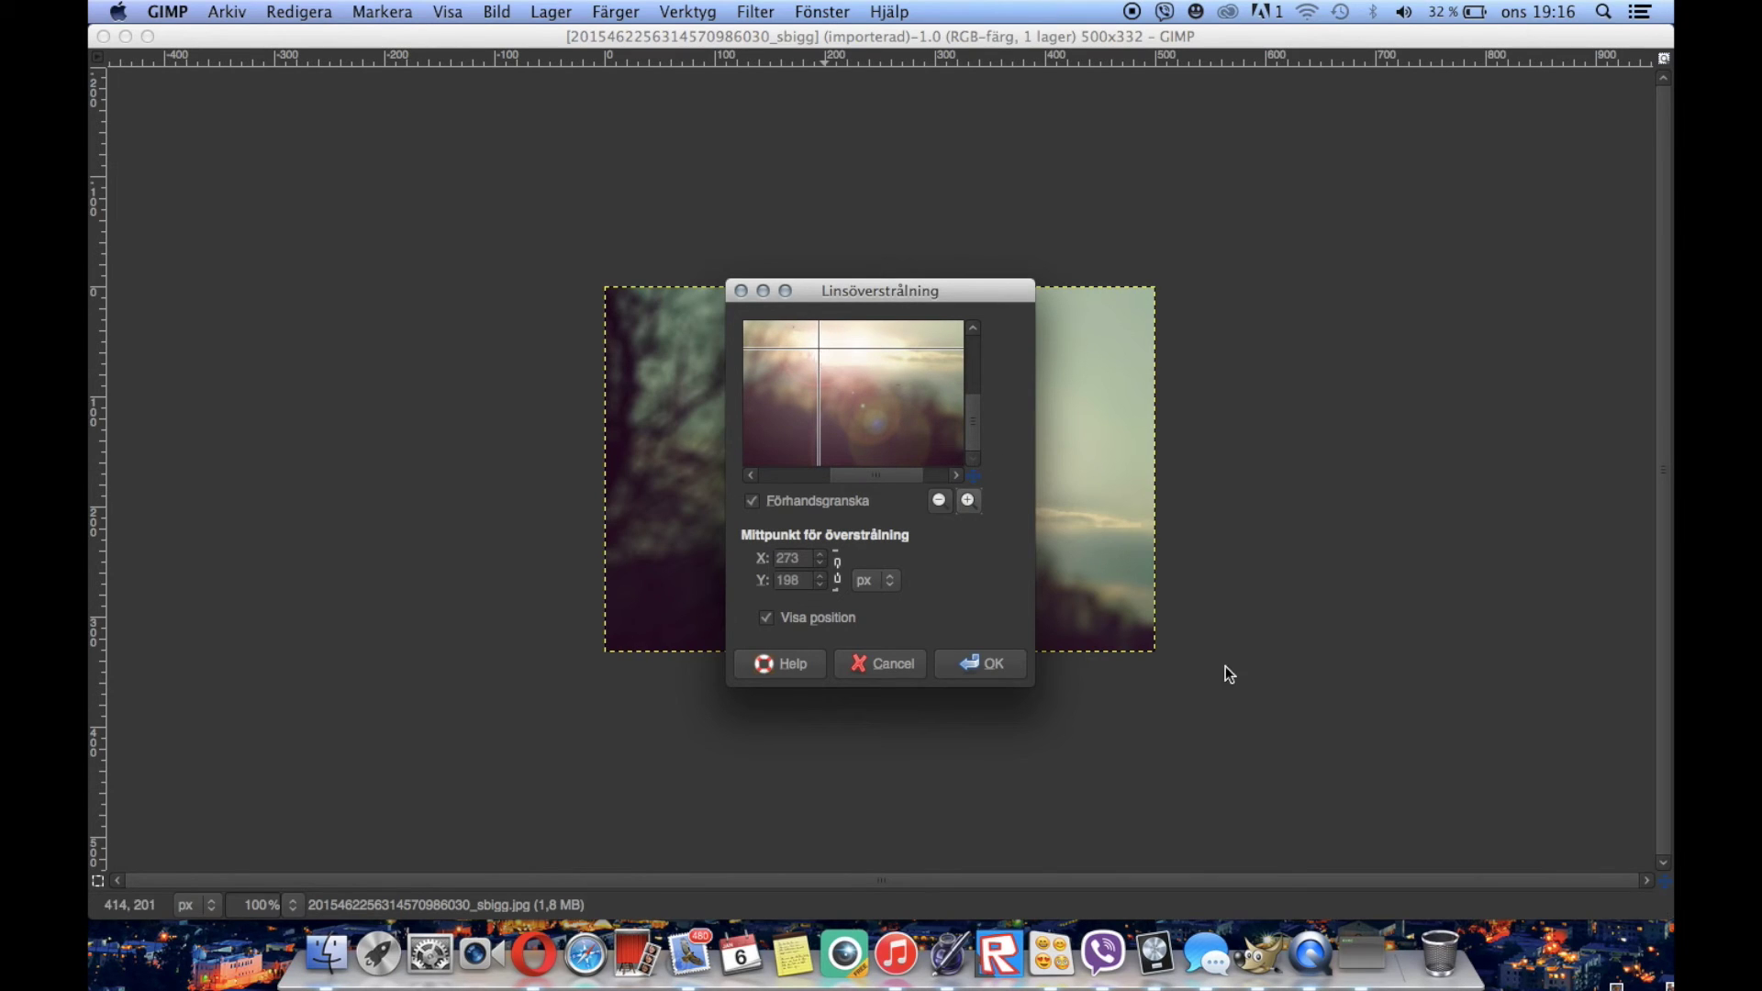
left_click(1002, 663)
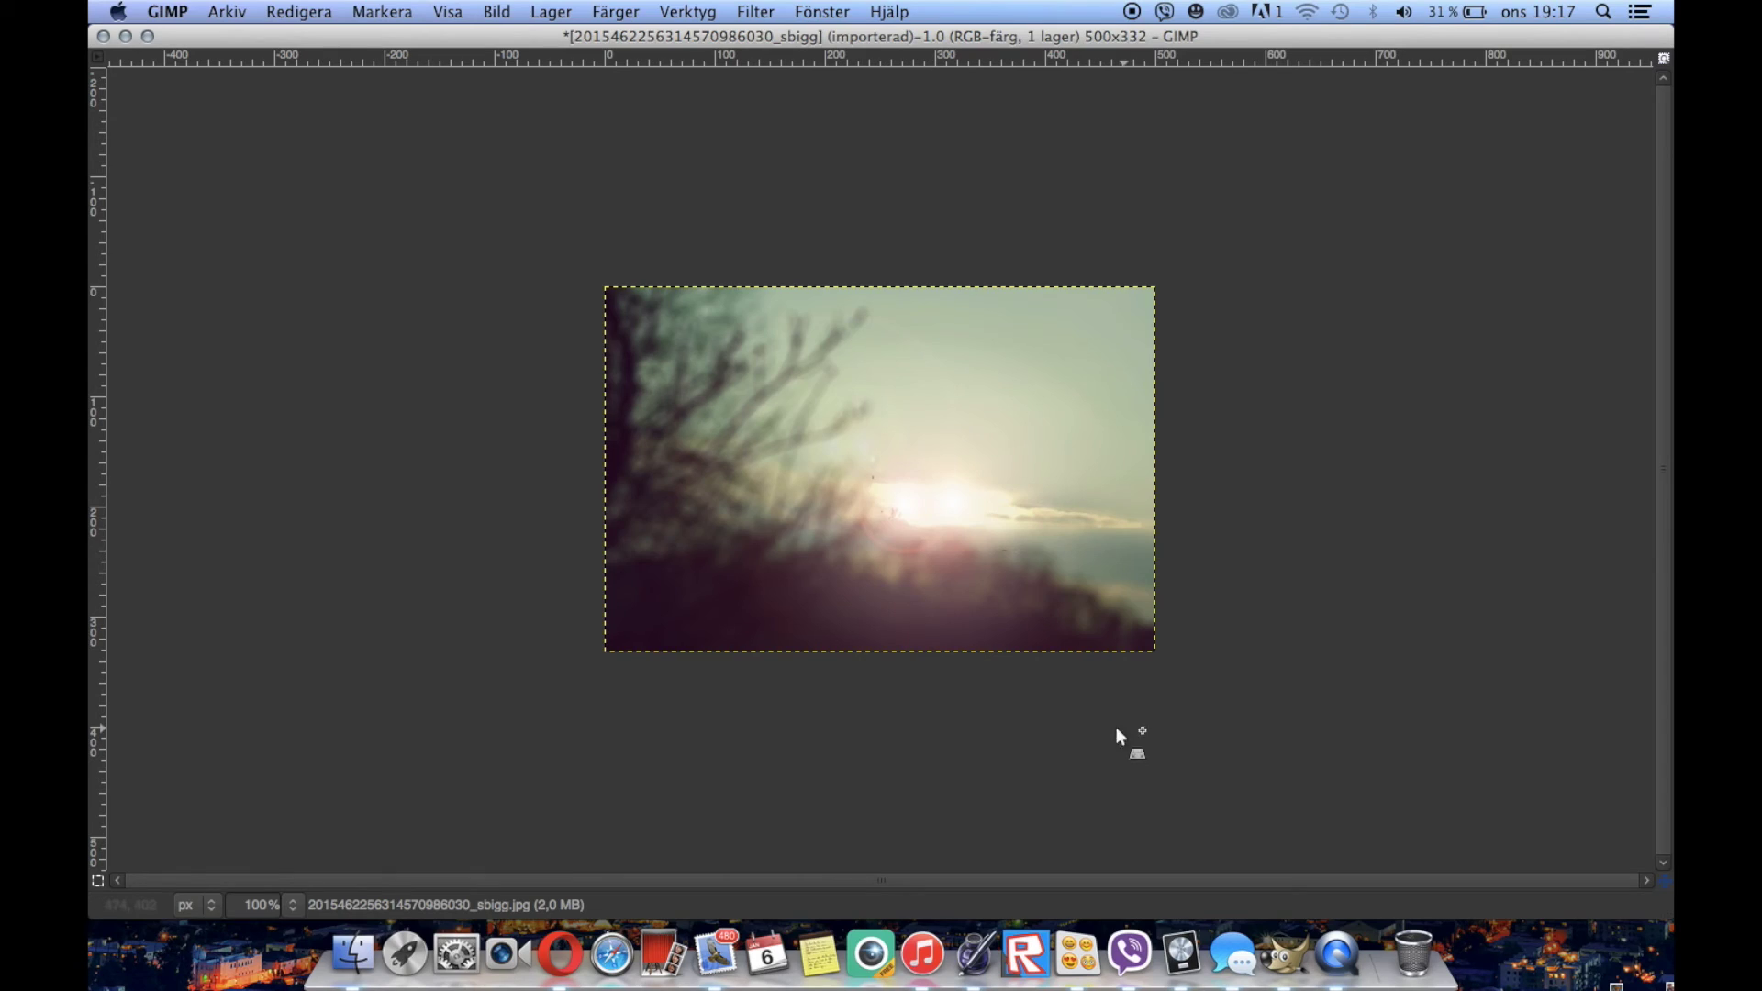
Minimize the sunset photo and maximize the London riverside photo window
left_click(126, 37)
scroll(1338, 406, "down", 3)
scroll(1155, 189, "up", 3)
scroll(1154, 189, "down", 15)
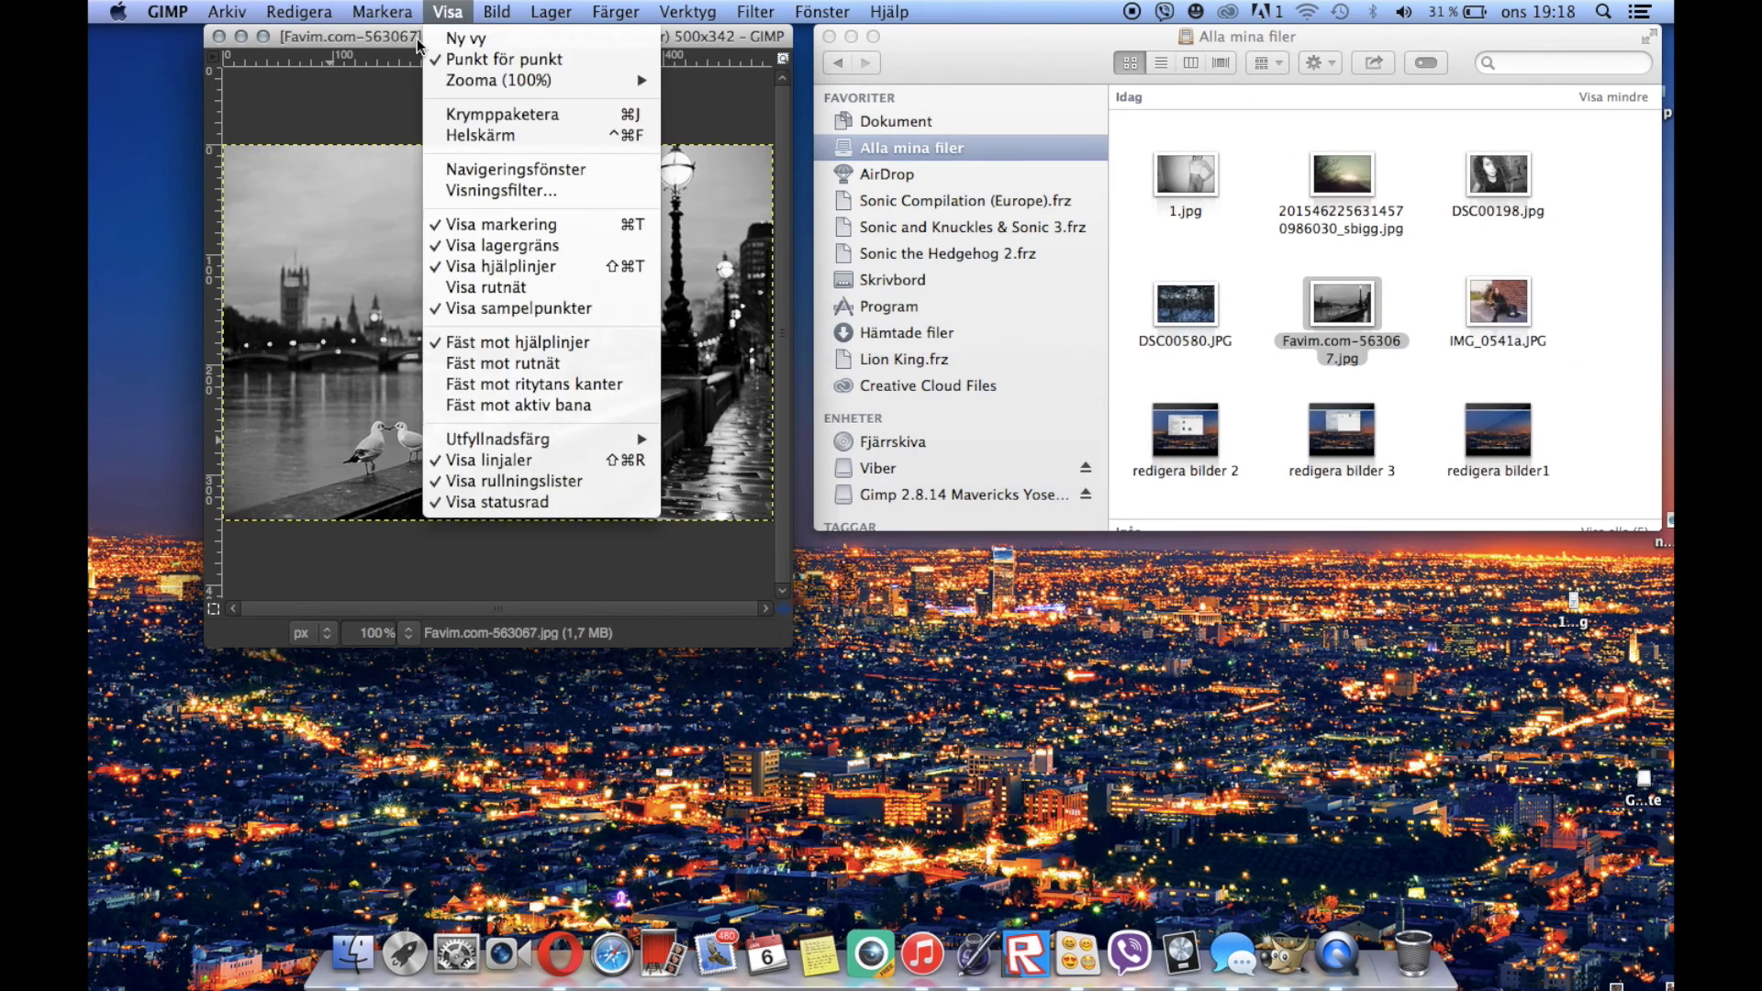
left_click(393, 46)
double_click(265, 40)
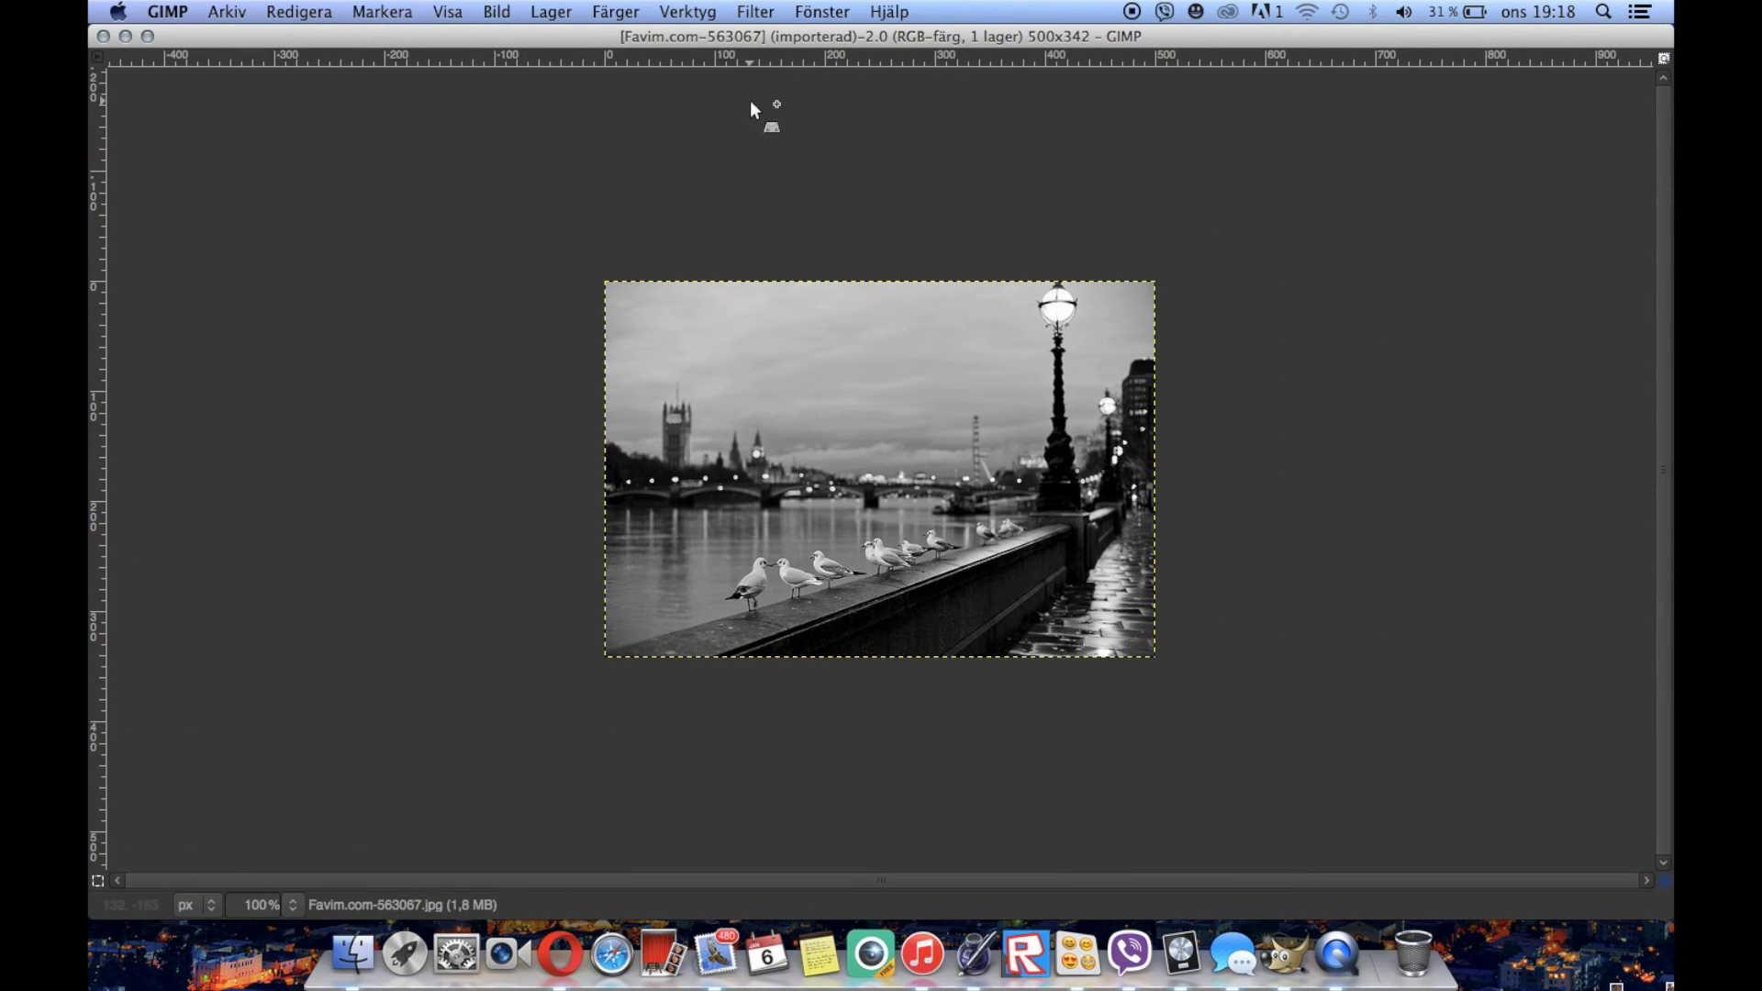
Browse the Filter menu's Förbättra category for an effect
left_click(633, 11)
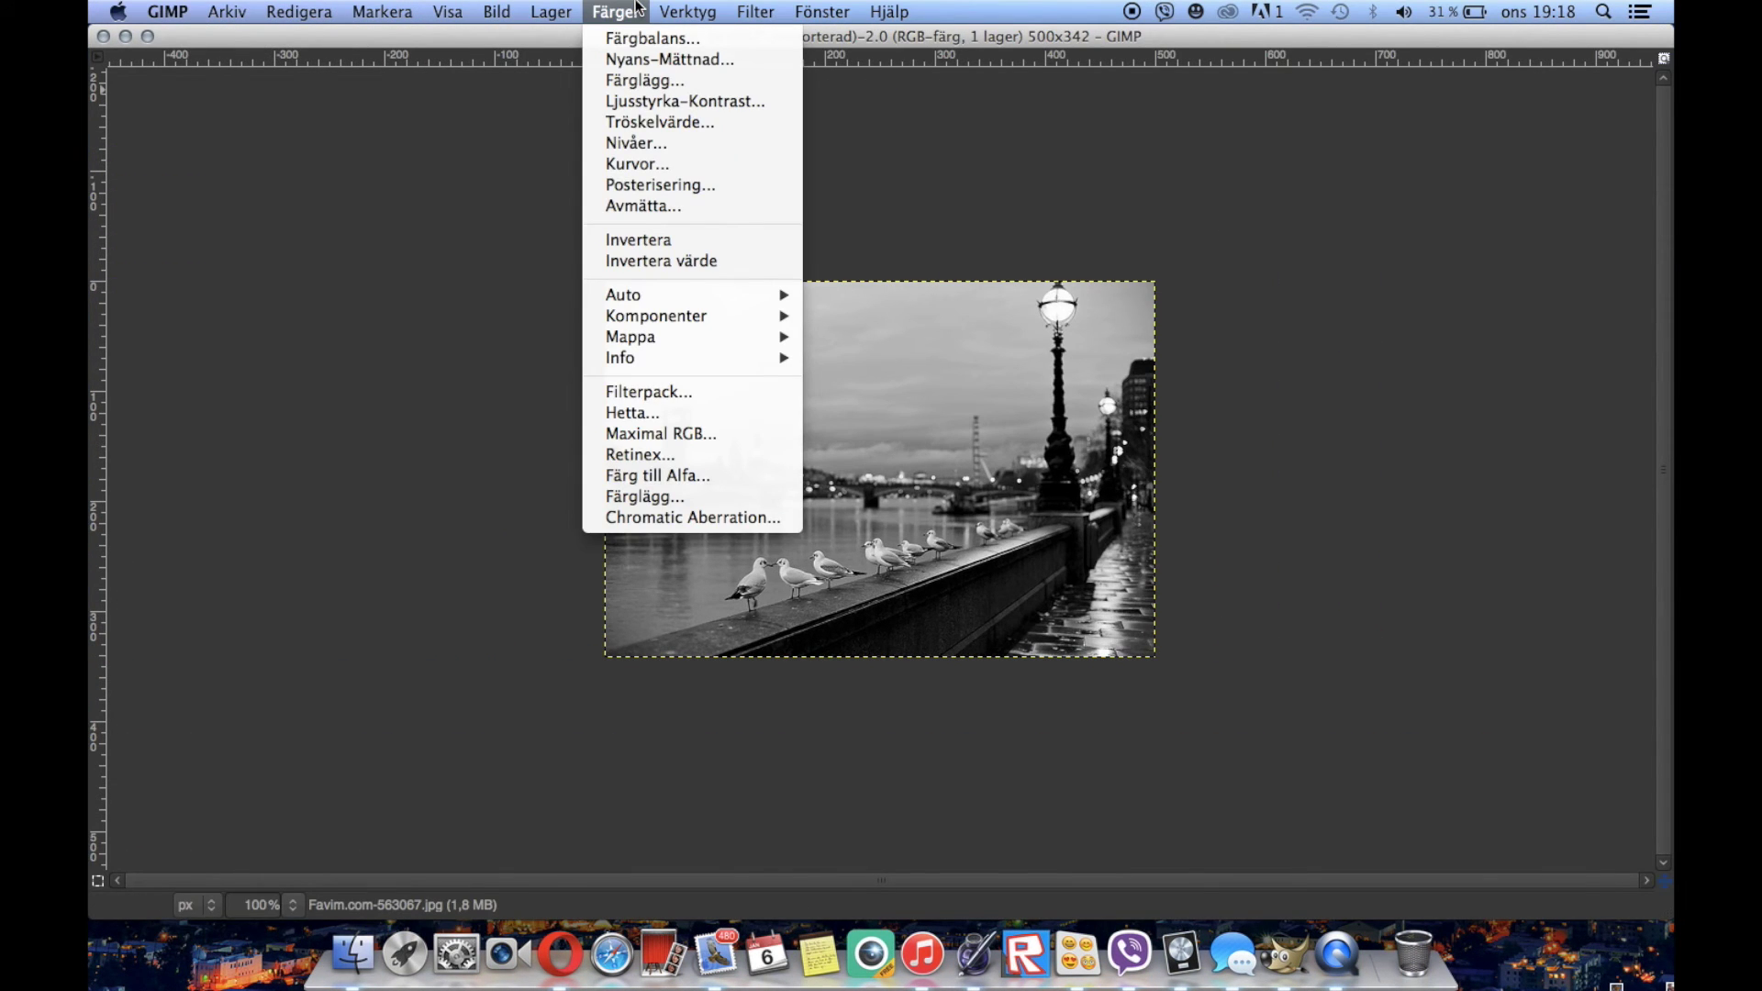
mouse_move(733, 10)
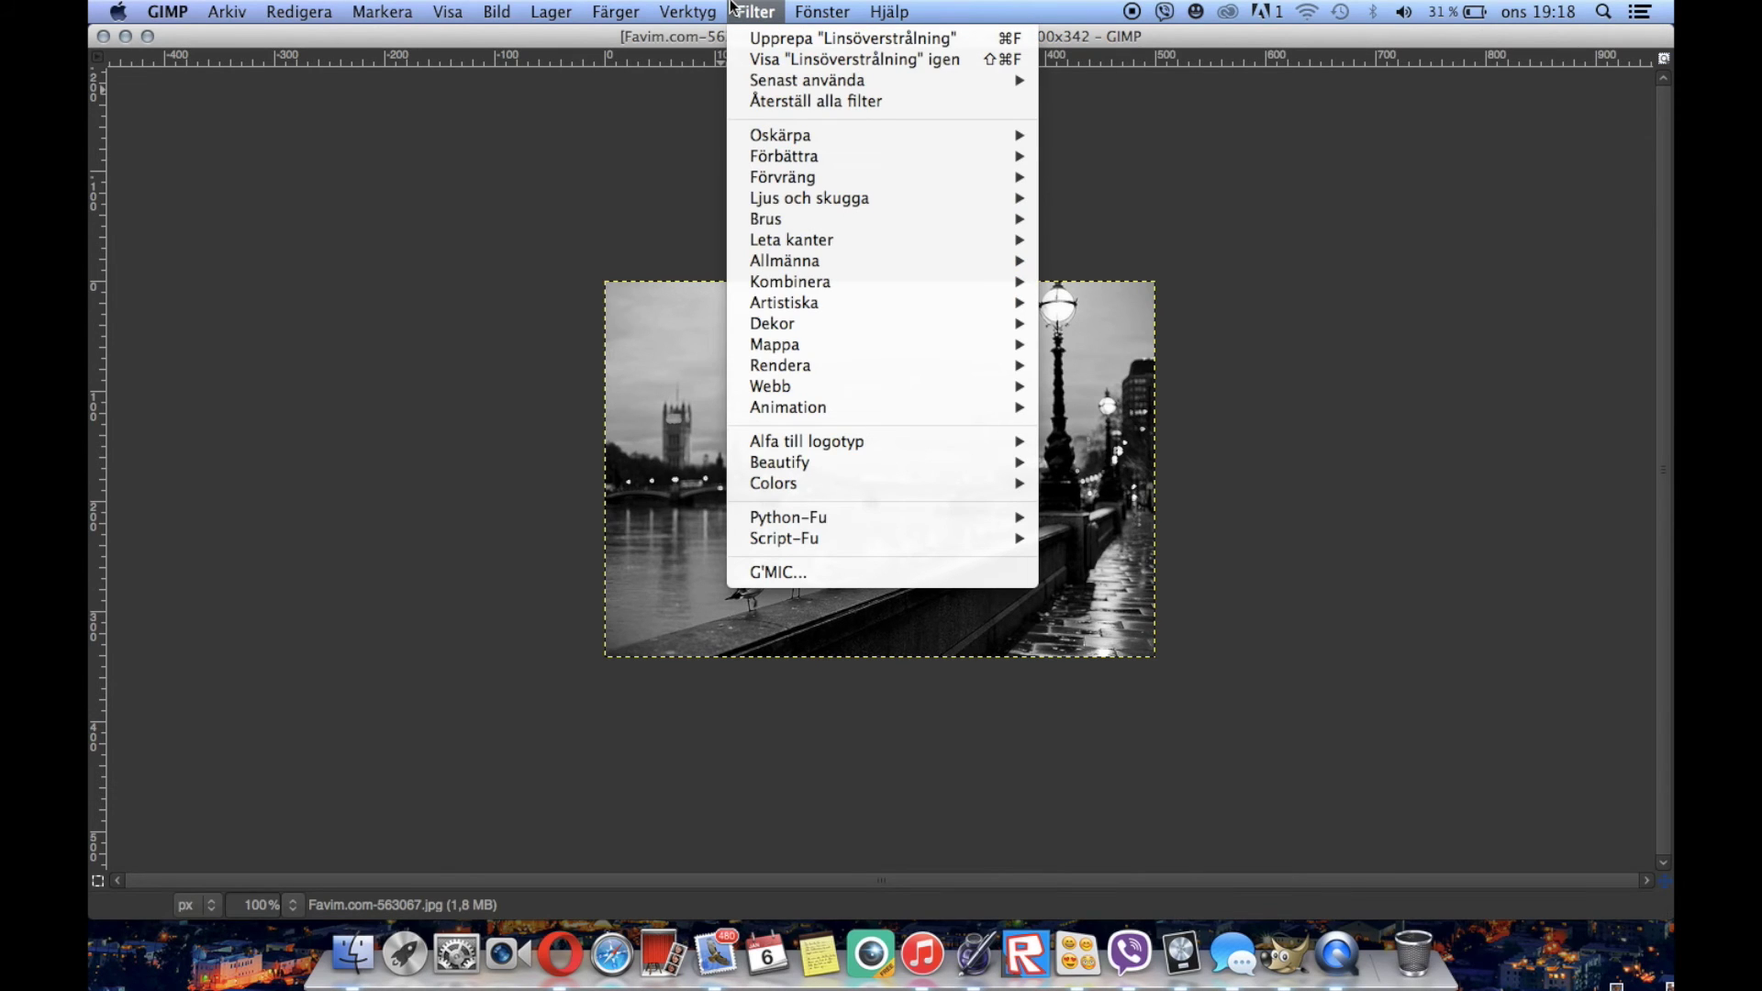
mouse_move(804, 155)
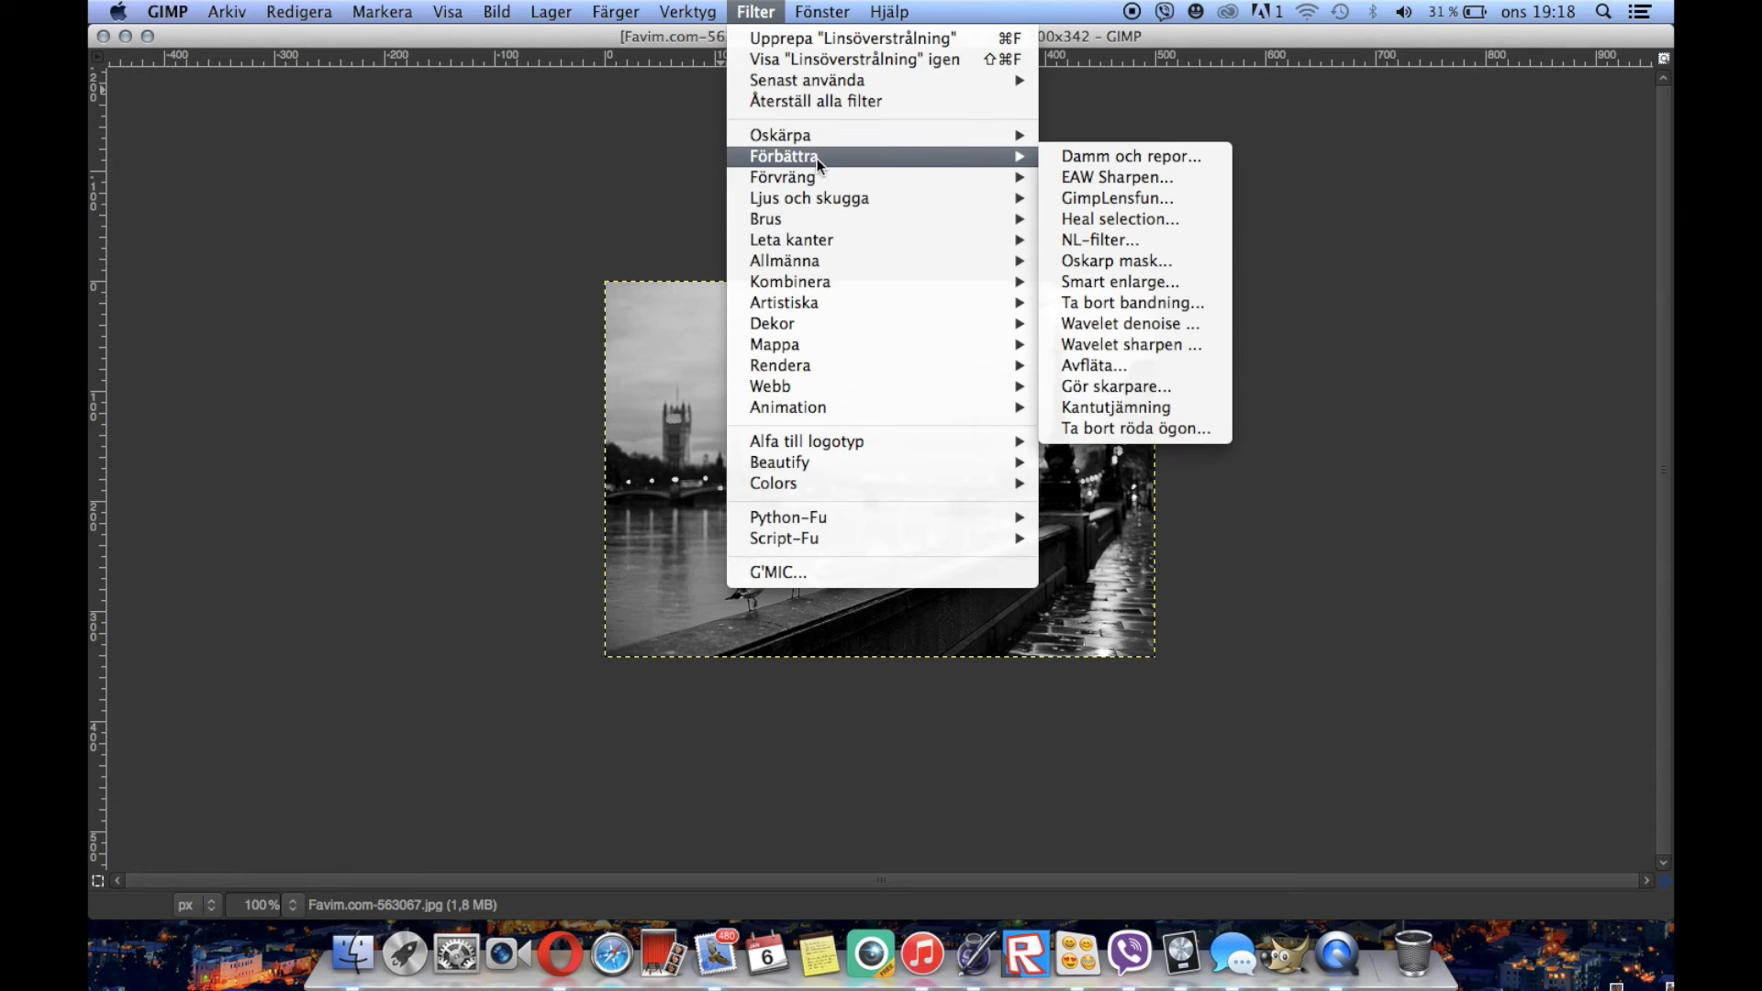
left_click(1206, 288)
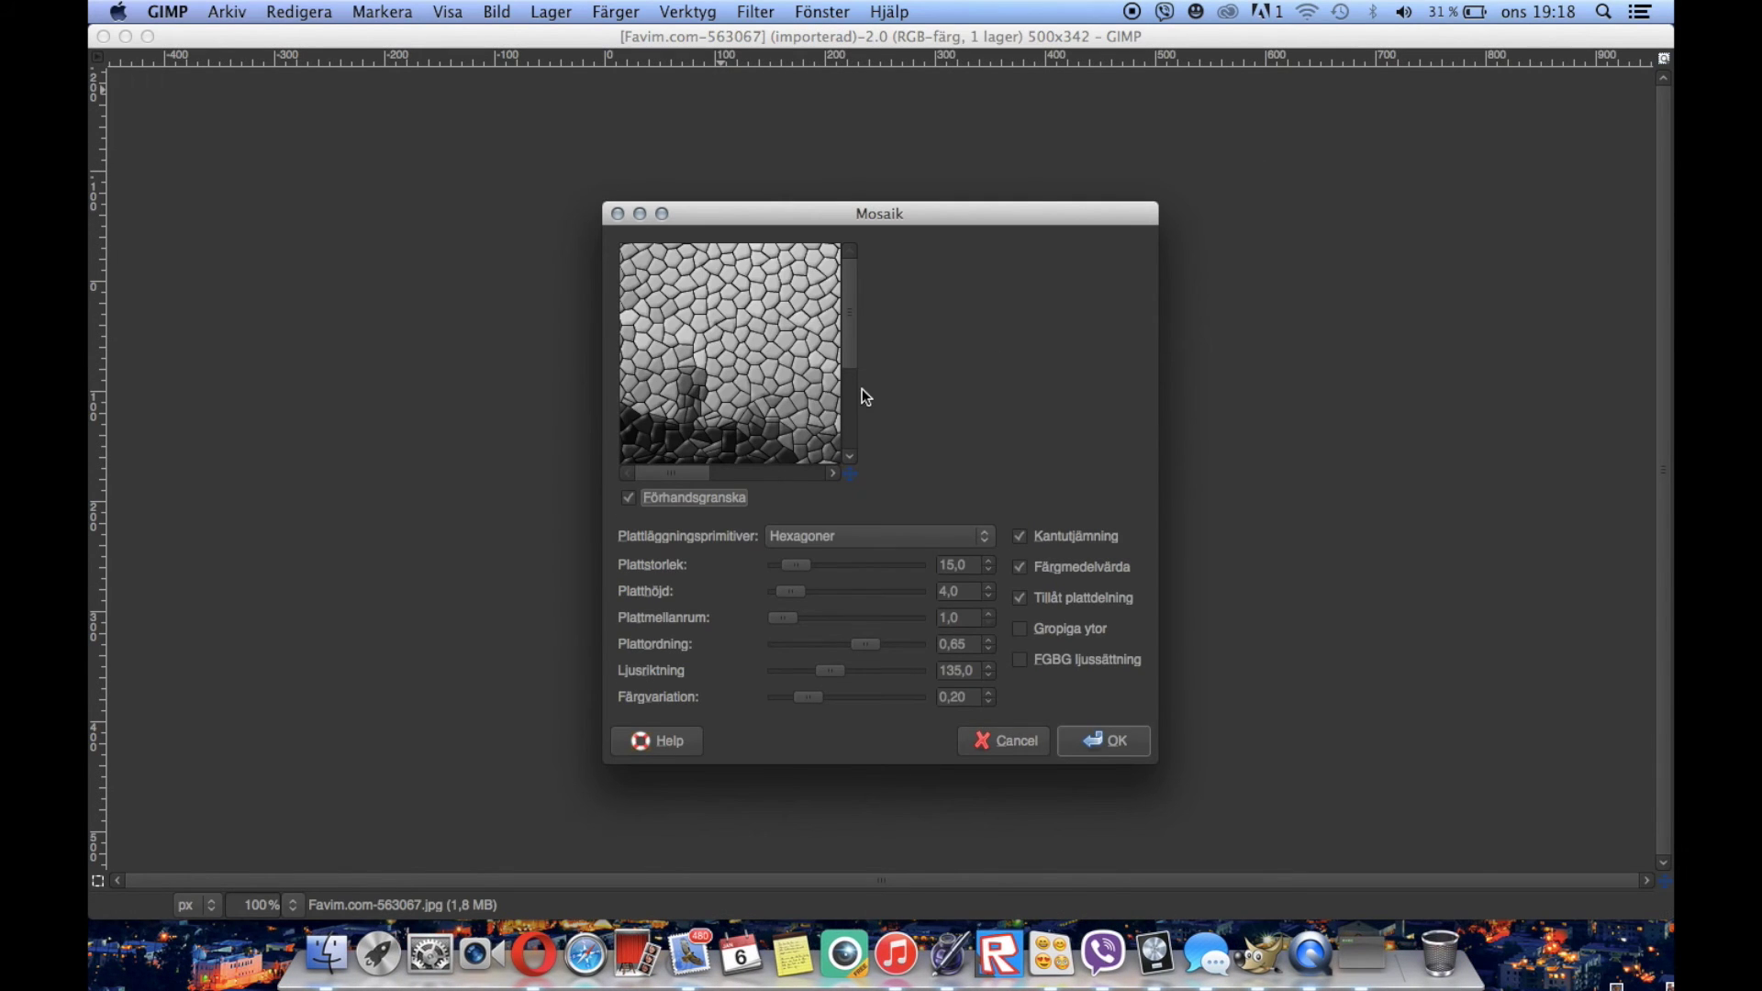
left_click(802, 536)
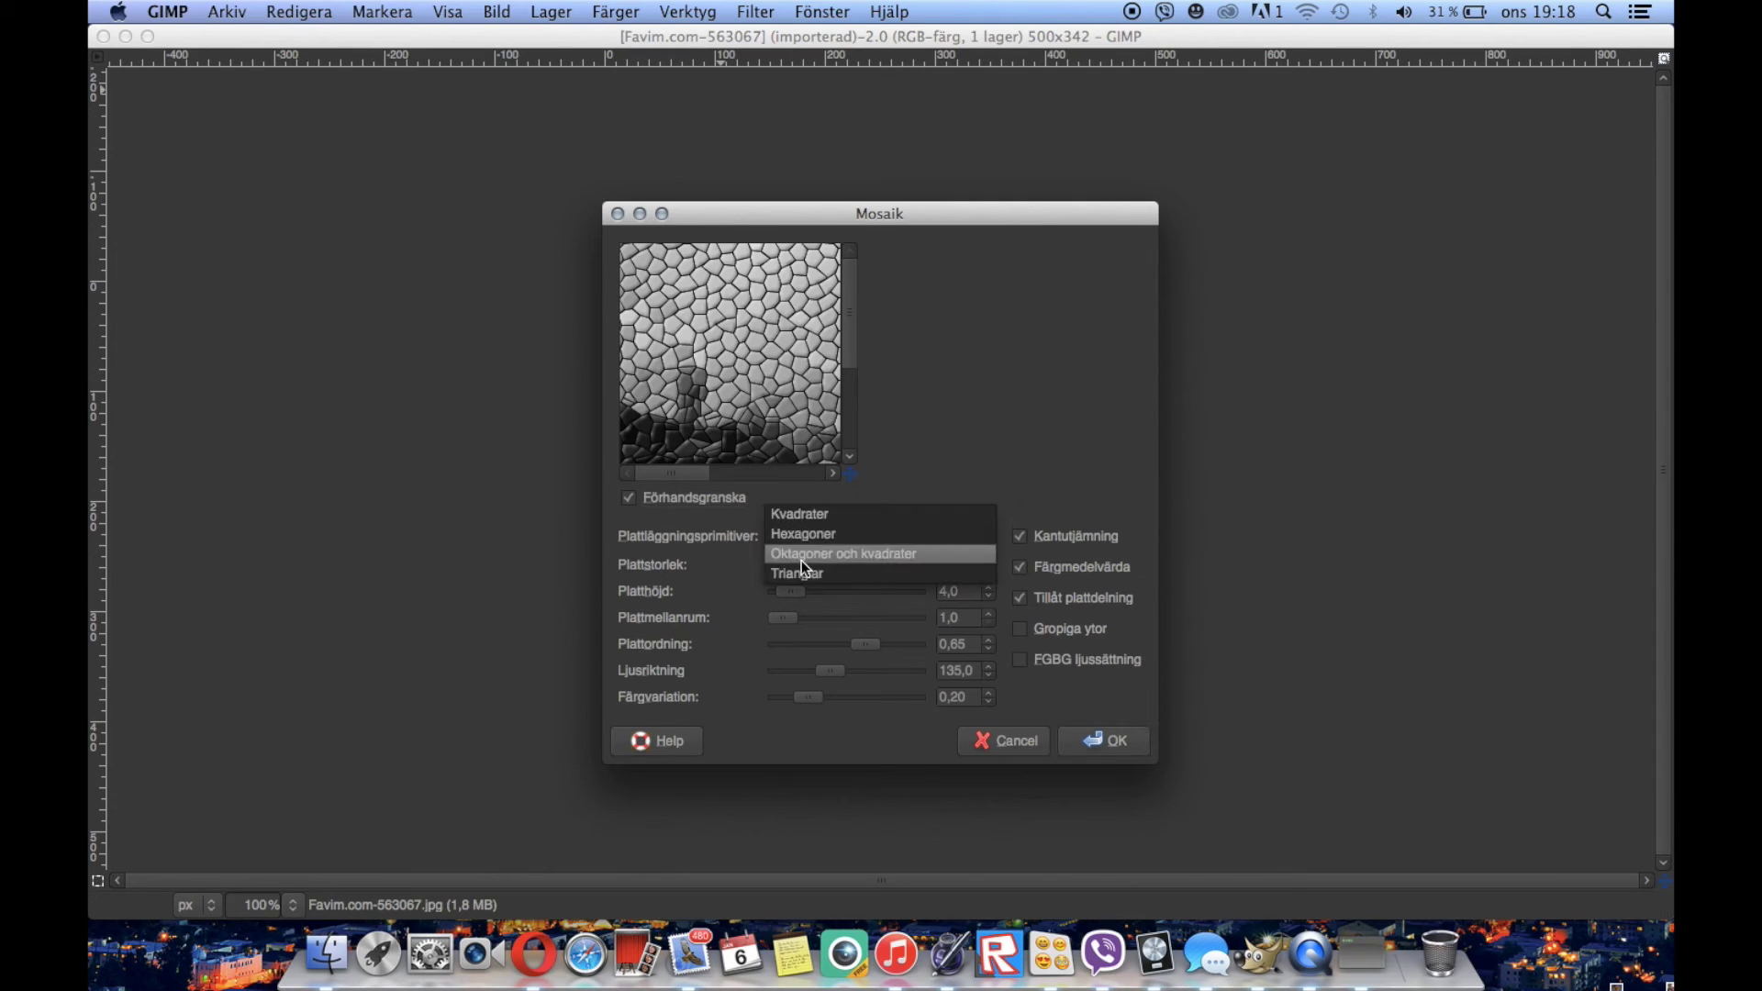
left_click(801, 560)
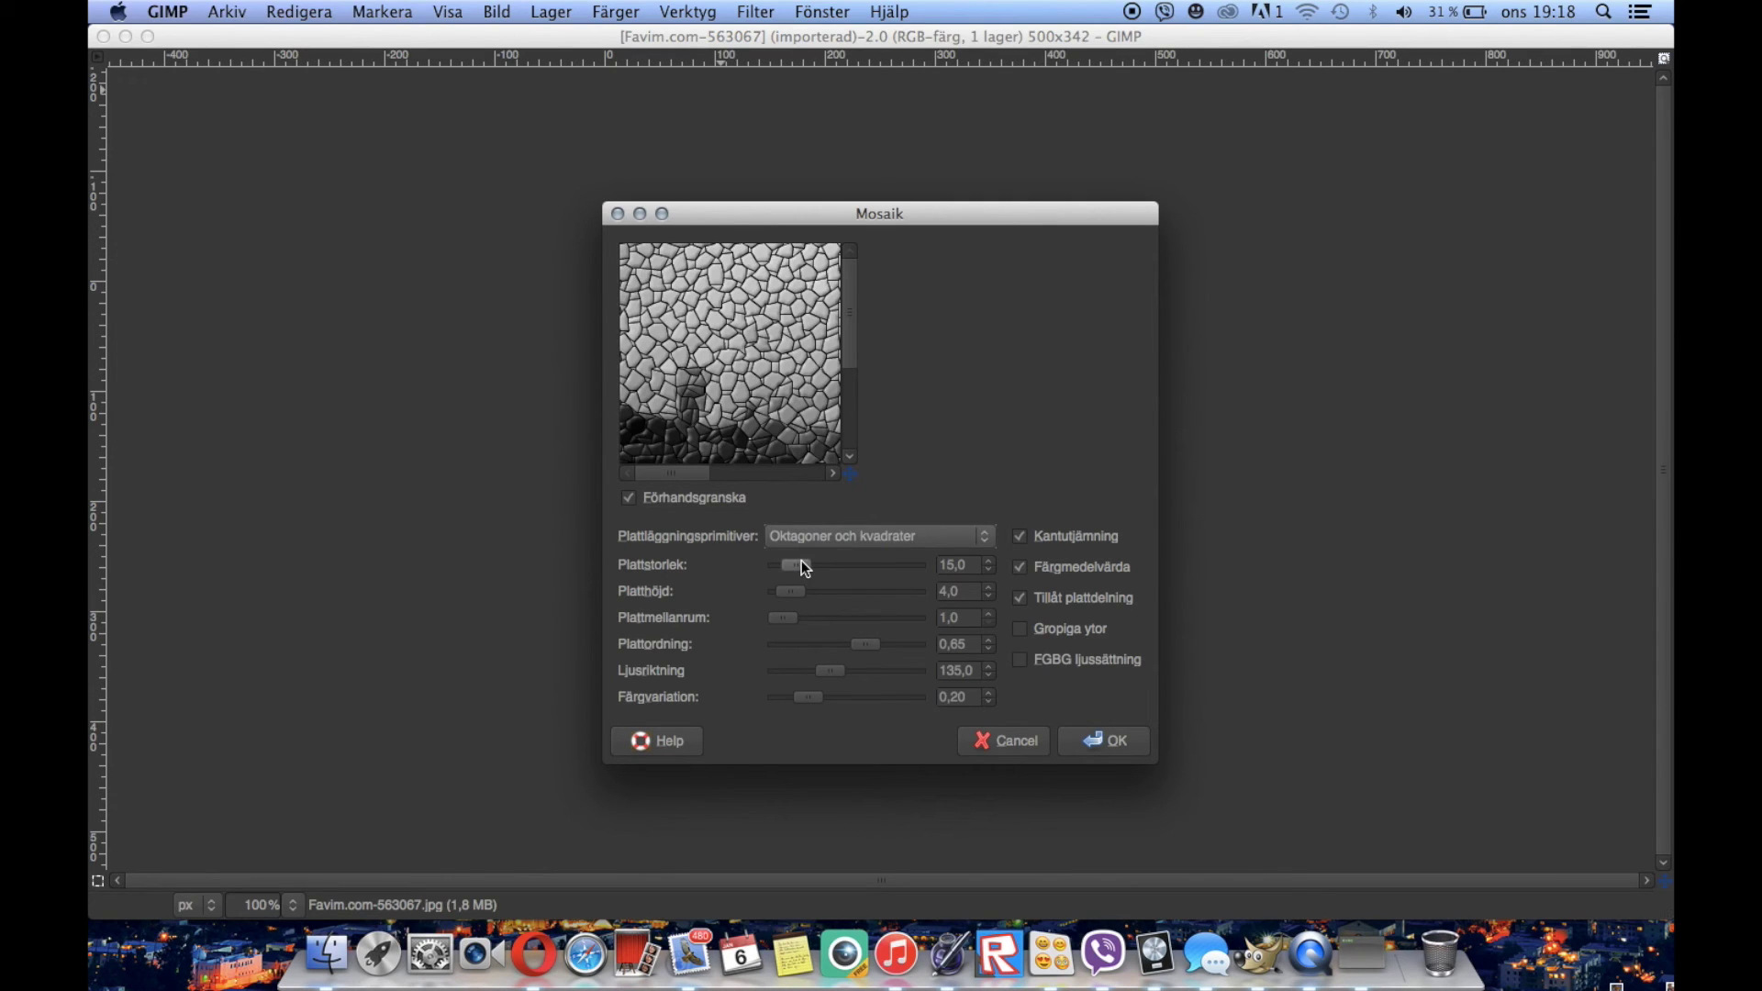
left_click(1020, 568)
left_click(1019, 569)
left_click(1022, 537)
left_click(1022, 537)
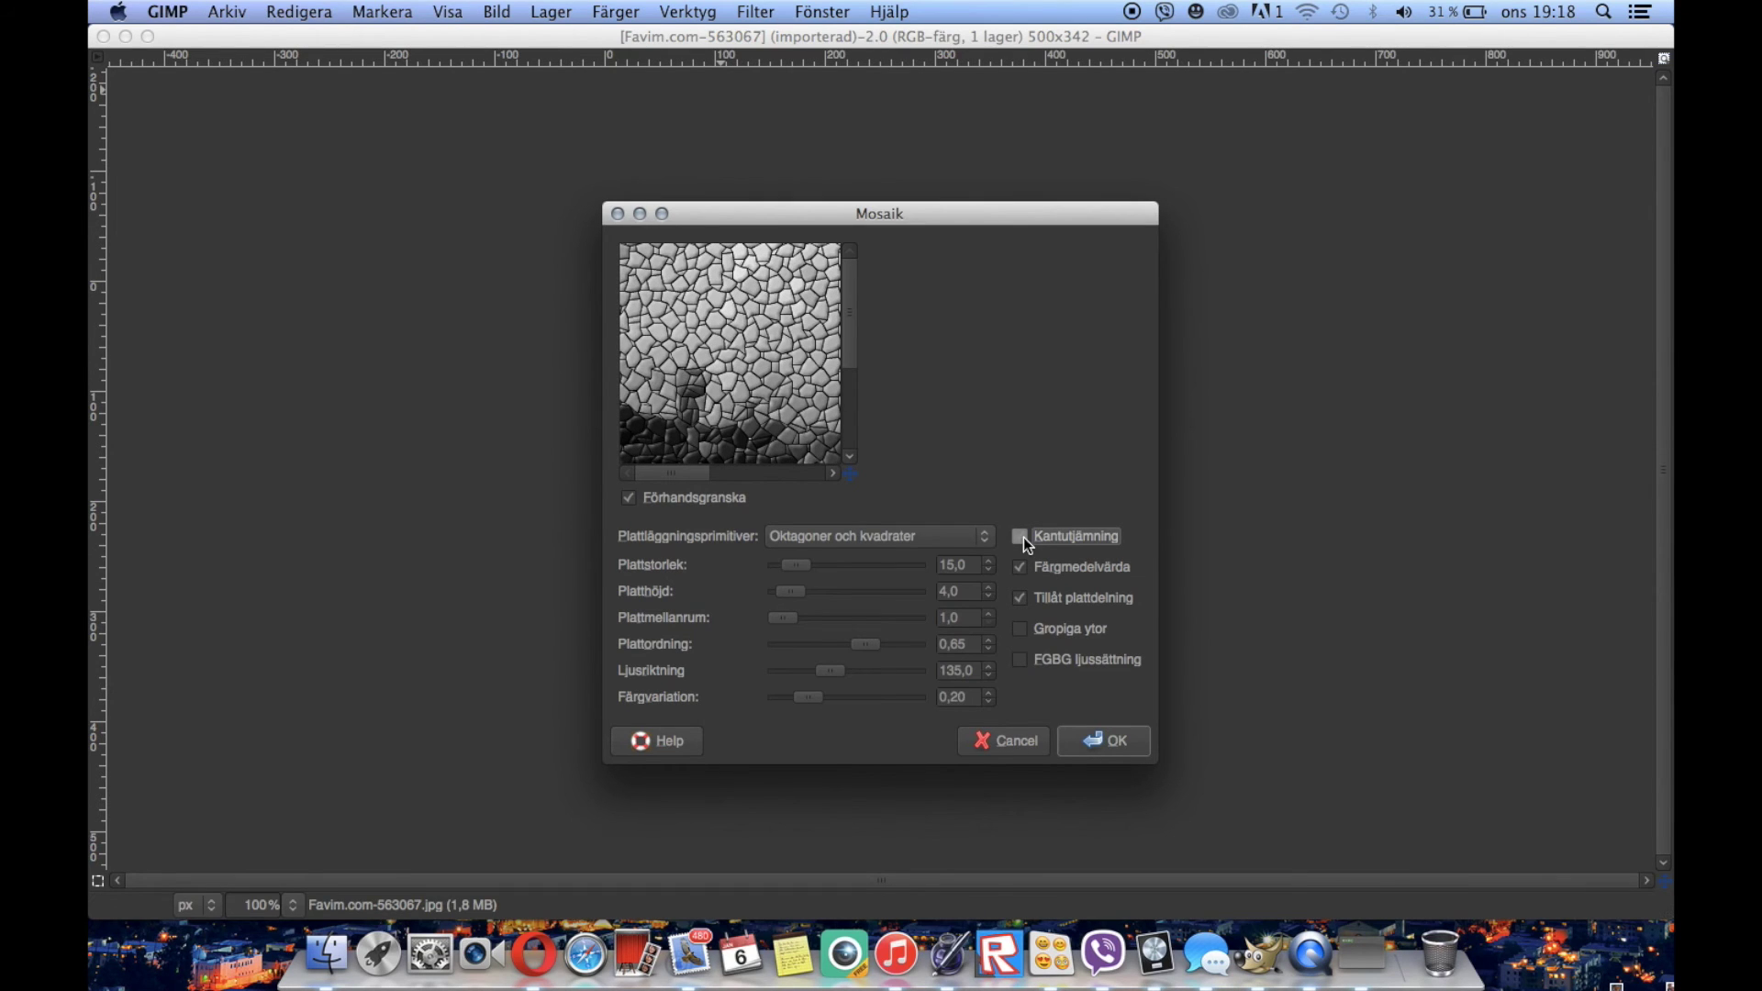
left_click(1020, 630)
left_click(1021, 628)
left_click(1022, 659)
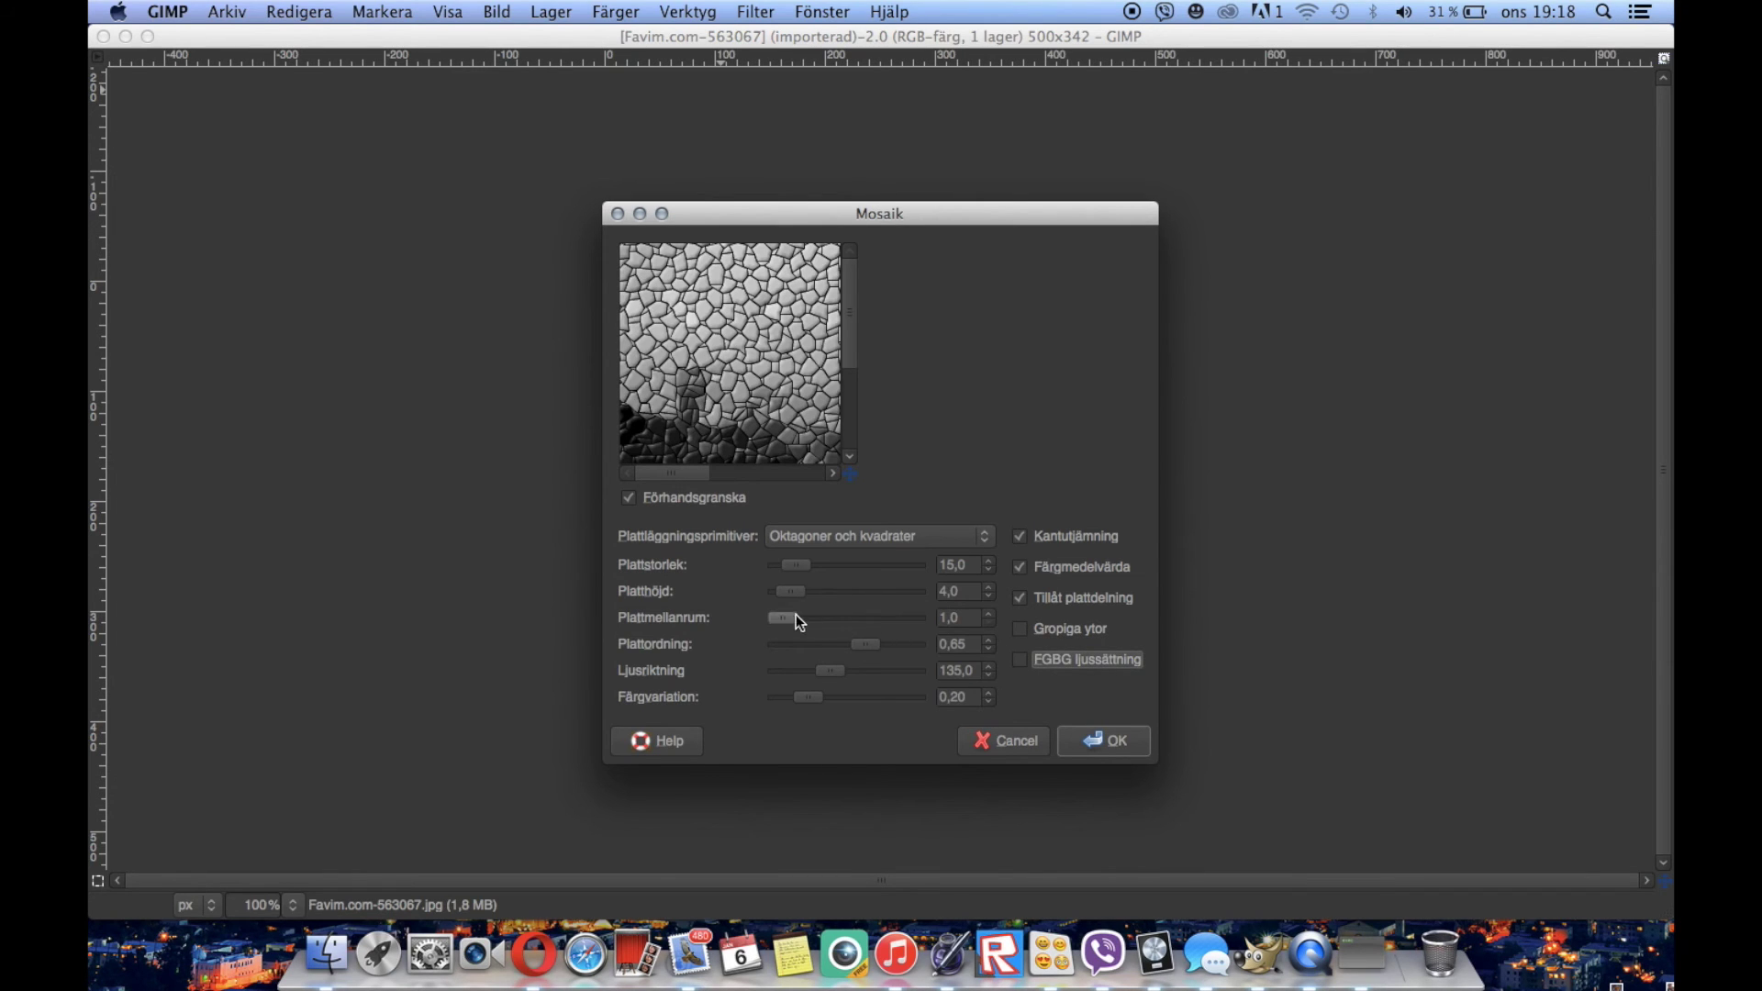
left_click_drag(785, 613, 683, 596)
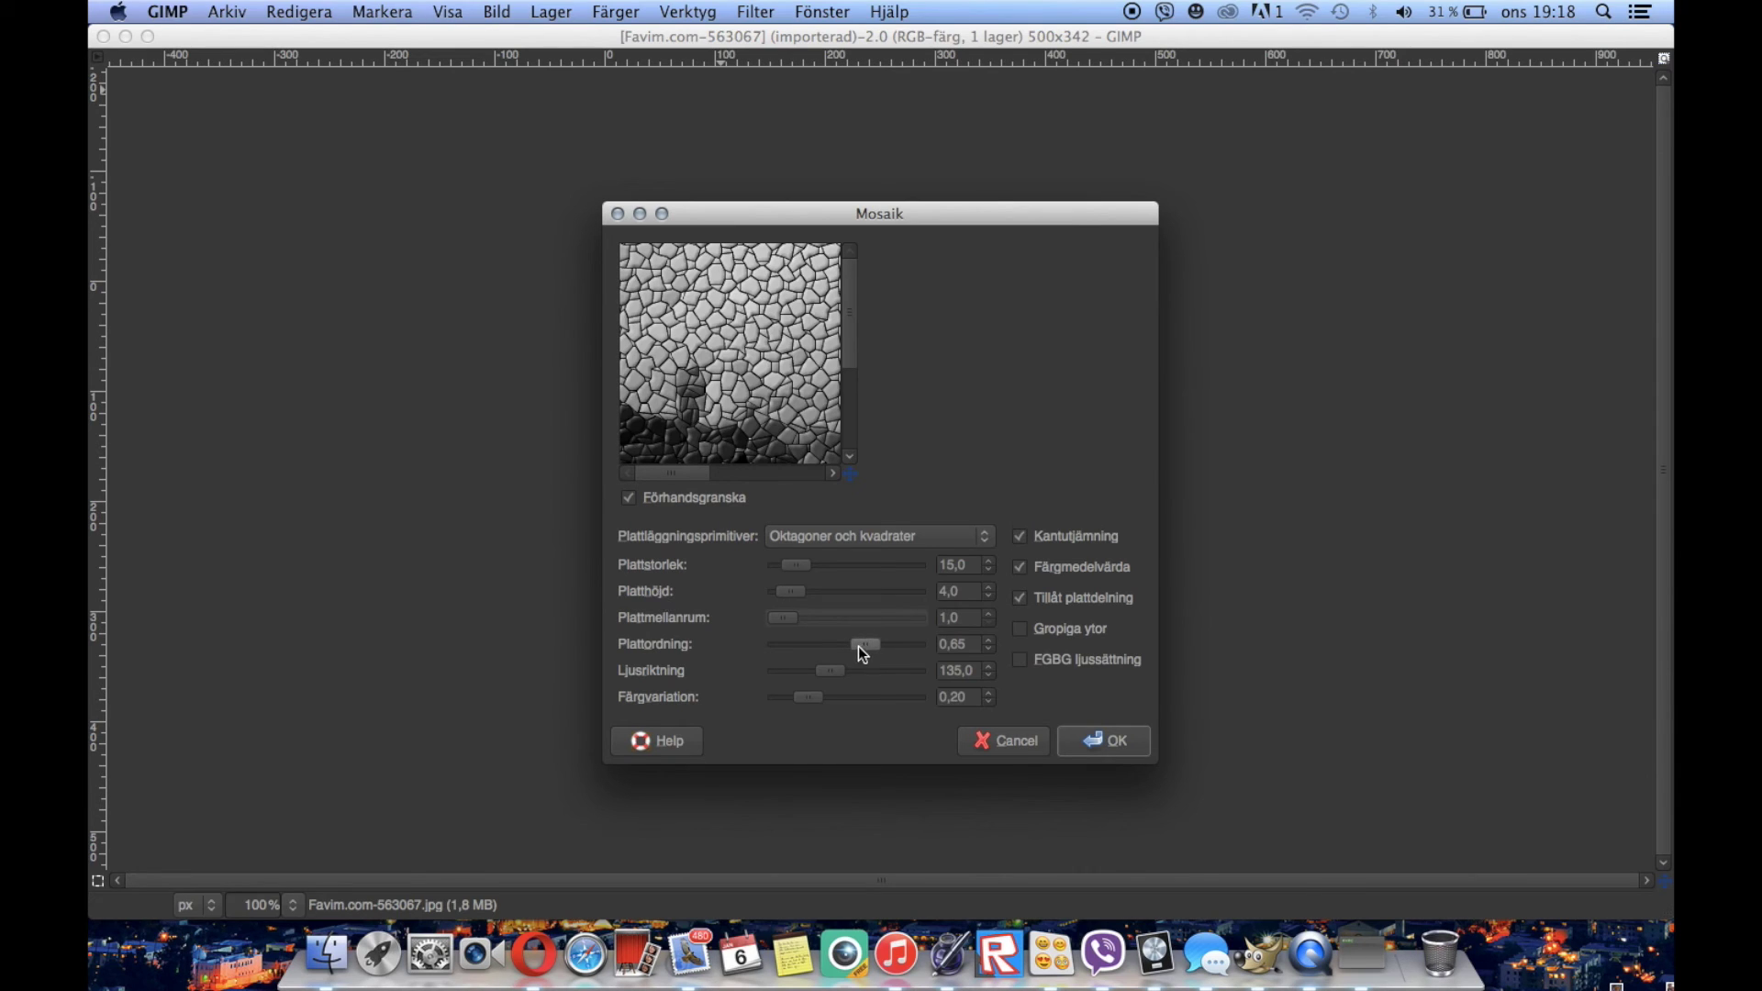
mouse_move(860, 646)
left_mouse_down()
mouse_move(845, 646)
mouse_move(892, 646)
mouse_move(862, 646)
left_mouse_up()
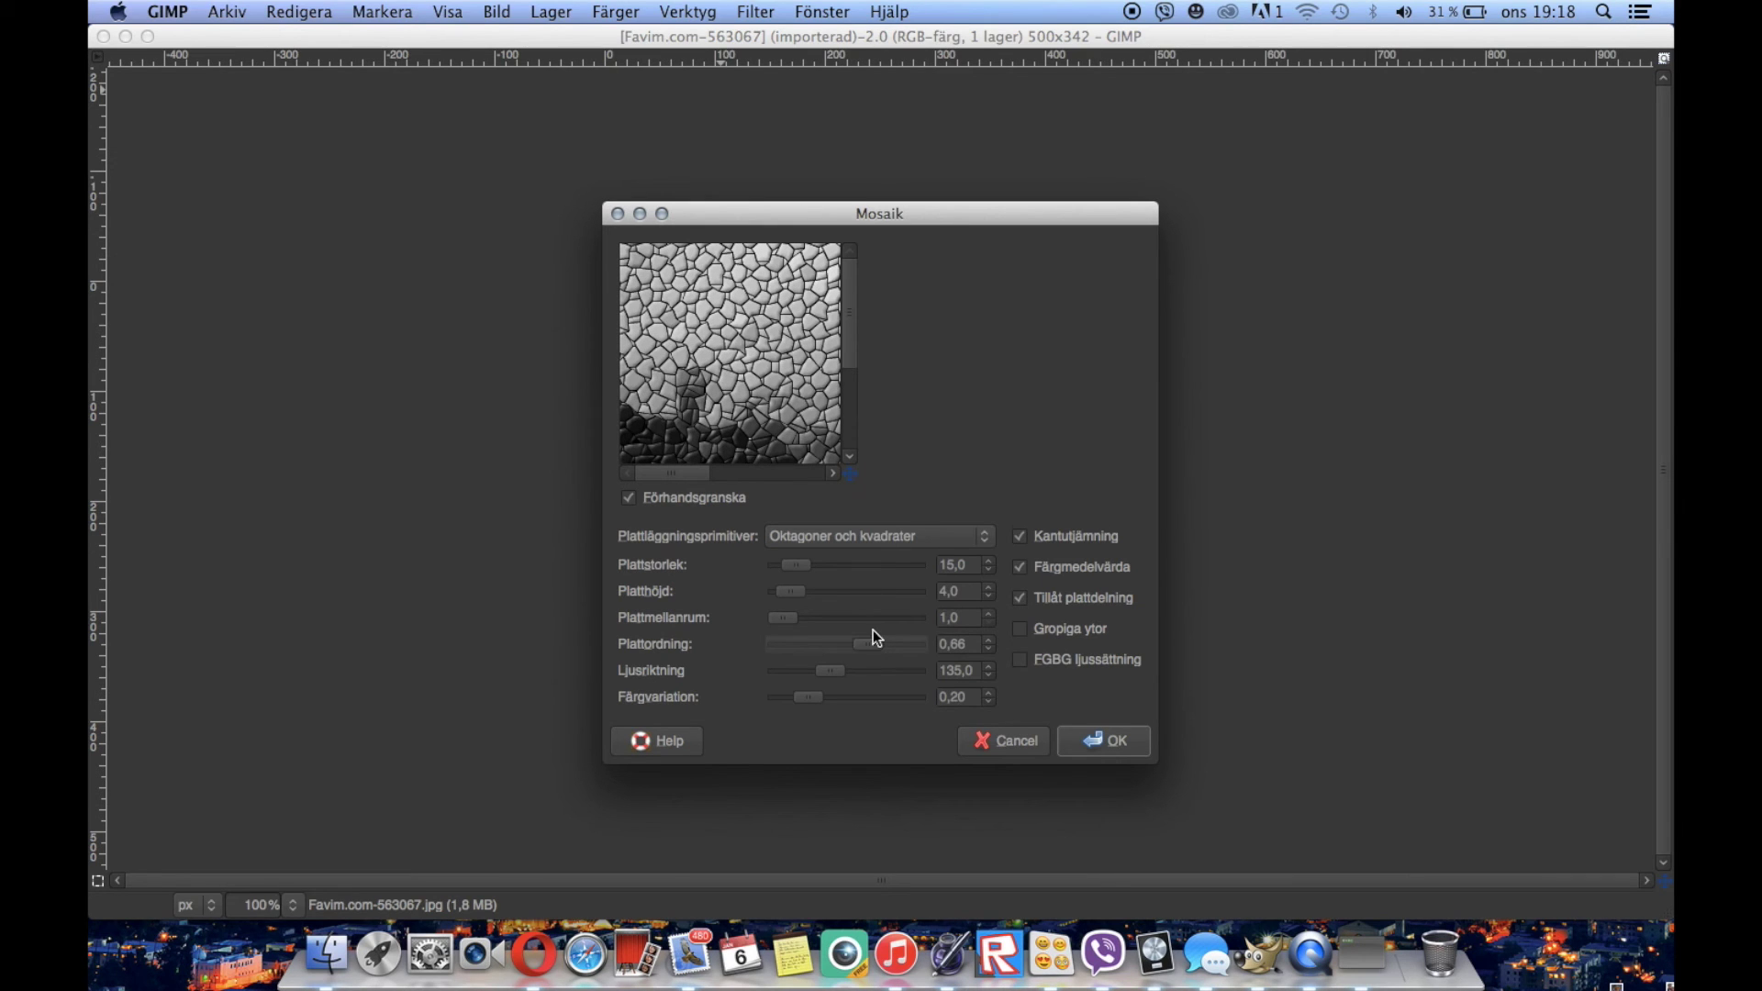
left_click(1094, 747)
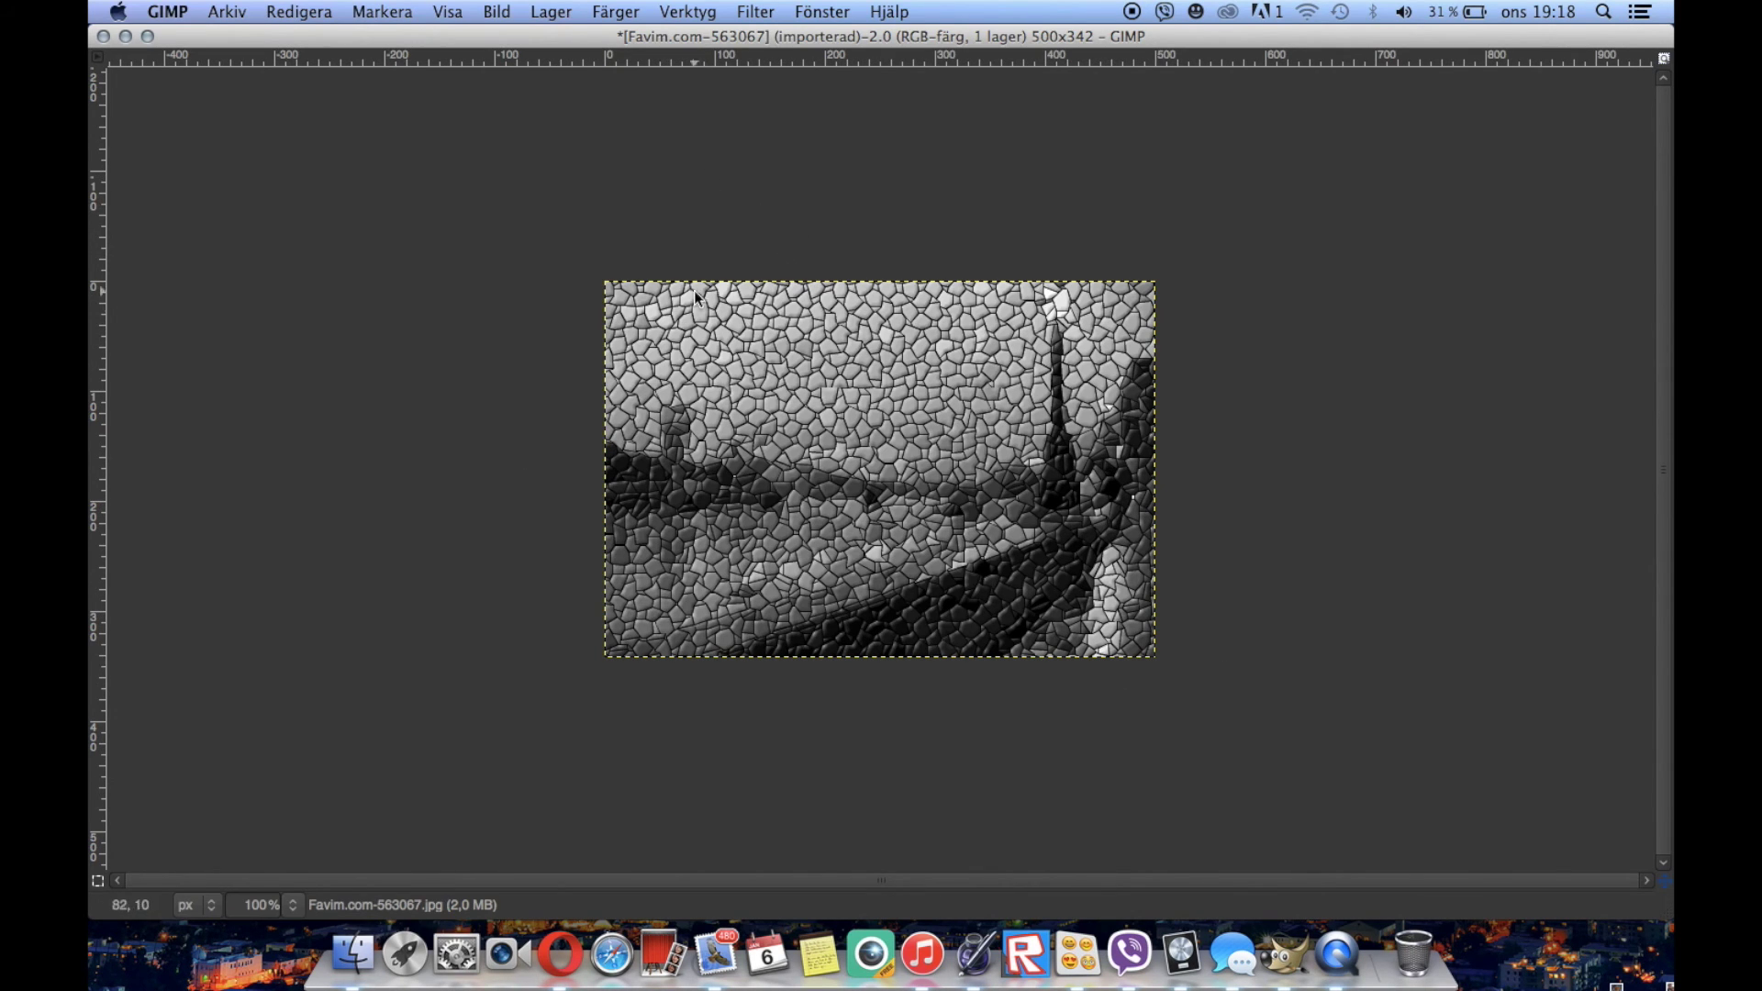
key("super+z")
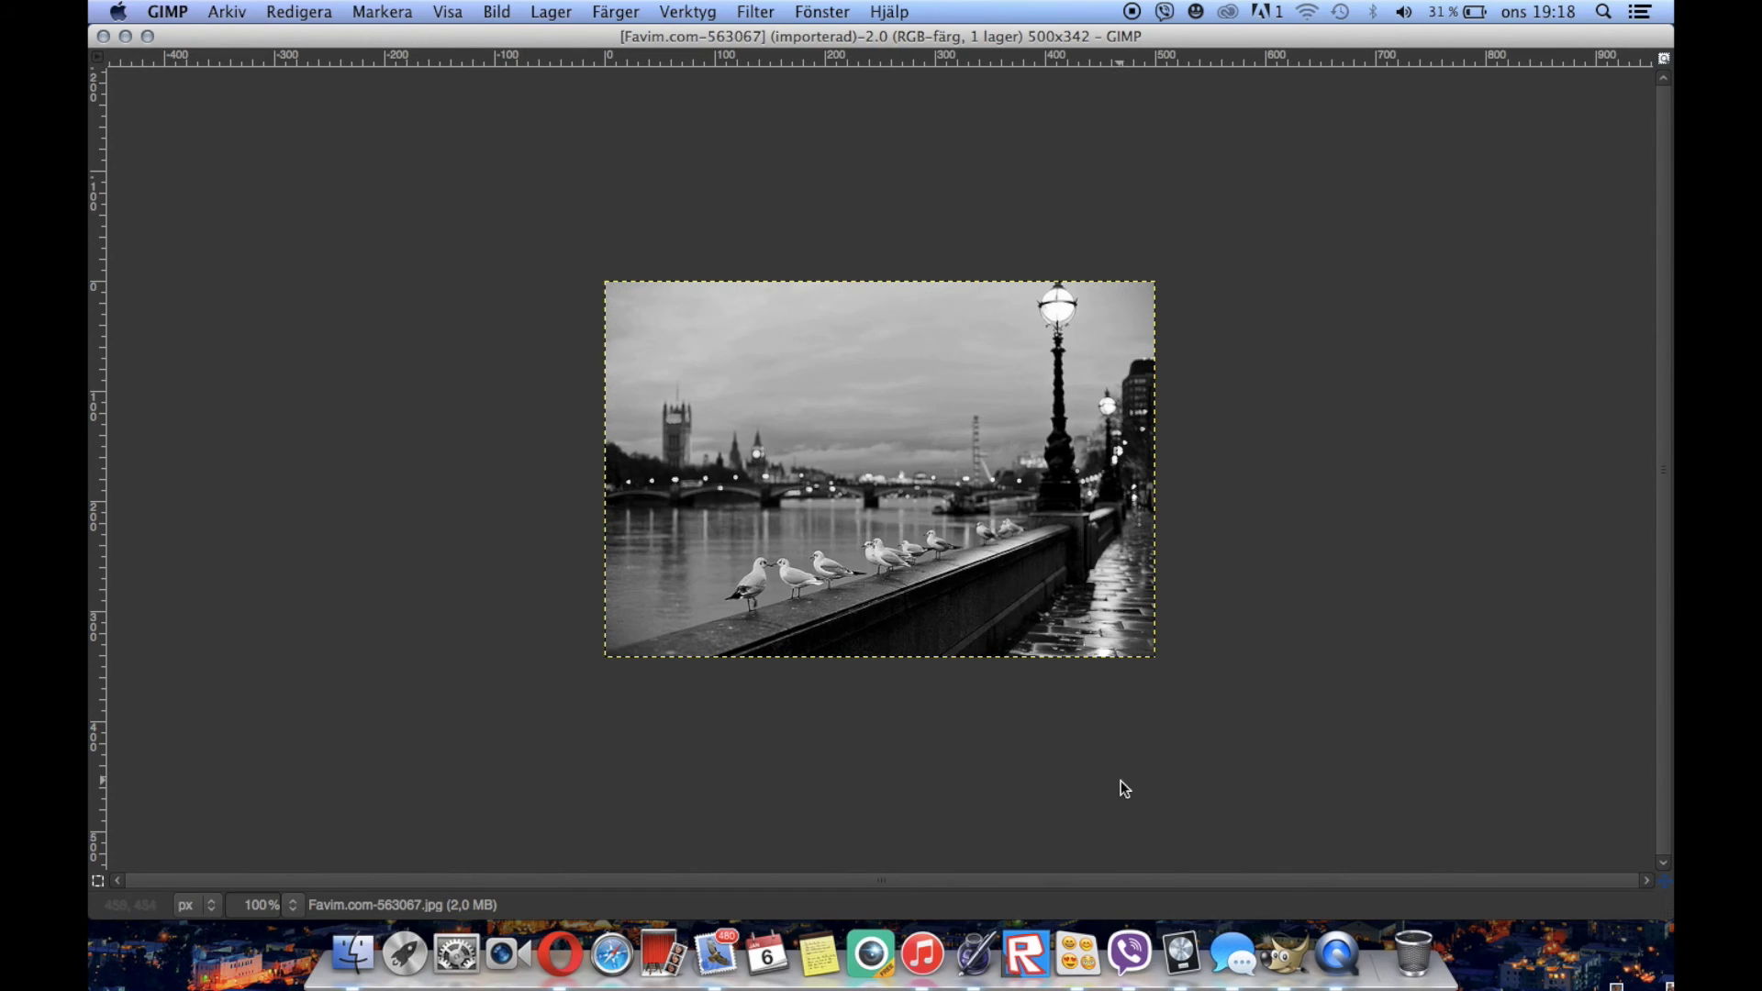
left_click(626, 11)
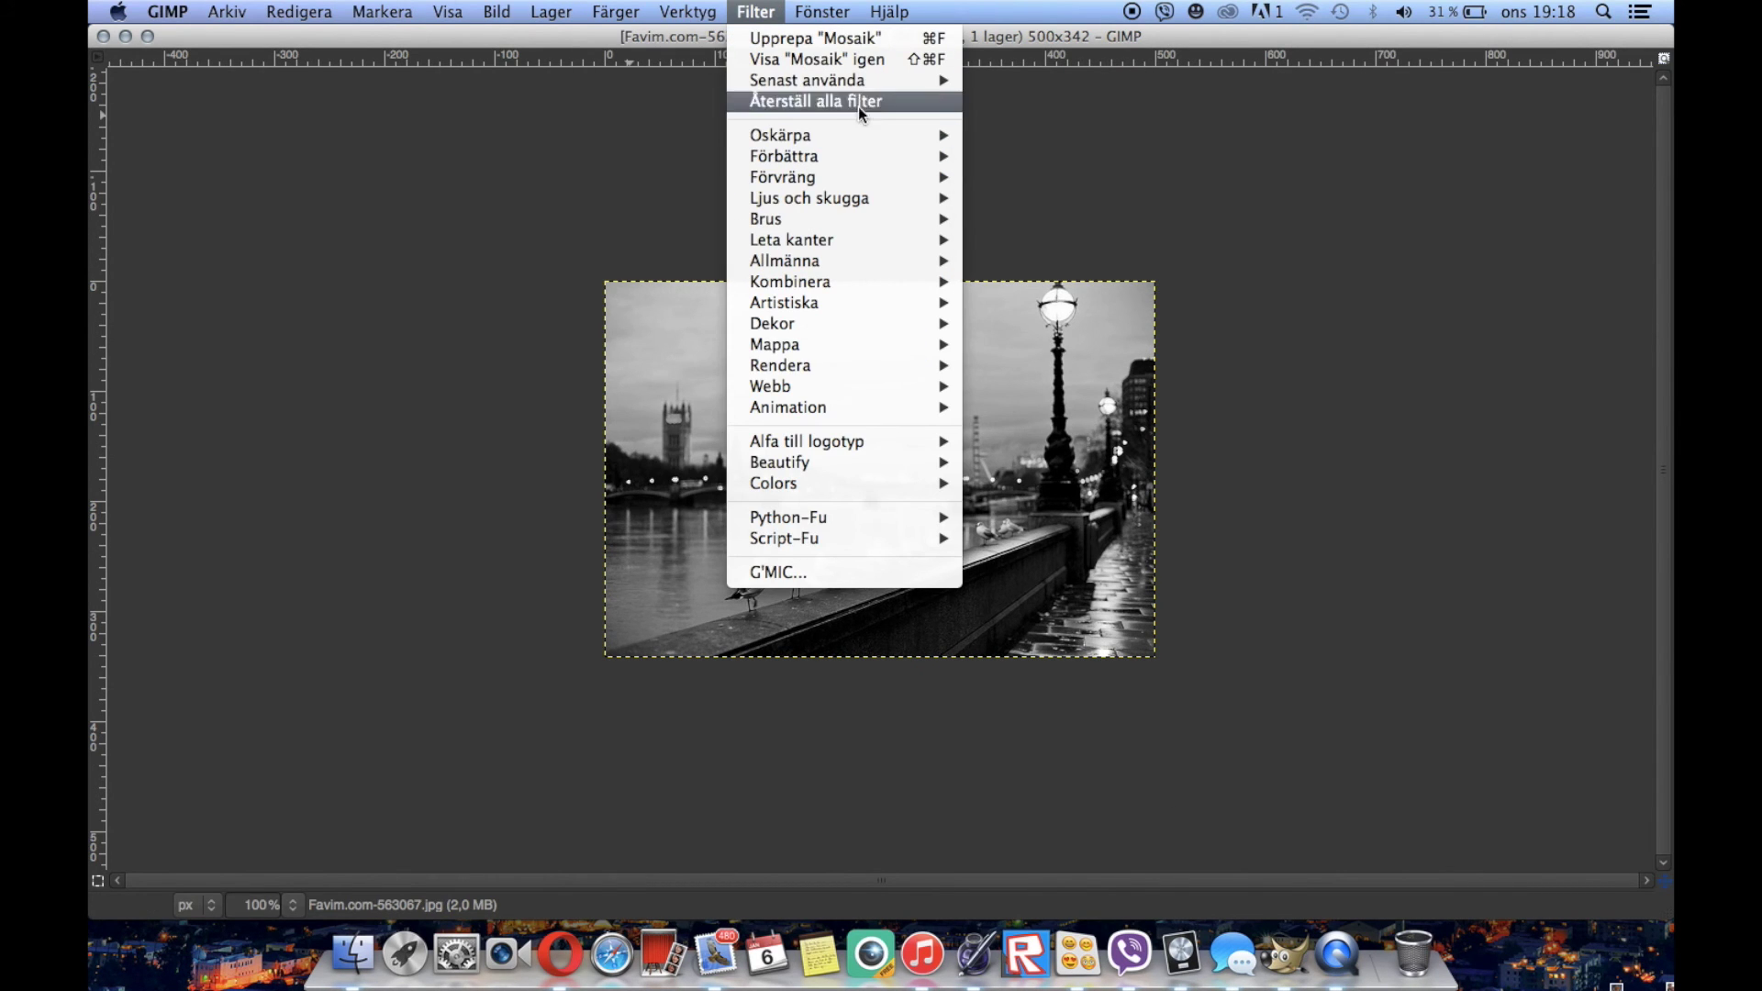
Reapply Mosaik with square tiles (Kvadrater) at tile size 15, then undo it
left_click(859, 61)
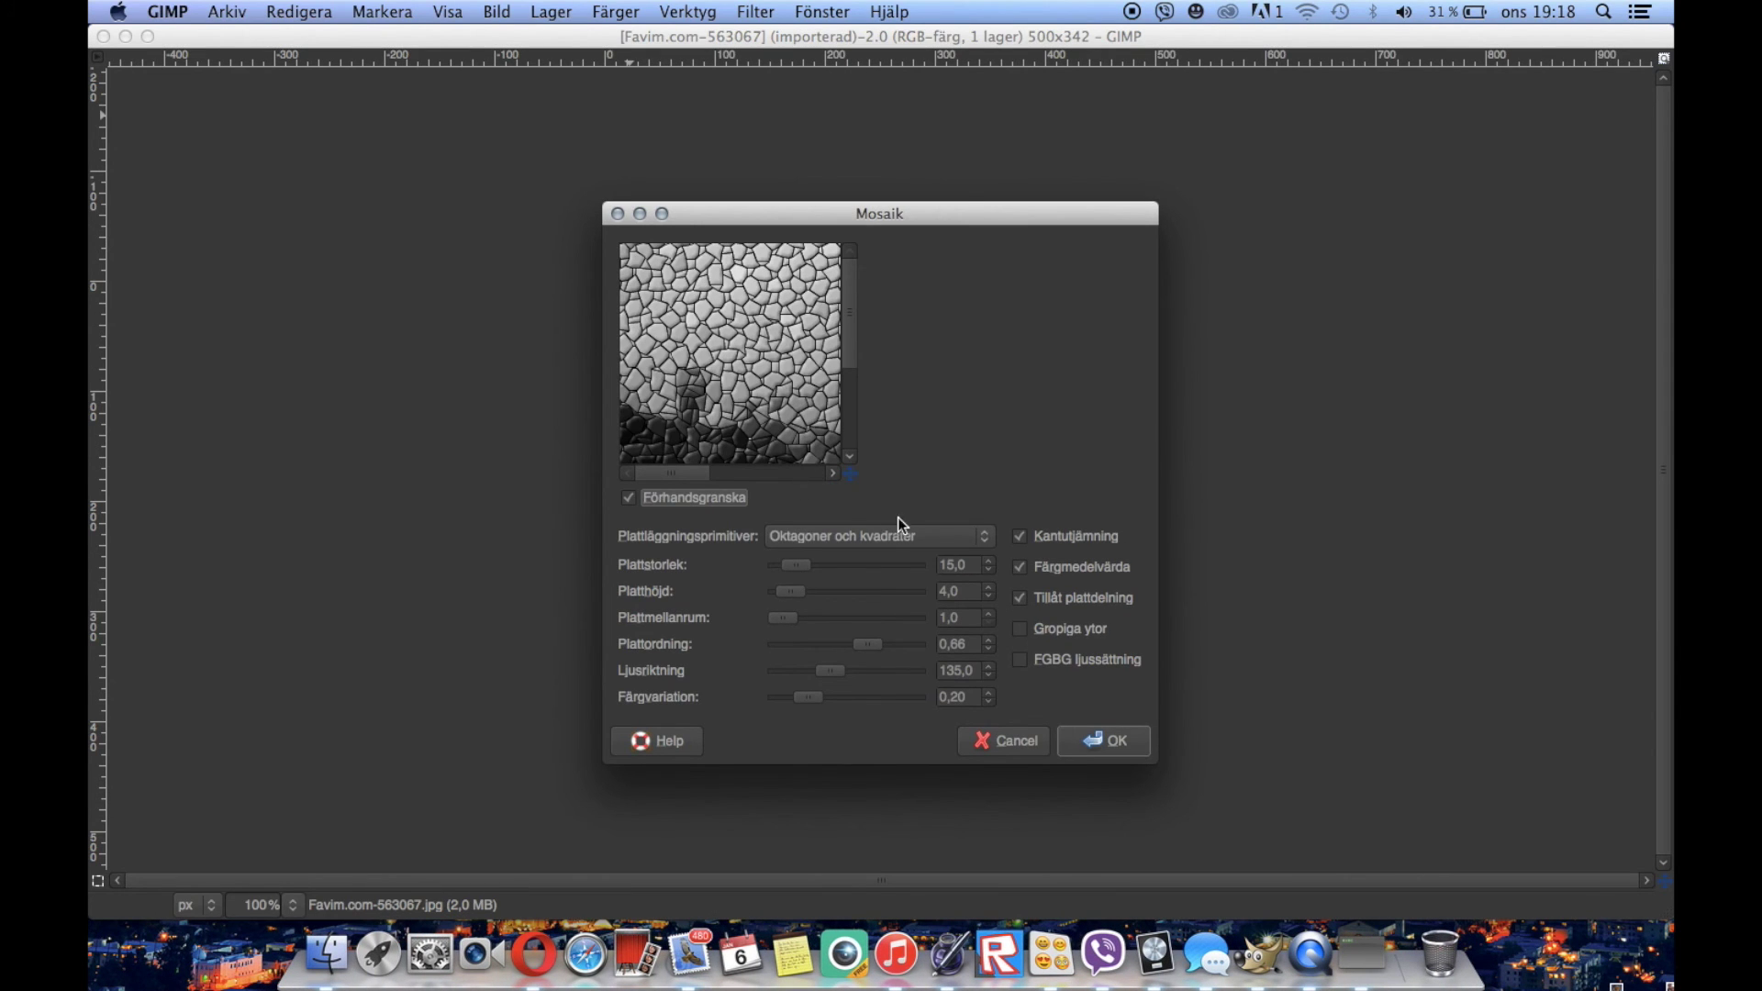
left_click(906, 536)
left_click(885, 498)
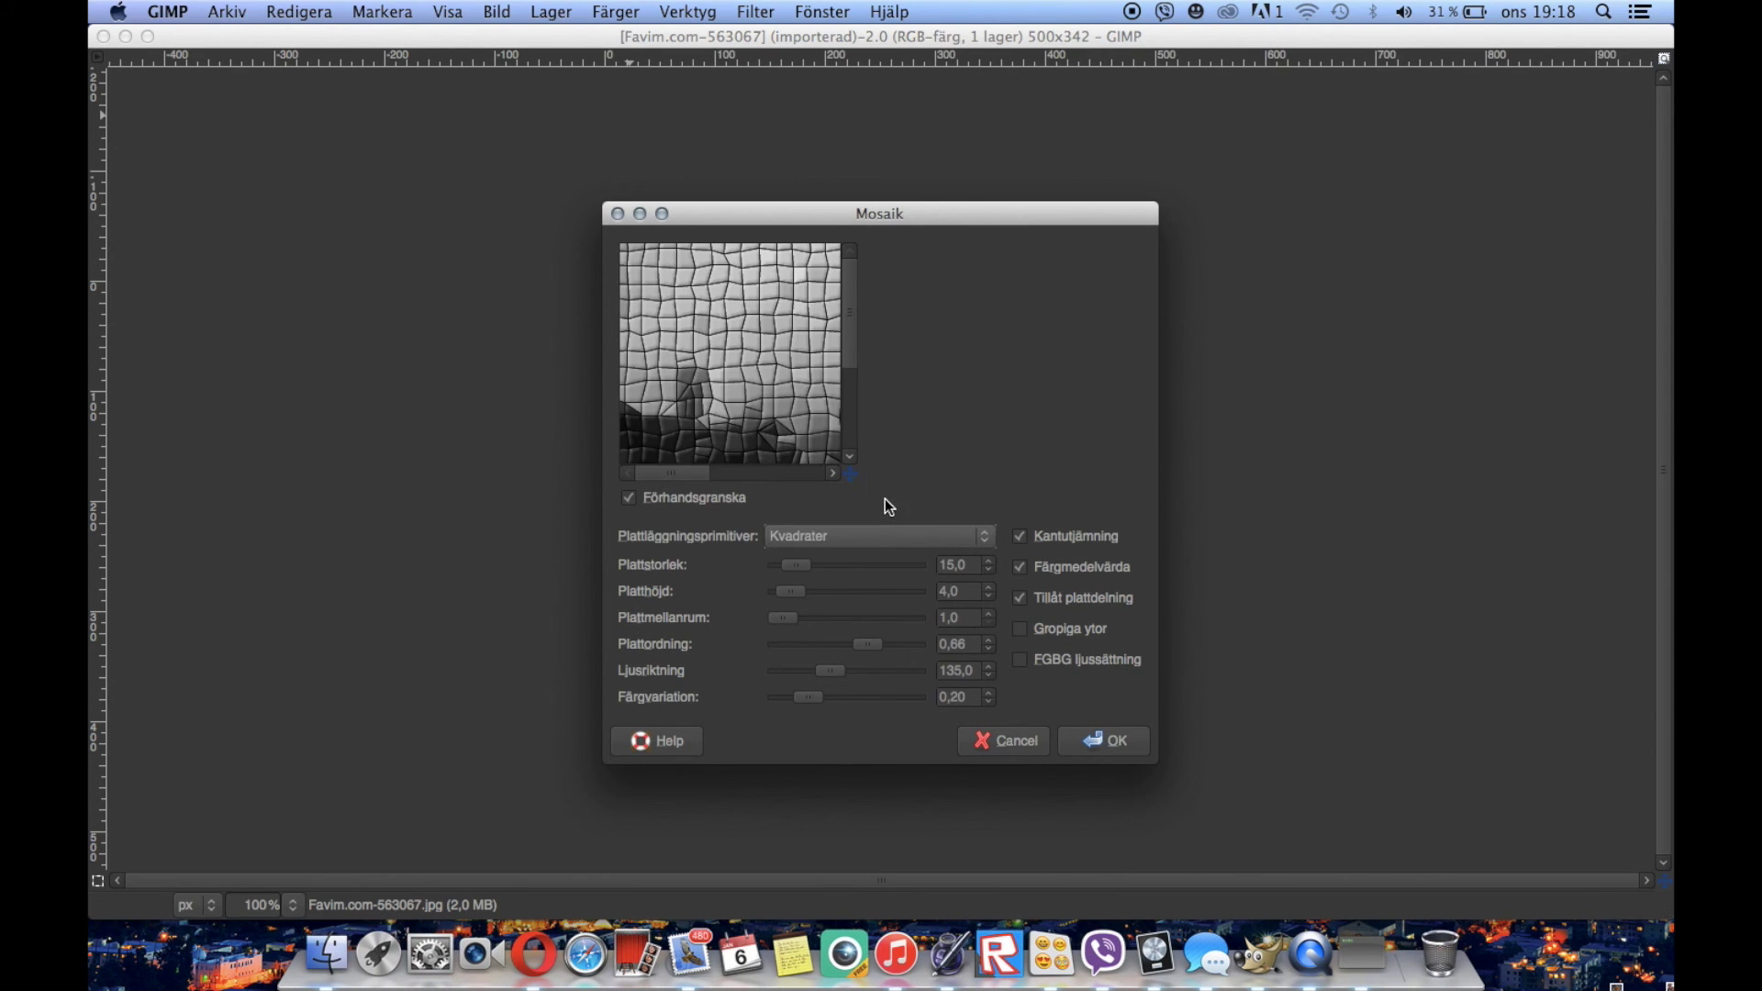
left_click(1114, 751)
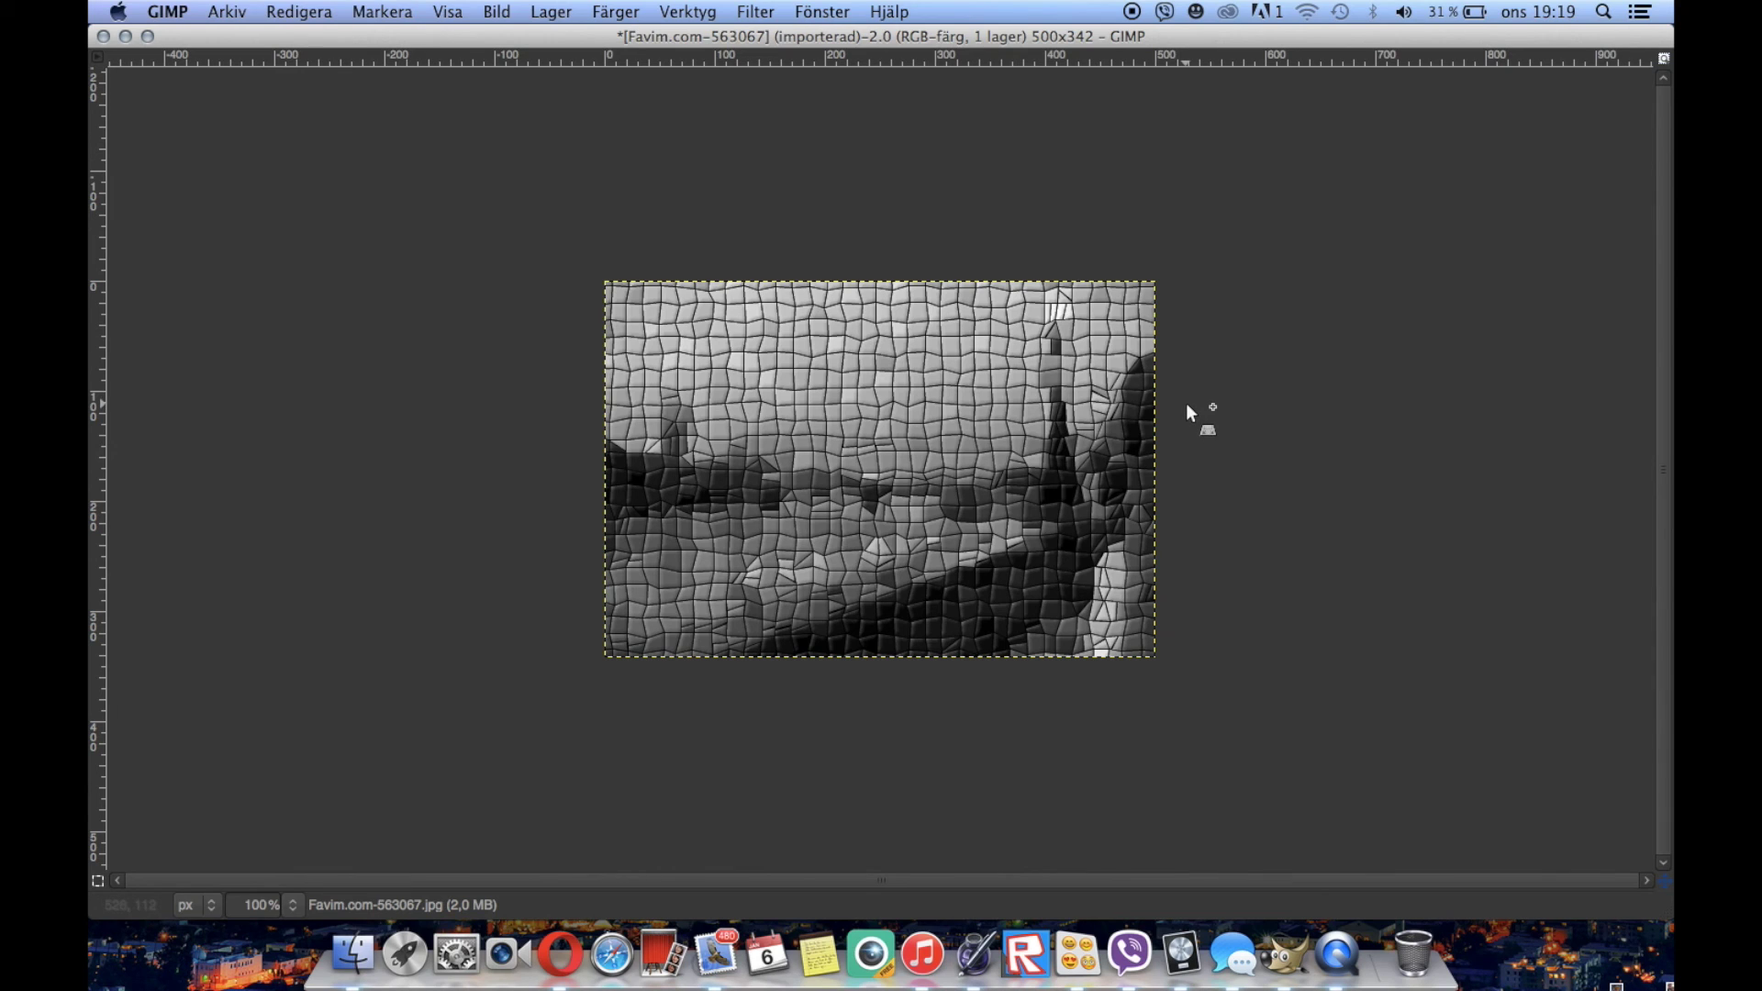
key("super+z")
Apply the Brus random blur (Slumpsuddra) with 50% randomisation and 1 repeat
left_click(688, 11)
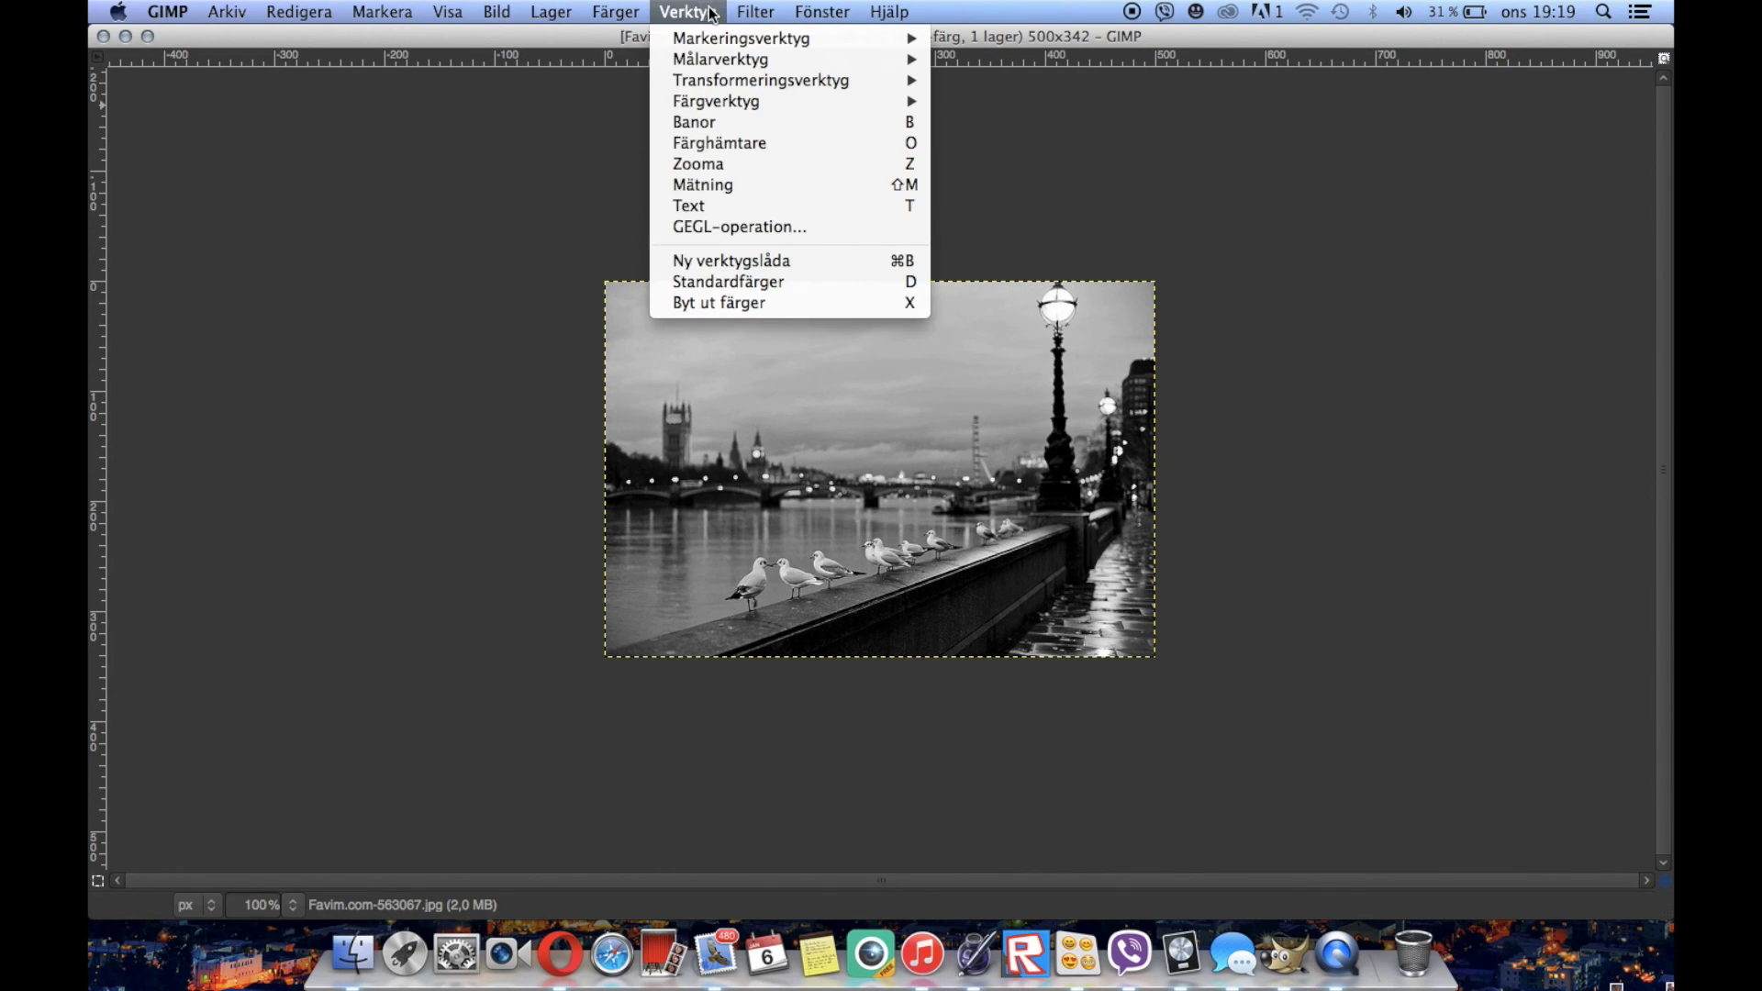
mouse_move(764, 10)
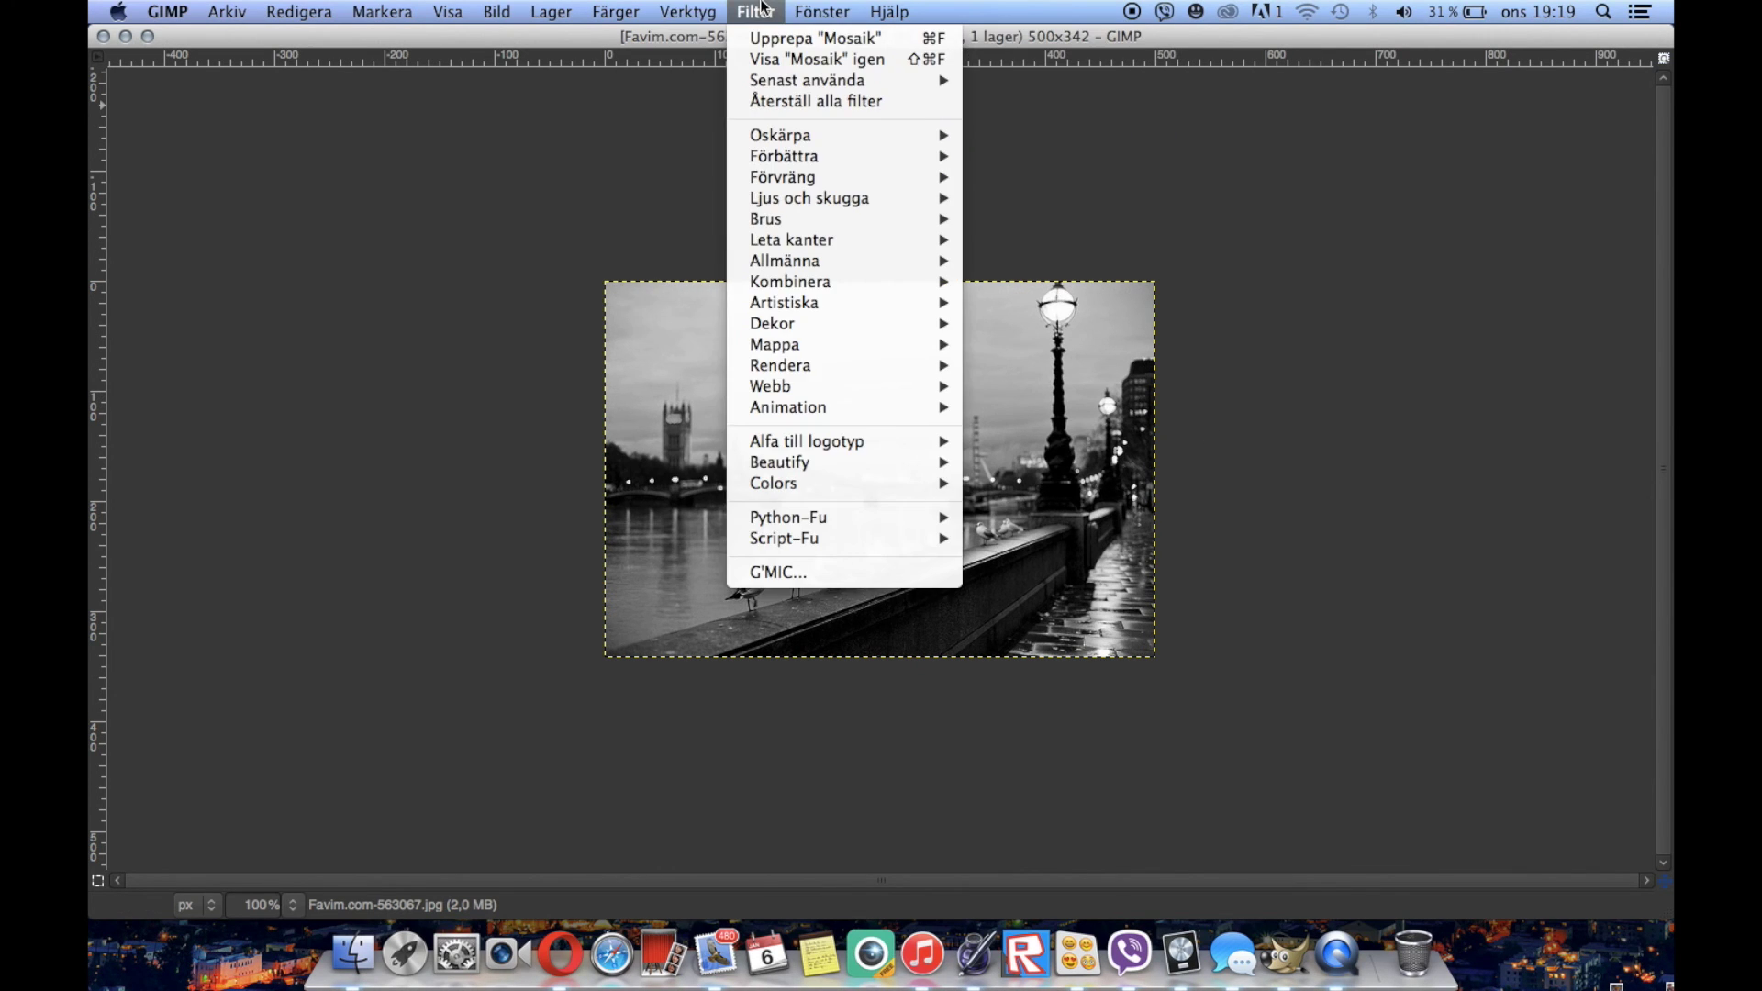
mouse_move(815, 222)
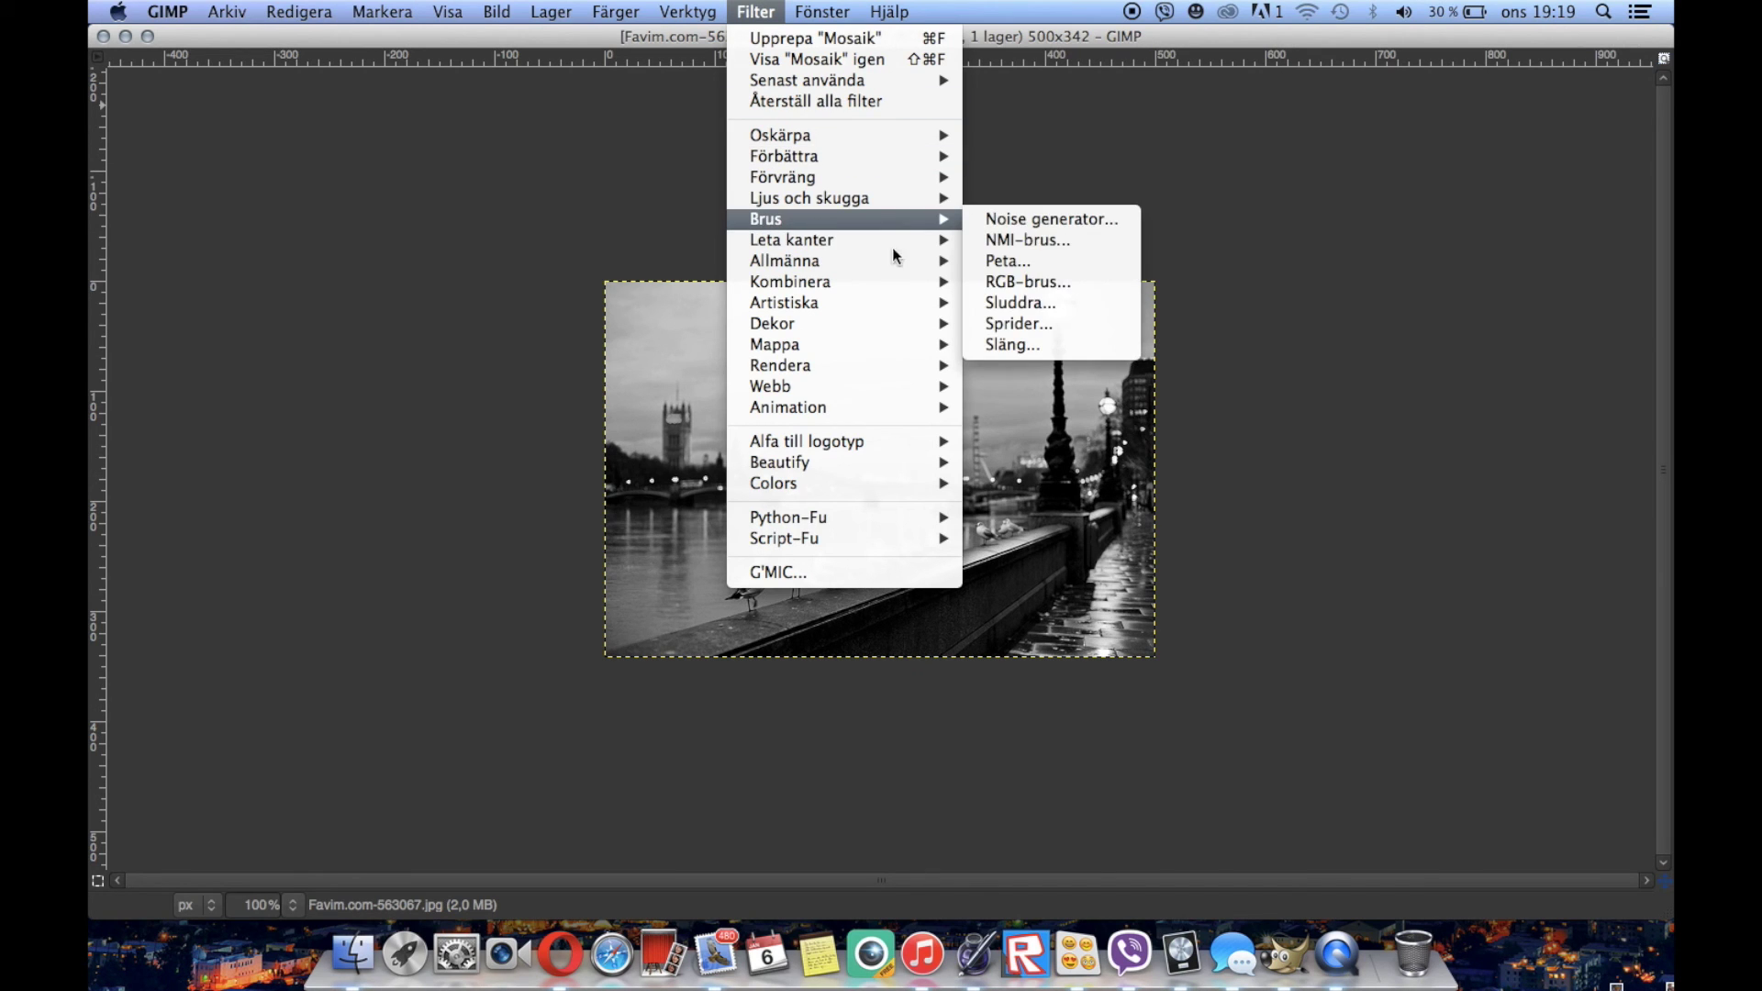
left_click(994, 305)
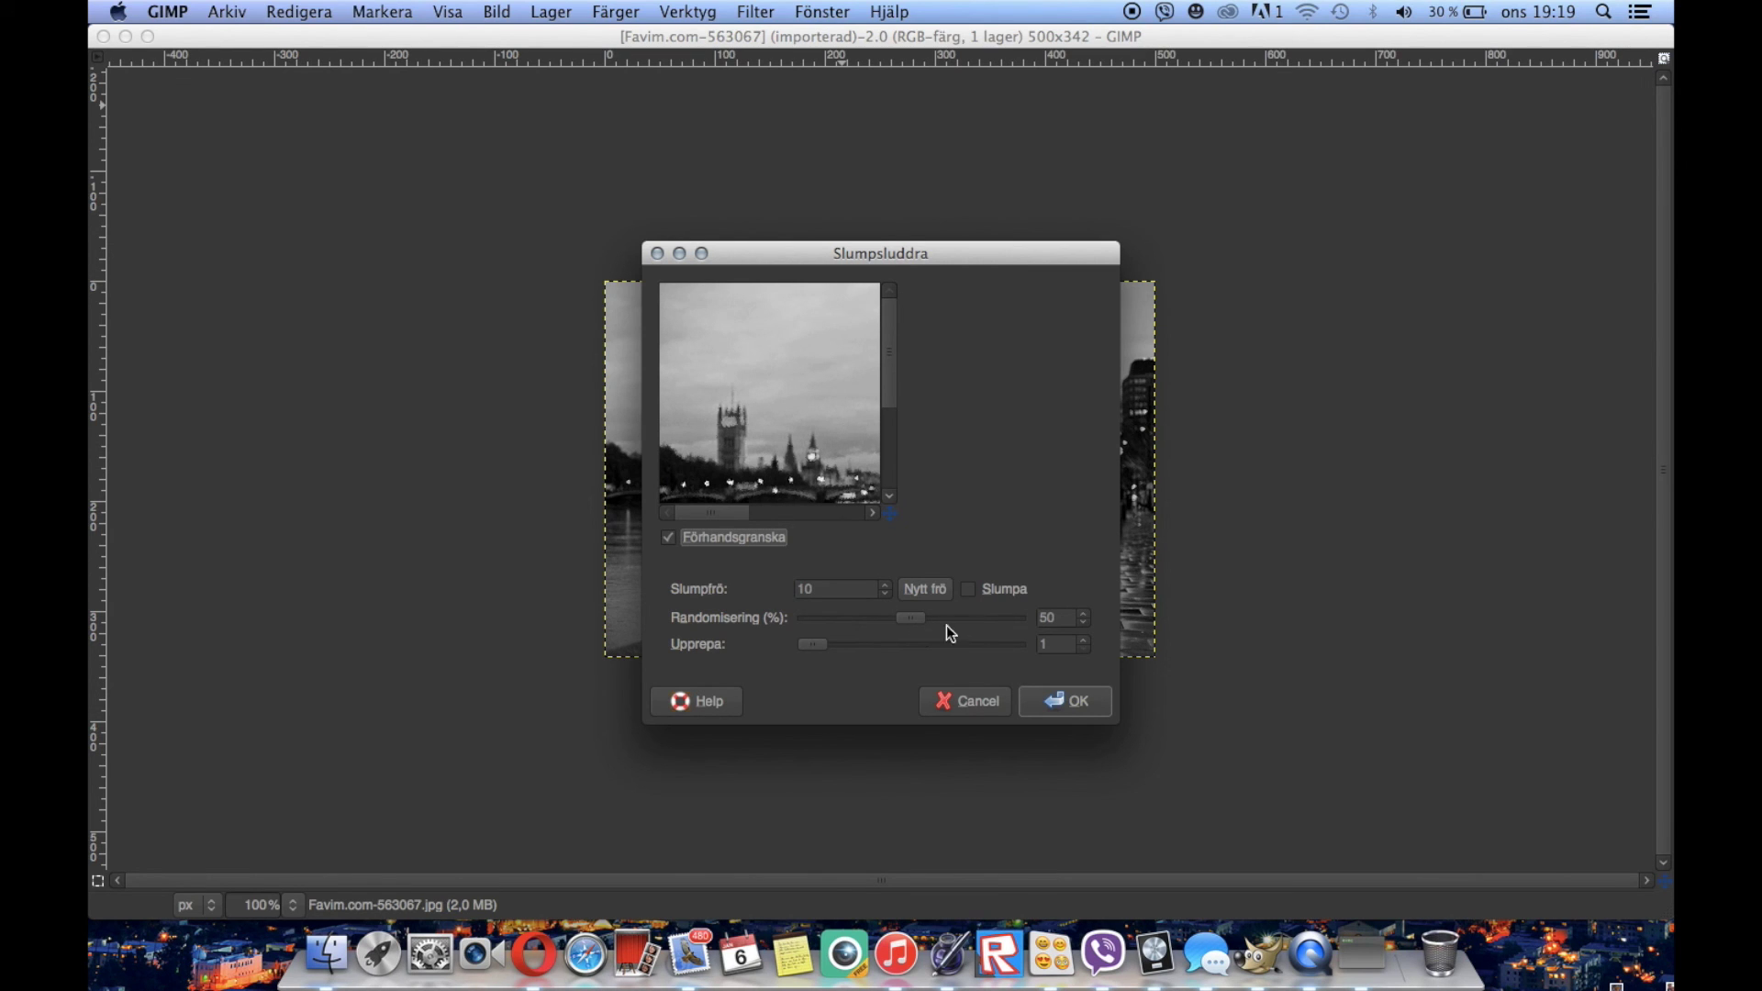
left_click(1063, 701)
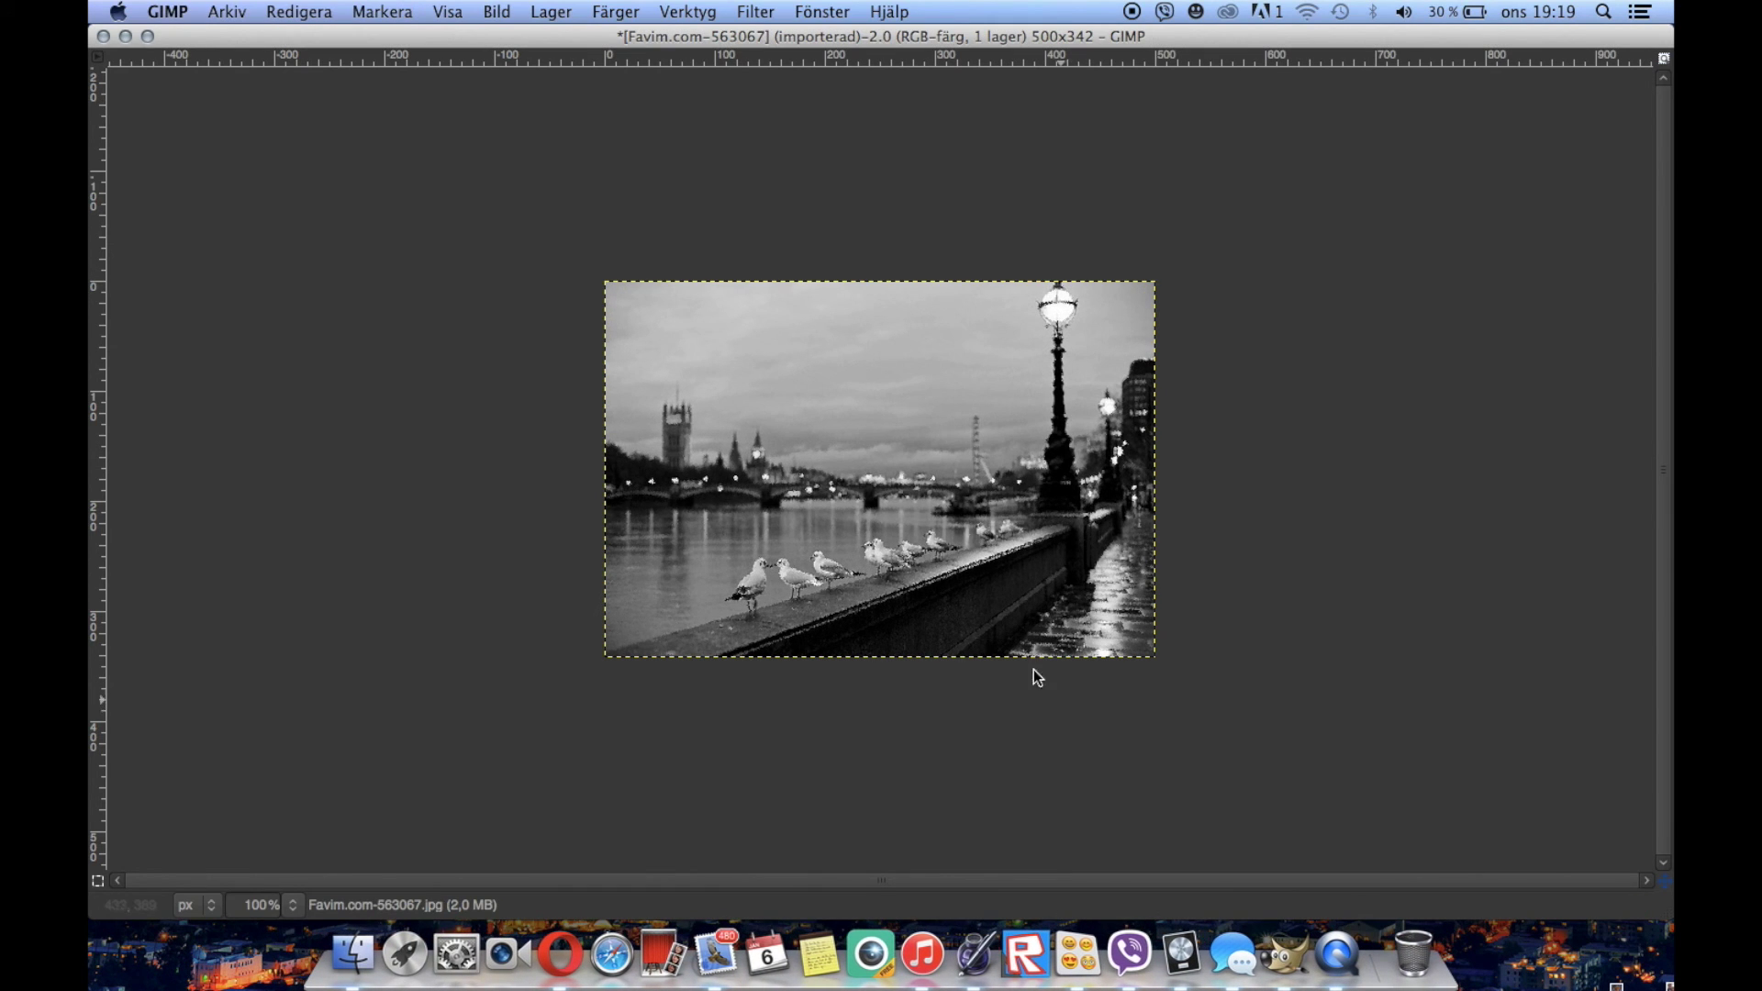